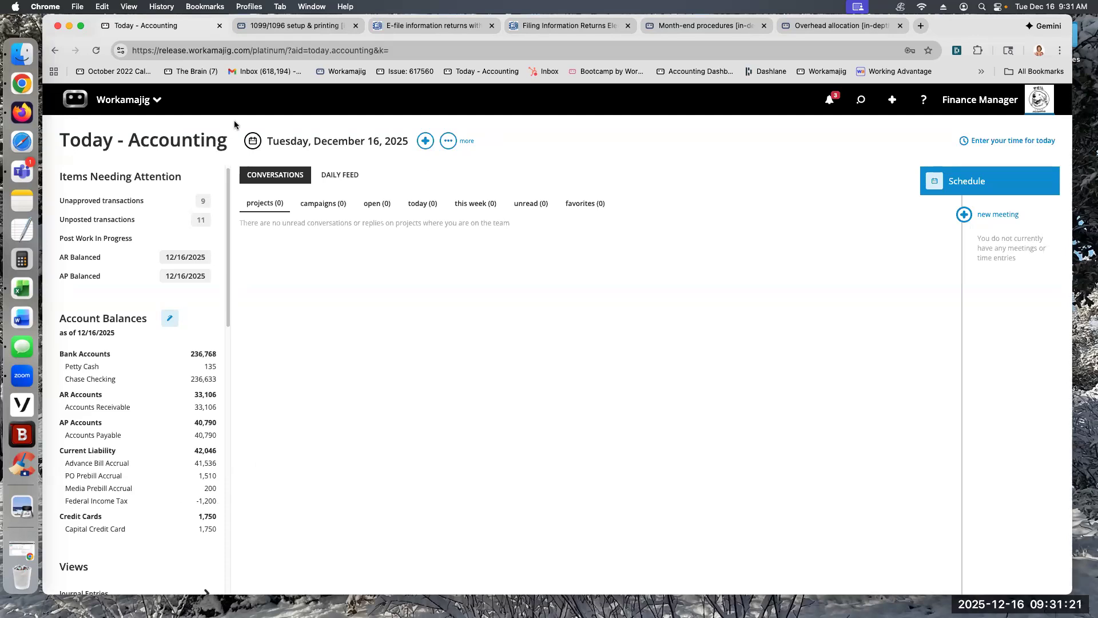
Step: Open the 1099/1096 setup & printing guide and review its considerations section
click(306, 26)
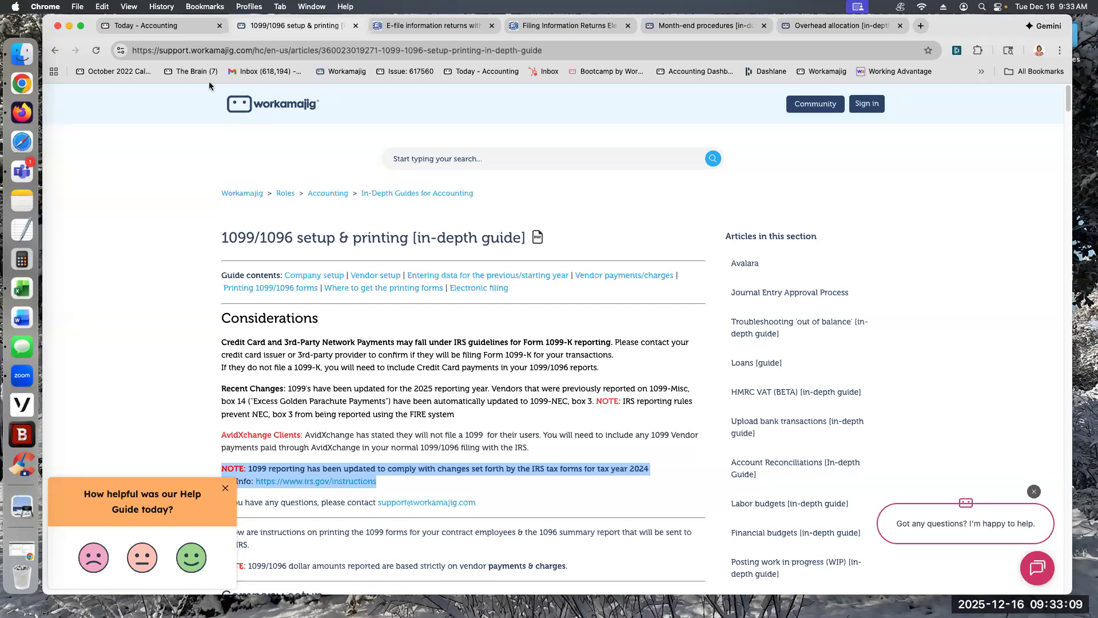
Step: Return to Workamajig and open the 1099 (NEC/Misc/Int) Form report from the standard AP reports
click(166, 26)
click(73, 109)
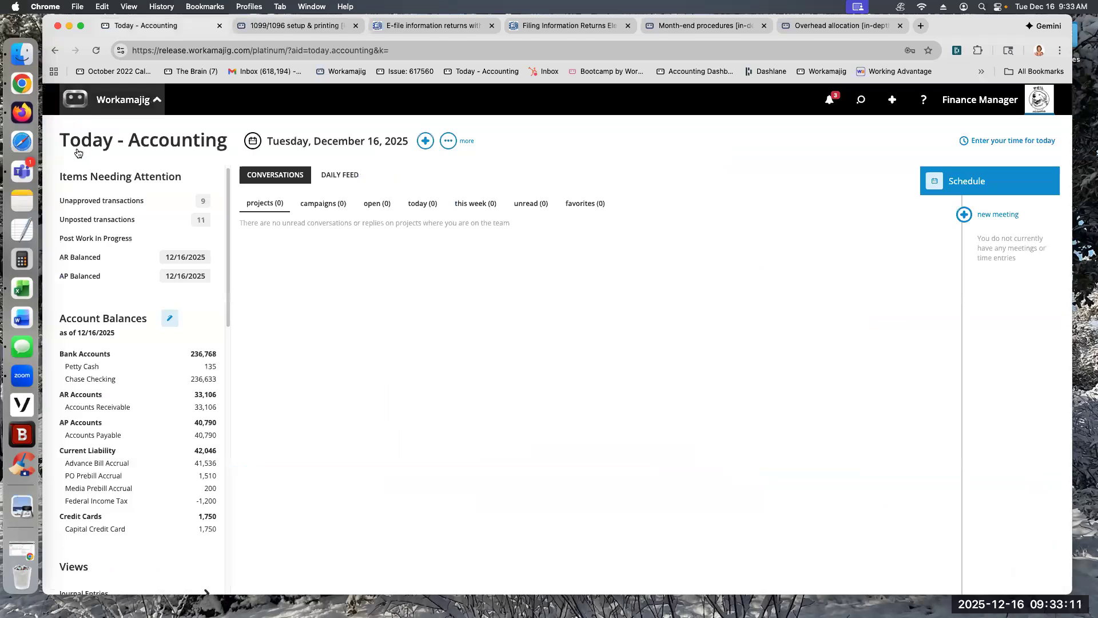
click(323, 243)
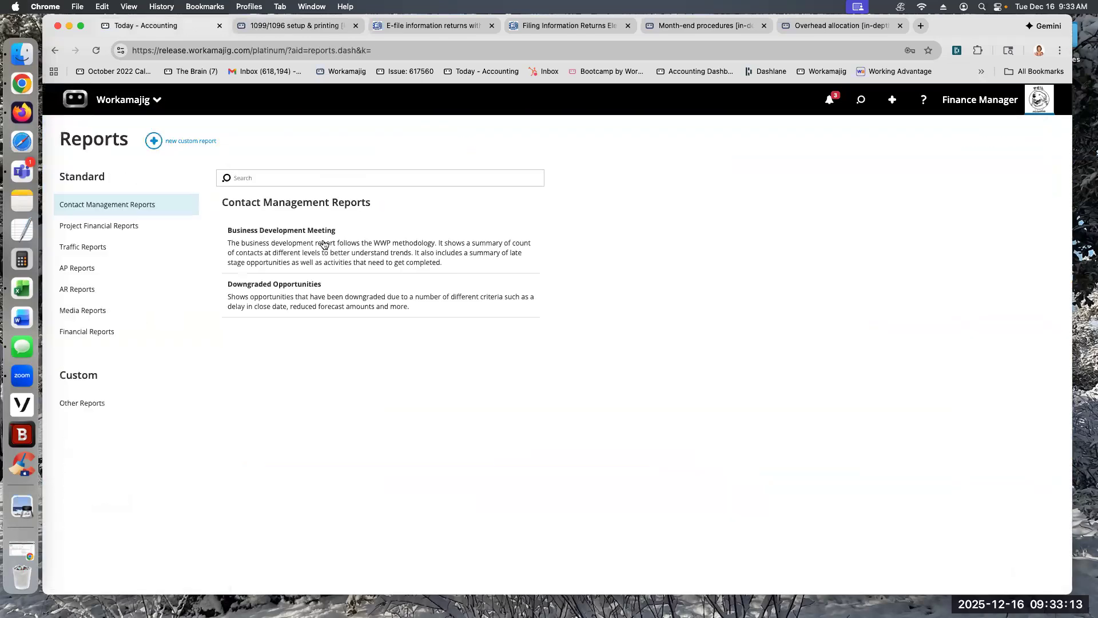
click(79, 268)
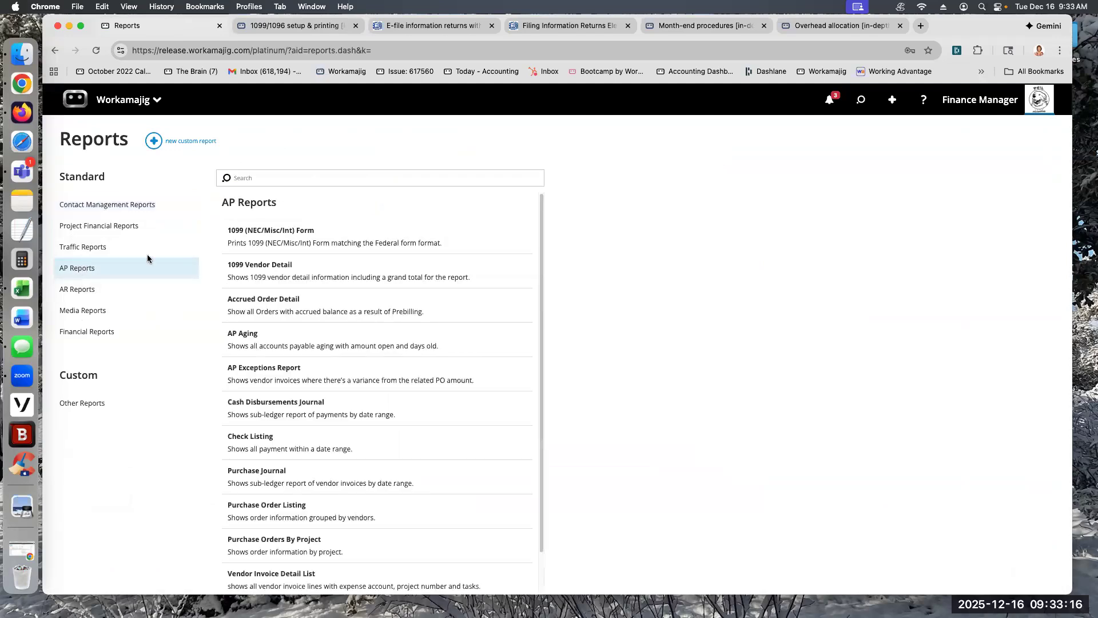
click(265, 243)
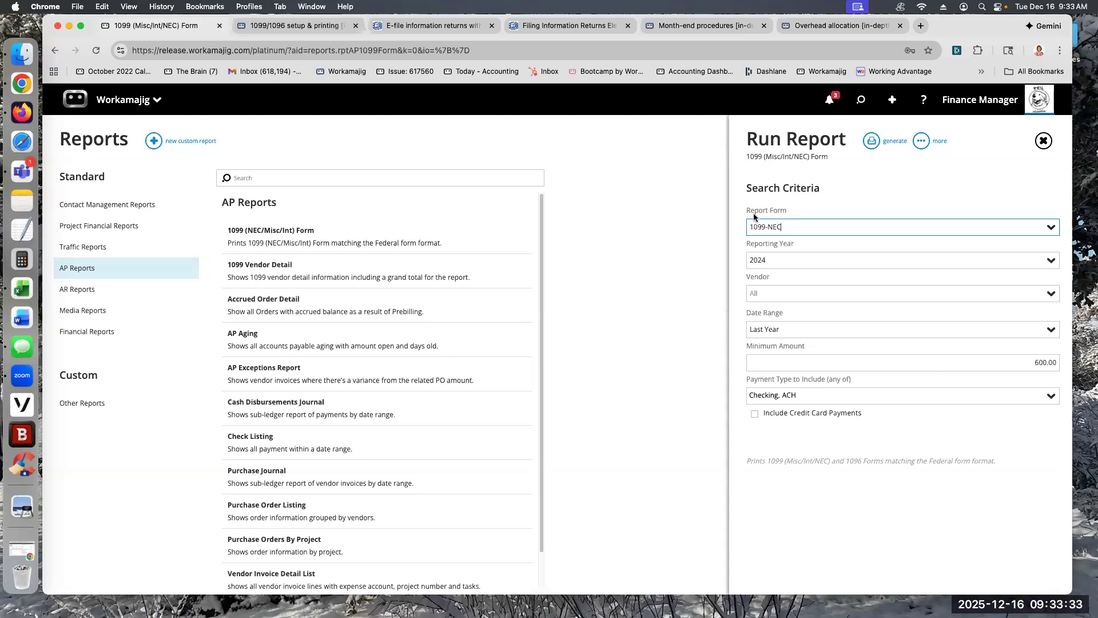
Step: Review the date range choices offered in the 1099 report's search criteria
drag(781, 329, 741, 331)
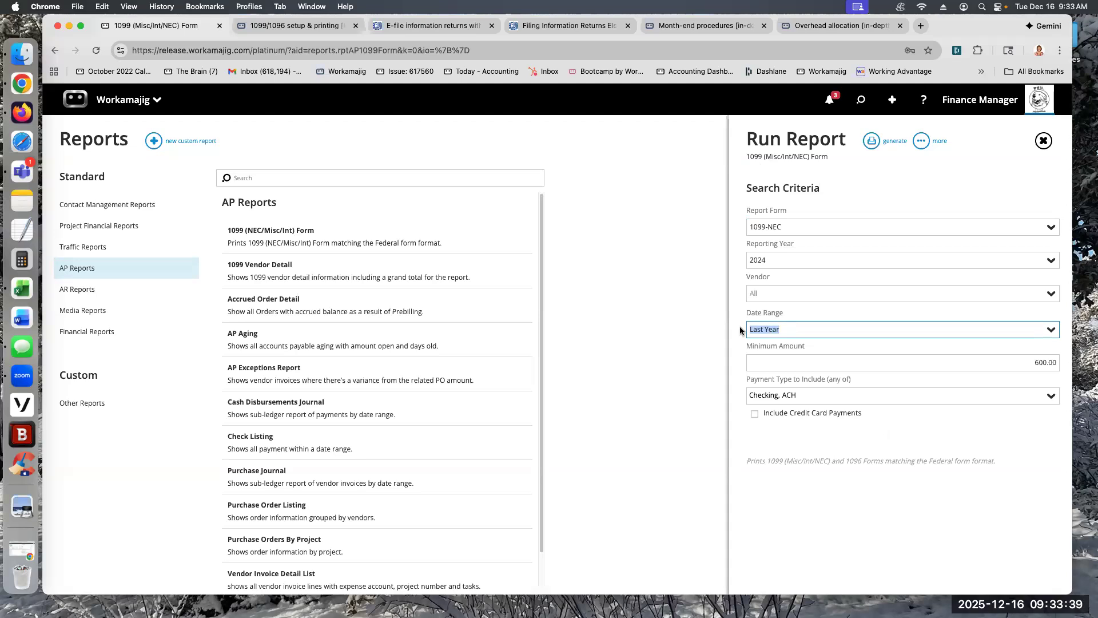
click(1055, 335)
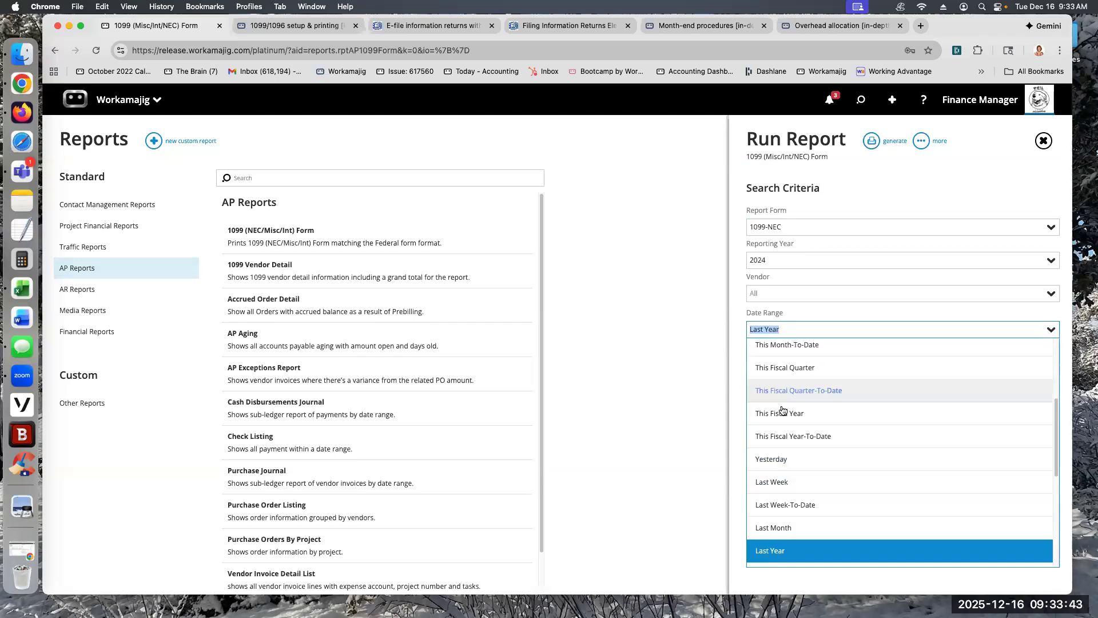
click(960, 592)
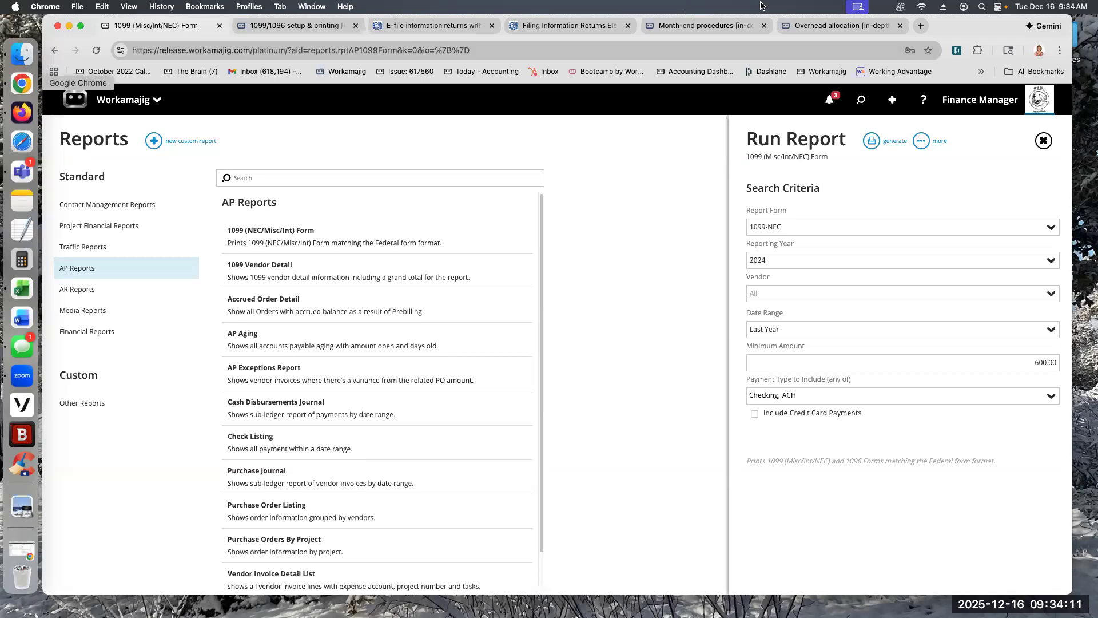
Step: Review which payment types can be included in the 1099-NEC report
click(892, 27)
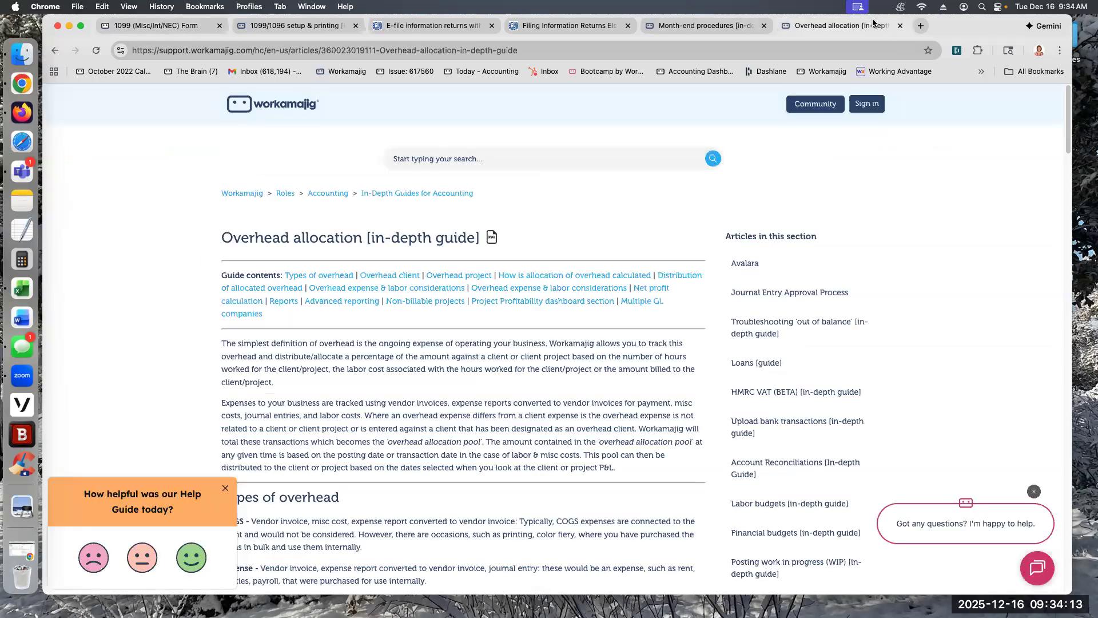
click(183, 26)
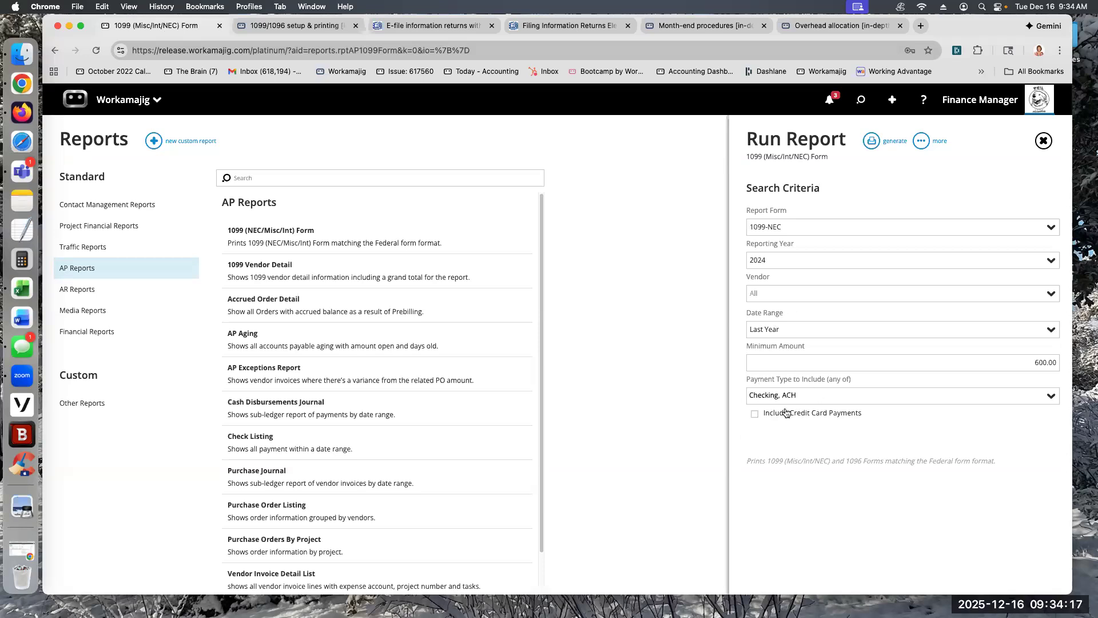
click(1051, 398)
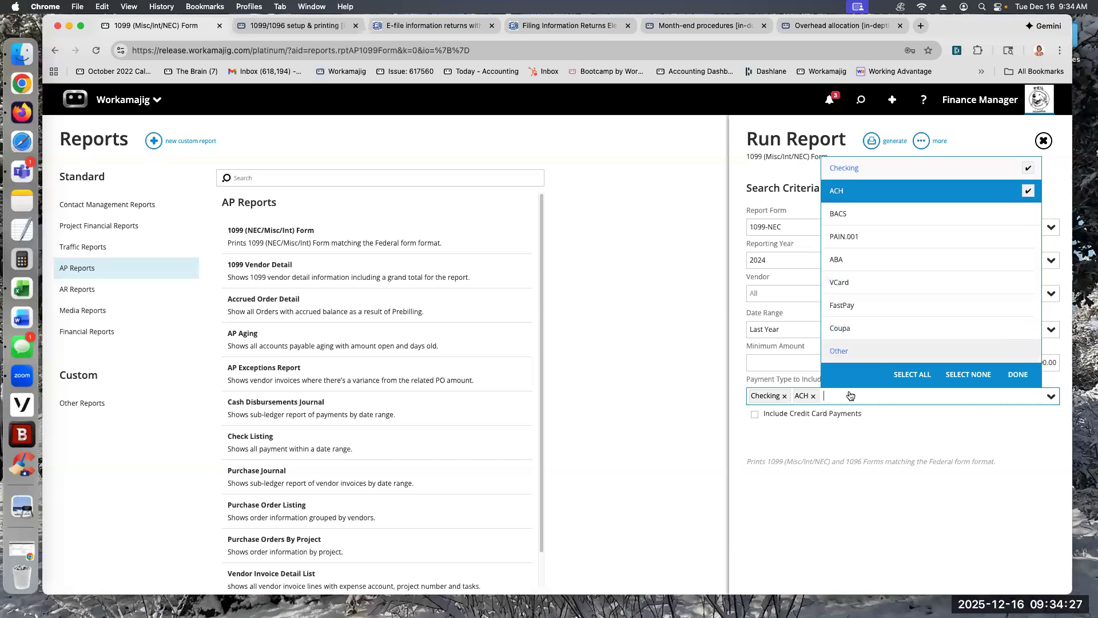
click(878, 499)
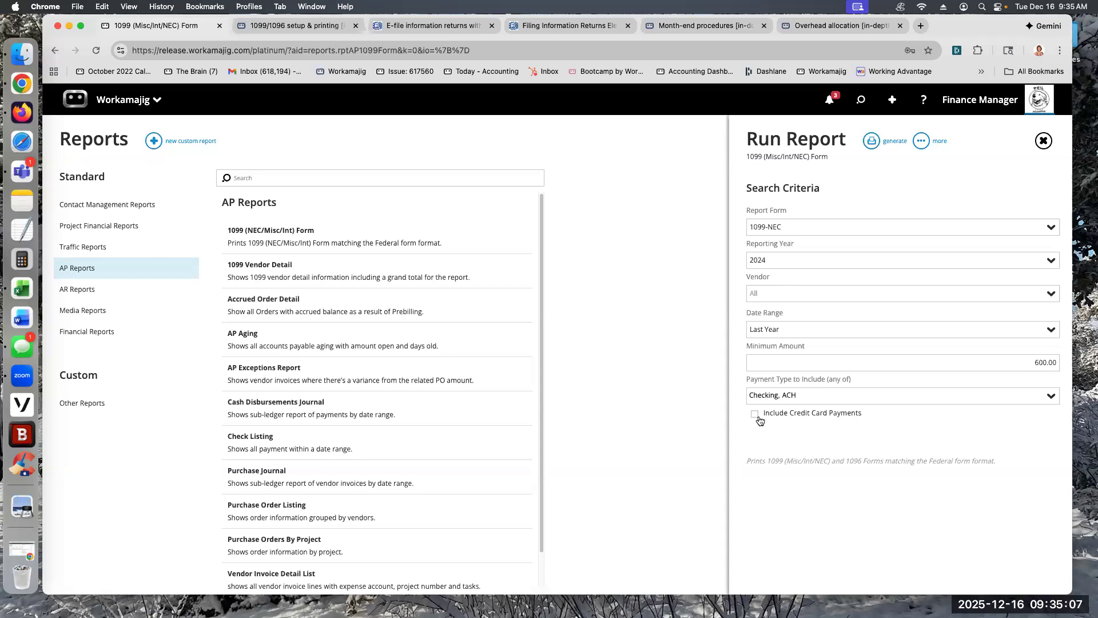
Step: Show the output formats available for generating the 1099-NEC report
click(891, 144)
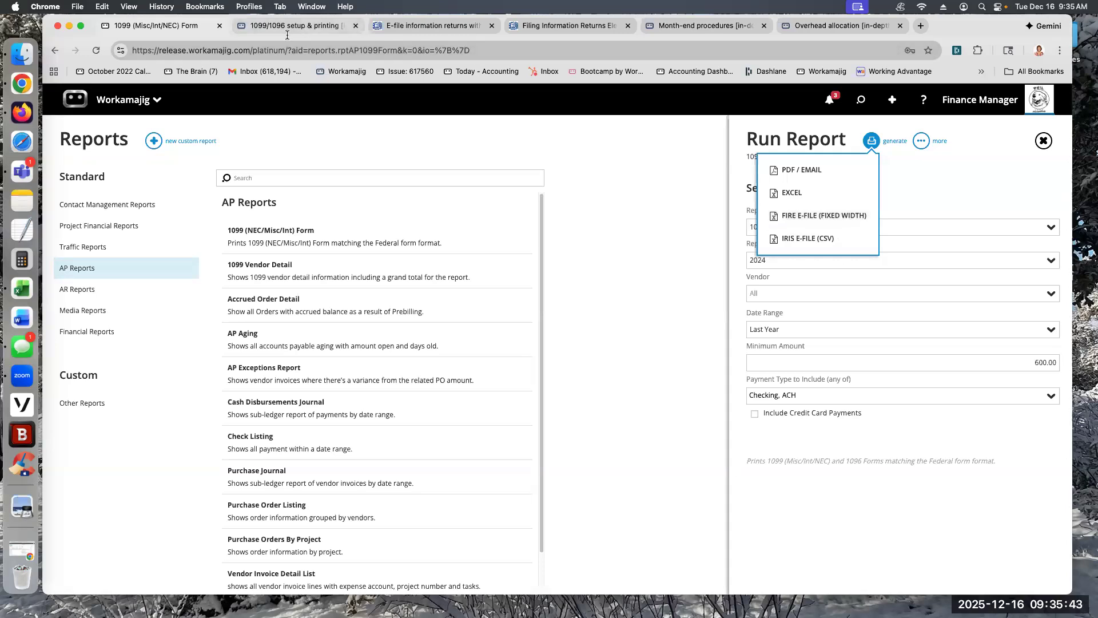
Step: Consult the IRS pages on e-filing with IRIS and on the FIRE system, focusing on the FIRE retirement notice
click(304, 25)
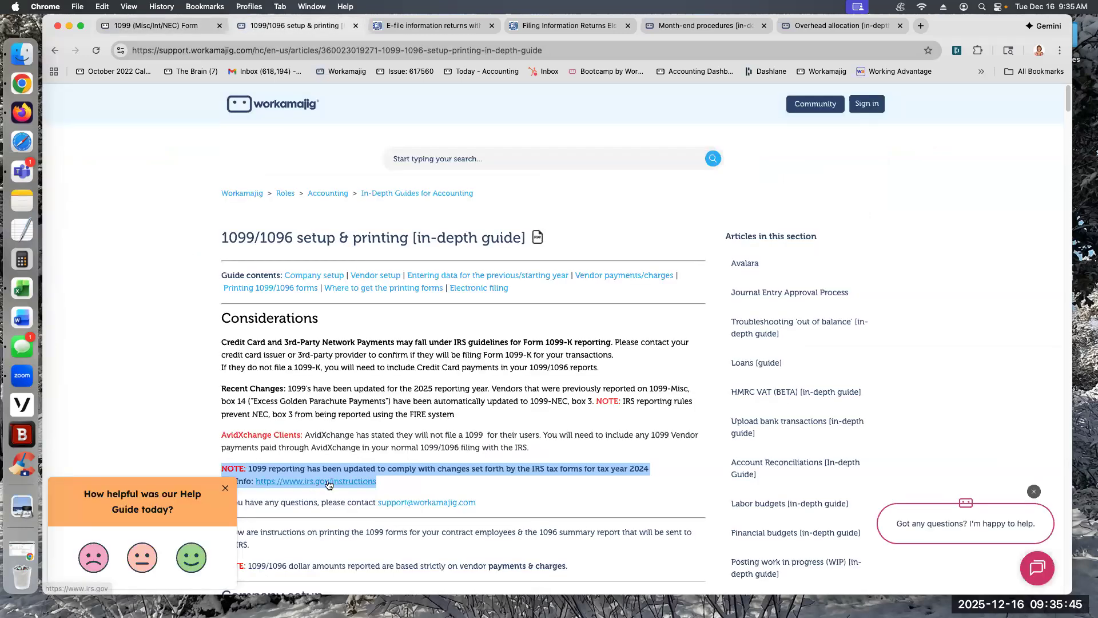
click(418, 25)
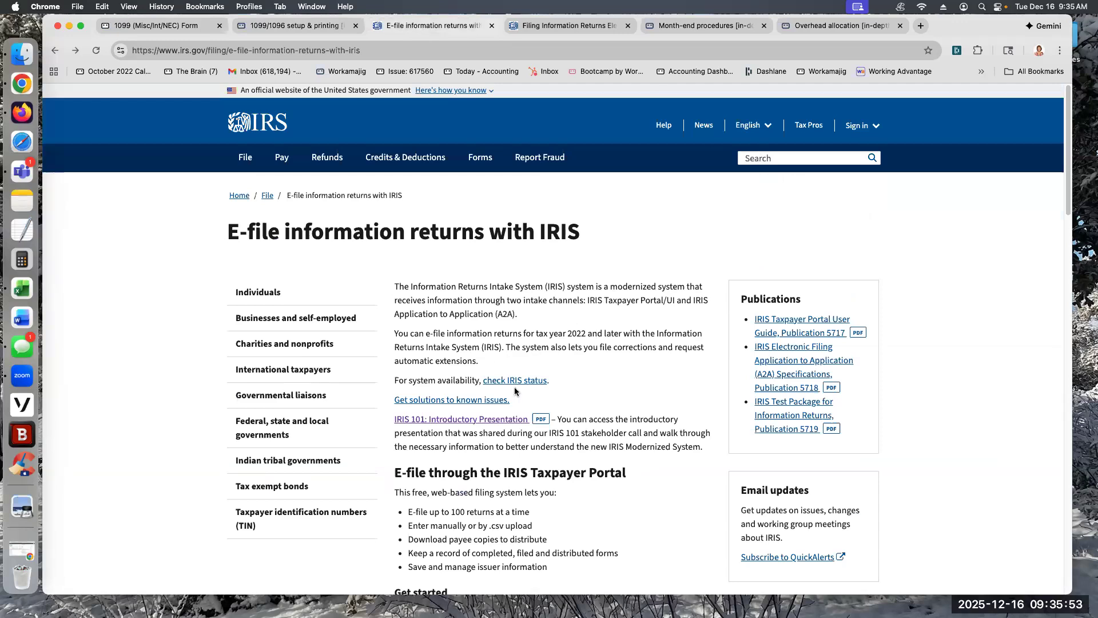
click(571, 24)
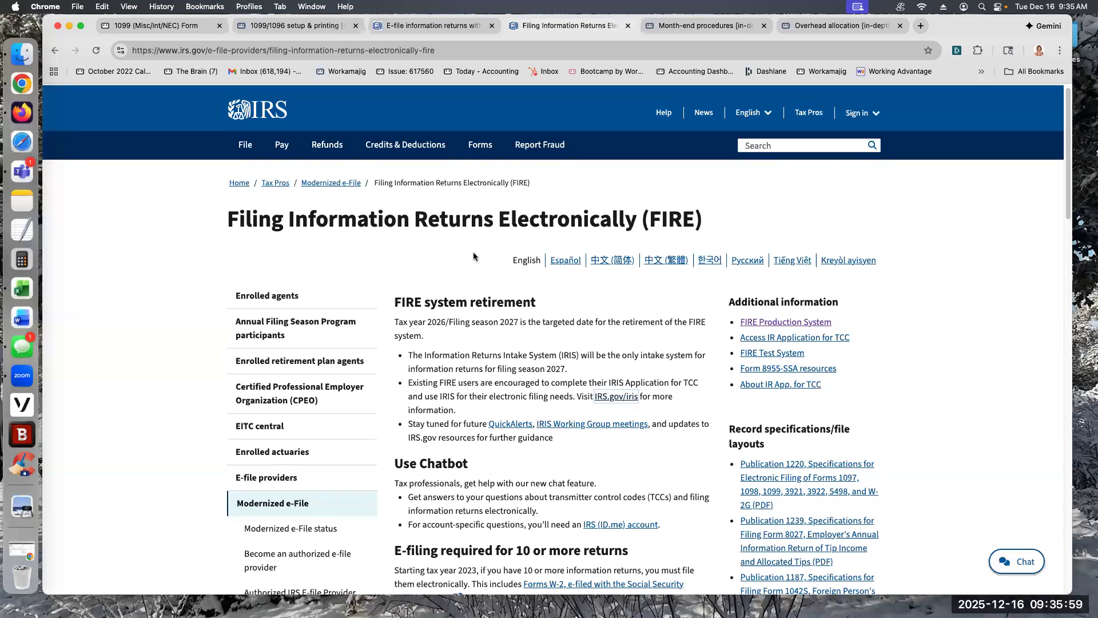
drag(424, 336, 394, 324)
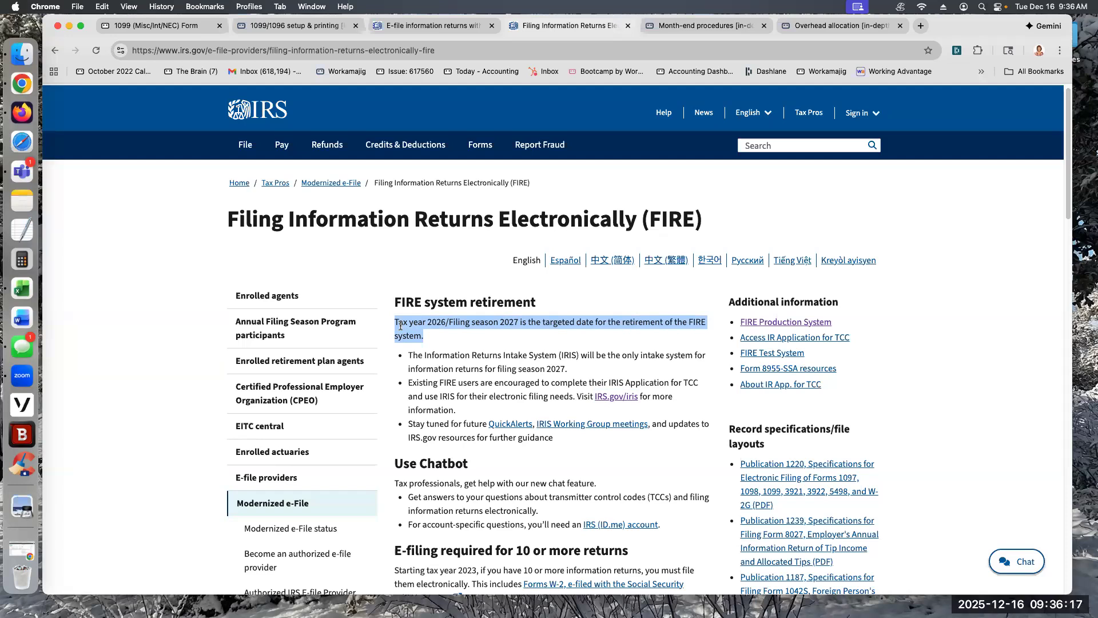
Step: Review the filing limit and getting-started requirements for the IRIS Taxpayer Portal on the IRS e-file page
click(429, 26)
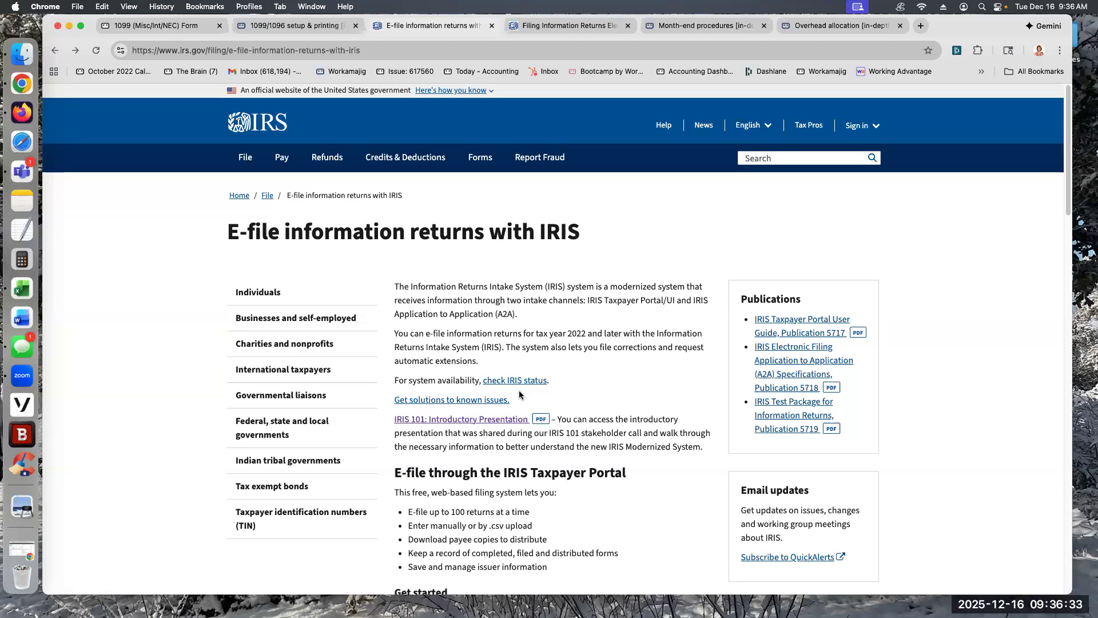
drag(409, 511, 540, 515)
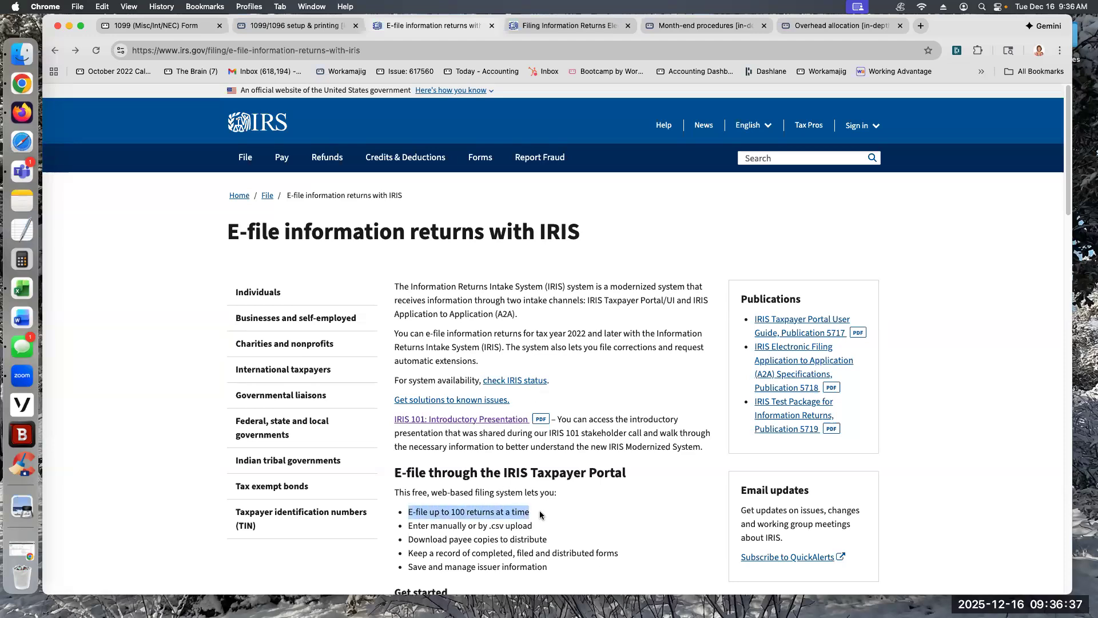
scroll(603, 531, down, 3)
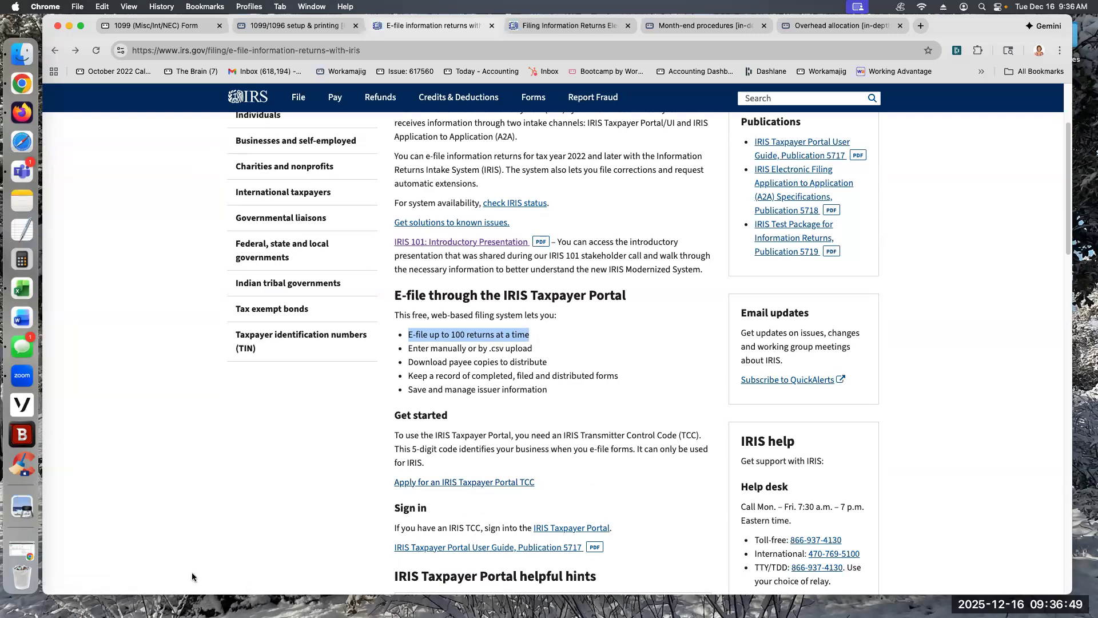
Step: Return to Workamajig, open the Vendor Payments by Vendor view and run its search without criteria
click(162, 24)
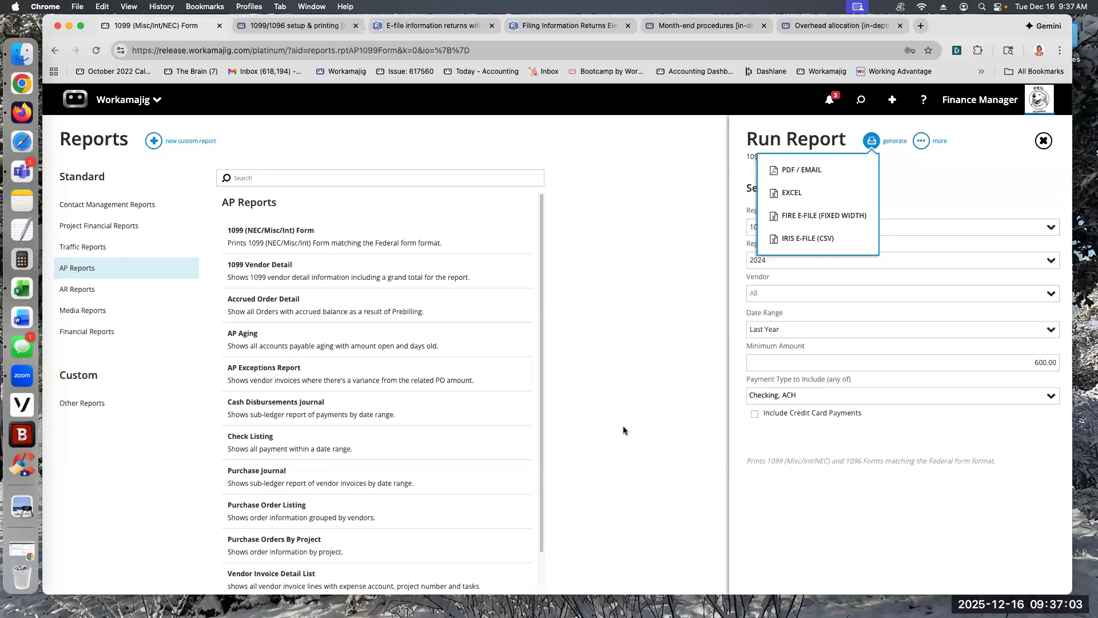
click(856, 100)
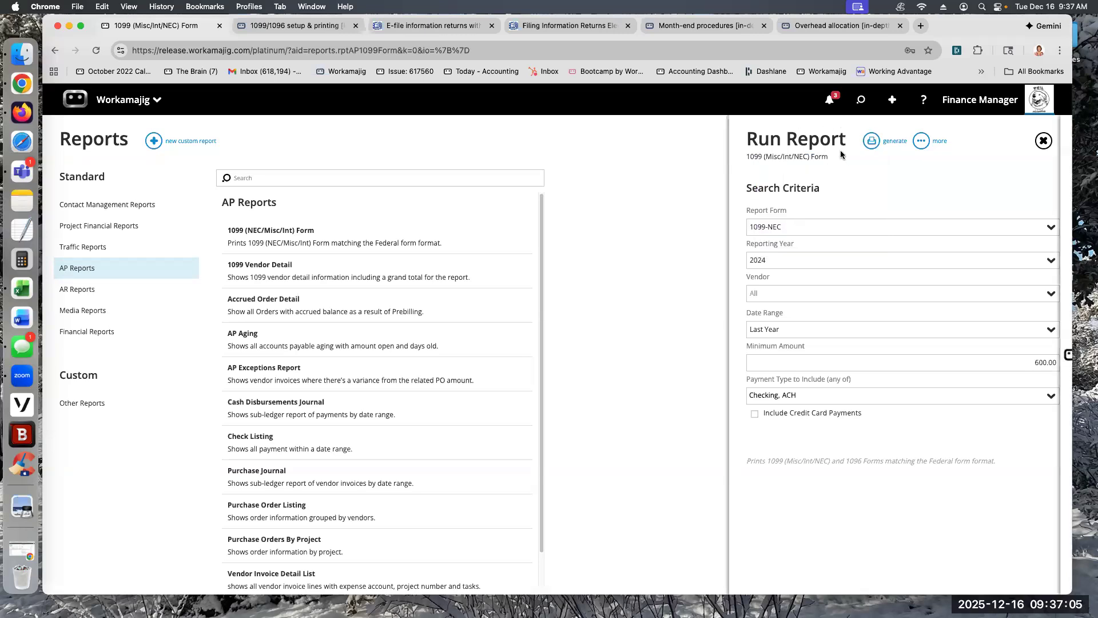
click(879, 175)
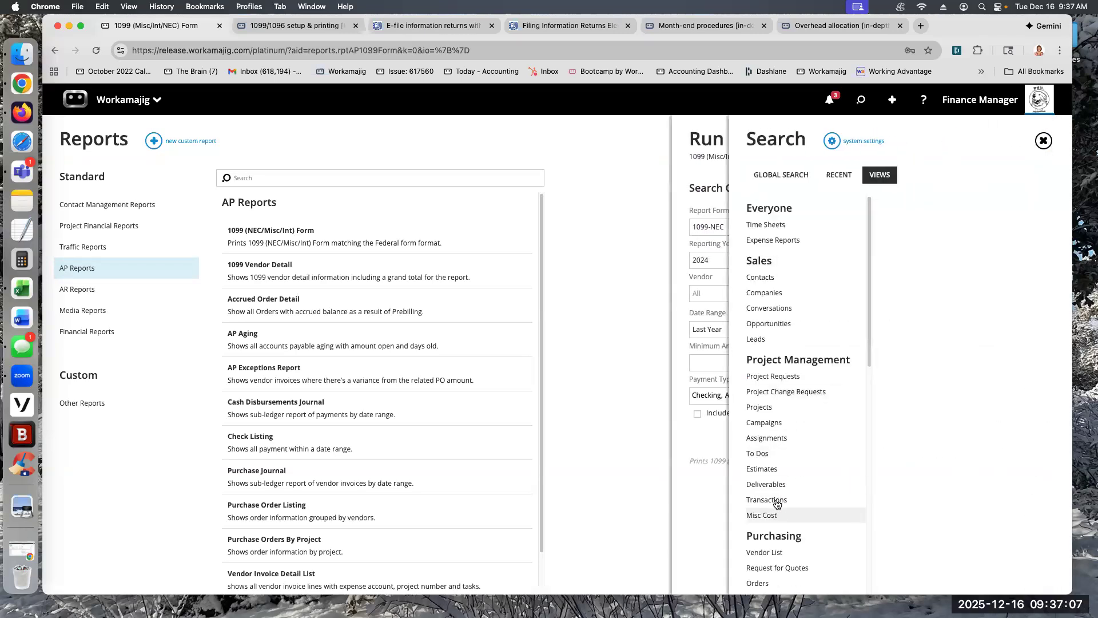
scroll(780, 542, down, 3)
click(770, 526)
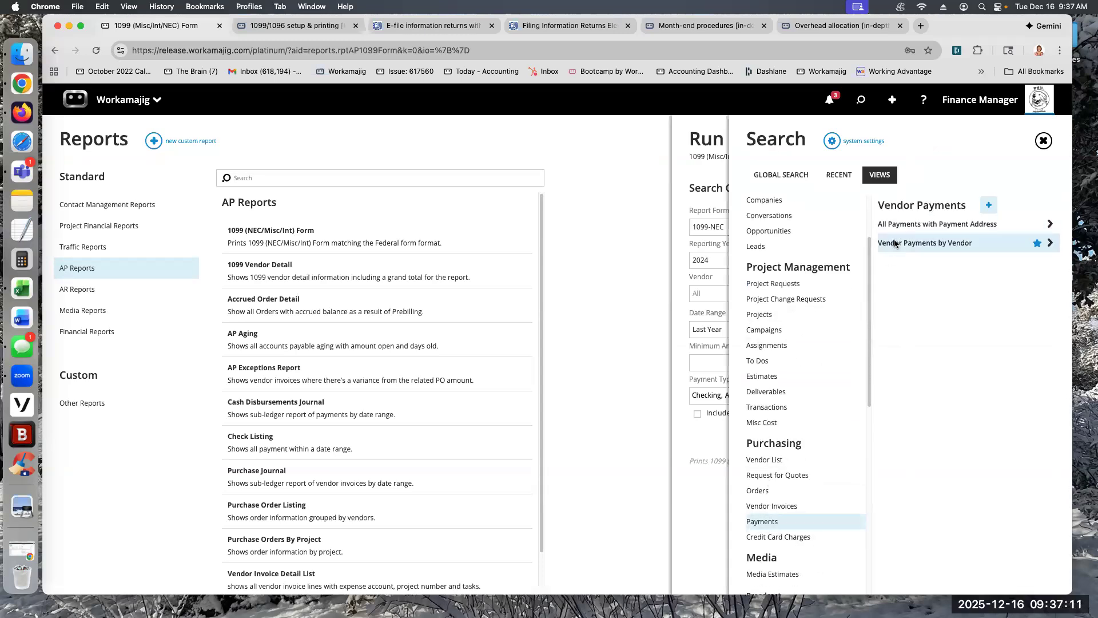
click(894, 240)
click(931, 426)
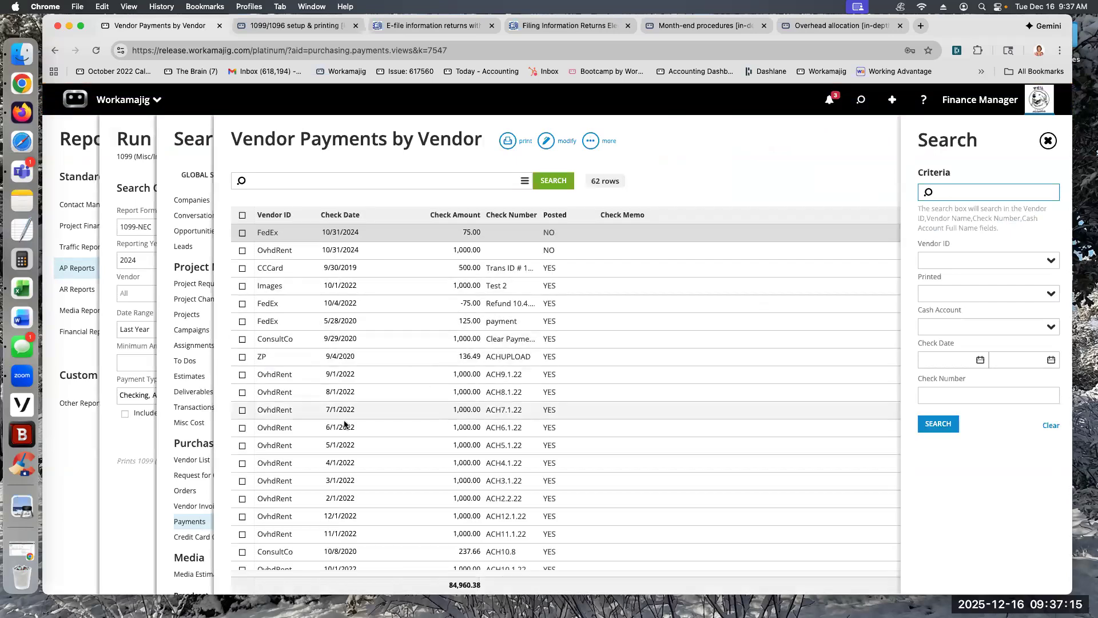
Step: Open vendor FL's payment dated 12/9/2025 and open the Exclude From 1099 amount on its invoice line for editing
scroll(344, 423, down, 3)
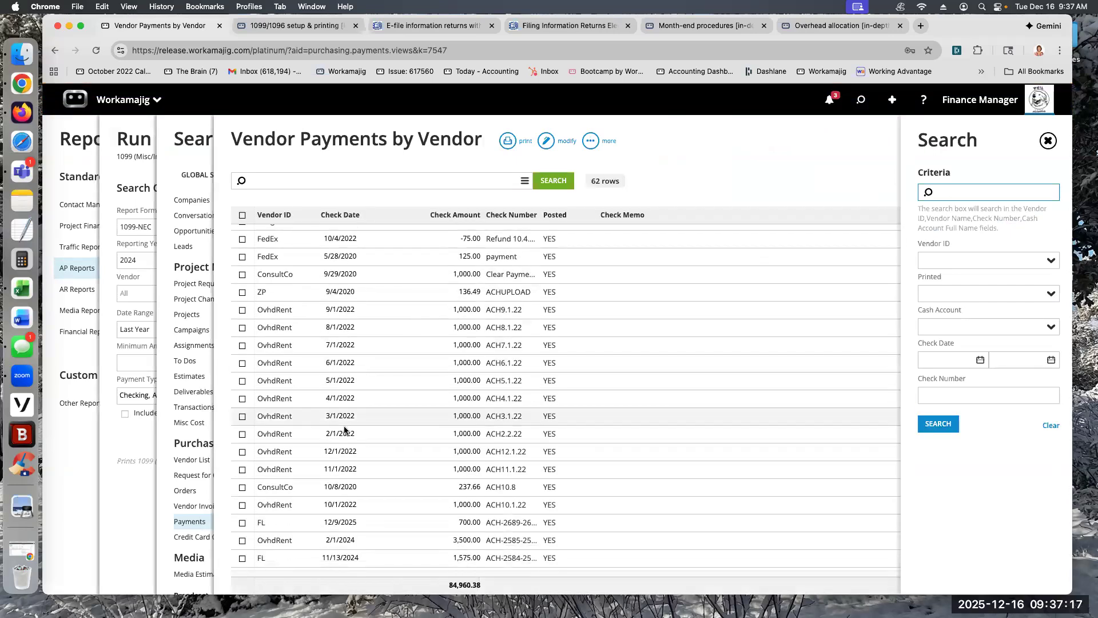
scroll(344, 424, down, 2)
scroll(335, 437, down, 3)
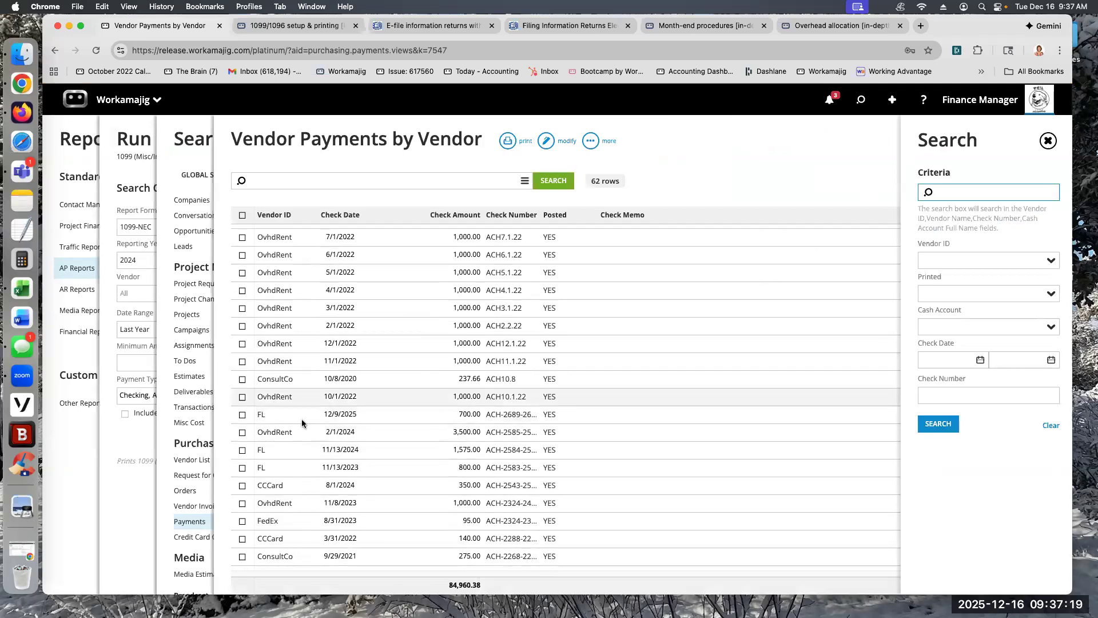
click(348, 414)
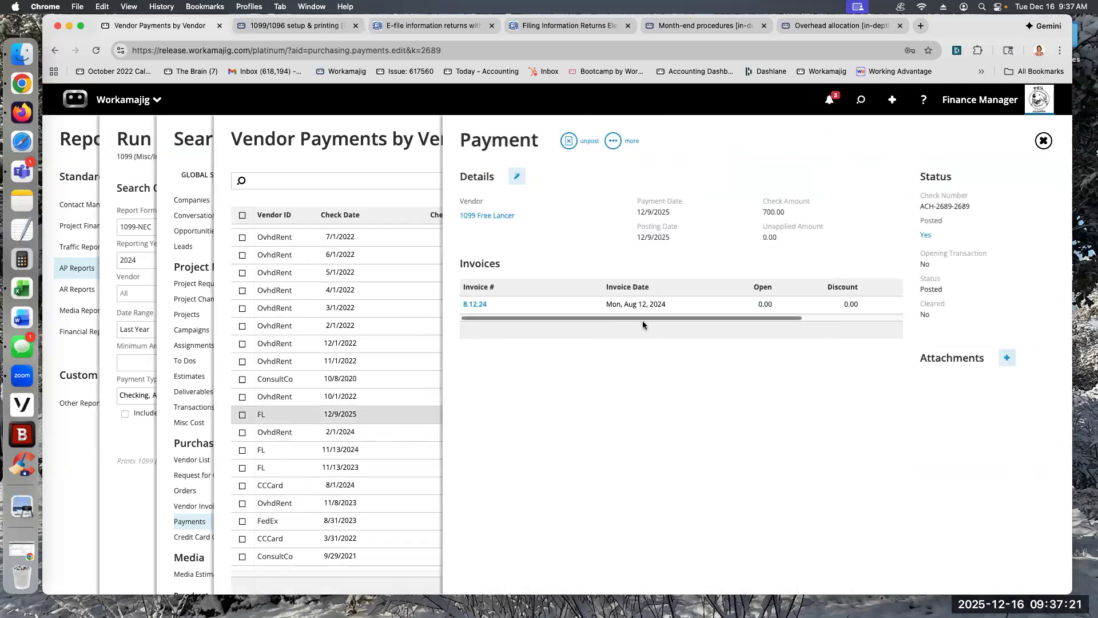
drag(657, 318, 753, 315)
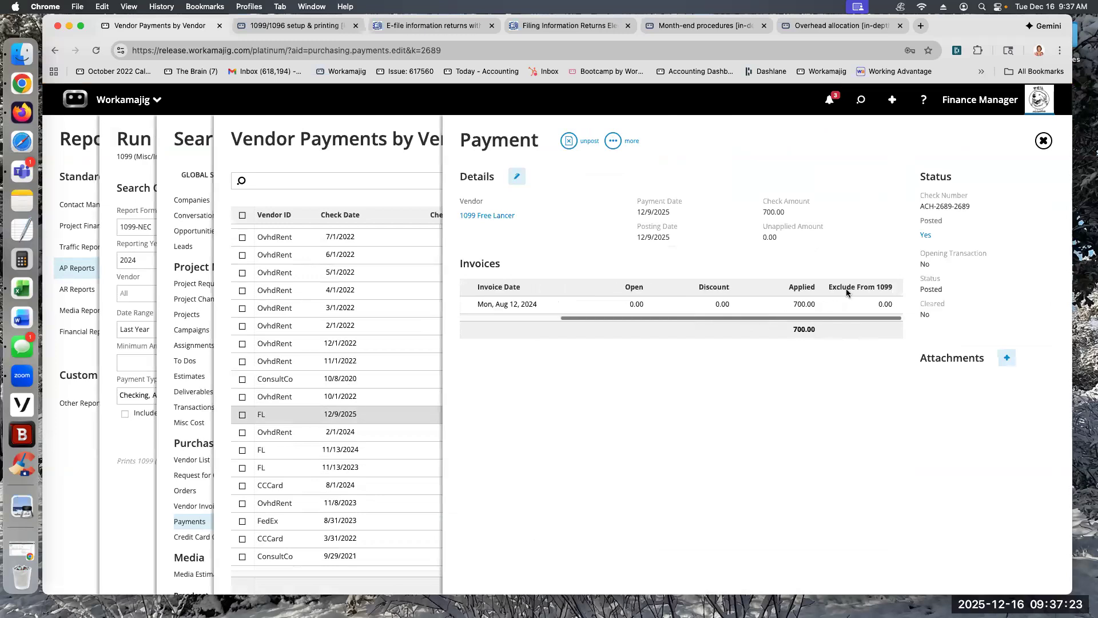
click(884, 304)
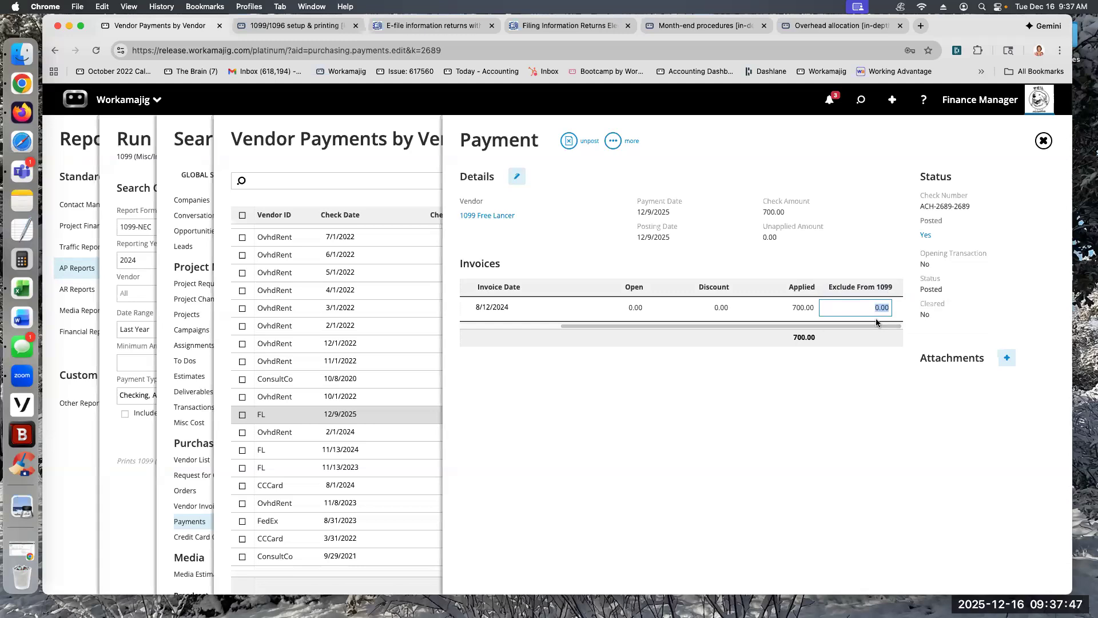
Step: Return to the 1099 report criteria and set the date range to This Fiscal Year and the reporting year to 2025
click(139, 121)
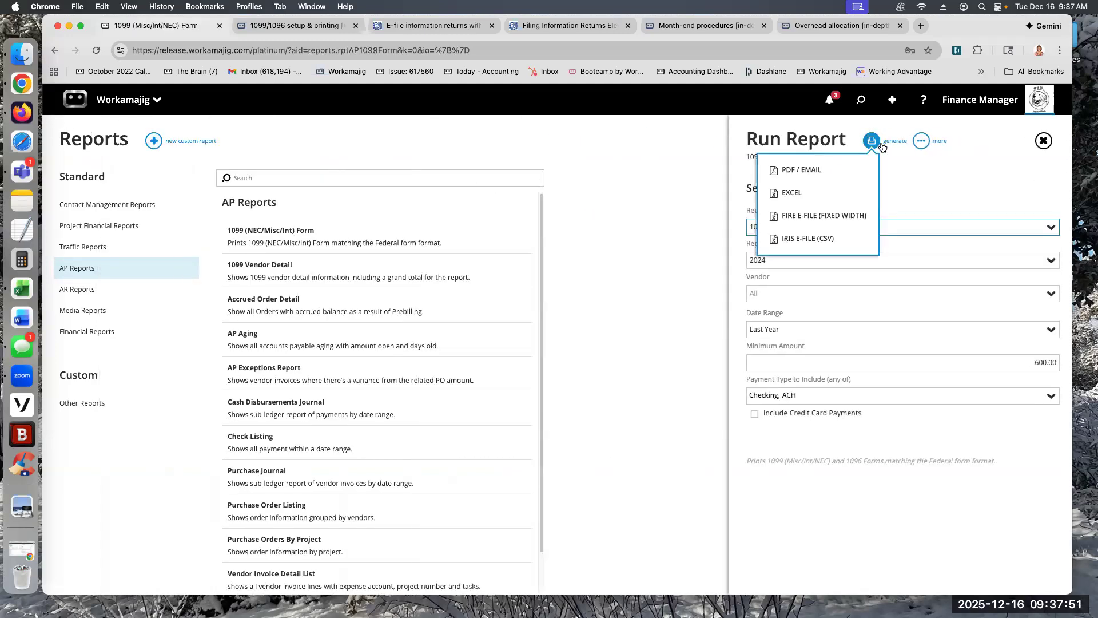
click(1048, 326)
scroll(819, 527, down, 3)
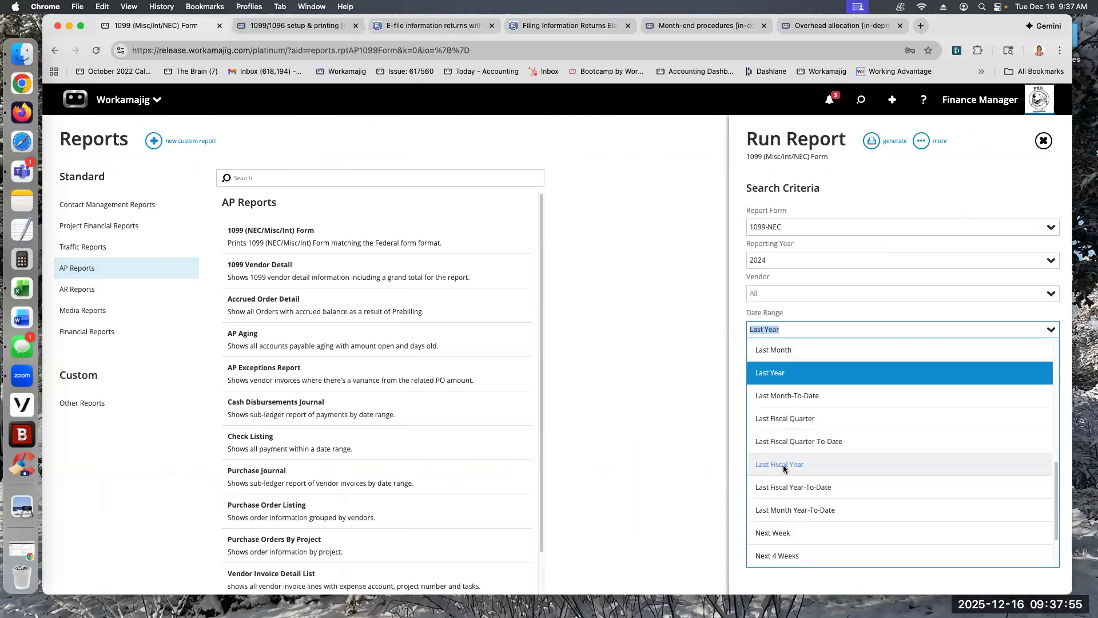
scroll(784, 468, down, 1)
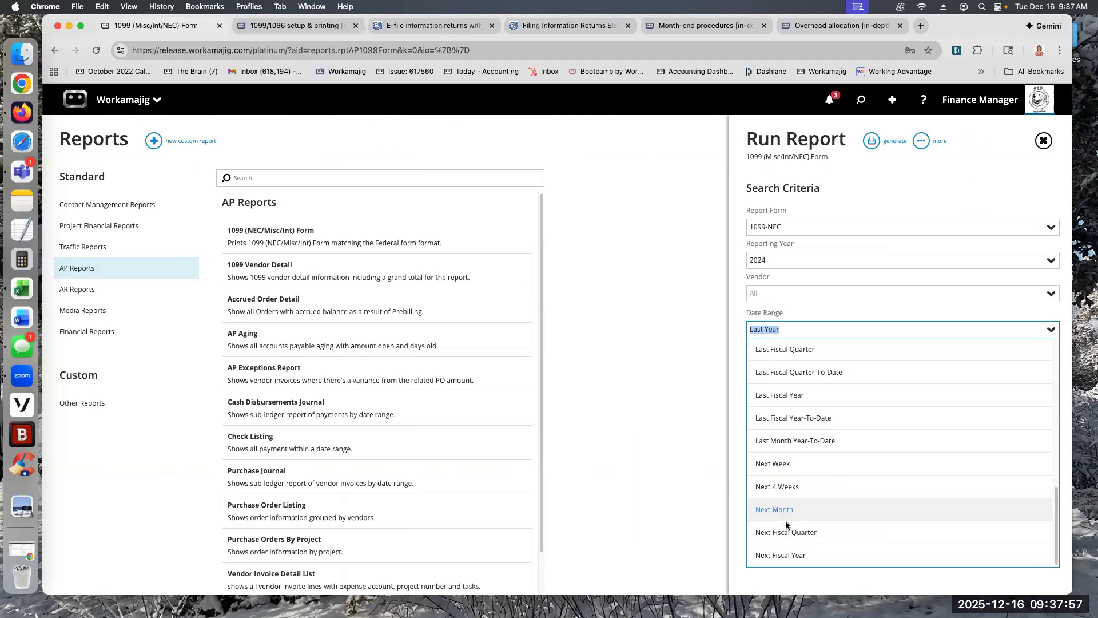
scroll(781, 487, up, 3)
scroll(782, 488, up, 7)
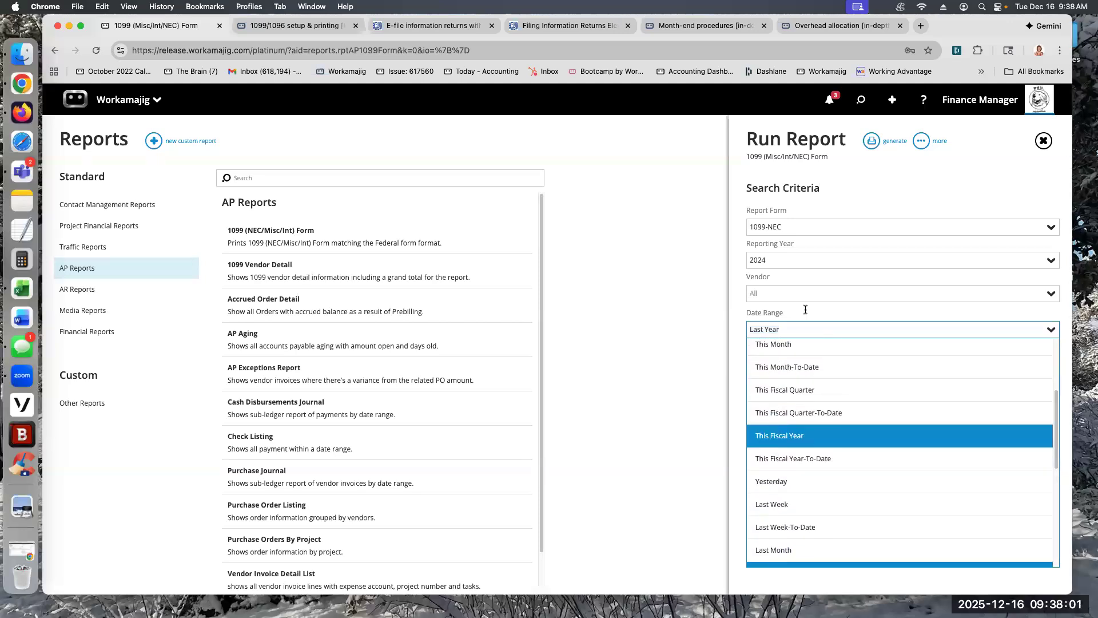
click(773, 435)
click(1048, 261)
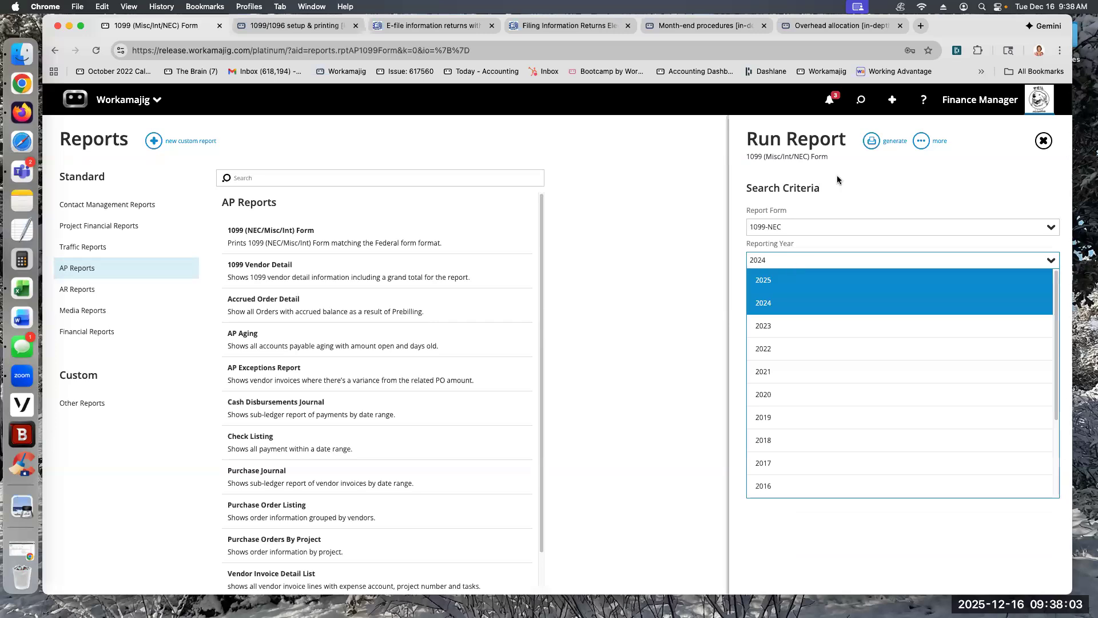
Step: Set the reporting year to 2025, generate the 1099-NEC form to check its year and amounts, and close it
click(791, 280)
click(871, 141)
click(818, 170)
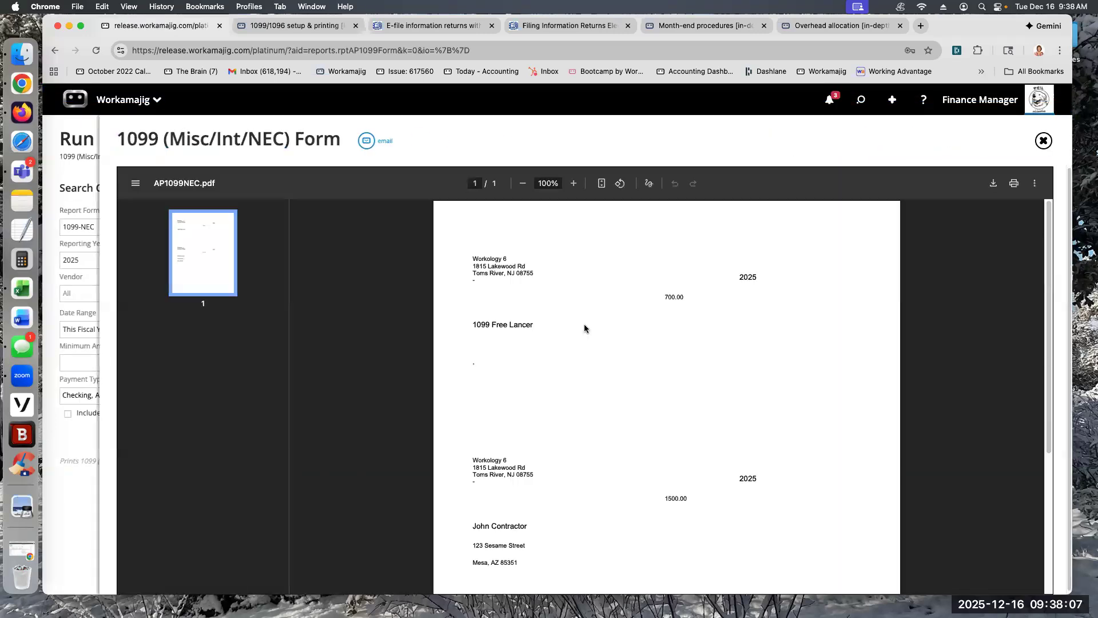
double_click(752, 276)
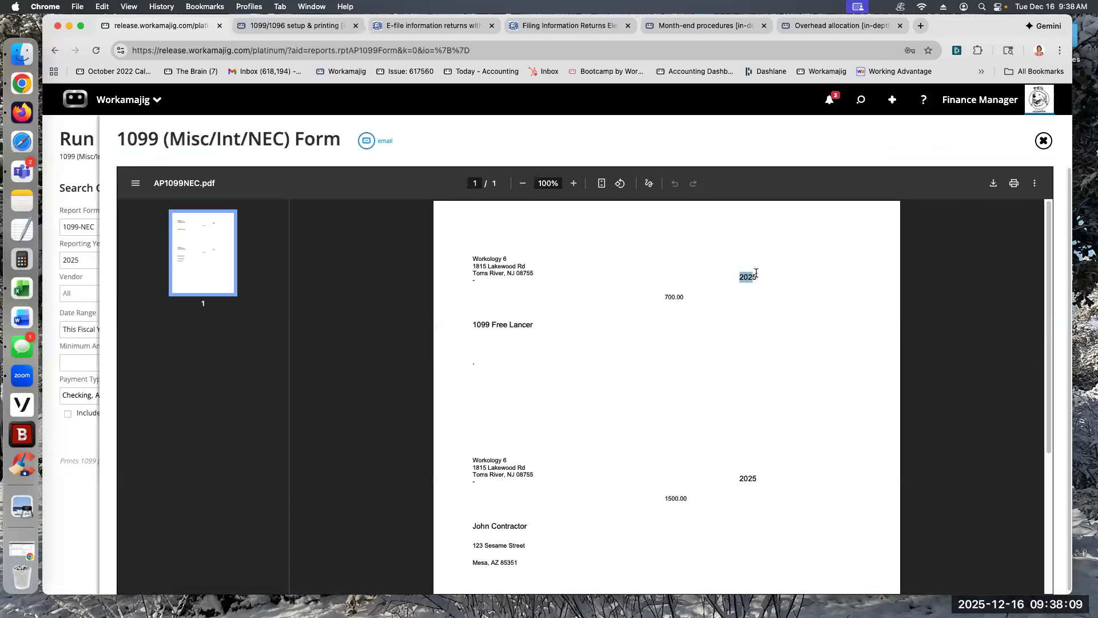
double_click(666, 296)
click(1042, 143)
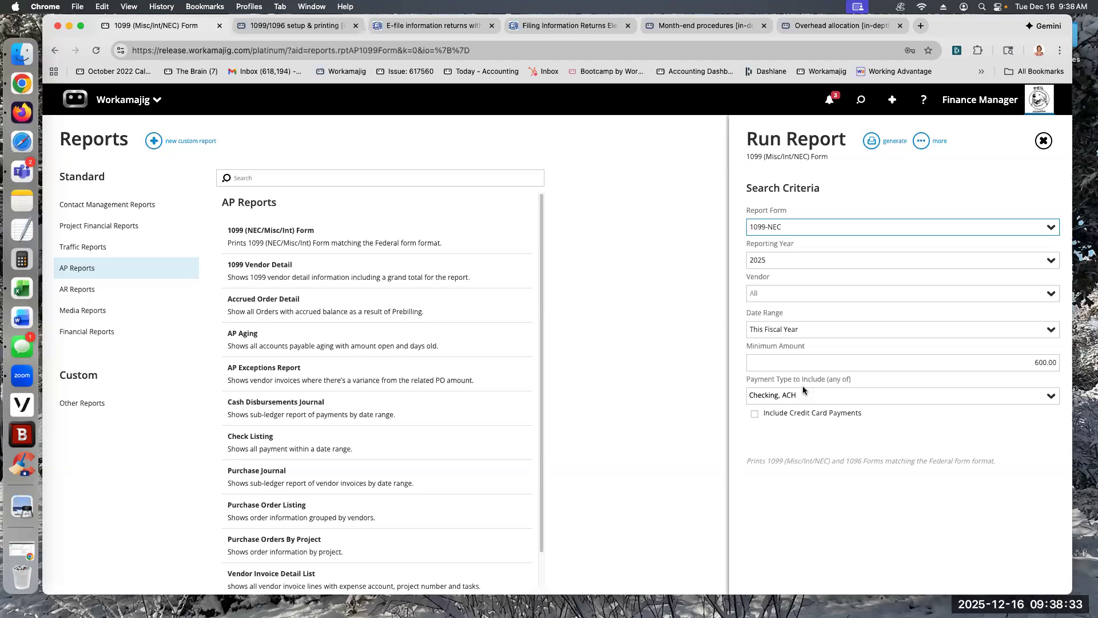
Step: Open the Month-end procedures guide and read its Year-end process section, dismissing the feedback prompt
click(612, 295)
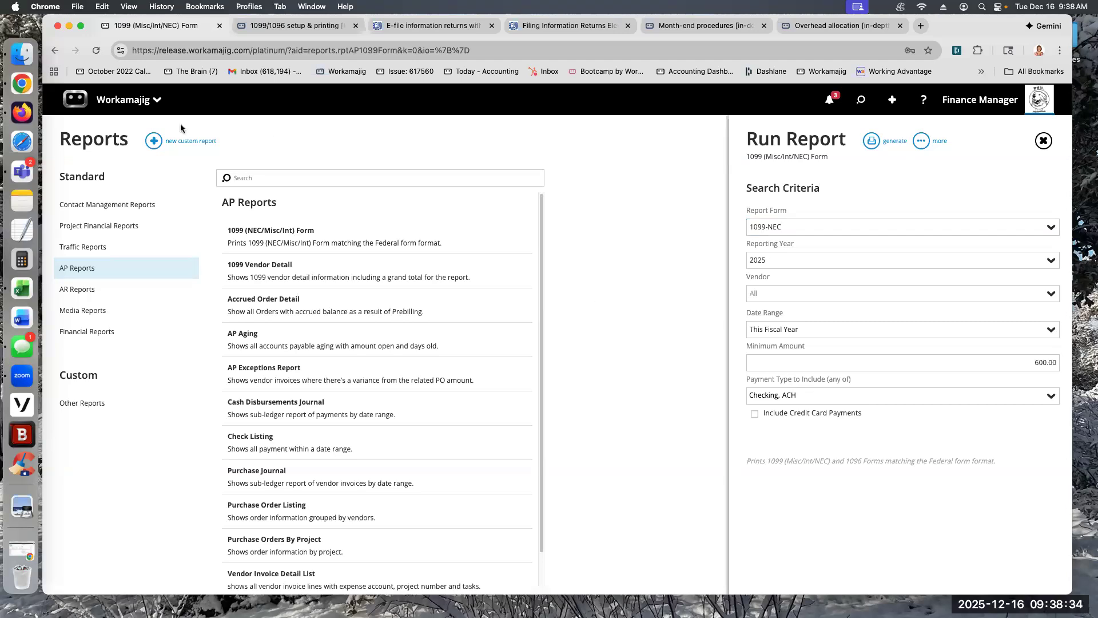
click(127, 103)
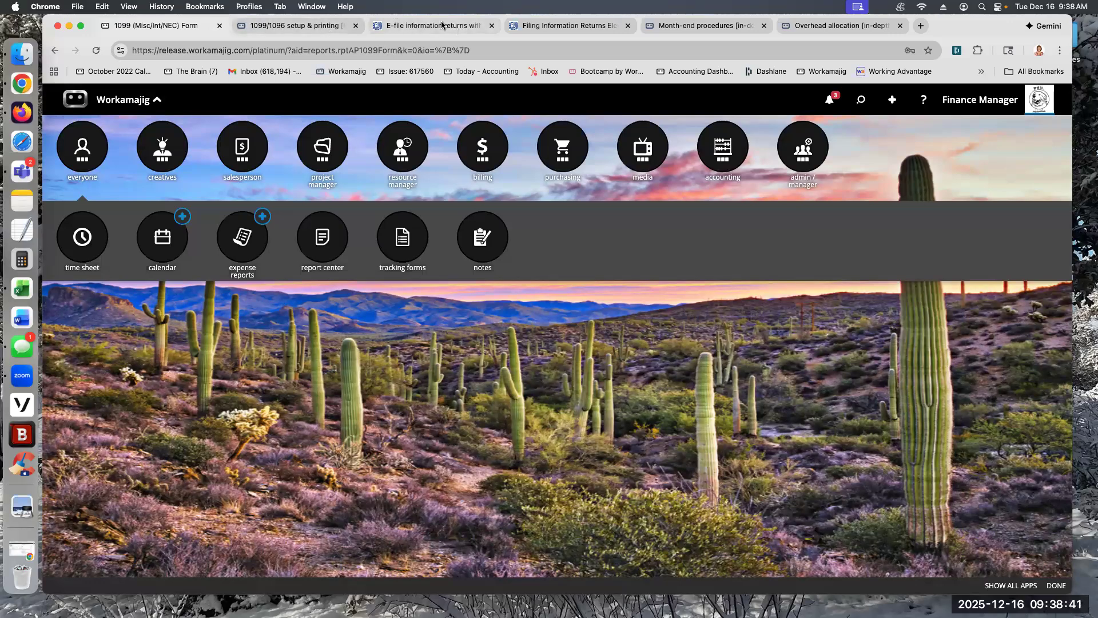
click(704, 27)
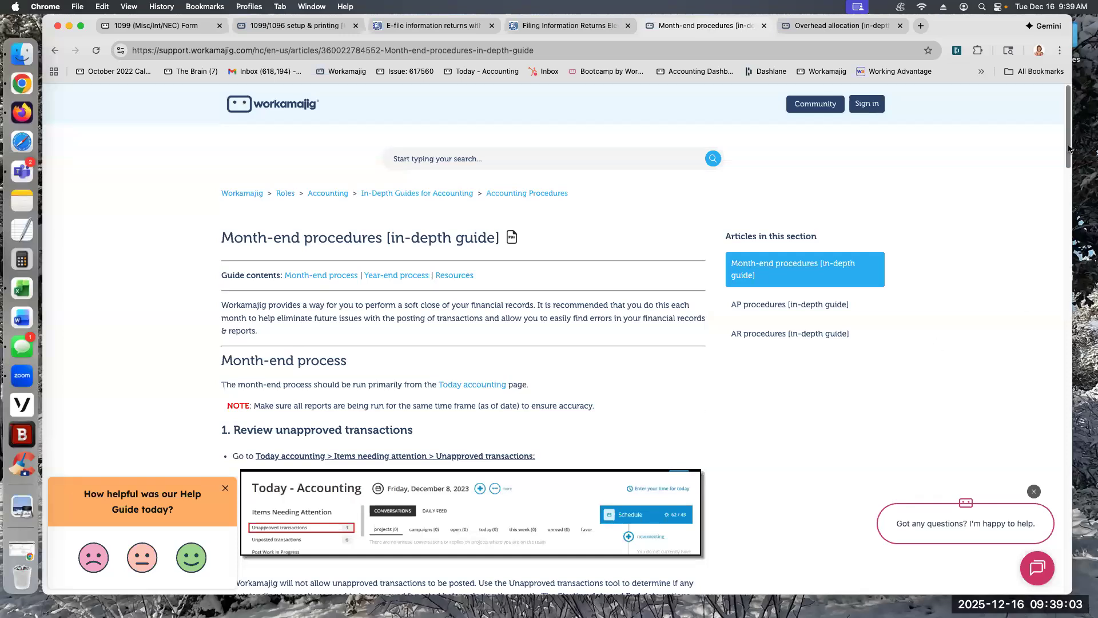
scroll(463, 388, down, 20)
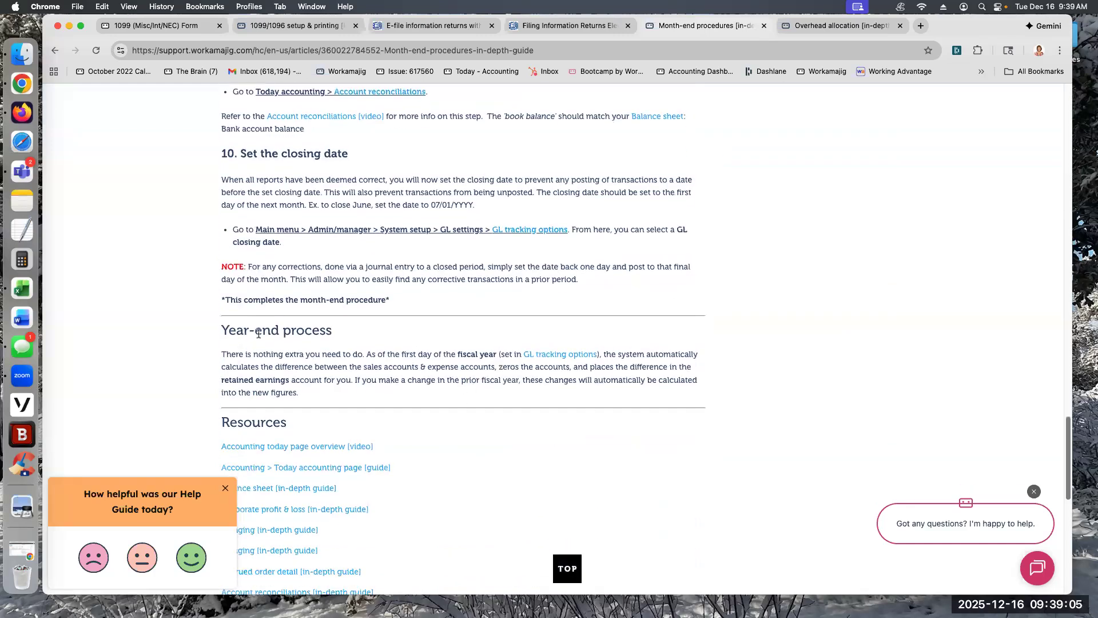
click(225, 489)
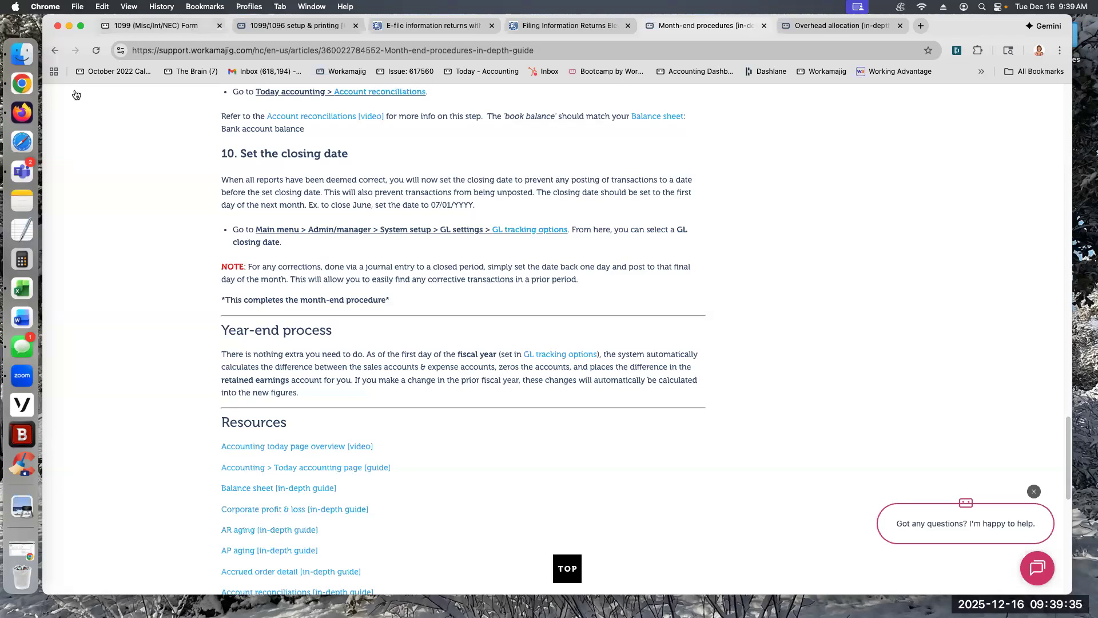
Step: Return to Workamajig and open the Unapproved Transactions list from the Today - Accounting page
click(187, 27)
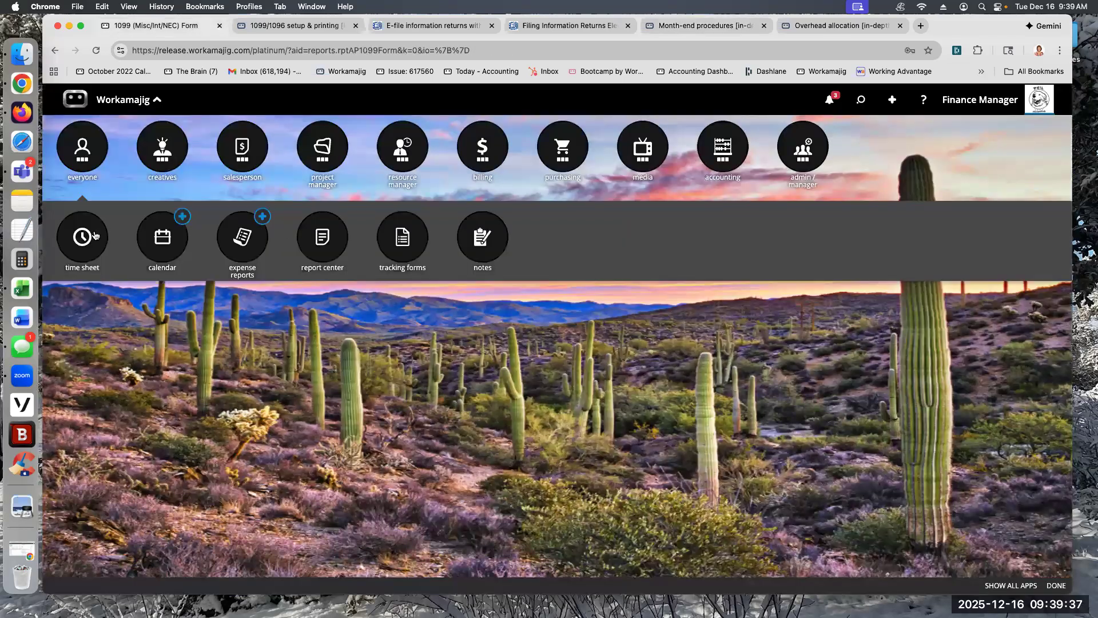
click(75, 99)
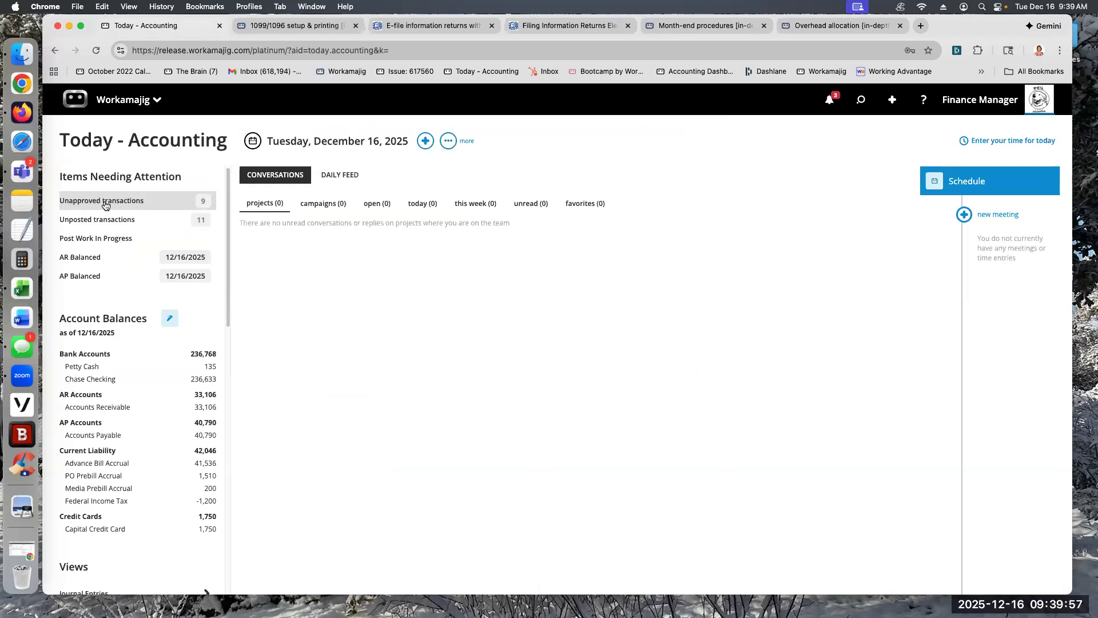
click(105, 201)
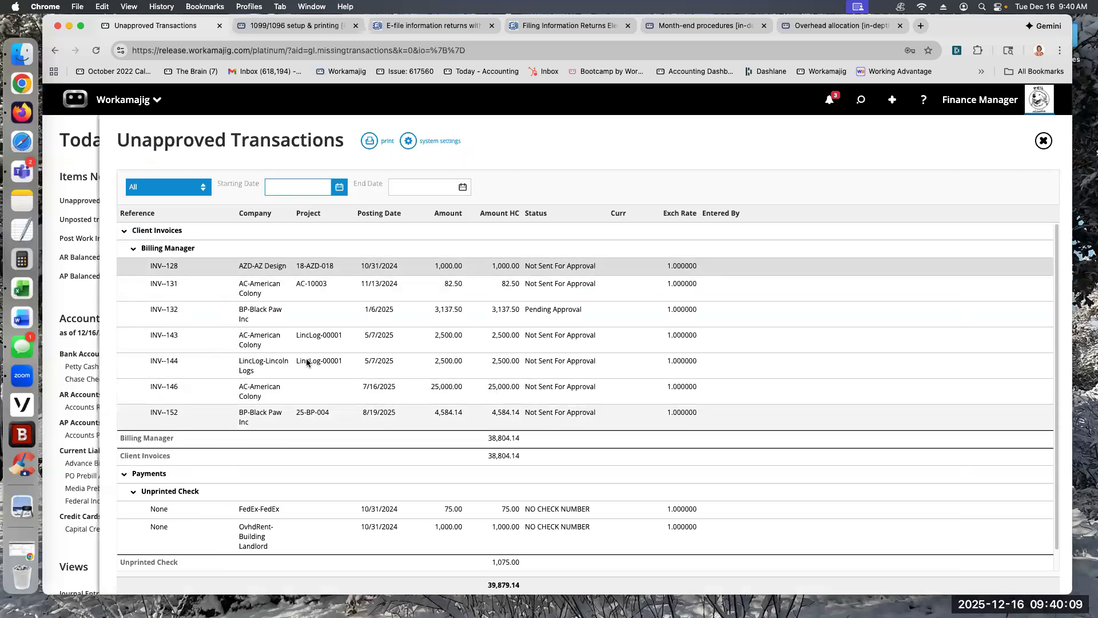
Step: Open unapproved invoice INV--128 and change its approver to Finance Manager
click(266, 268)
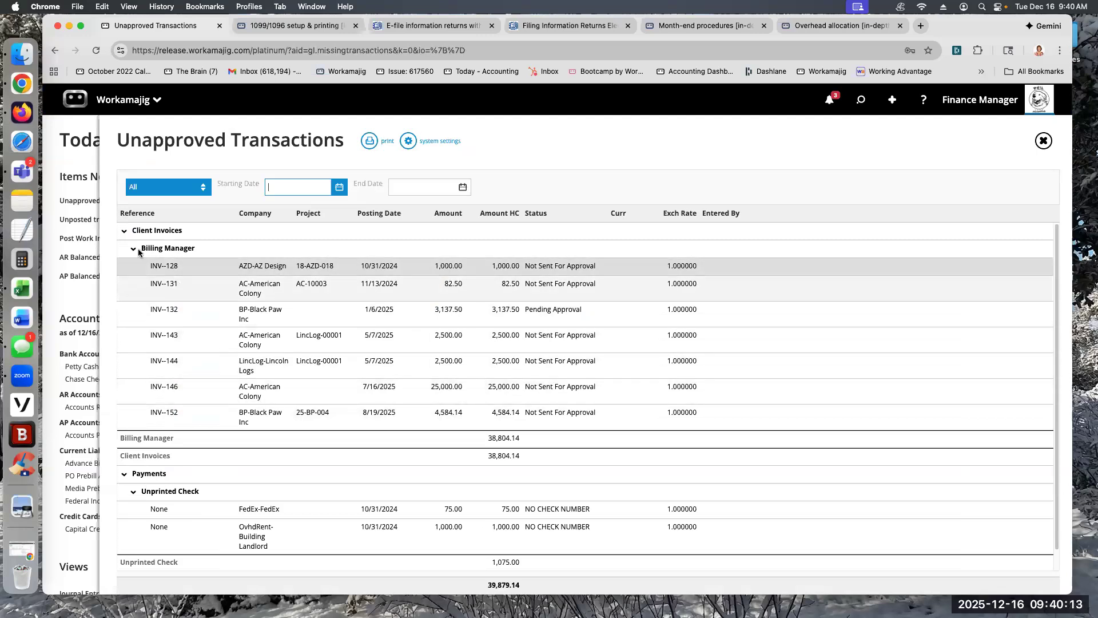
double_click(297, 266)
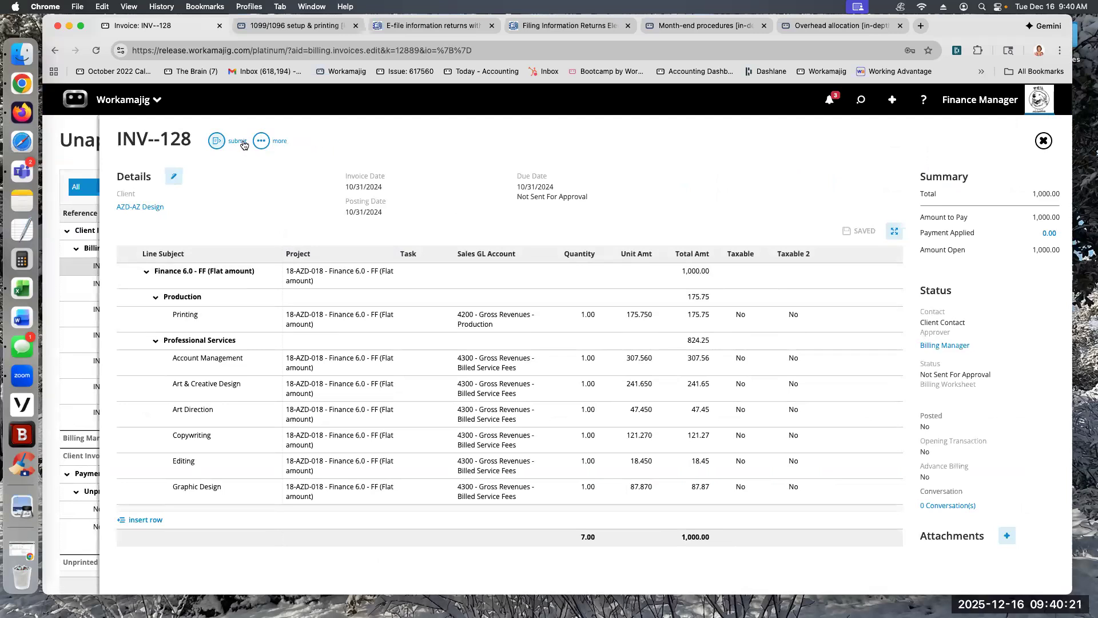
click(945, 344)
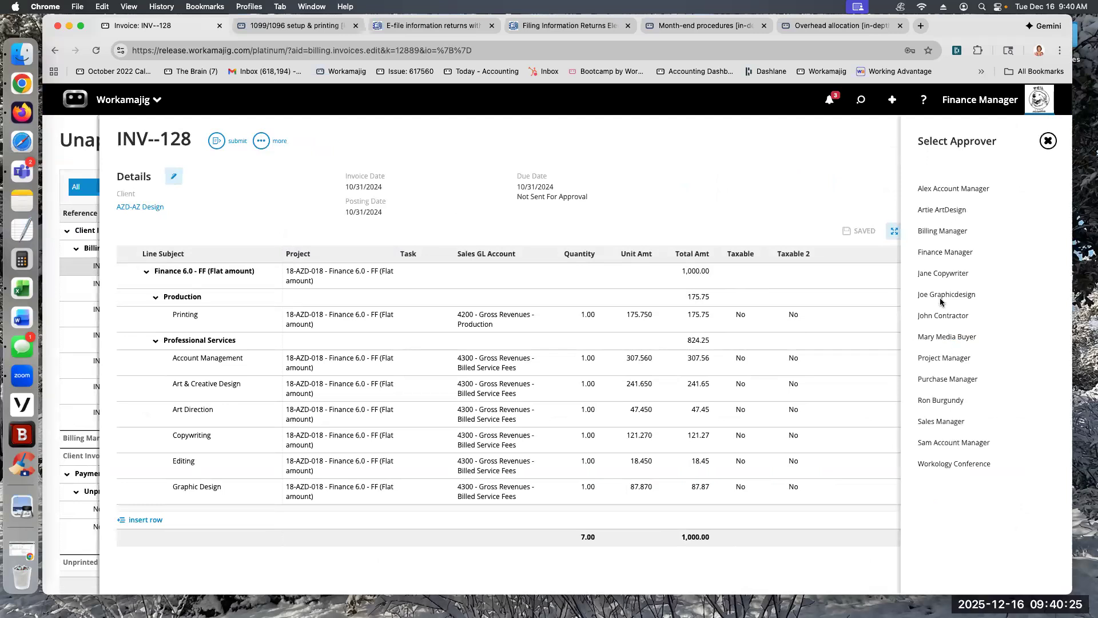
click(940, 252)
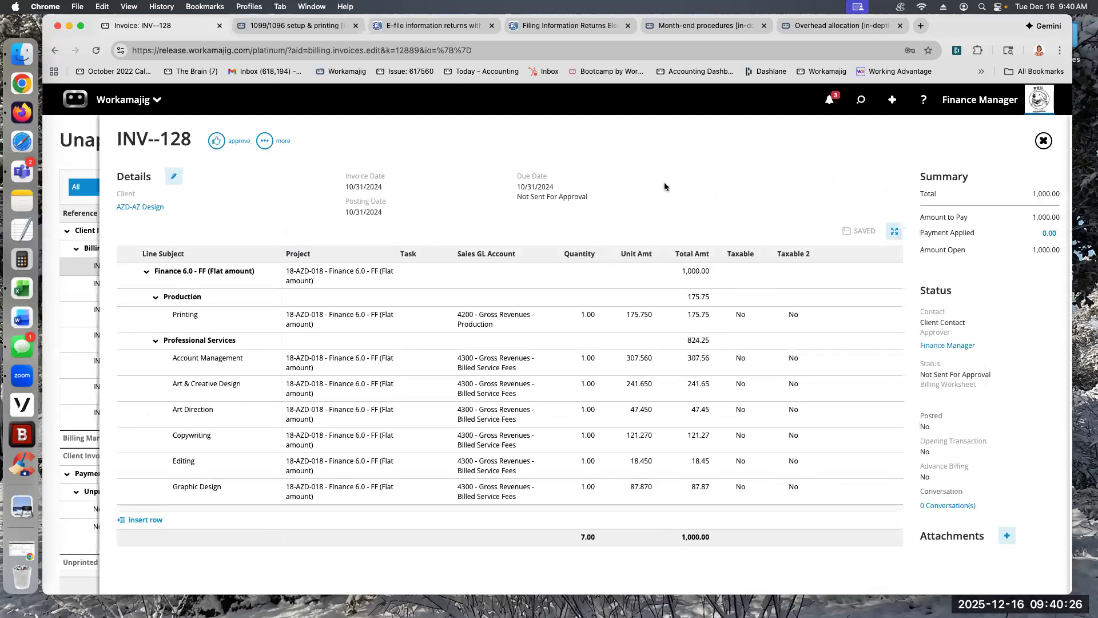
Step: Approve and post invoice INV--128, and check the remaining entries in the Unapproved Transactions list
click(227, 143)
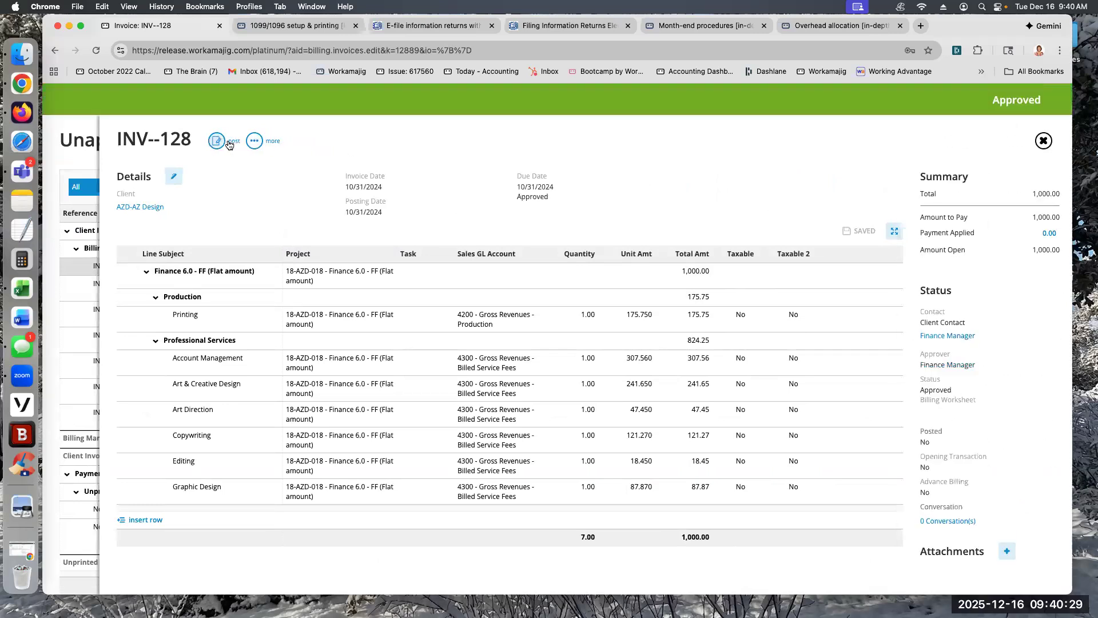
click(229, 143)
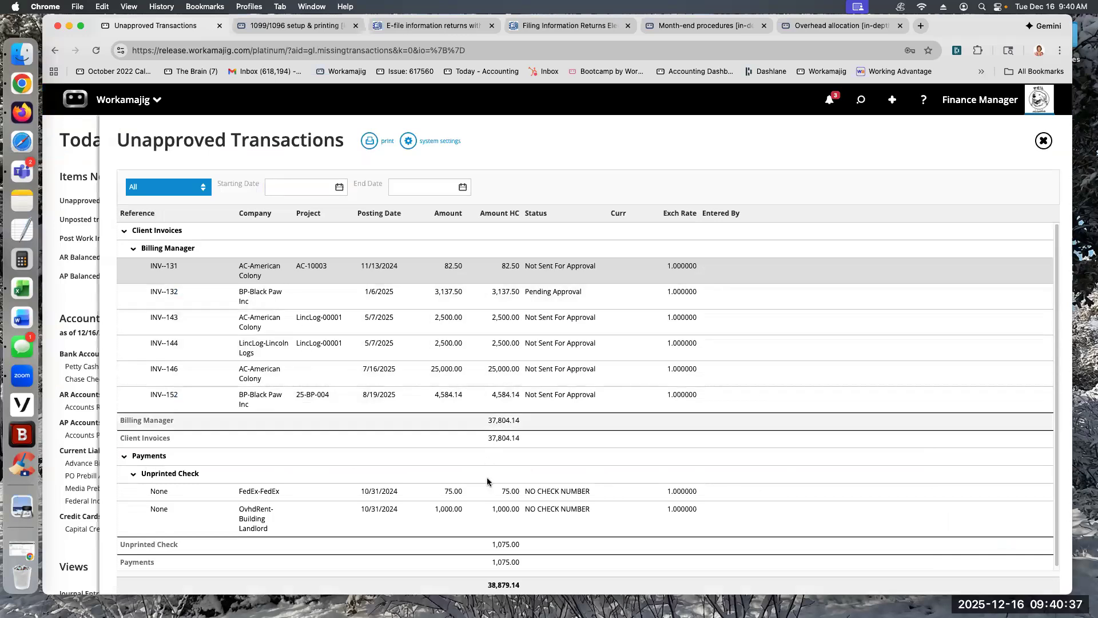
scroll(581, 317, down, 1)
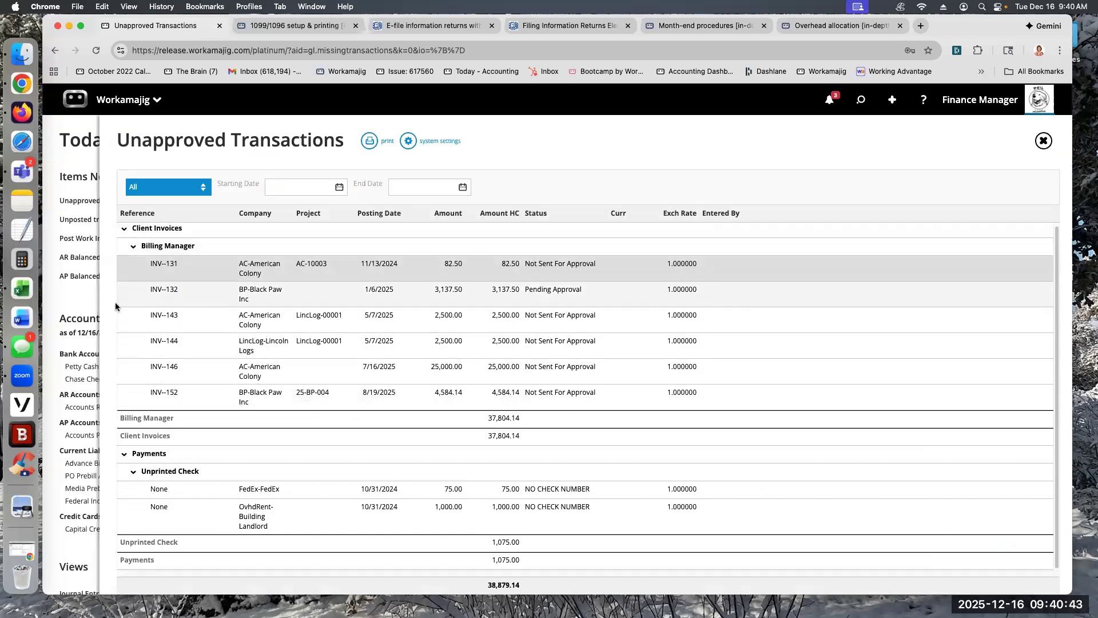
Step: Open the Unposted Transactions list and review its preposting report by account at 125% zoom, closing the report when done
click(76, 160)
click(114, 221)
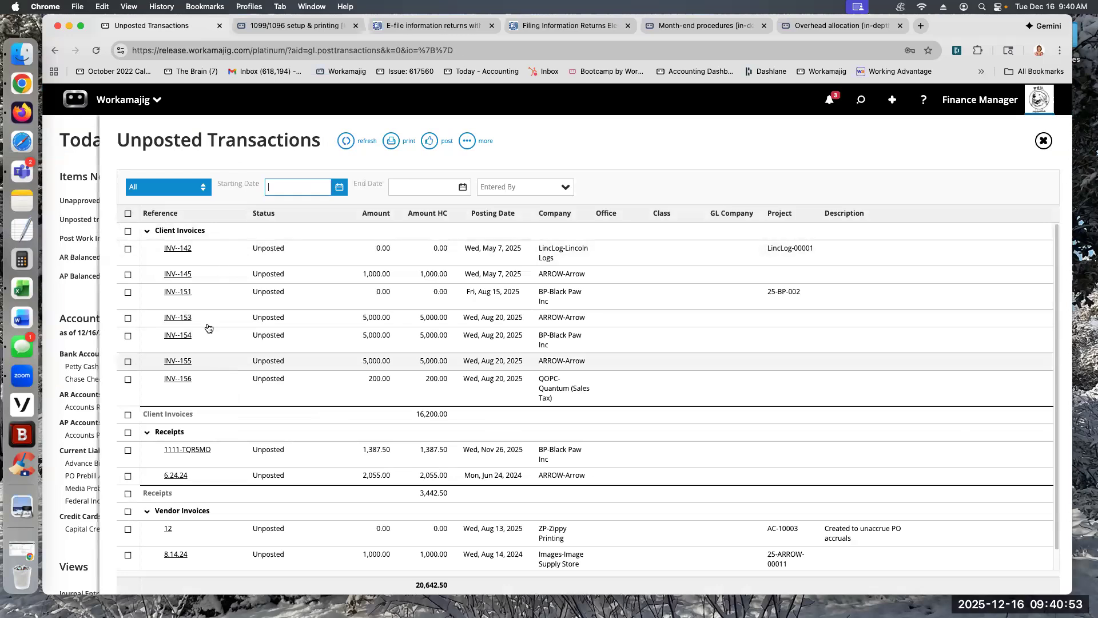
click(406, 143)
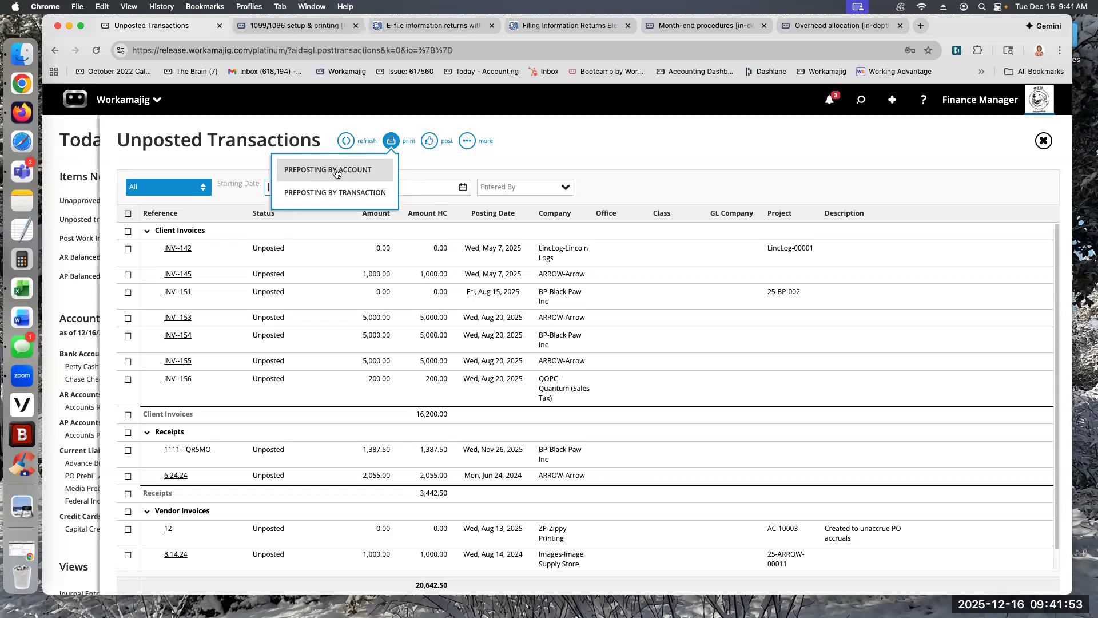
click(336, 170)
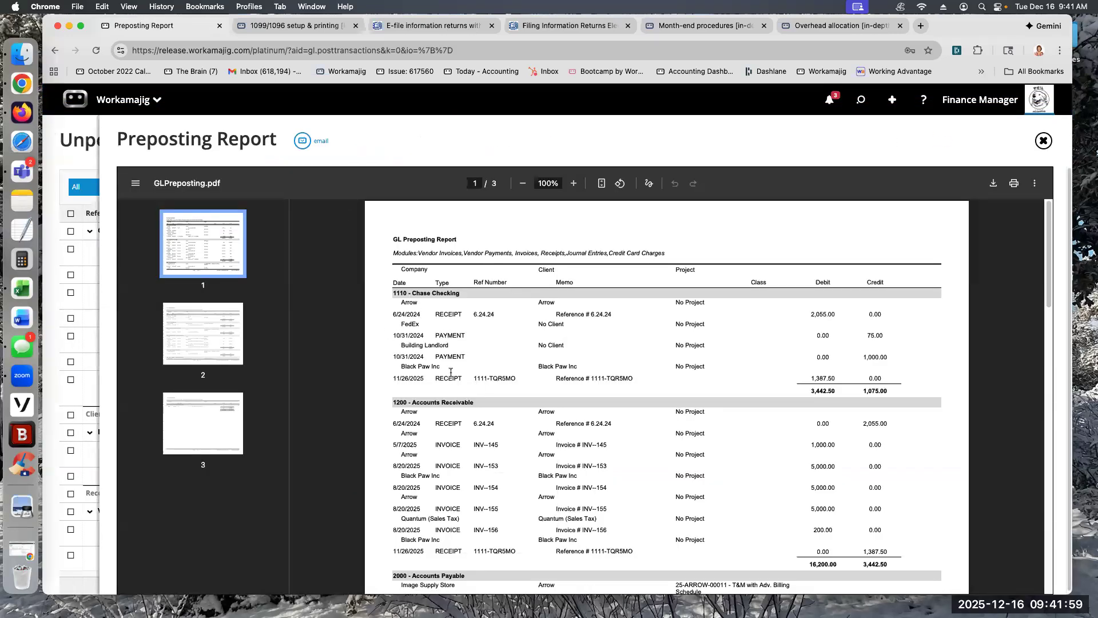
click(574, 184)
click(573, 183)
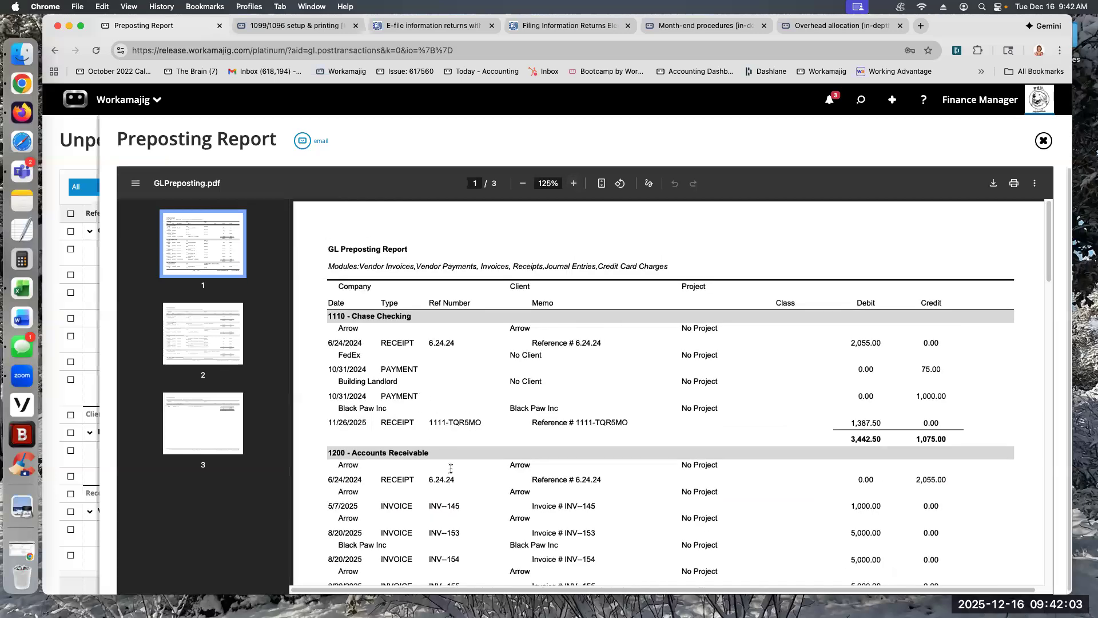
scroll(451, 489, down, 2)
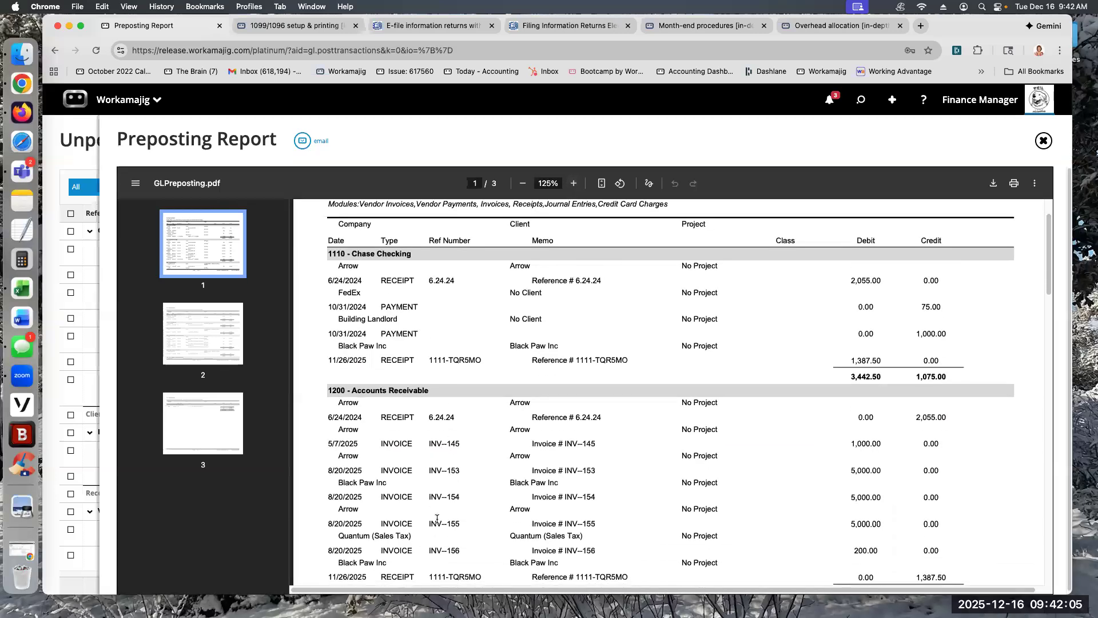
click(1043, 141)
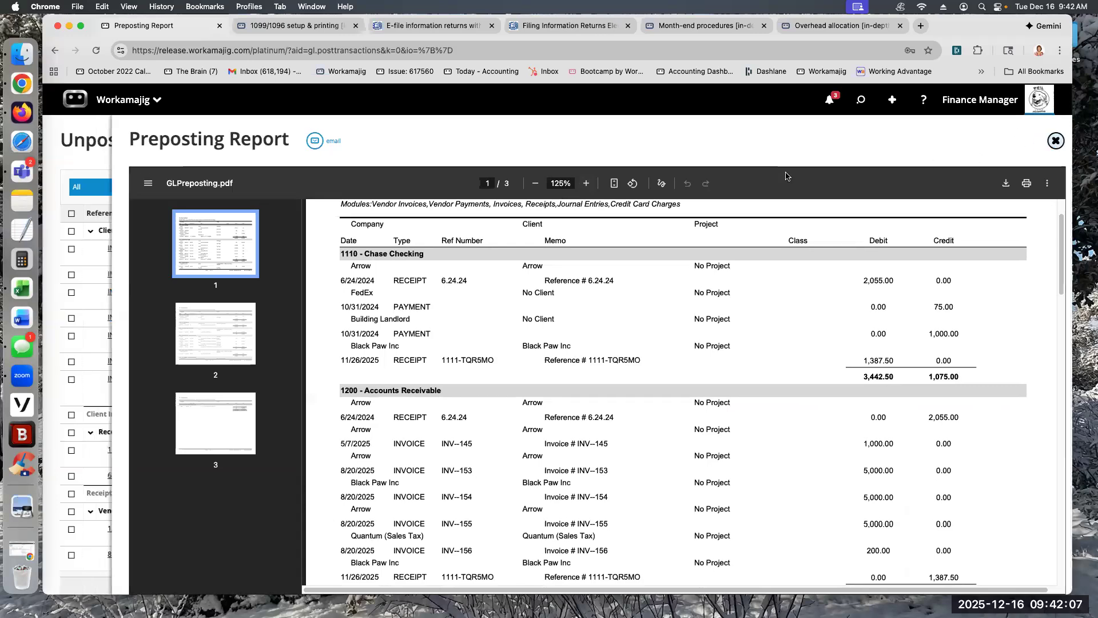
Step: Generate the preposting report by transaction, examine the accounts, debits and credits of each entry across both pages, and close it
click(391, 142)
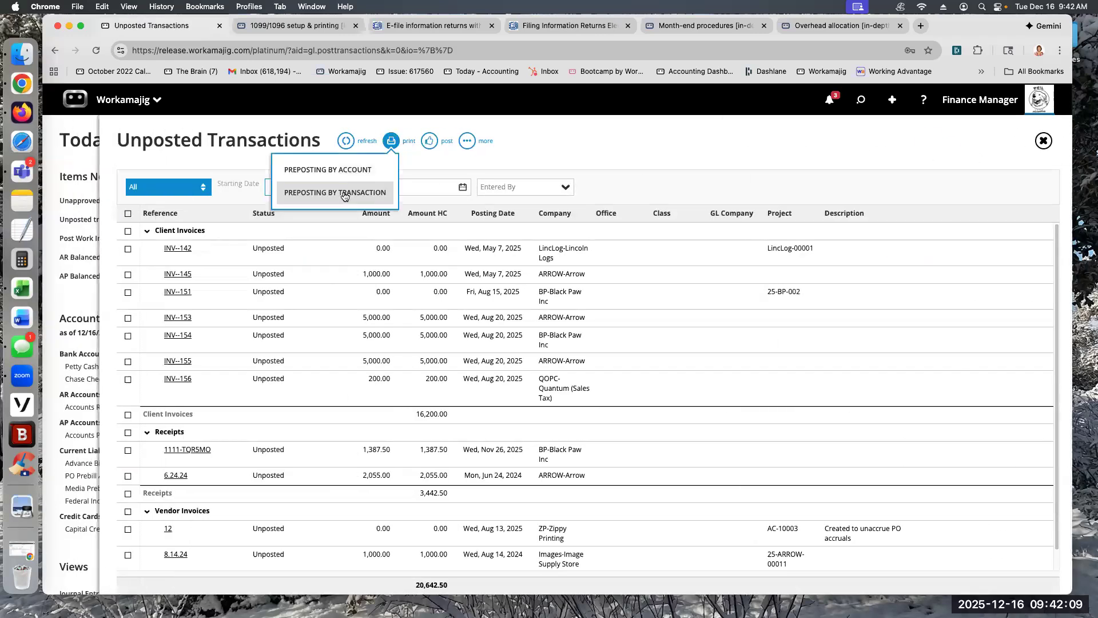
click(344, 192)
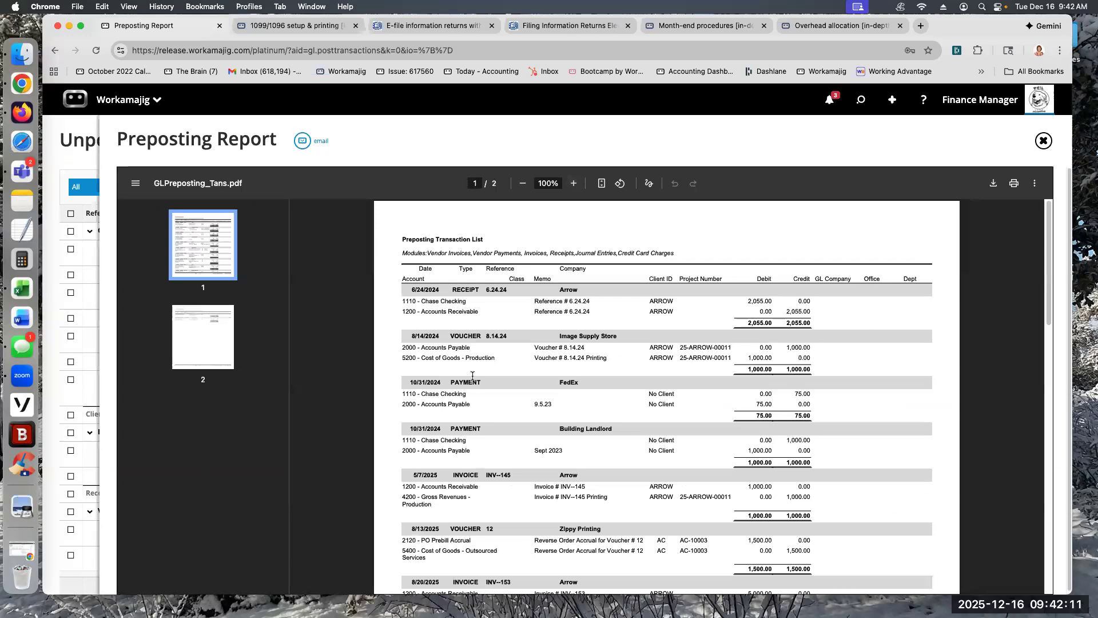
double_click(467, 290)
drag(422, 301, 497, 312)
click(573, 183)
click(574, 183)
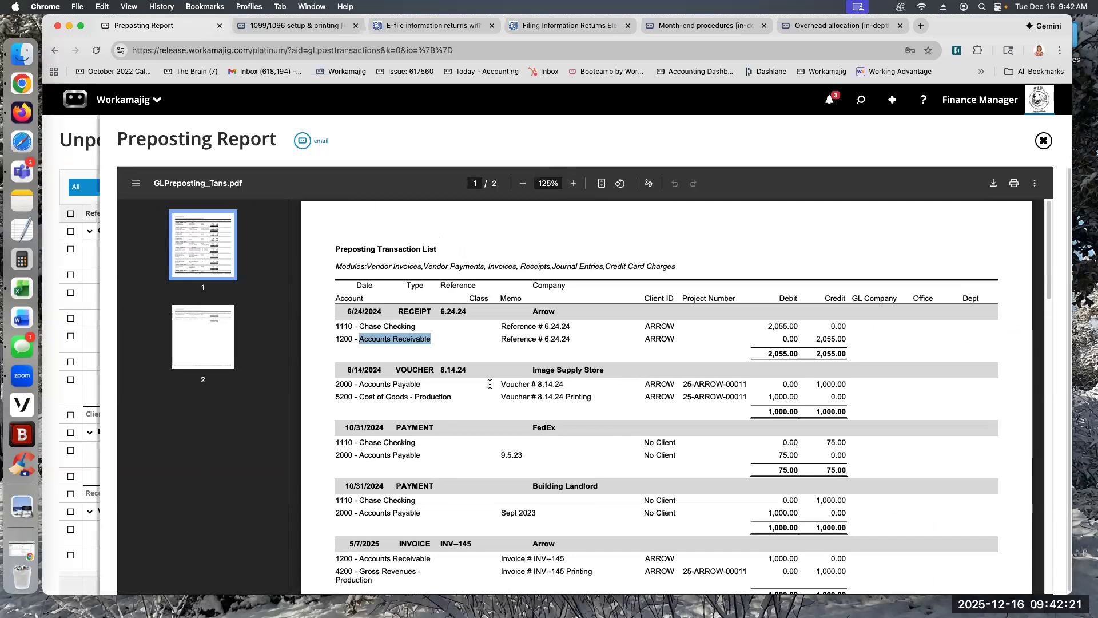
scroll(537, 474, down, 5)
scroll(537, 477, down, 7)
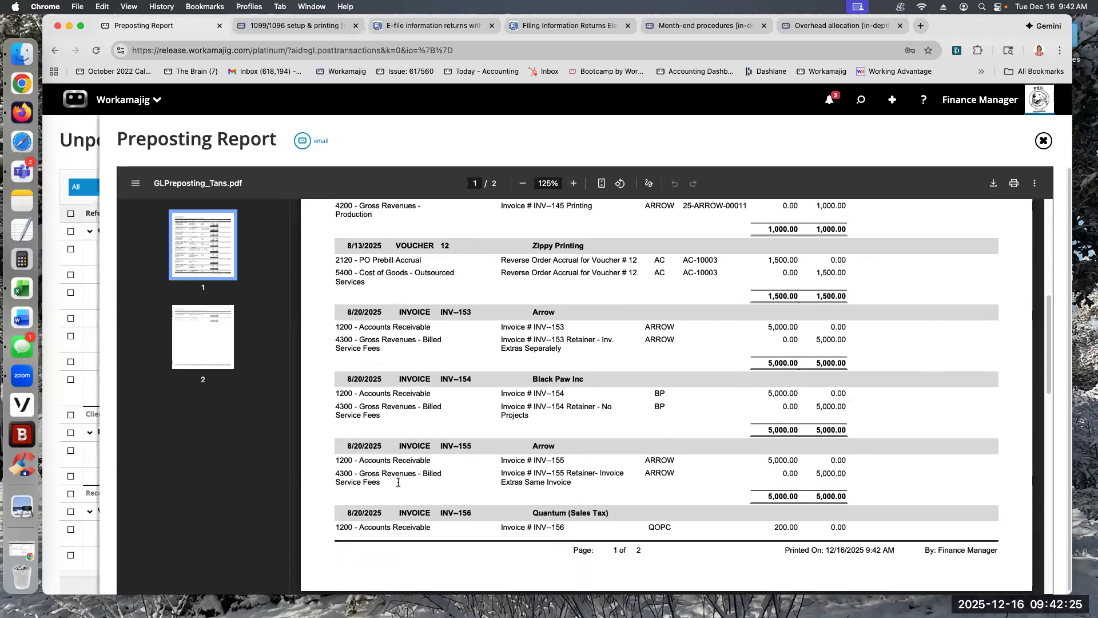
scroll(484, 504, down, 5)
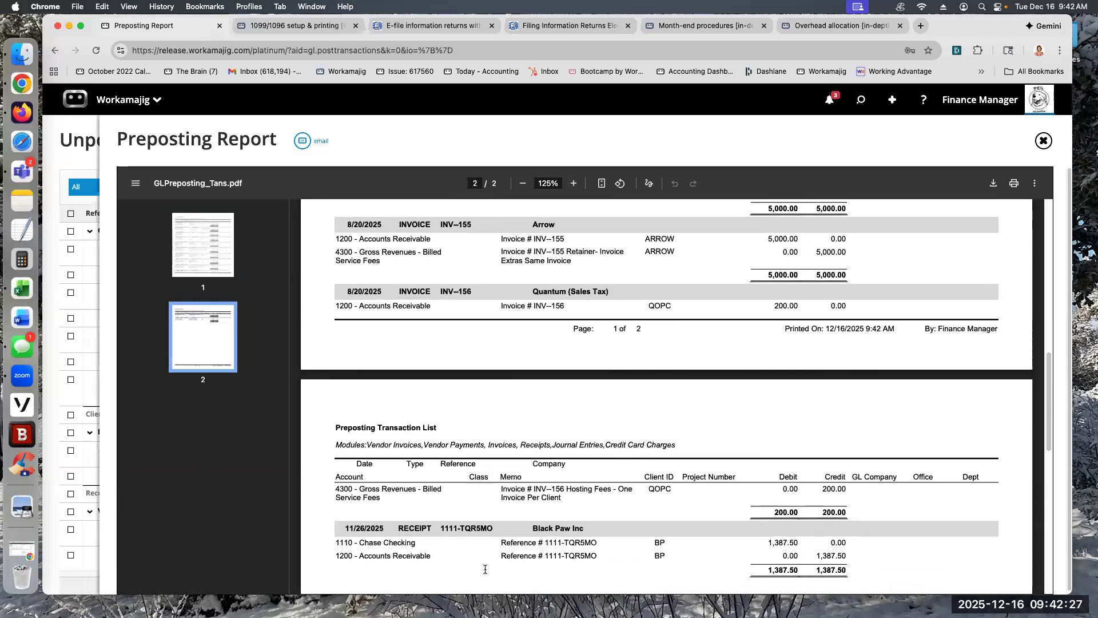
scroll(480, 535, down, 1)
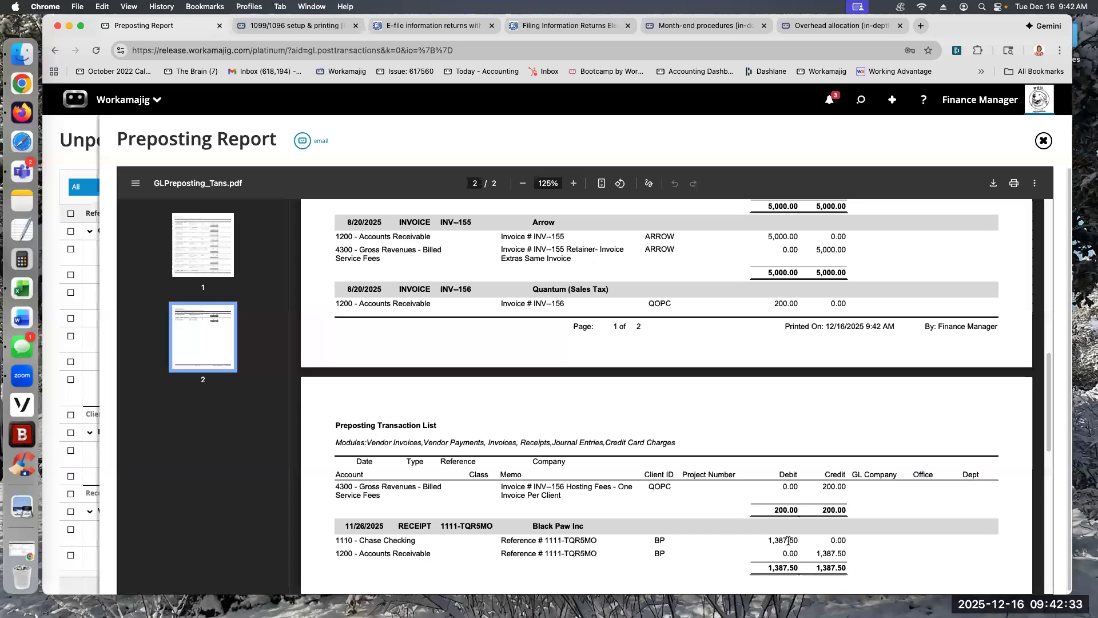
scroll(699, 495, down, 5)
scroll(702, 500, up, 7)
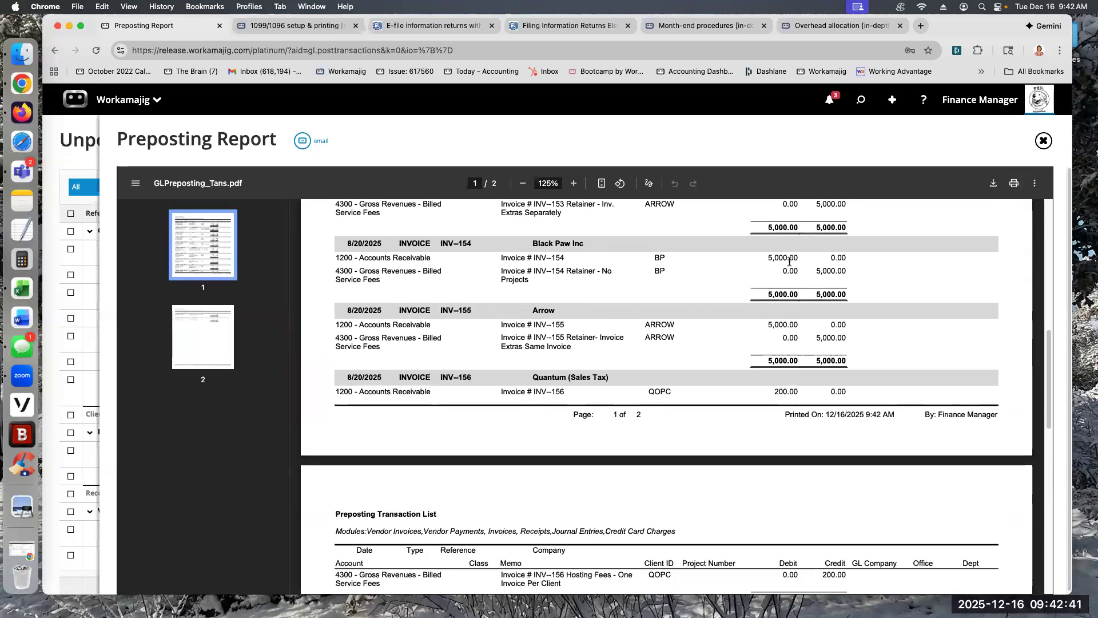
click(1043, 140)
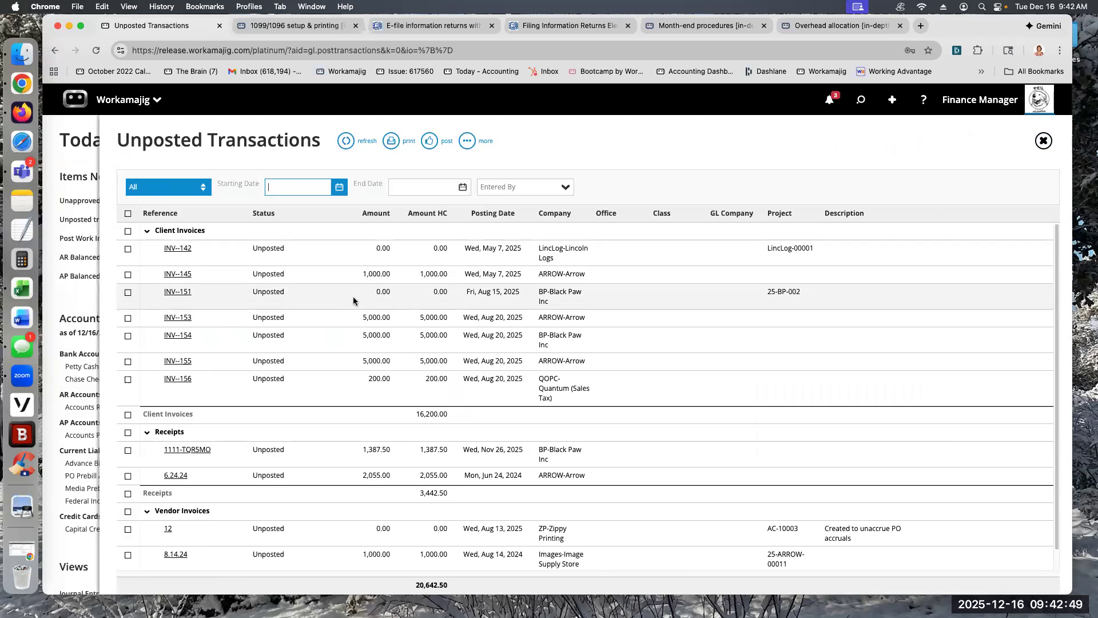
Step: Select all unposted transactions, deselect the Client Invoices group, and clear the whole selection again
click(128, 214)
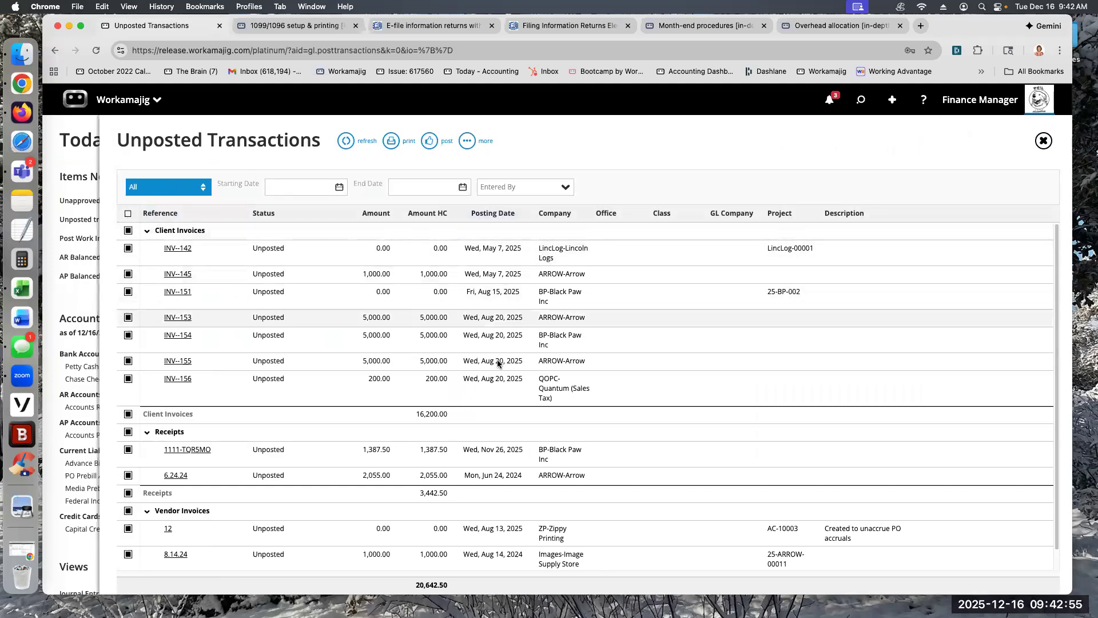
click(129, 233)
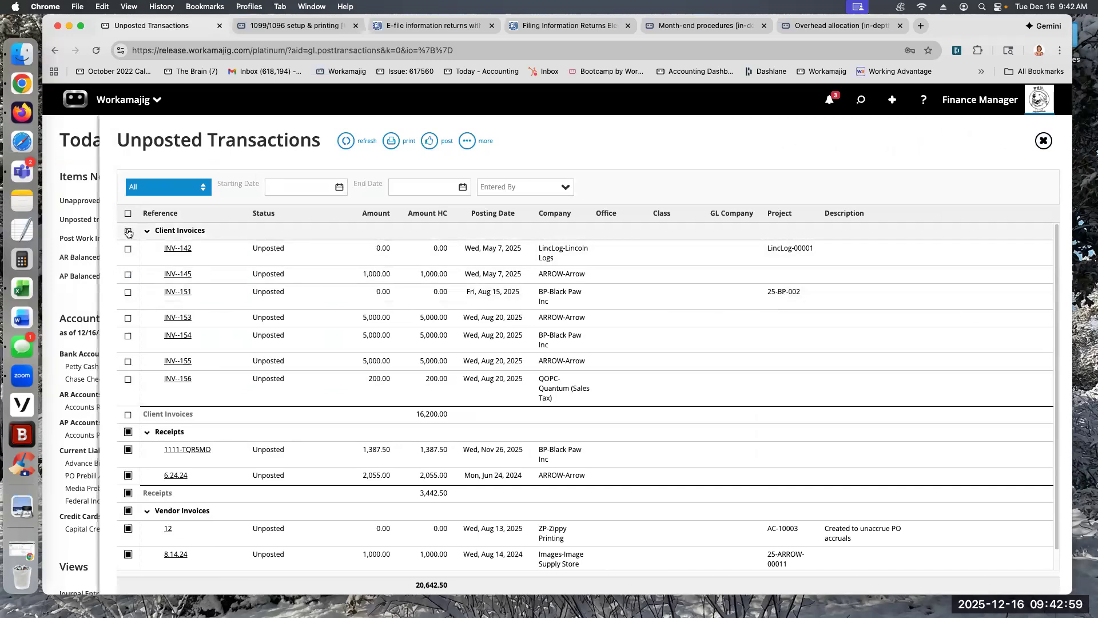
click(128, 214)
click(127, 214)
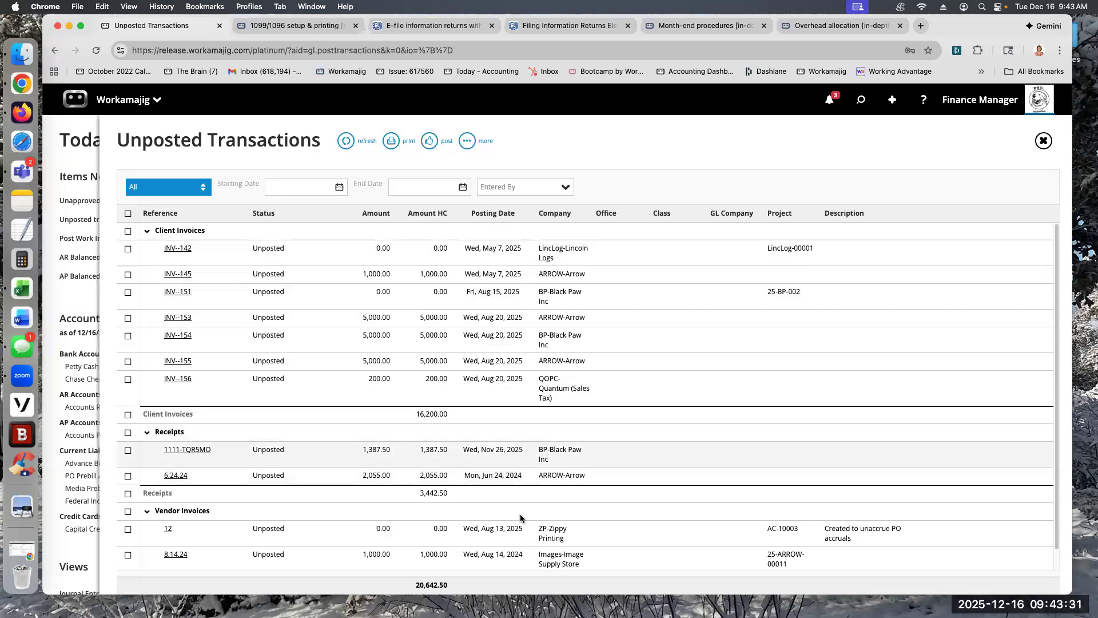
scroll(501, 458, down, 1)
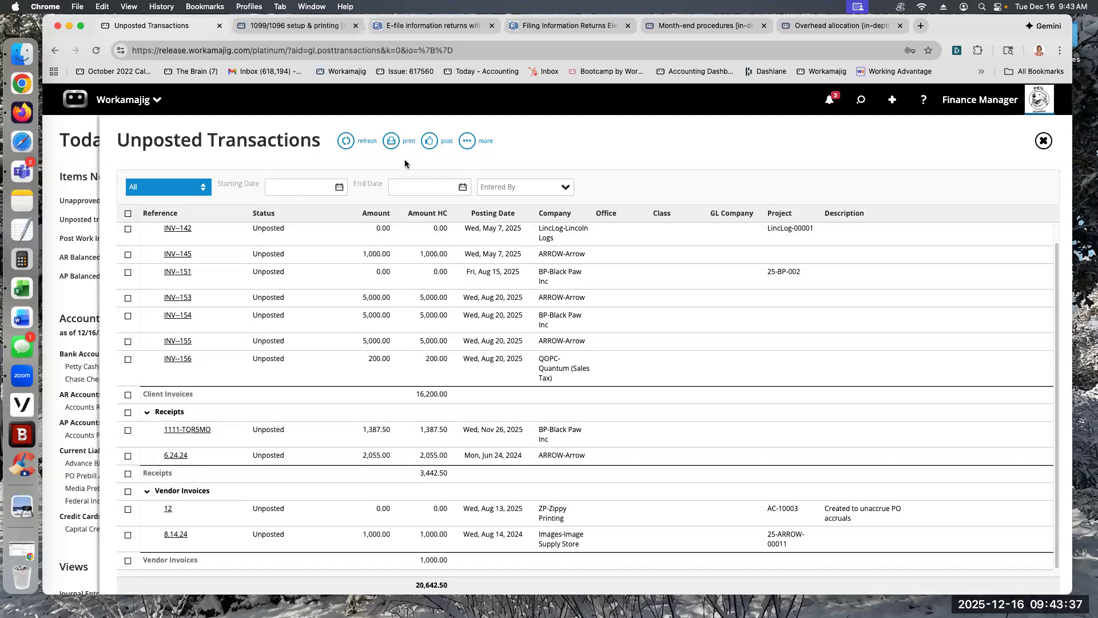
Step: Leave the Unposted Transactions list, view the Post Work In Progress page with its posted batches, and close it
click(77, 150)
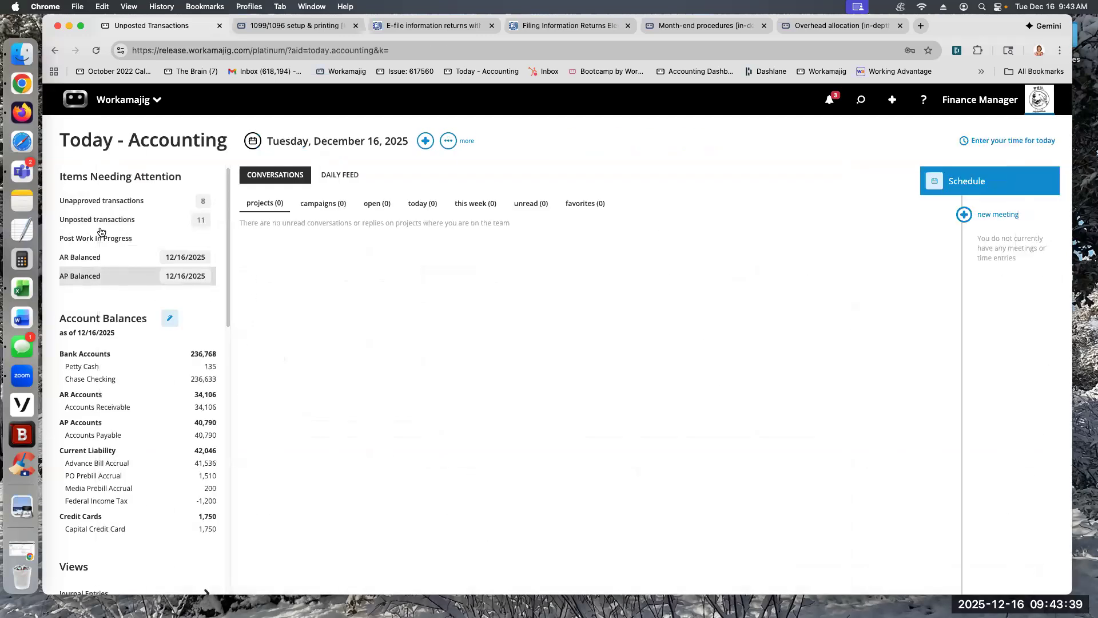
click(95, 238)
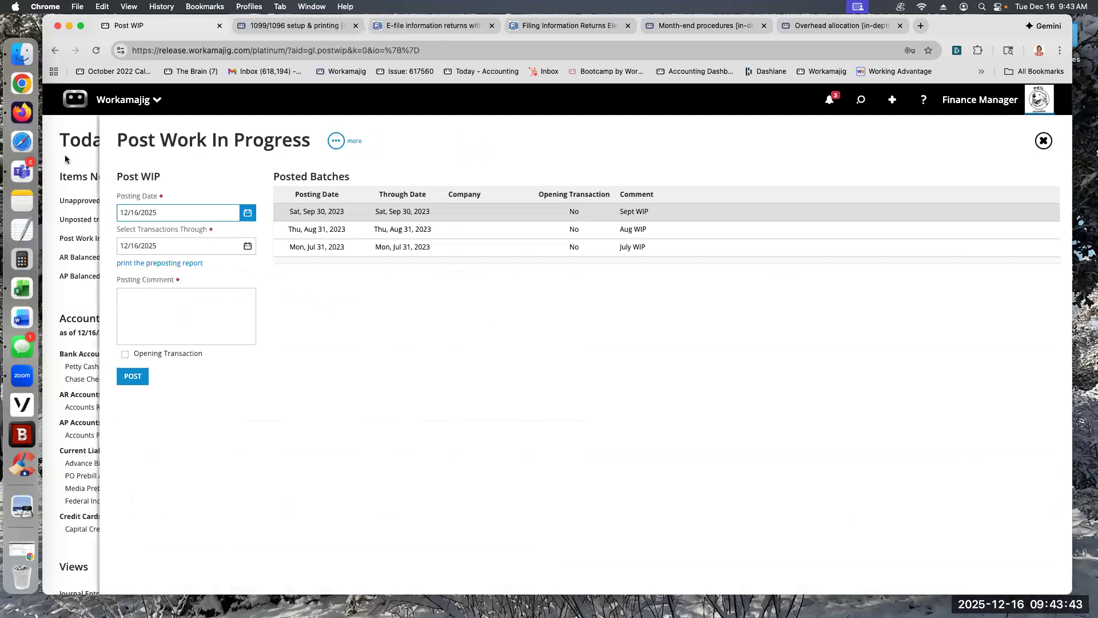
click(64, 158)
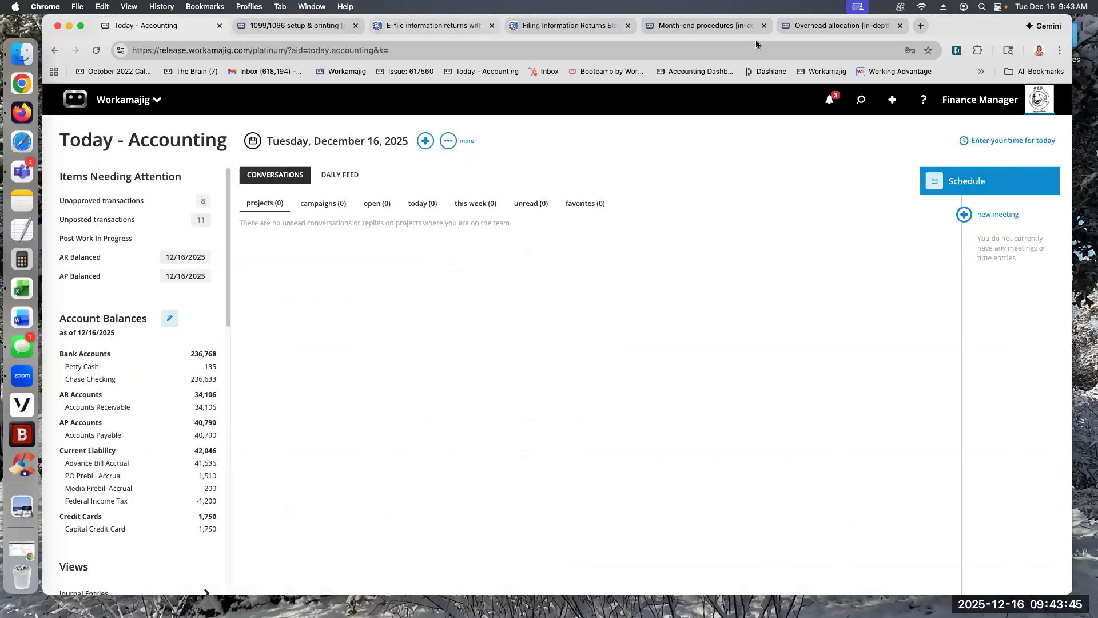
Step: Review the month-end procedures guide from the closing date back to the sections on posting transactions and running the WIP analysis
click(719, 26)
scroll(323, 249, up, 5)
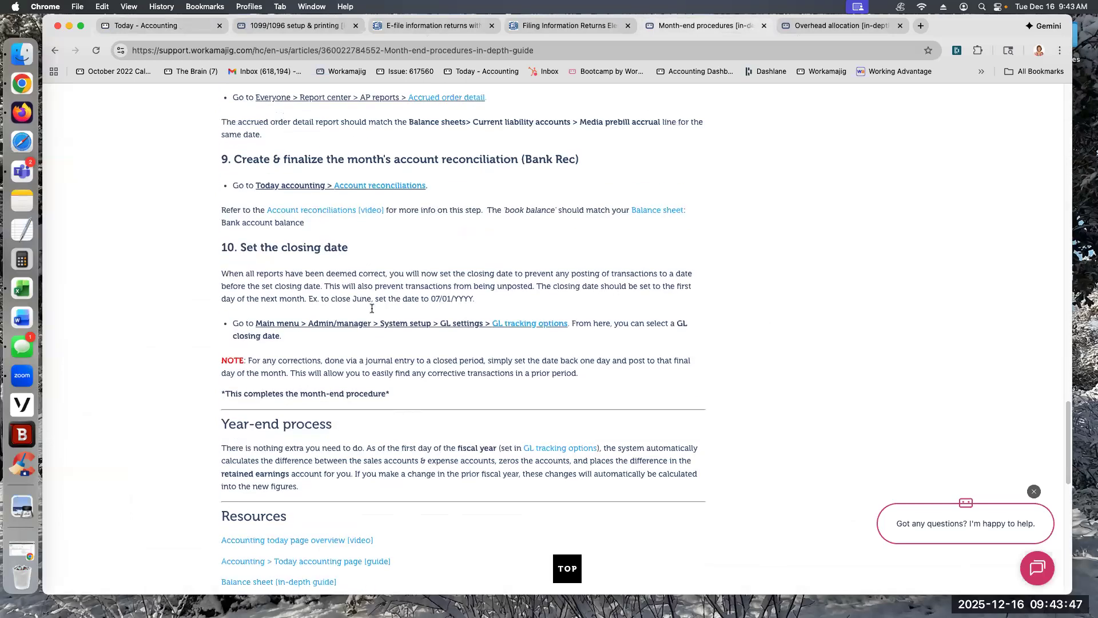
scroll(349, 261, up, 10)
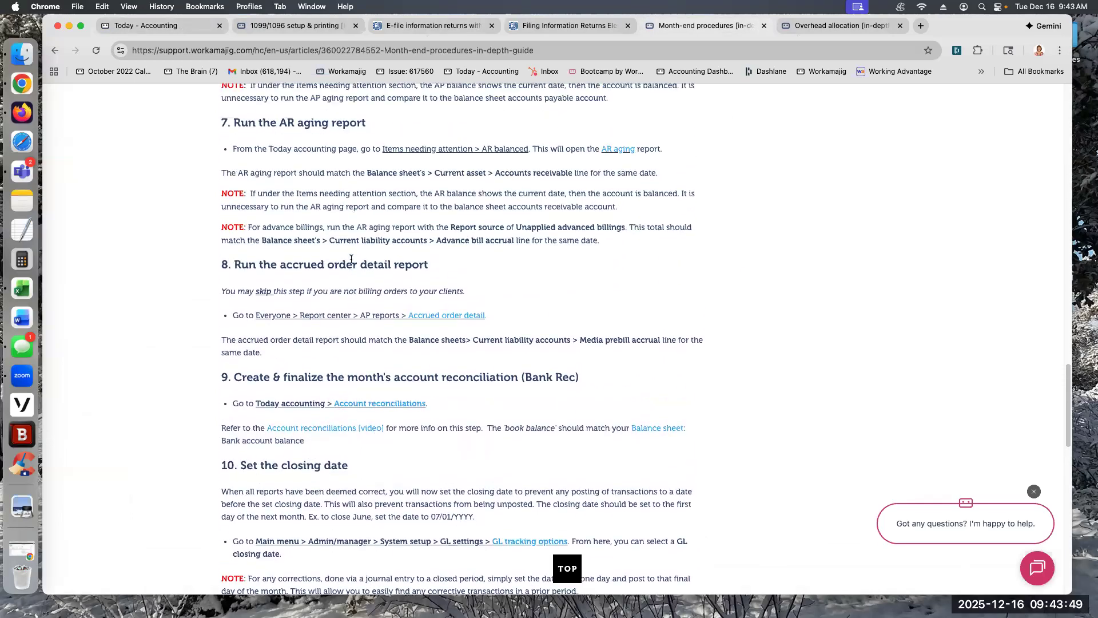
scroll(350, 261, up, 12)
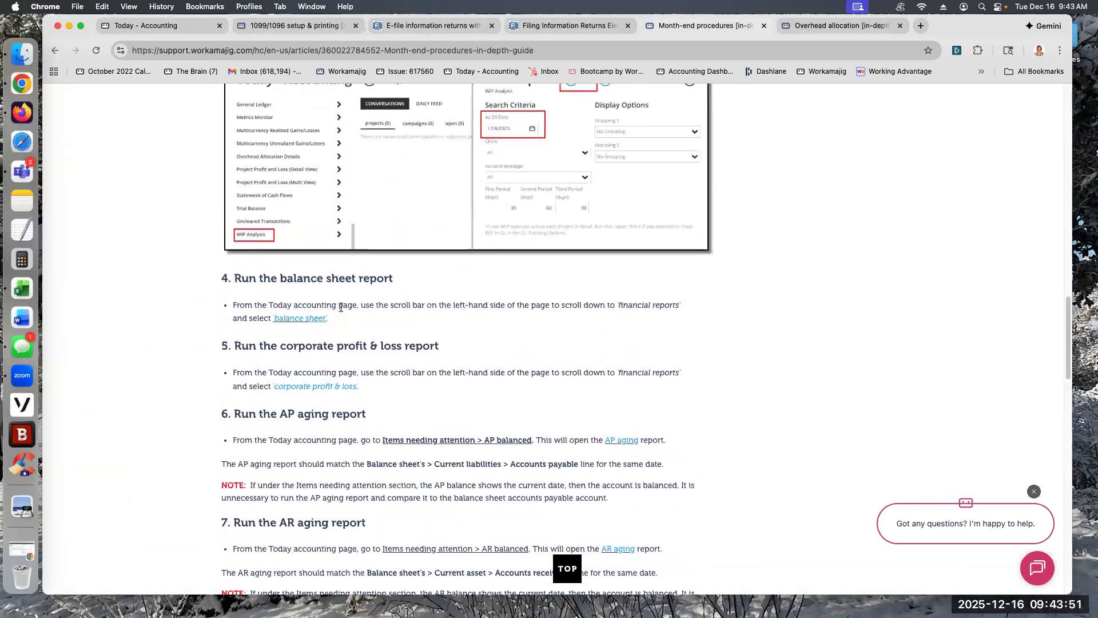
scroll(340, 299, up, 10)
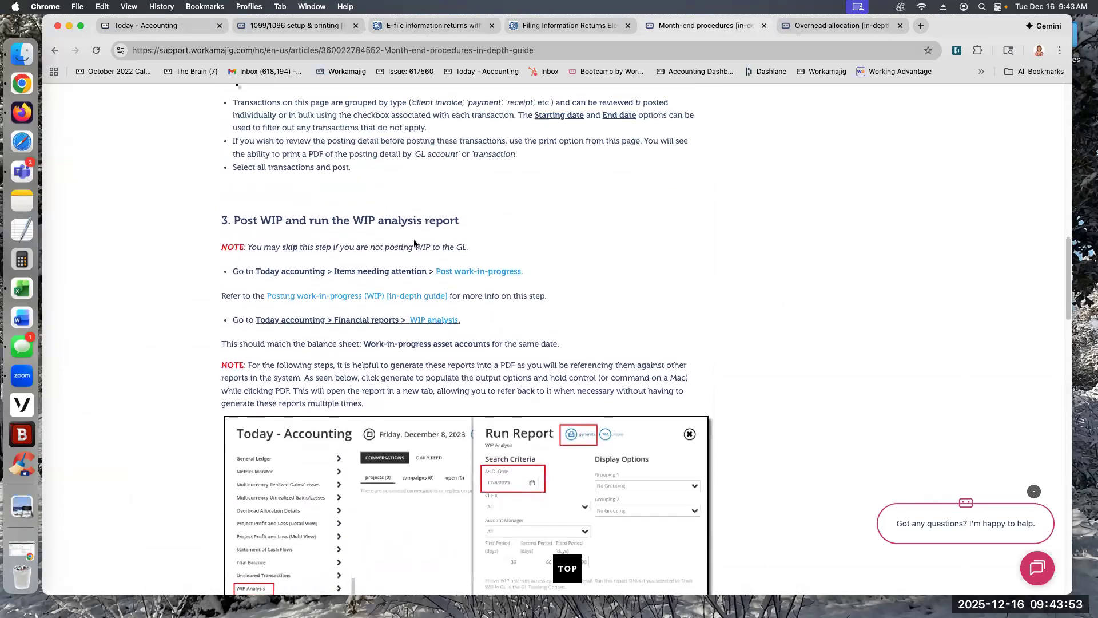
scroll(372, 229, up, 10)
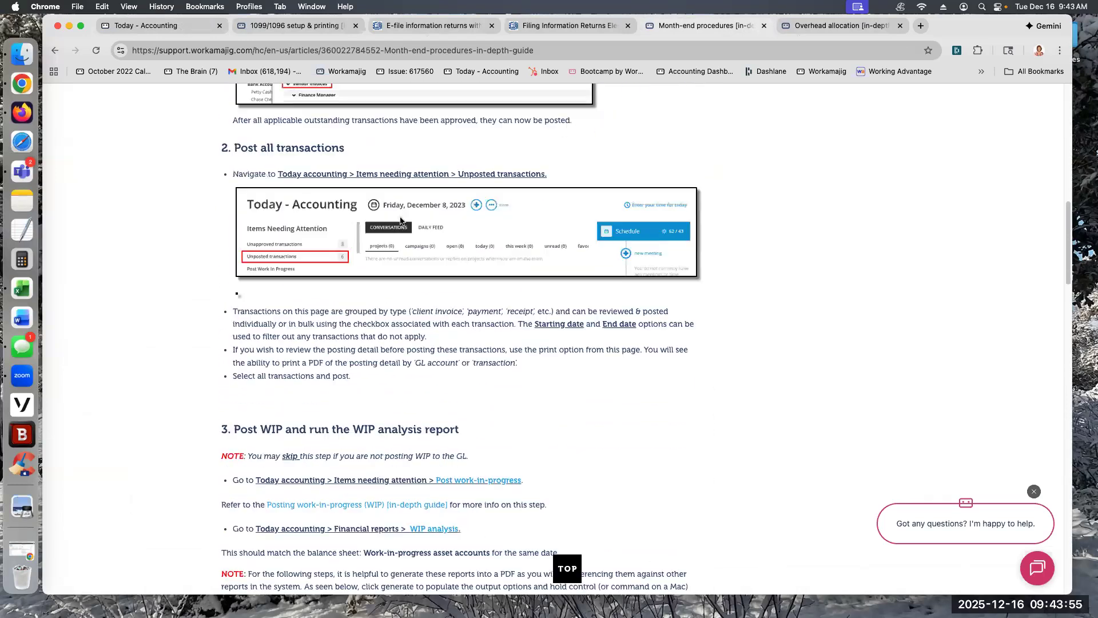
scroll(340, 224, up, 3)
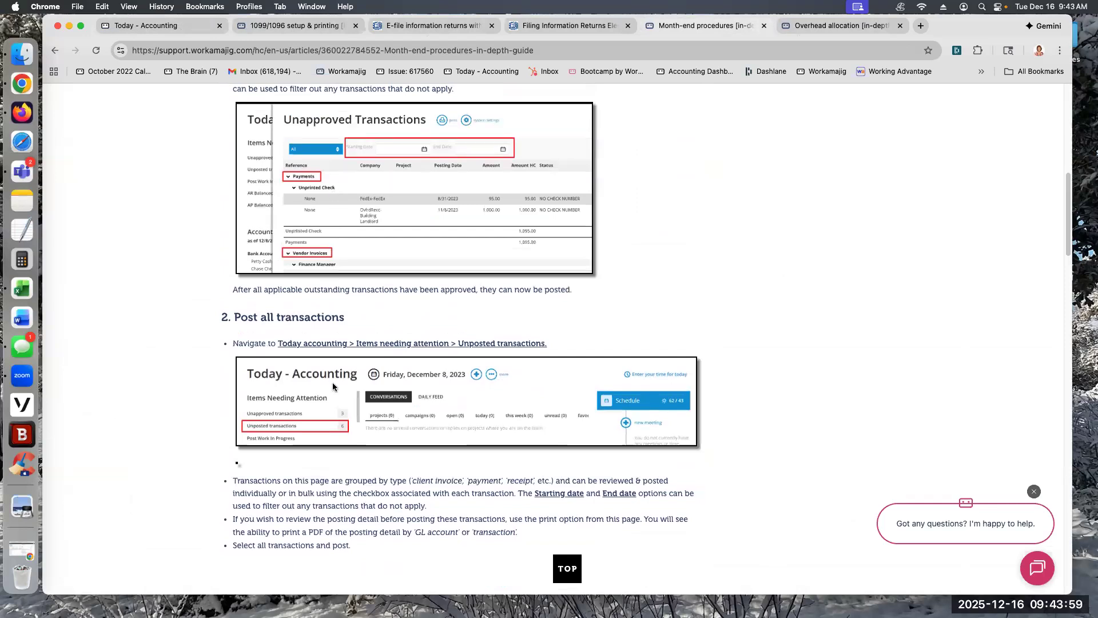
scroll(358, 522, down, 4)
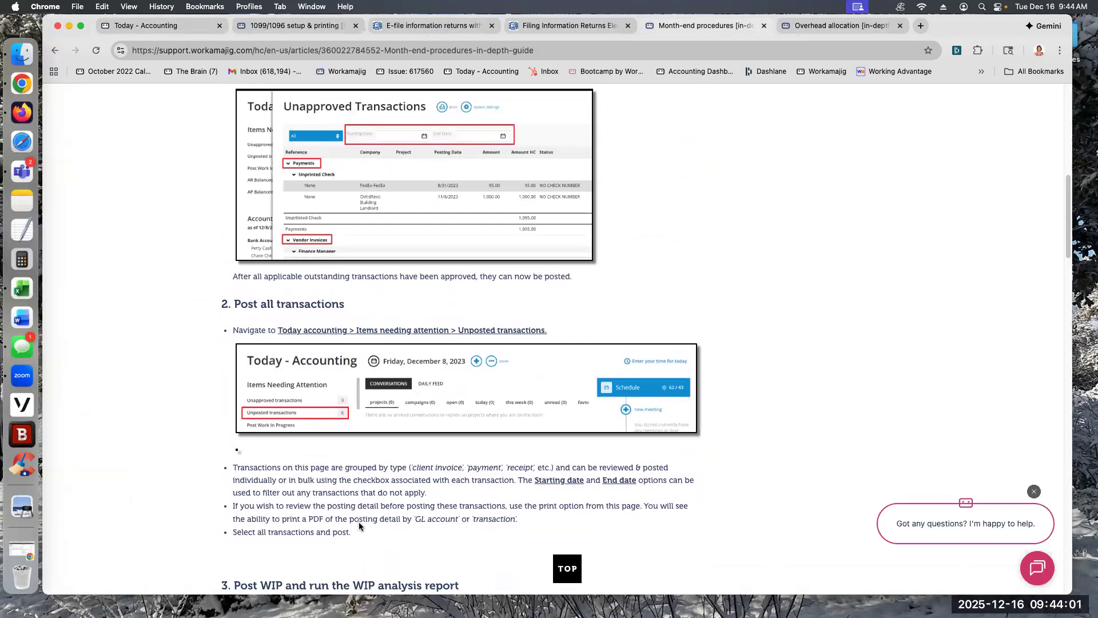
scroll(379, 507, down, 1)
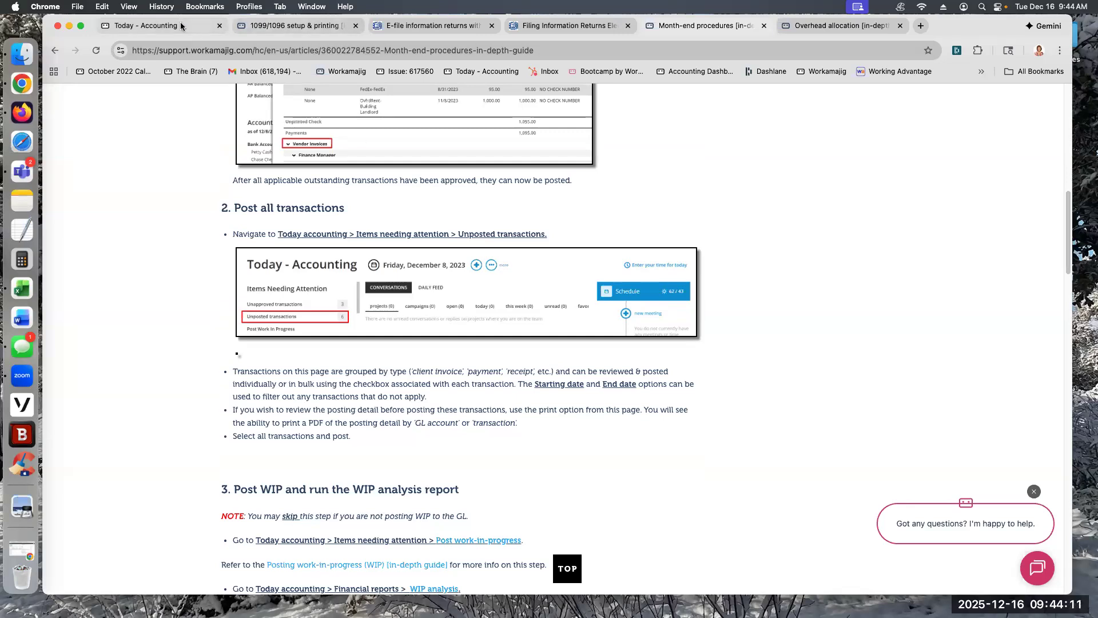
Step: From the accounting page, run the AR Aging report on screen for account 1200-Accounts Receivable with Unapplied Advance Billings as report source
click(133, 26)
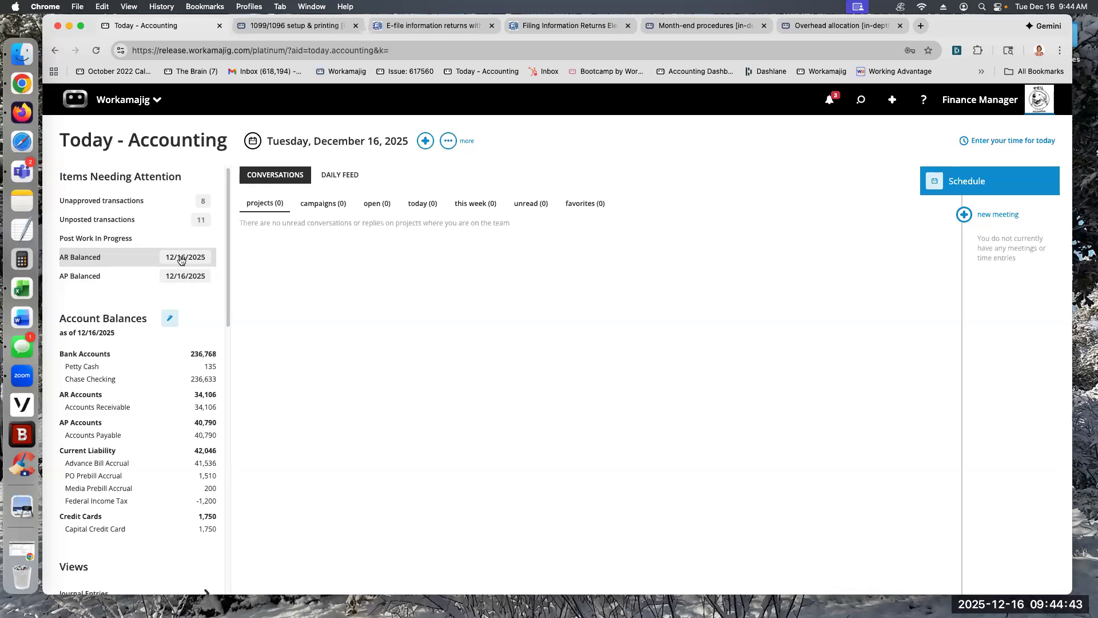
click(99, 257)
click(894, 375)
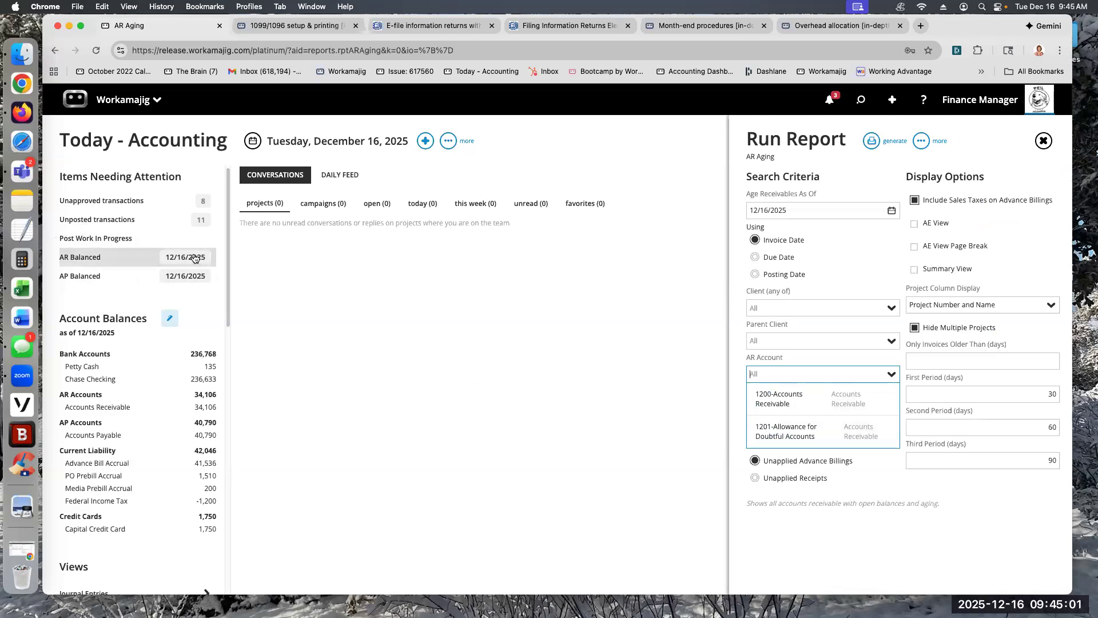
click(786, 399)
click(871, 140)
click(813, 169)
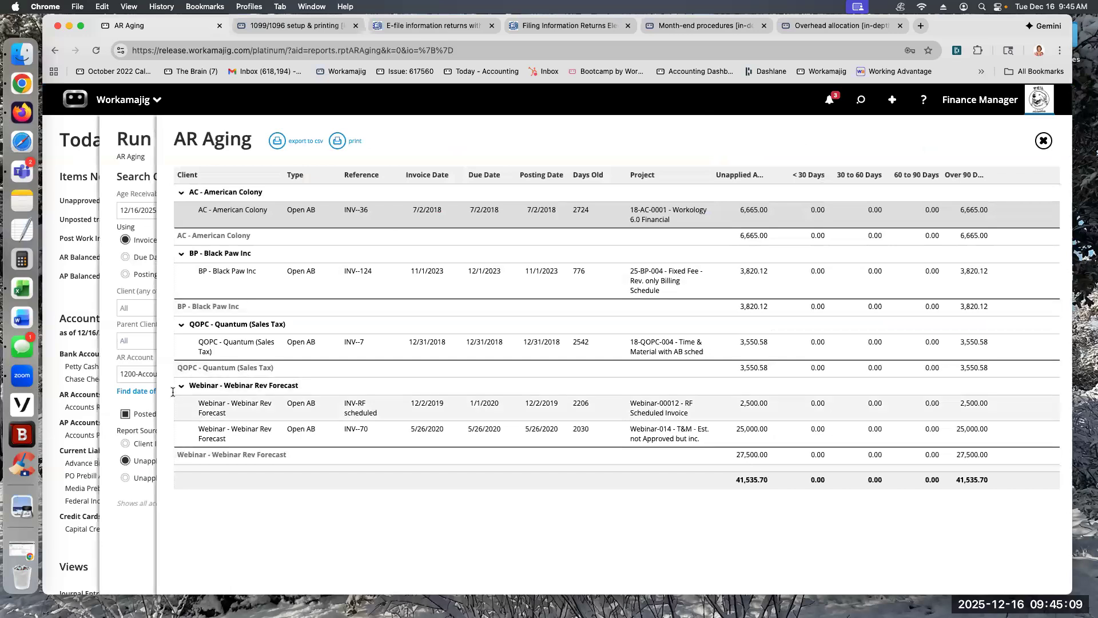
Step: Rerun the AR Aging report on screen with Client Invoices as report source, and return to the accounting page
click(147, 140)
click(756, 444)
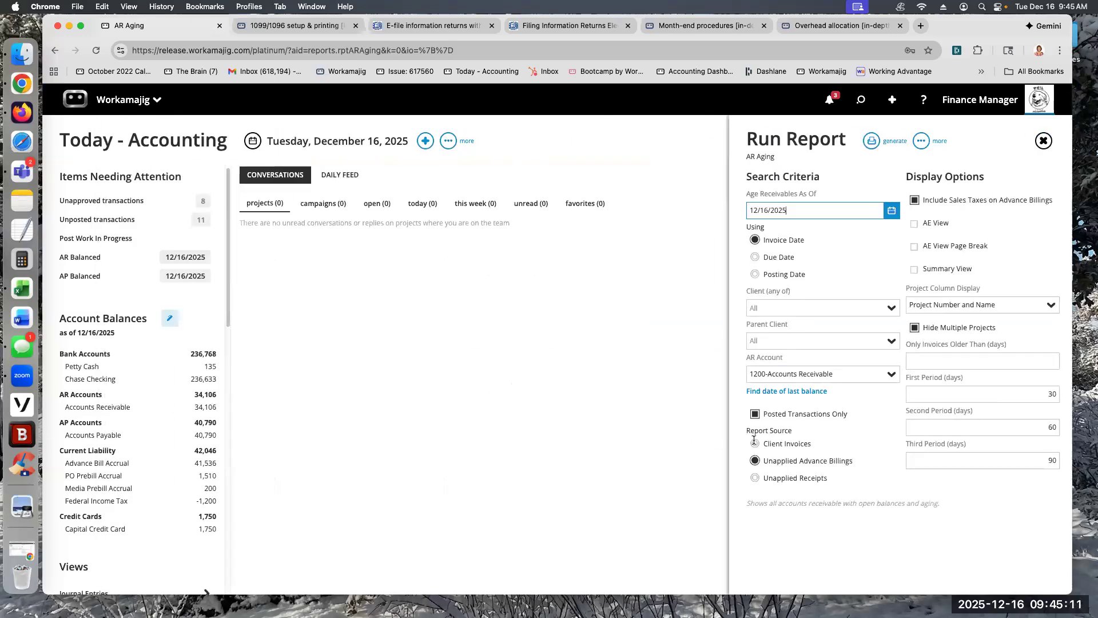
click(871, 140)
click(811, 170)
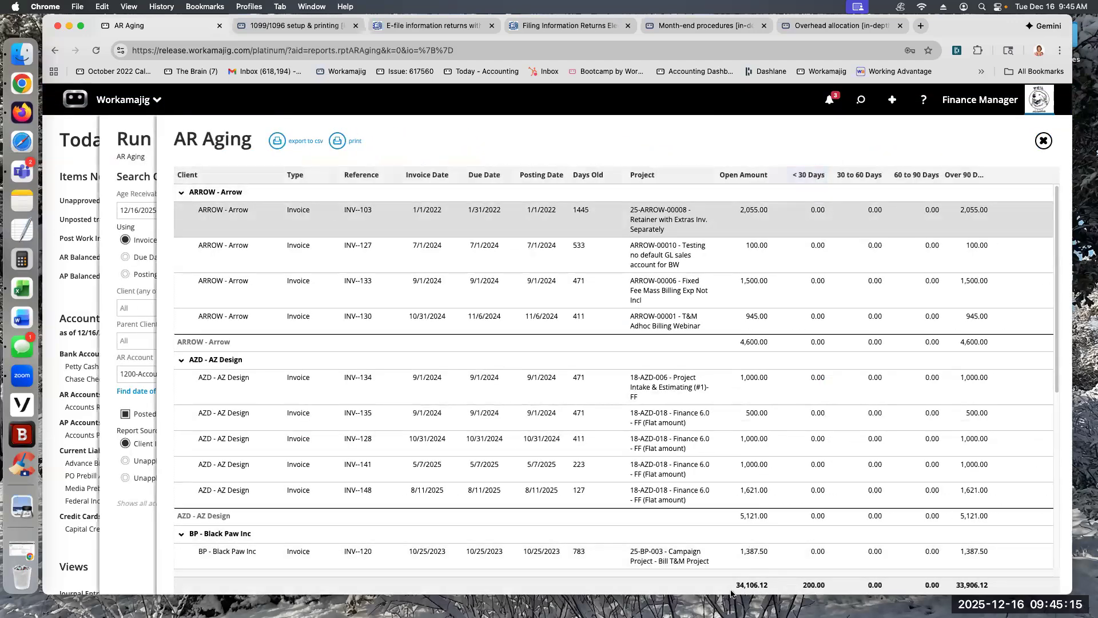
click(79, 151)
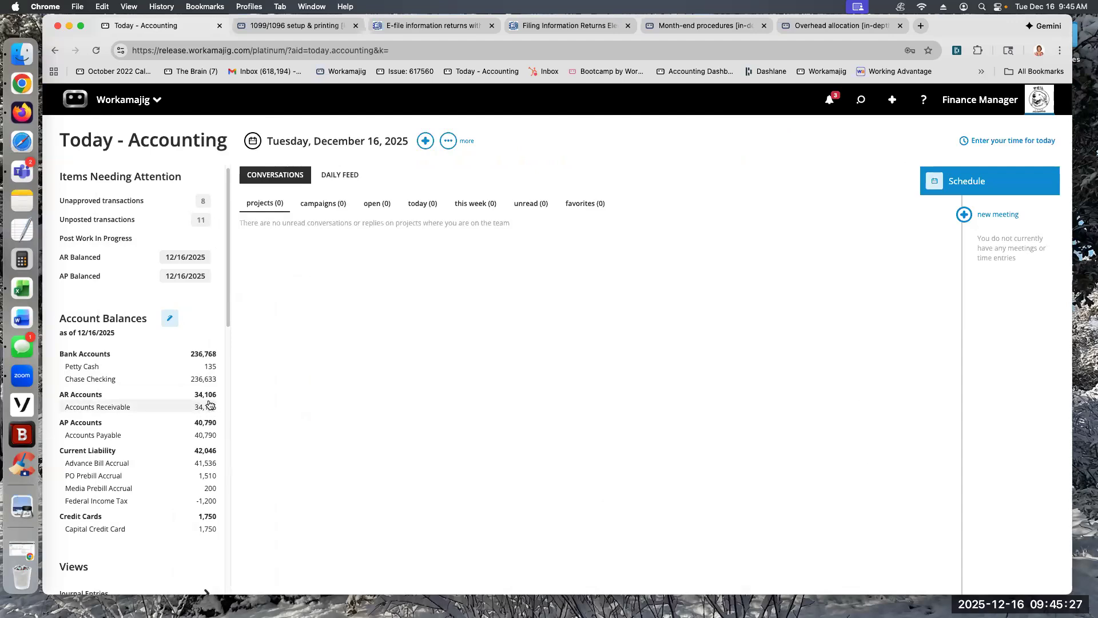
Step: Examine the account details of Allowance for Doubtful Accounts (1201) in the GL Accounts setup, and return to the accounting page
click(115, 261)
click(890, 375)
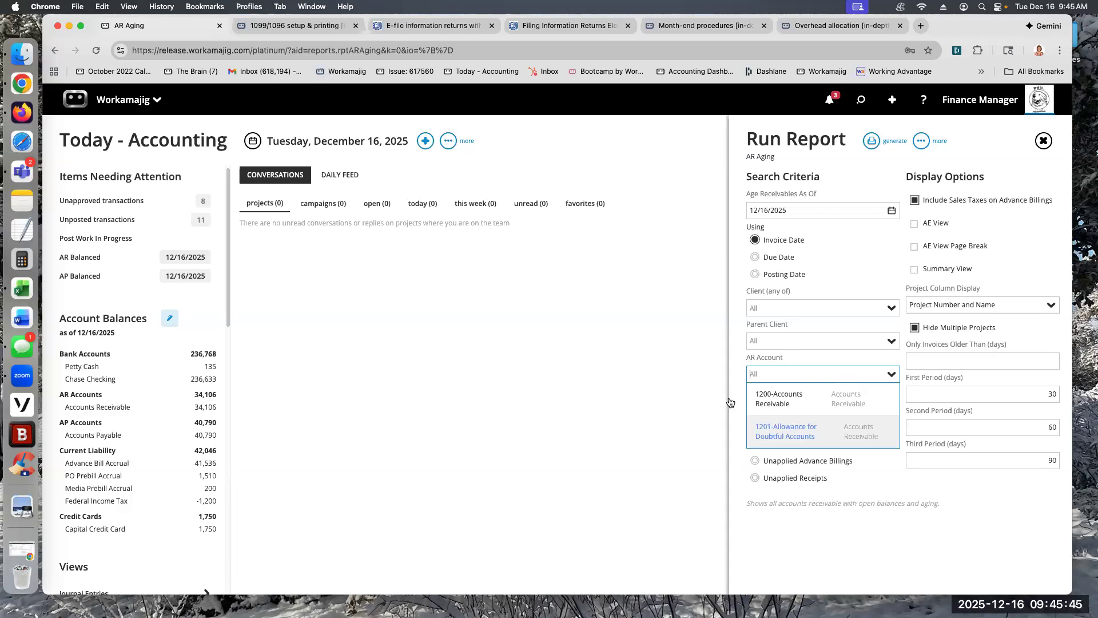
click(136, 100)
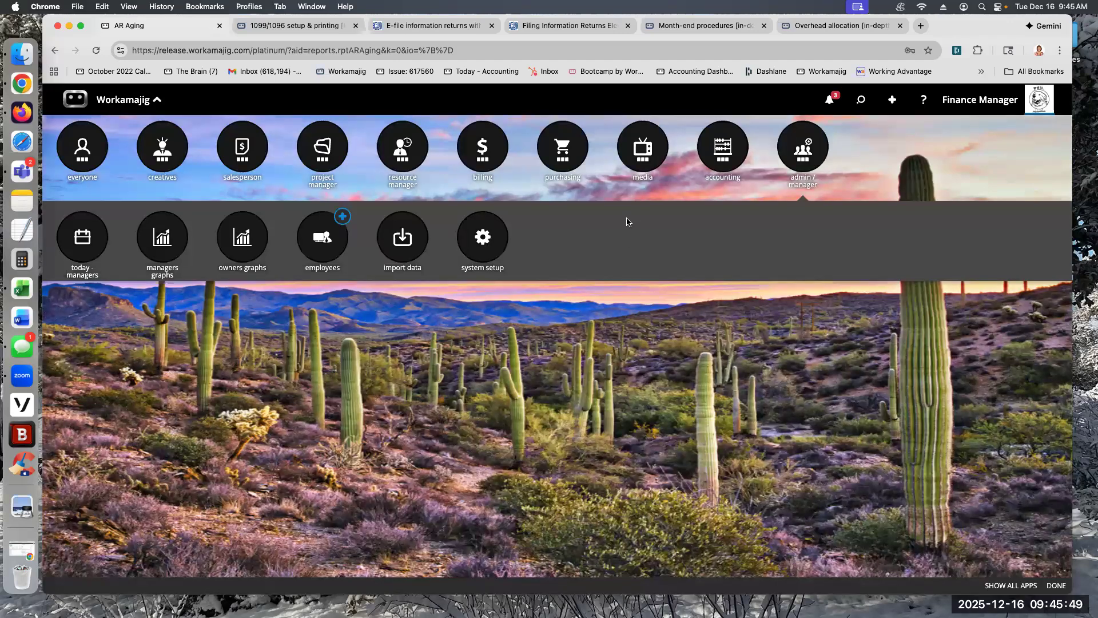
click(483, 236)
click(593, 311)
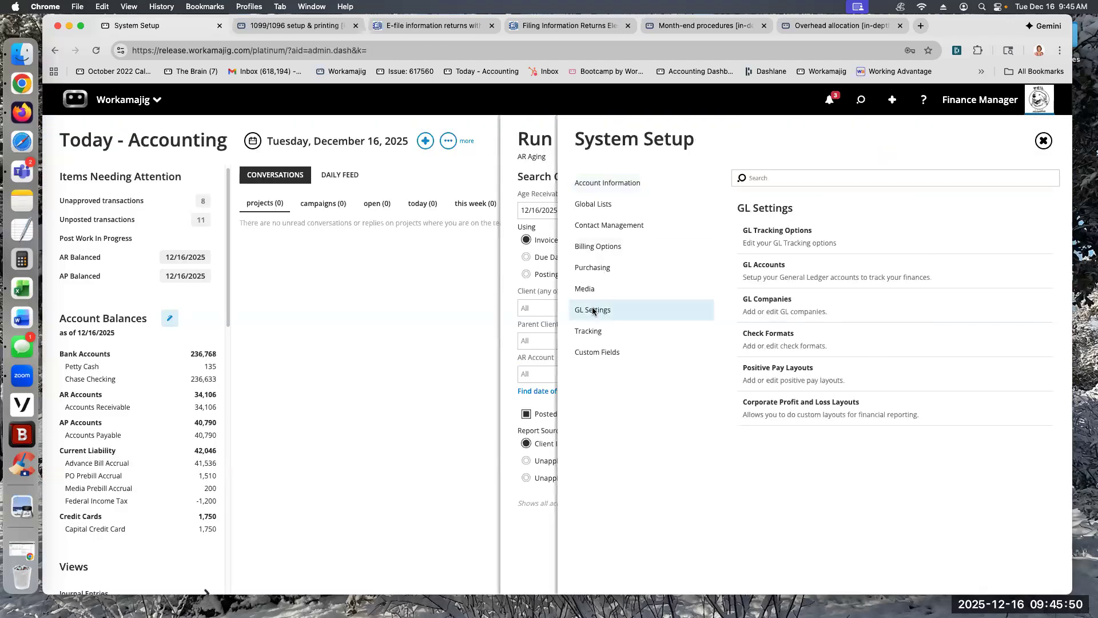
click(753, 265)
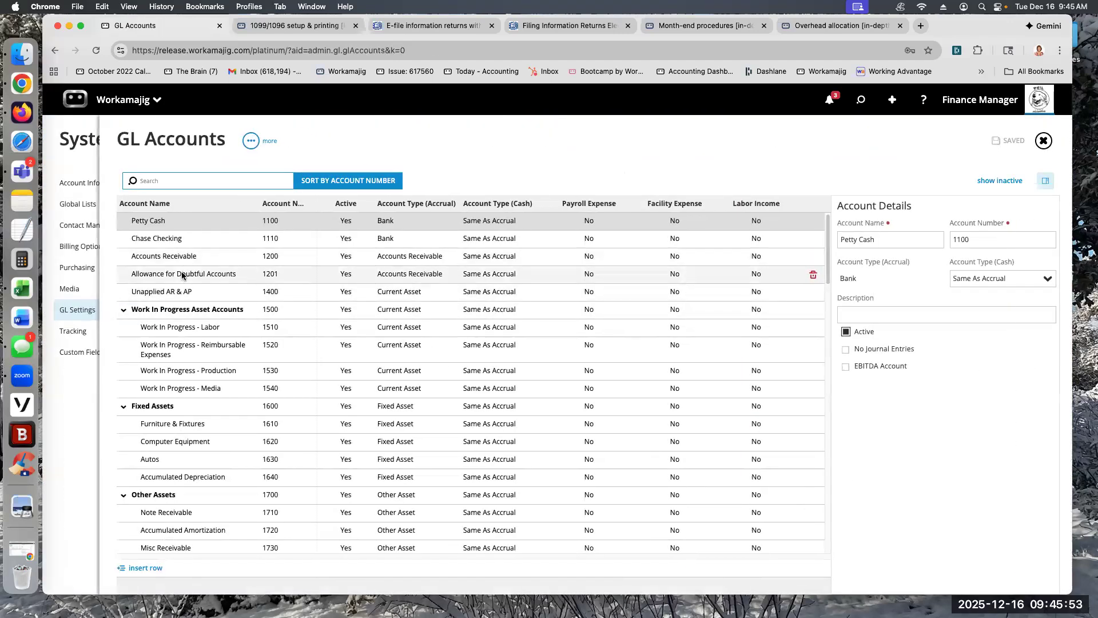
click(182, 273)
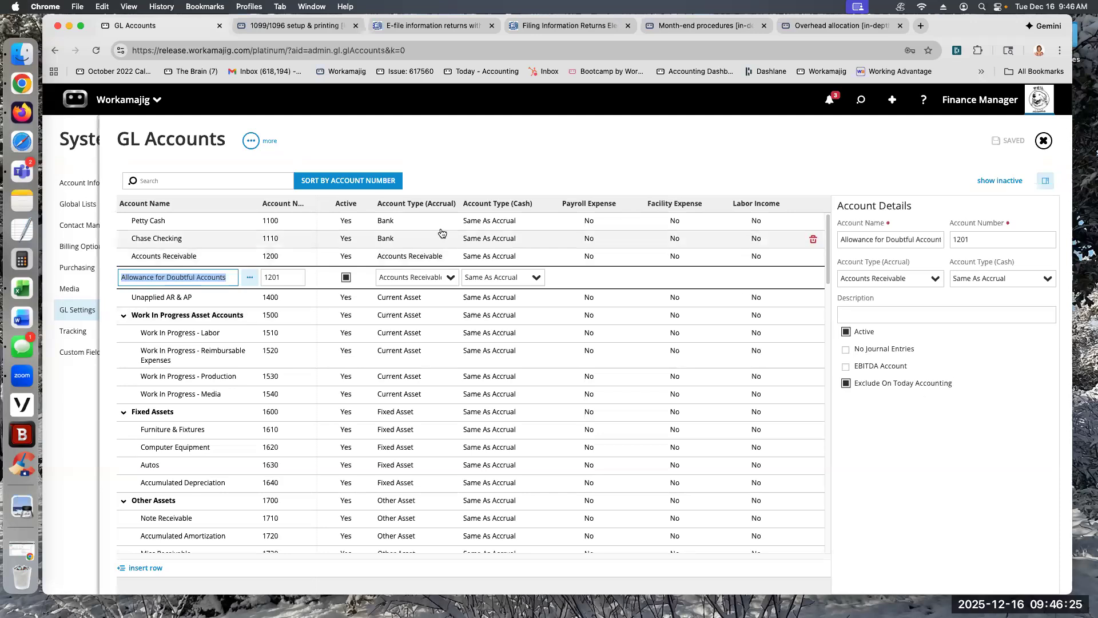
click(81, 152)
click(93, 177)
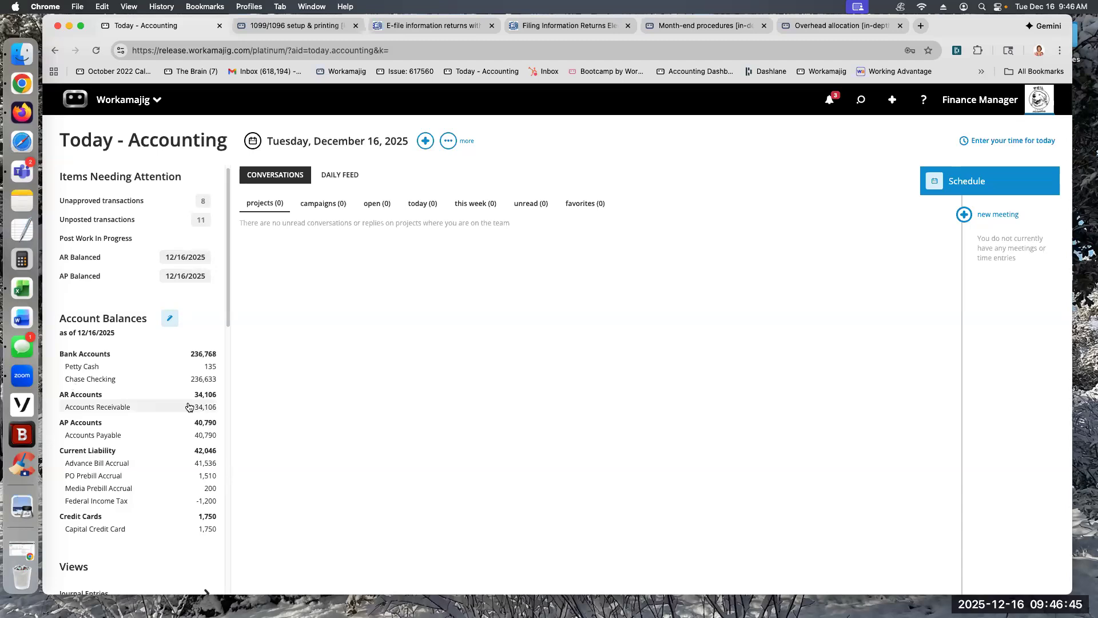
Step: In AR Aging, find the date of last balance for account 1200-Accounts Receivable and choose Unapplied Advance Billings as report source
click(128, 261)
click(888, 378)
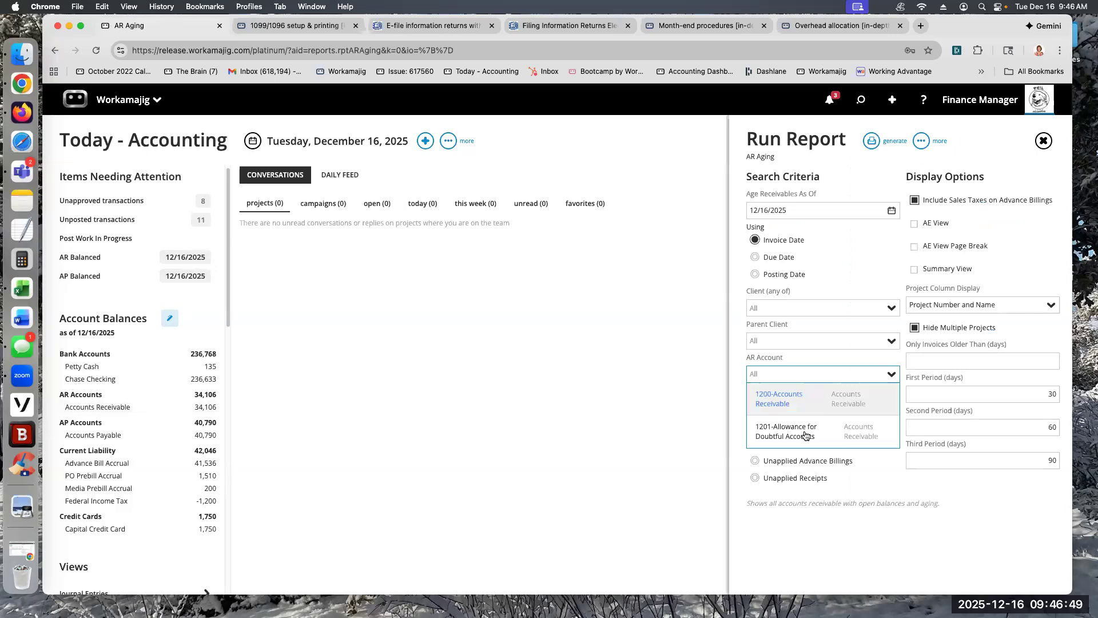
click(777, 398)
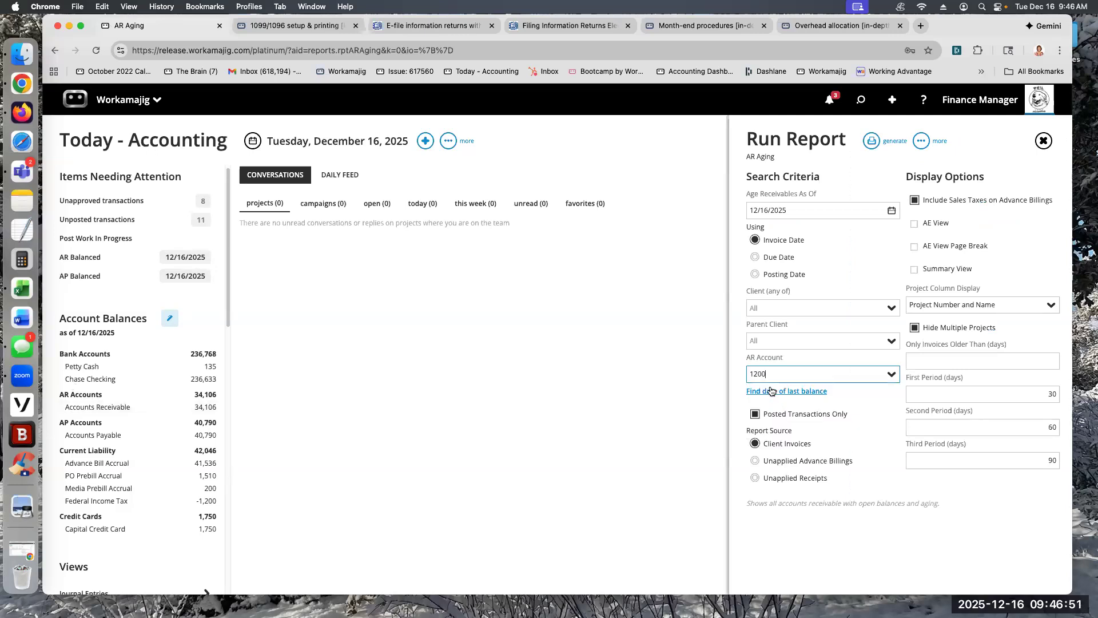
click(771, 391)
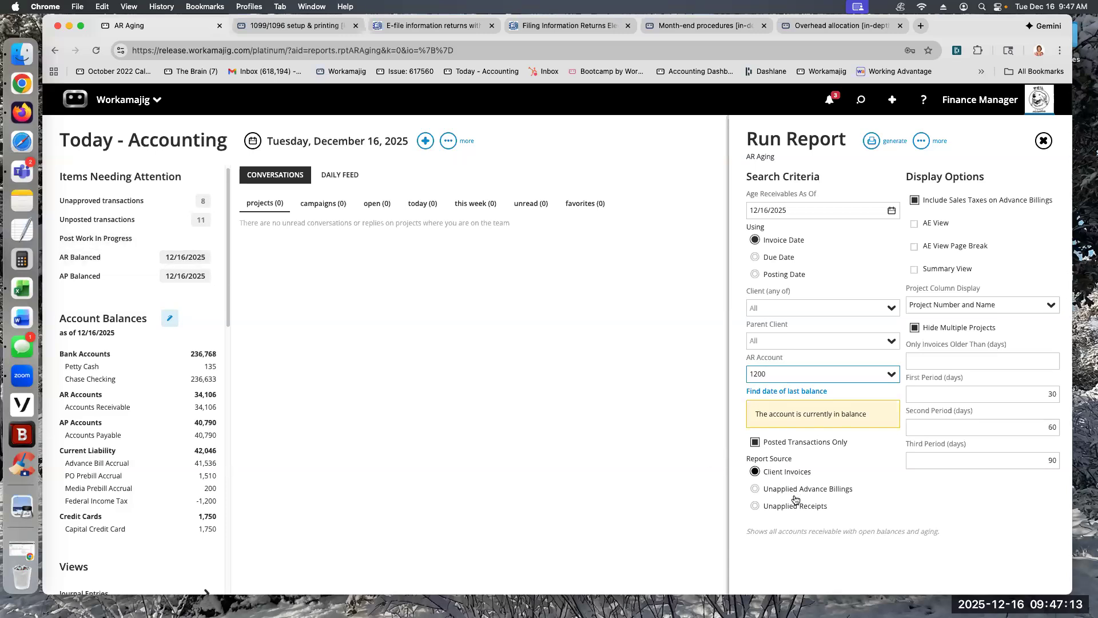
click(754, 489)
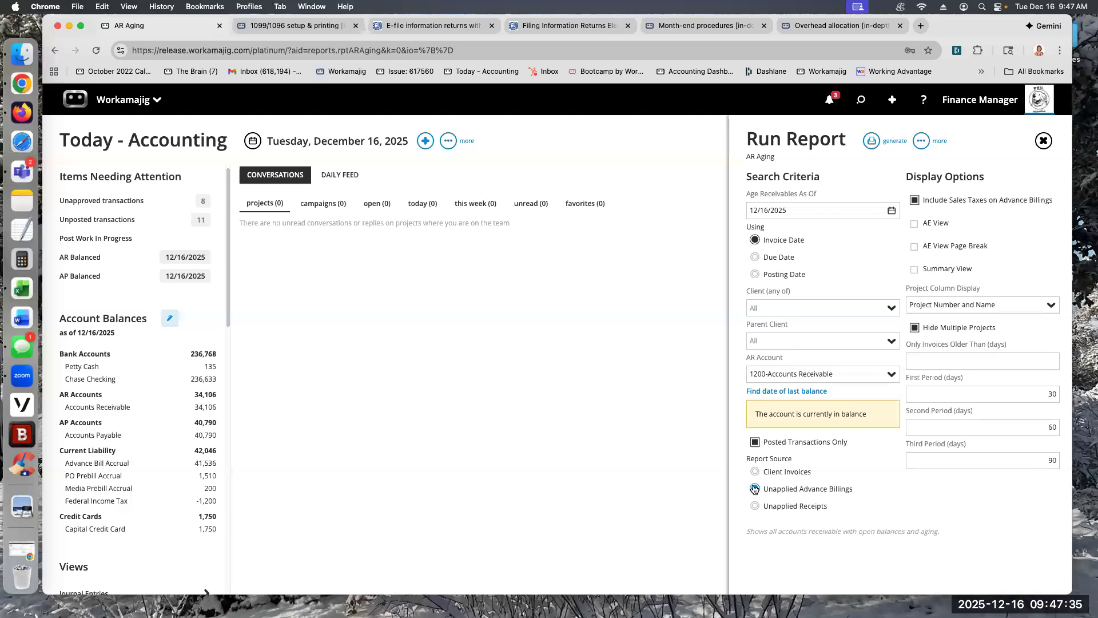
click(754, 489)
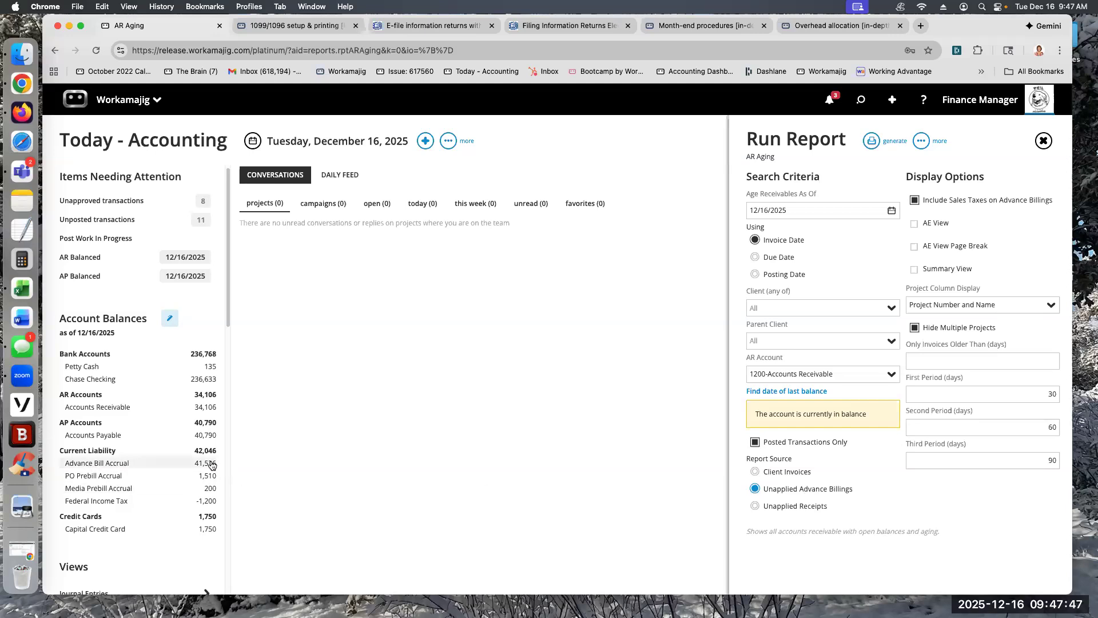
click(871, 141)
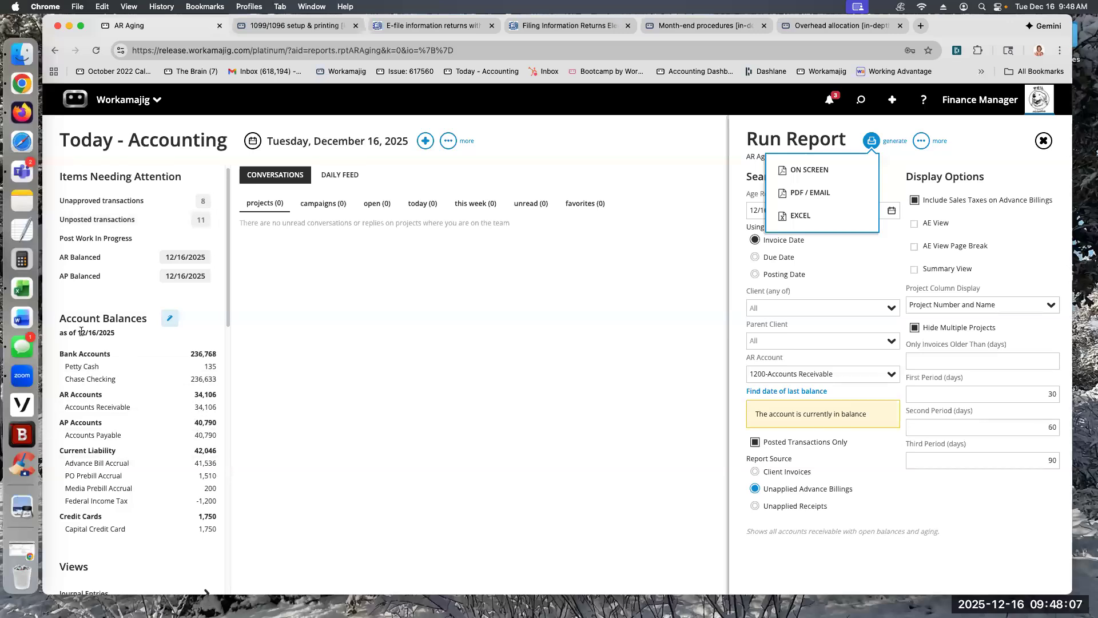
Step: Set the as-of date of the Account Balances to 11/30/2025
click(169, 318)
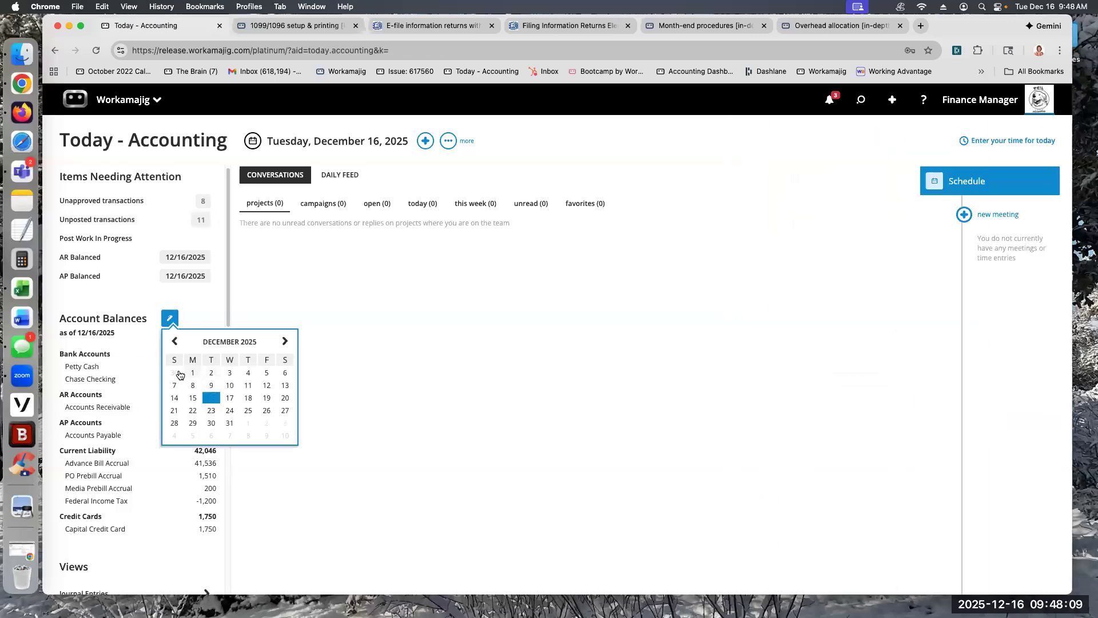
click(179, 374)
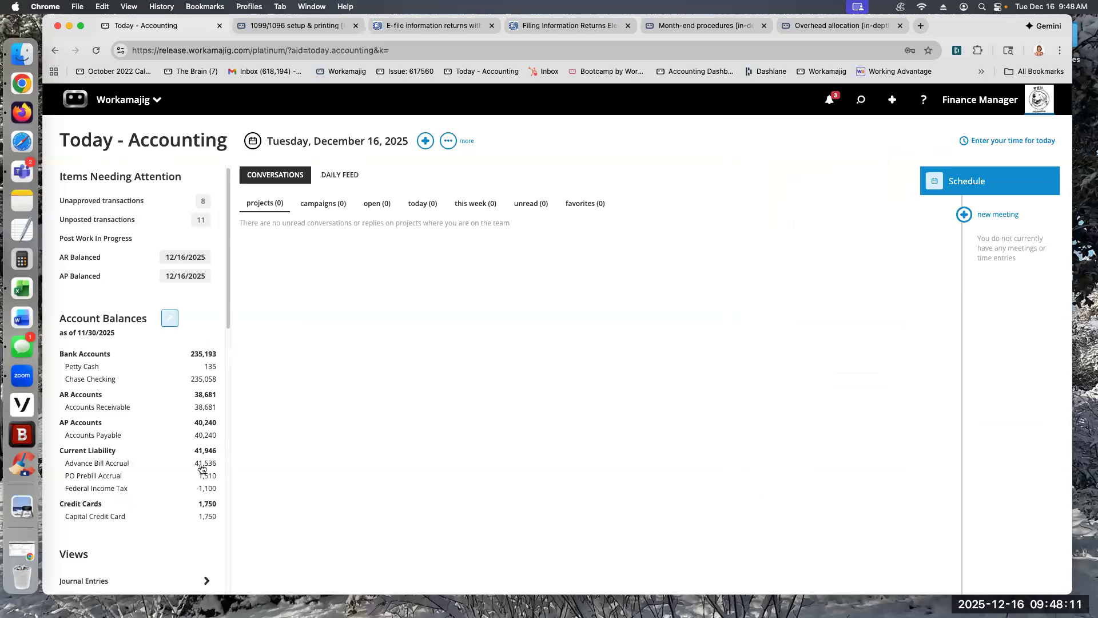
Step: Run the AR Aging report on screen for Unapplied Advance Billings as of 11/30/2025, and open American Colony's invoice INV--36 from it
click(75, 258)
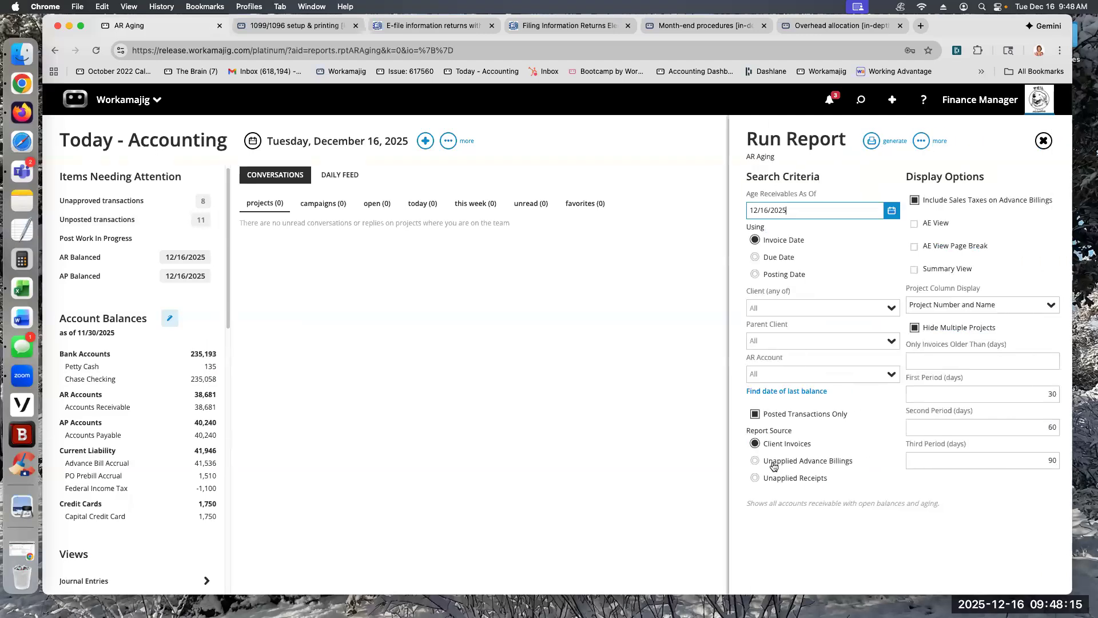
click(755, 461)
click(891, 210)
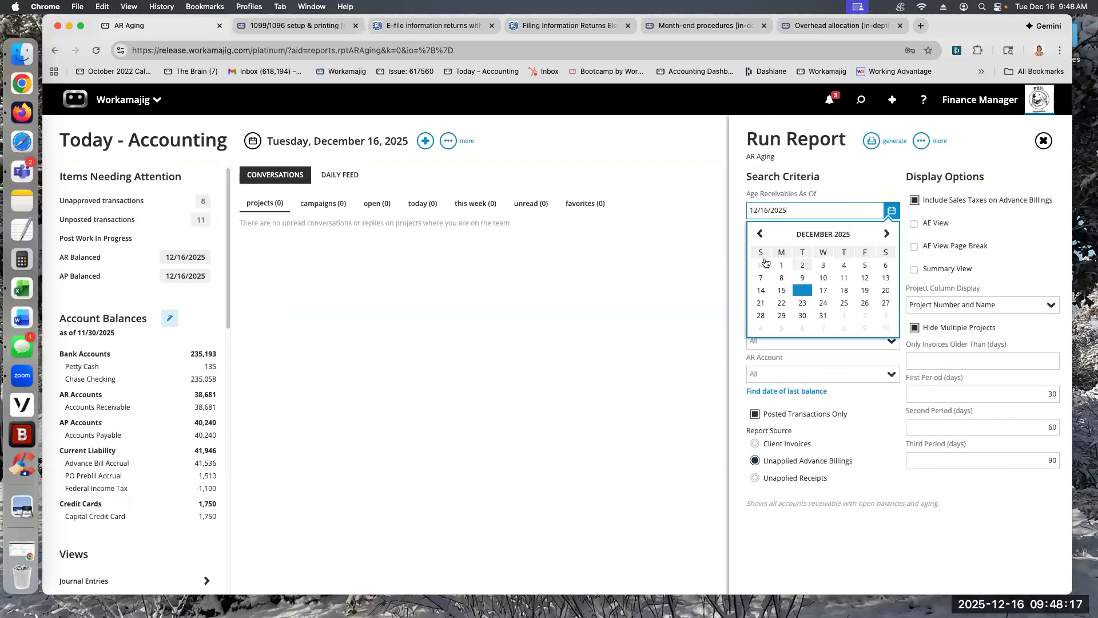
click(760, 265)
click(871, 141)
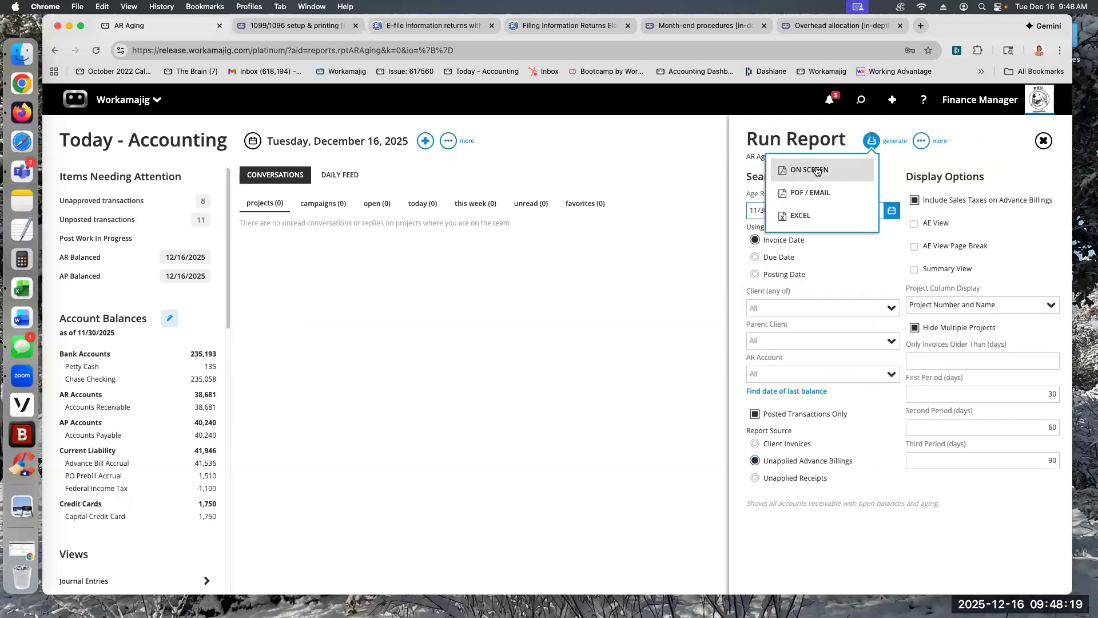
click(815, 167)
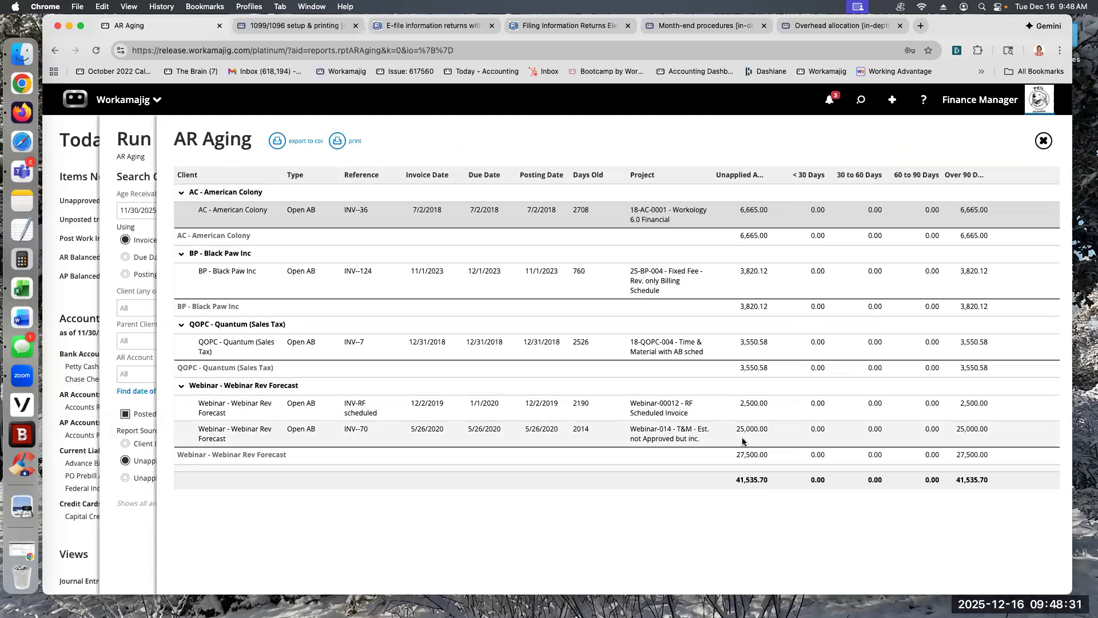
click(650, 217)
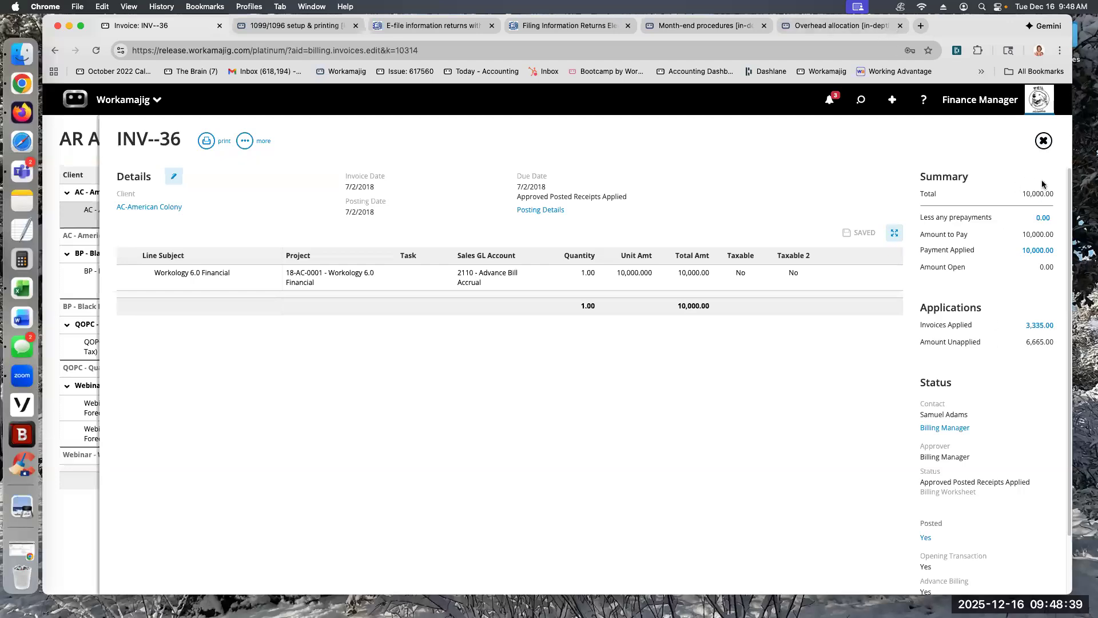
Step: Return from the invoice to the accounting page and run the AR Aging report on screen for Unapplied Receipts as of 12/16/2025
click(1044, 140)
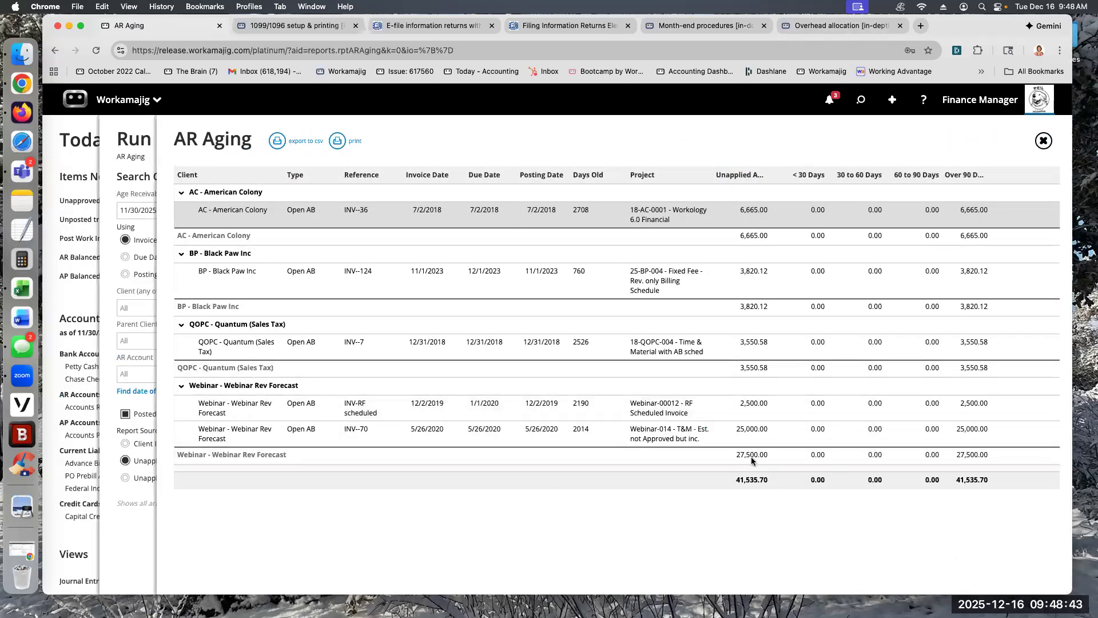
click(68, 308)
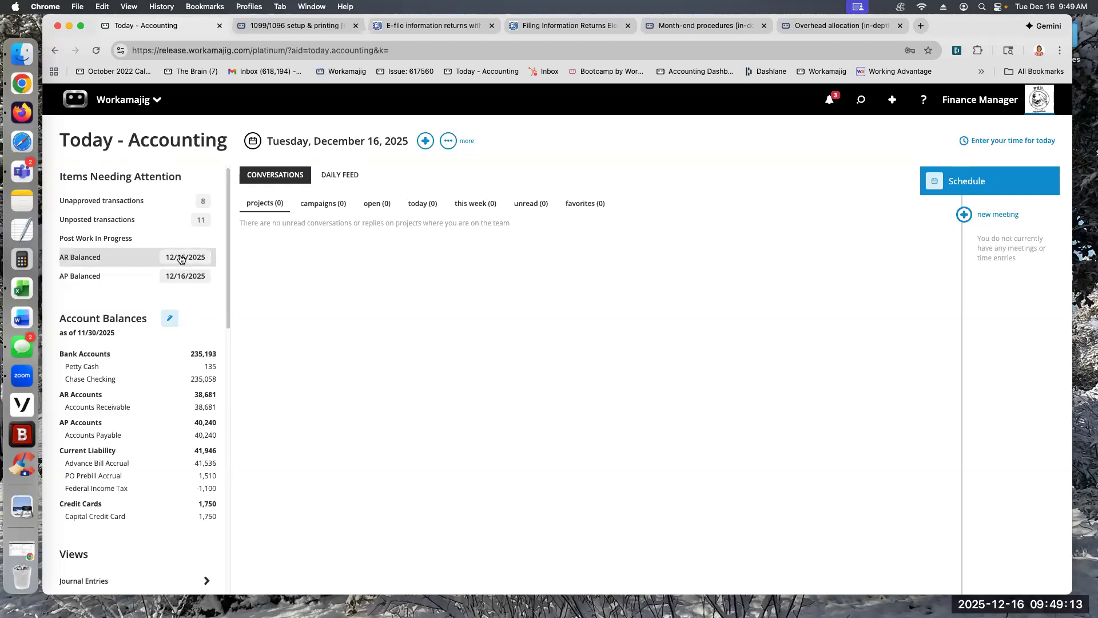
click(125, 259)
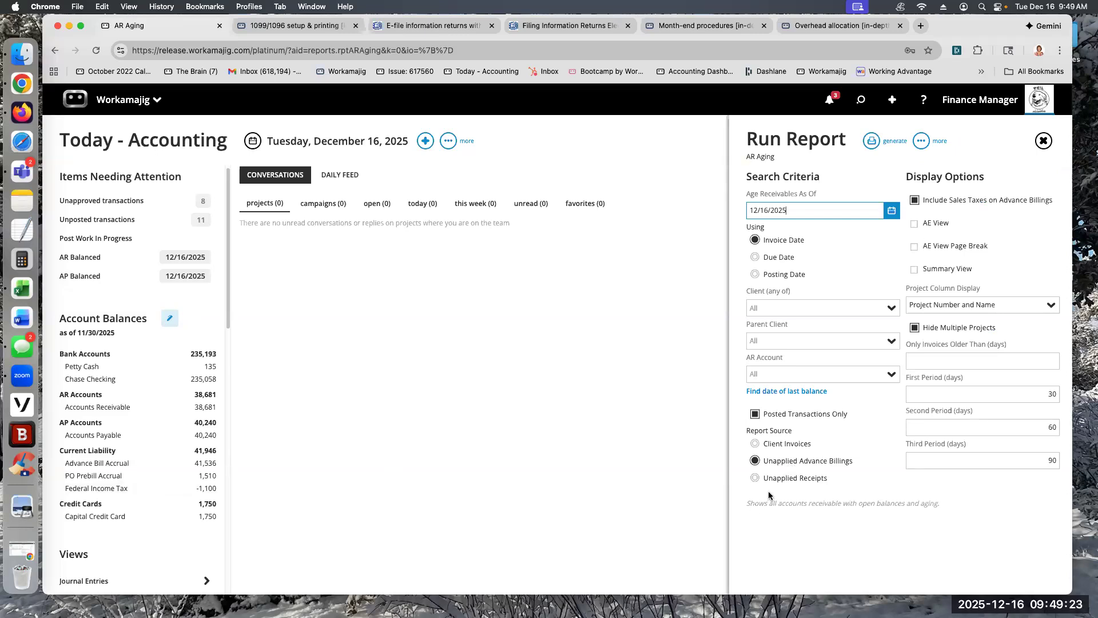
click(755, 478)
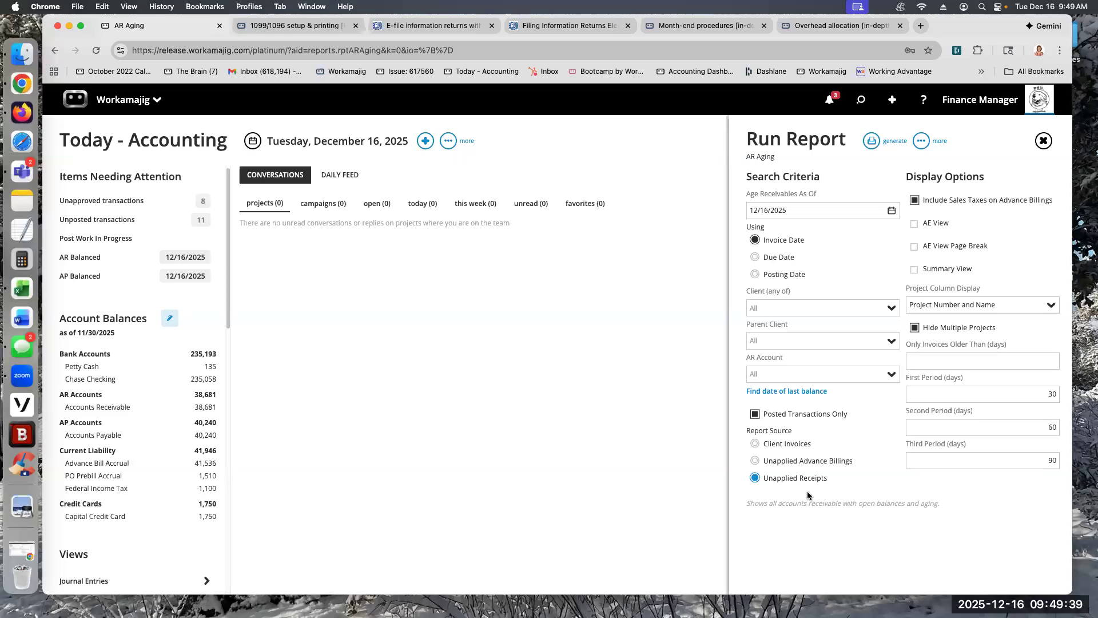
click(881, 139)
click(809, 170)
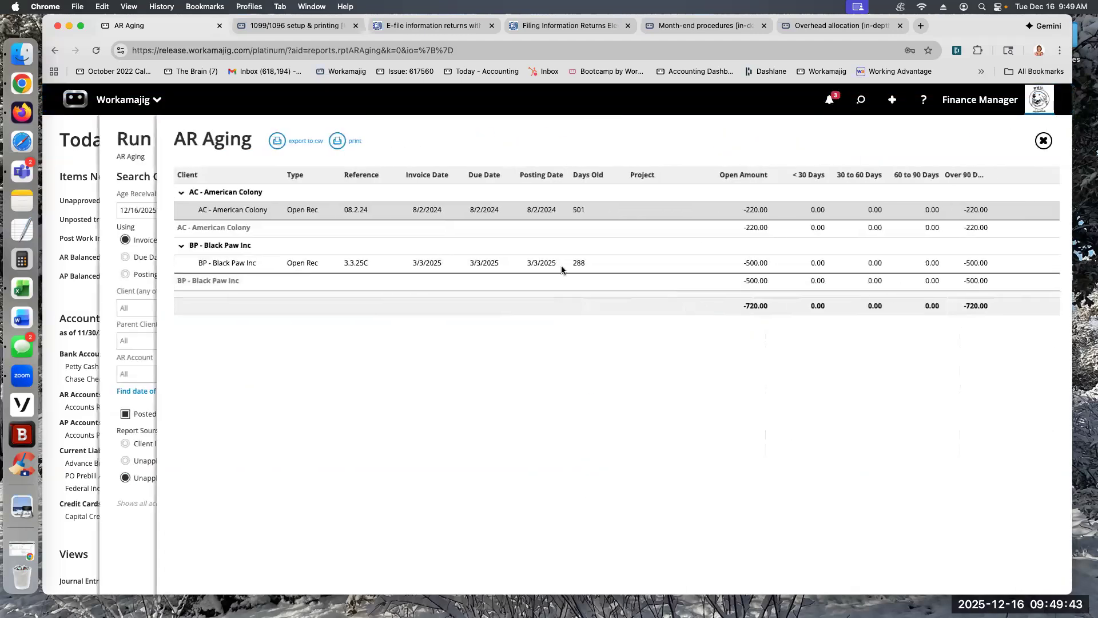
Step: Open American Colony's receipt 08.2.24 from the AR Aging report and highlight its unapplied amount
click(549, 210)
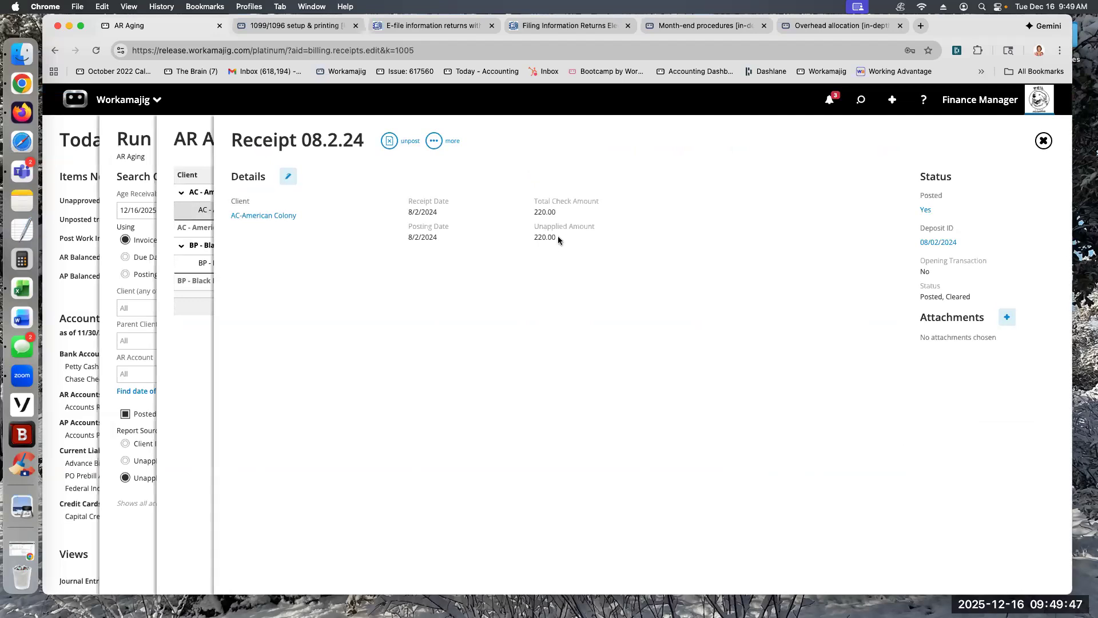
drag(556, 237, 531, 237)
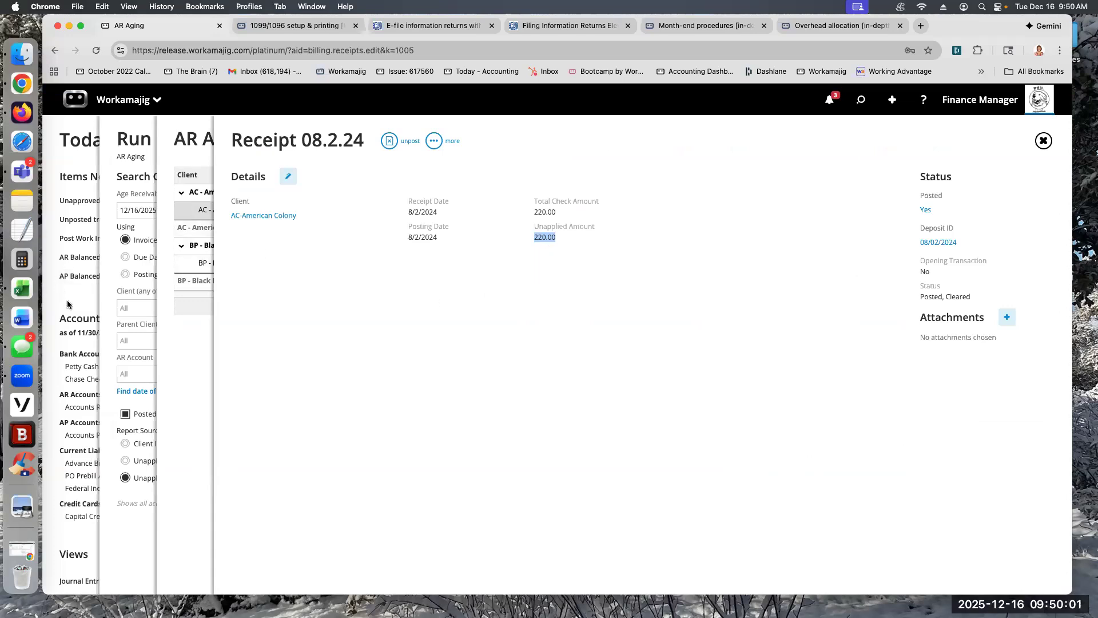
Step: Examine the Default GL Accounts in the GL settings of System Setup, including the unapplied cash receipts account, and return to the accounting page
click(87, 108)
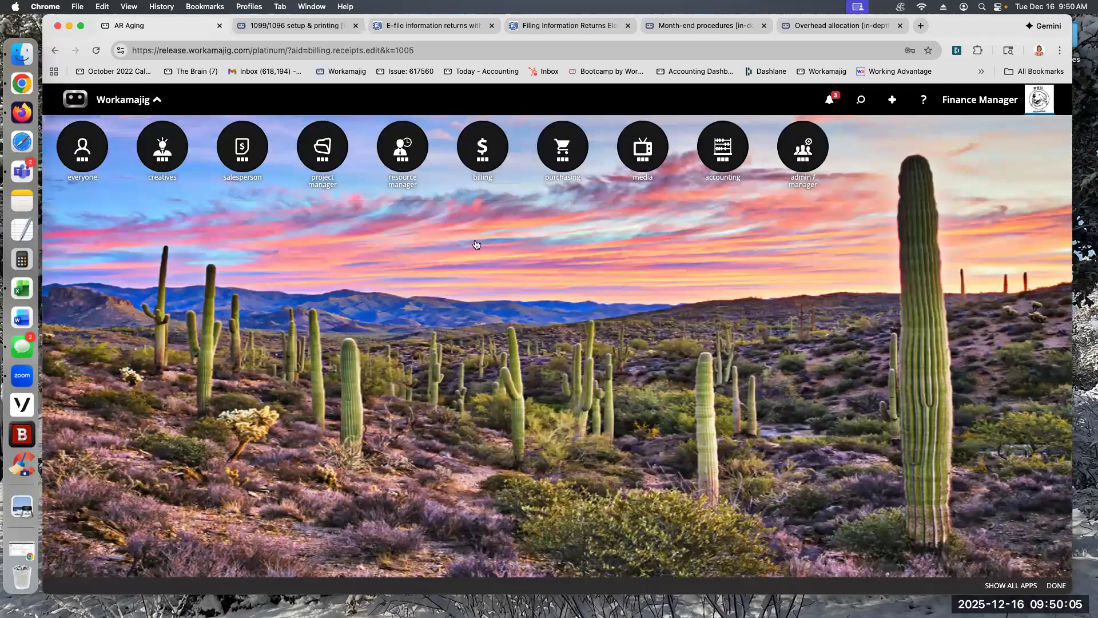
click(468, 240)
click(581, 310)
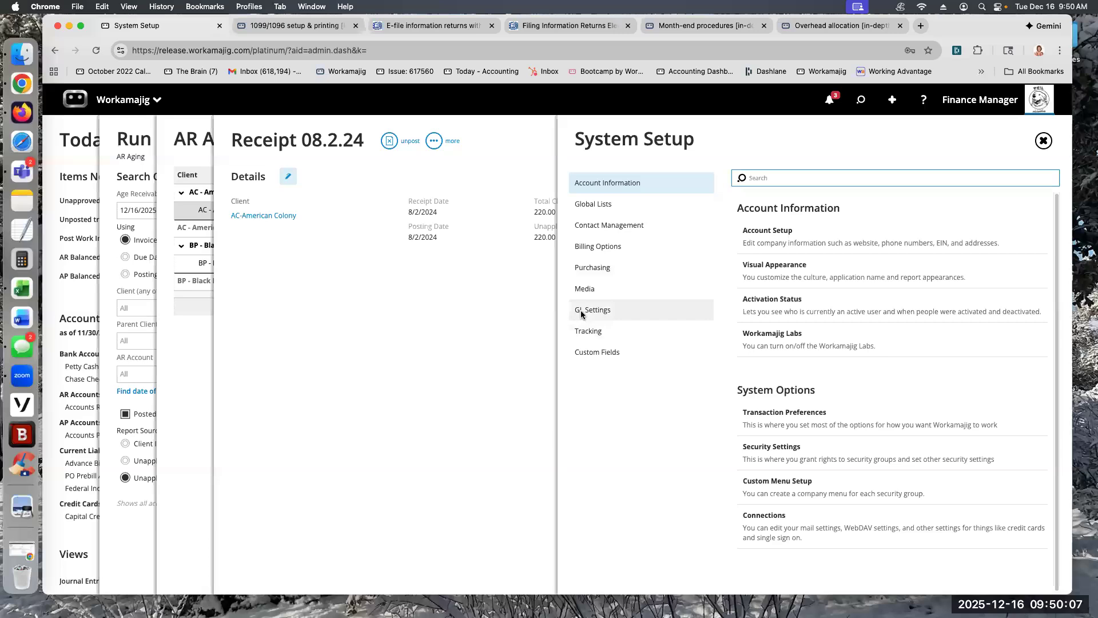
click(769, 230)
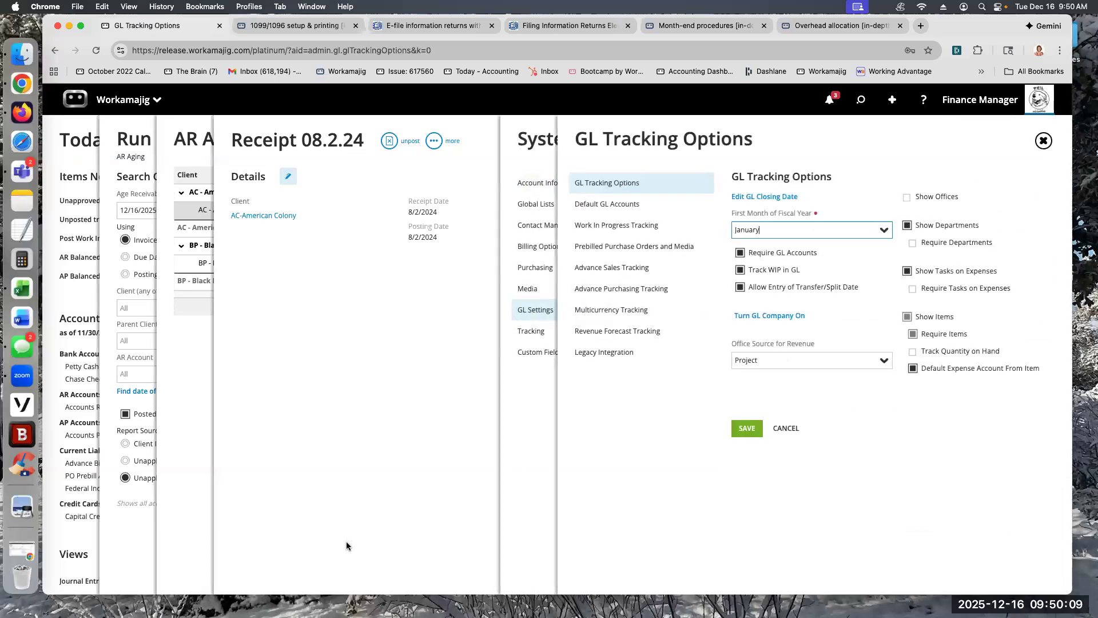
click(588, 205)
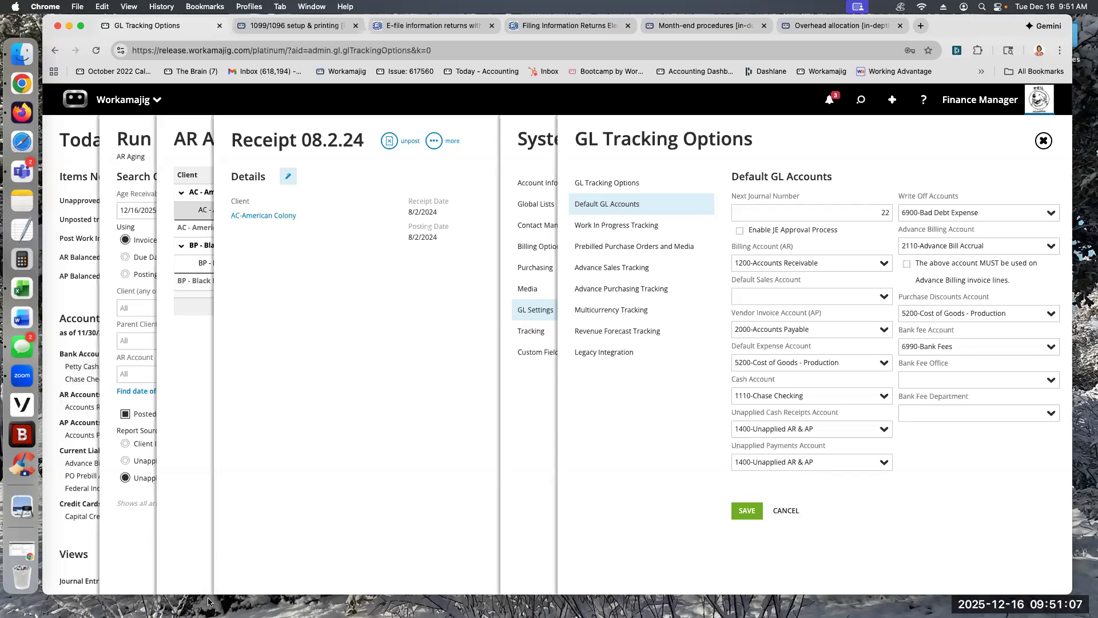
click(75, 139)
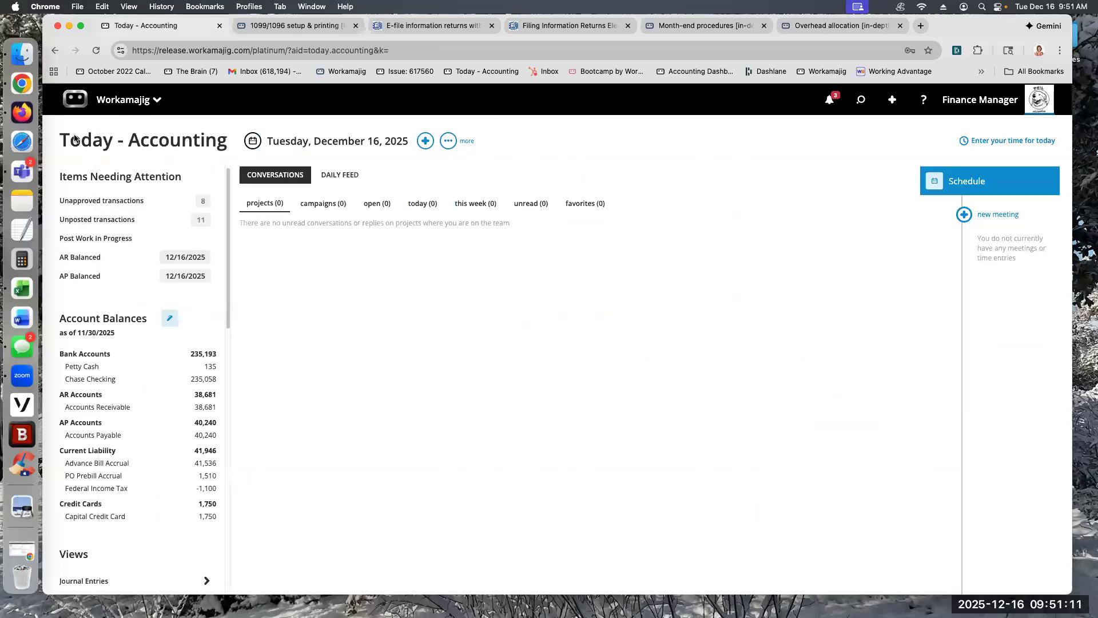
Step: Open the AP Aging report options from AP Balanced and view the AP accounts available for selection
click(80, 257)
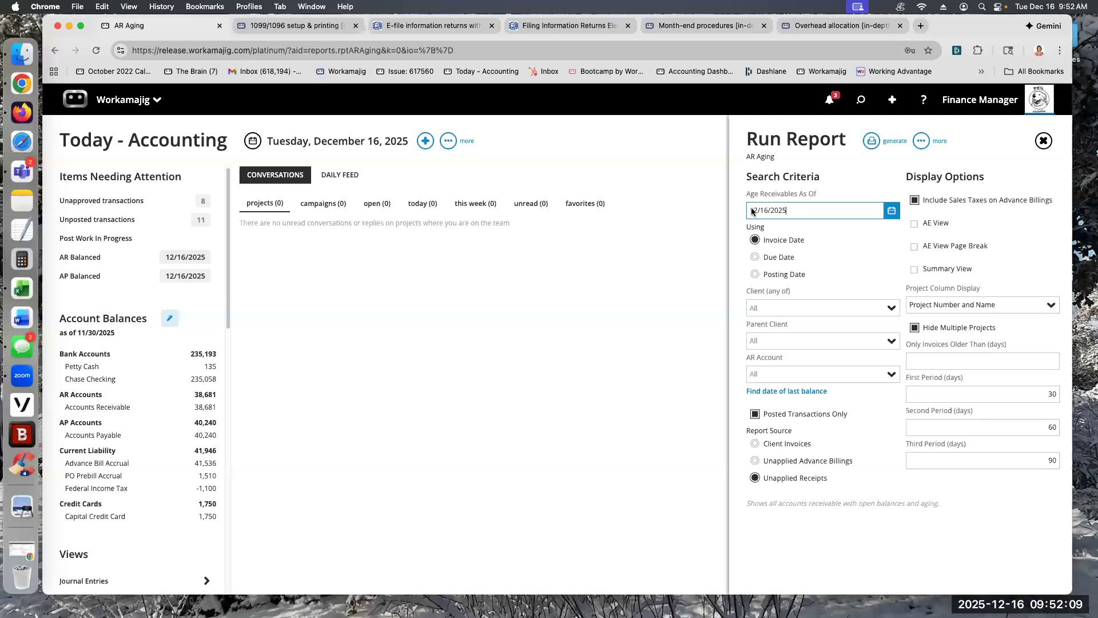
click(96, 277)
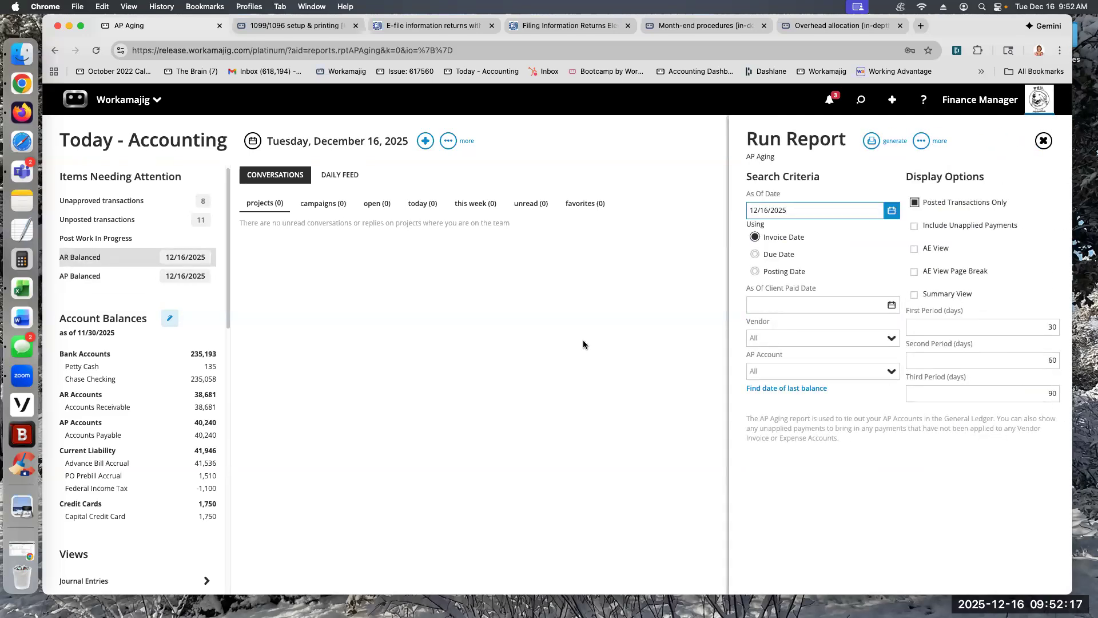
click(890, 373)
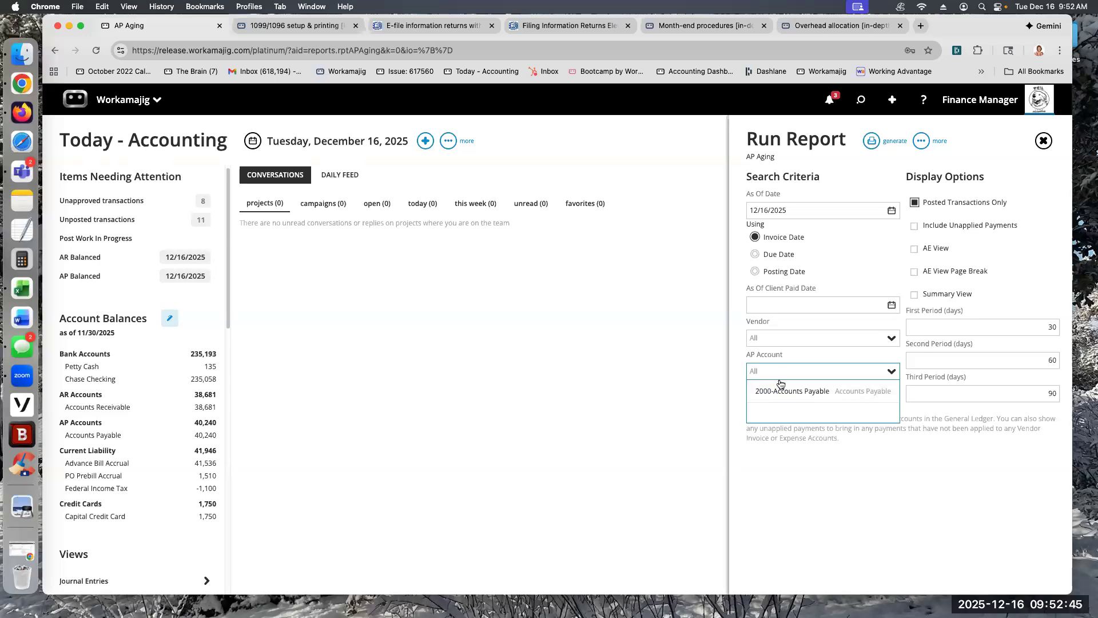
Step: In AR Aging, find the date of last balance for 1200-Accounts Receivable and for 1201-Allowance for Doubtful Accounts
click(110, 262)
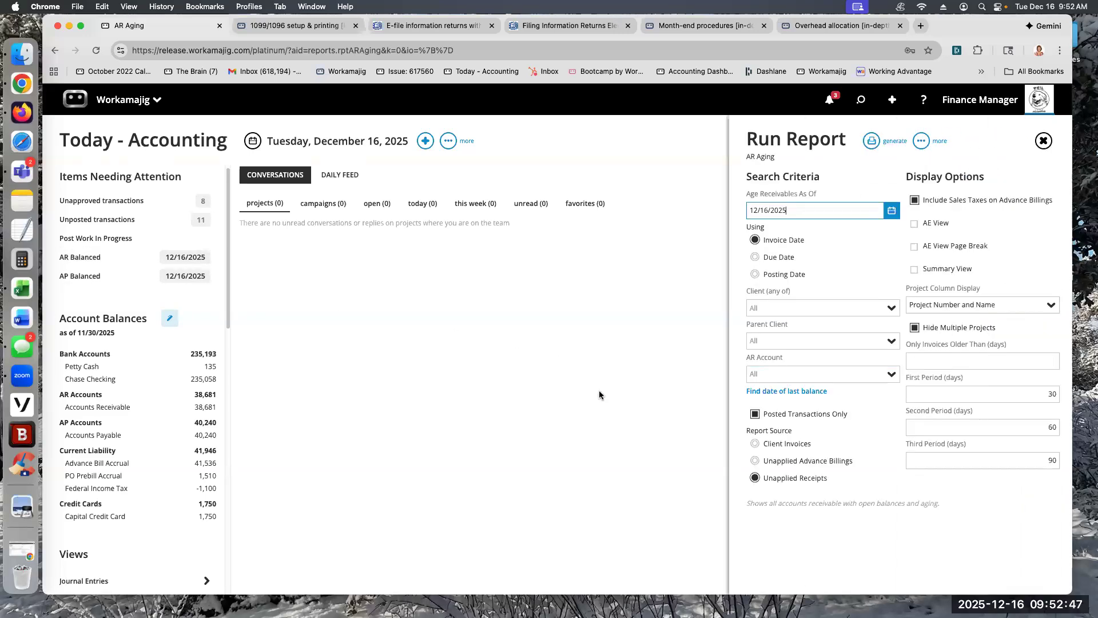
click(892, 377)
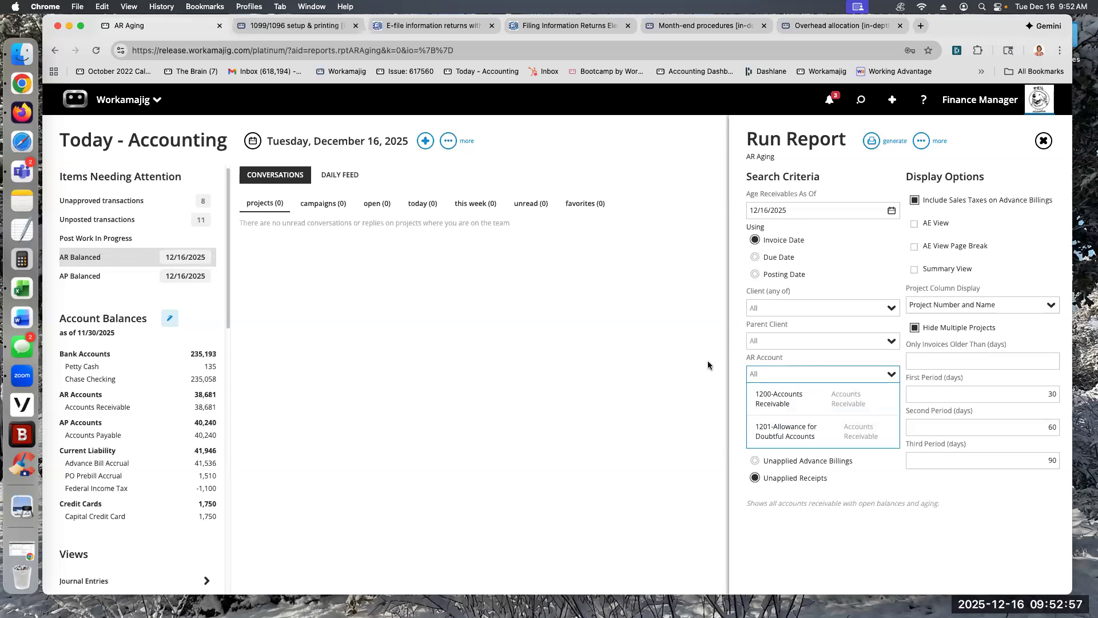
click(769, 401)
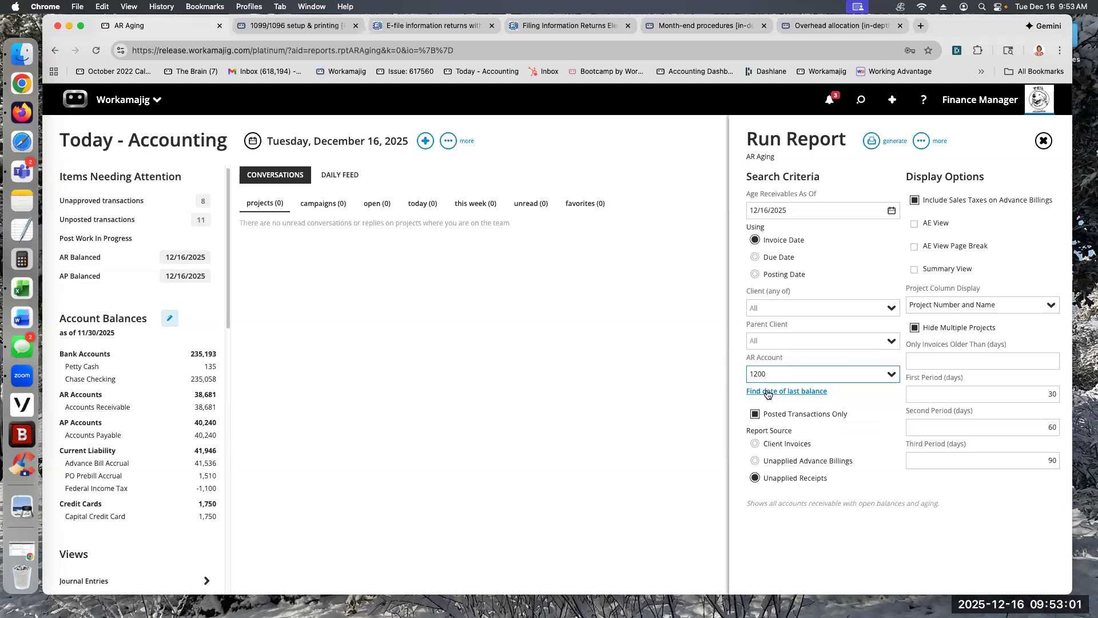
click(768, 393)
click(891, 377)
click(791, 428)
click(775, 393)
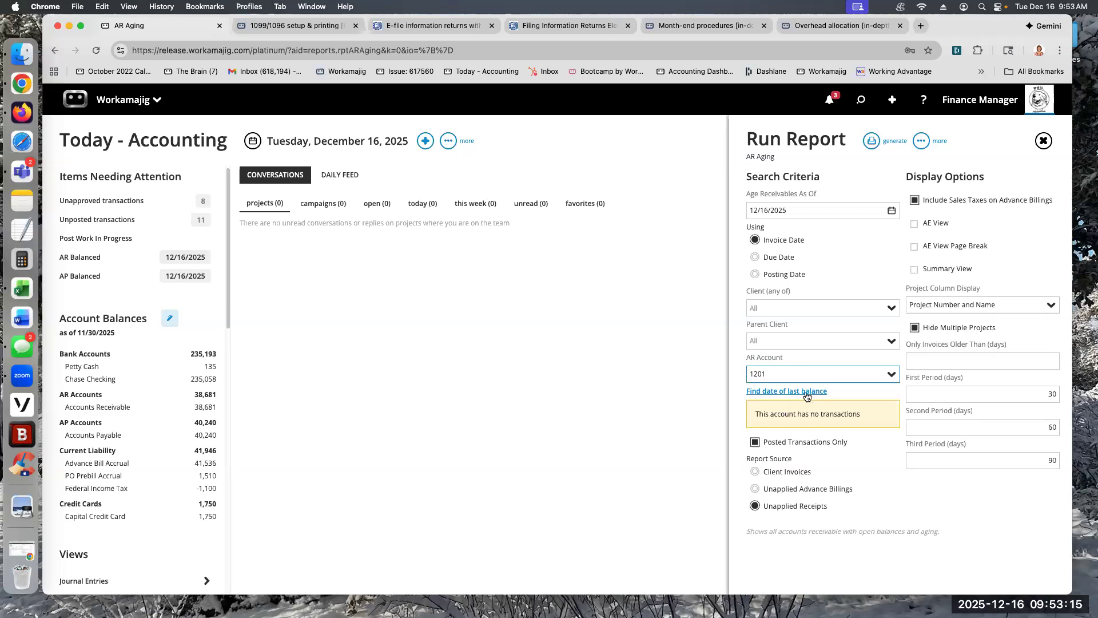
Step: In AP Aging, find the date of last balance for account 2000-Accounts Payable
click(110, 280)
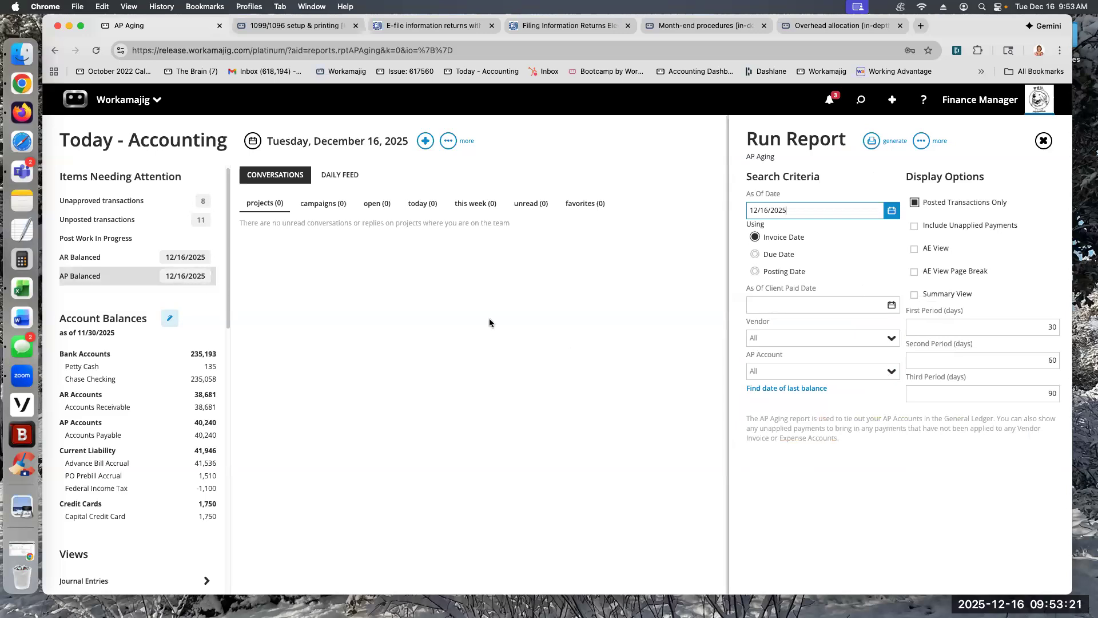
click(890, 371)
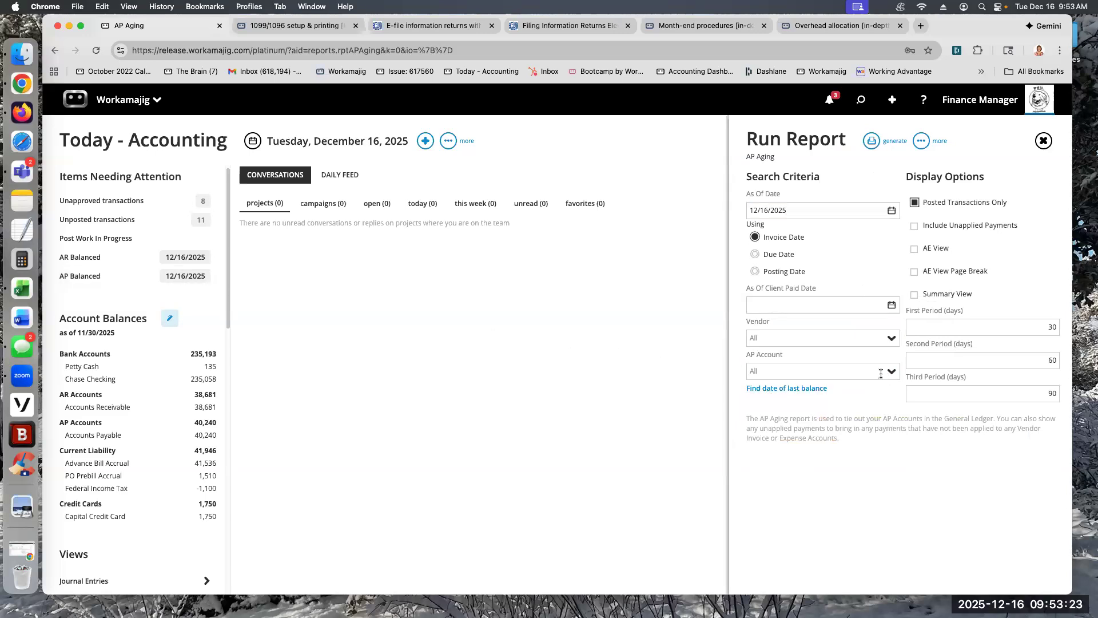
click(790, 393)
click(804, 389)
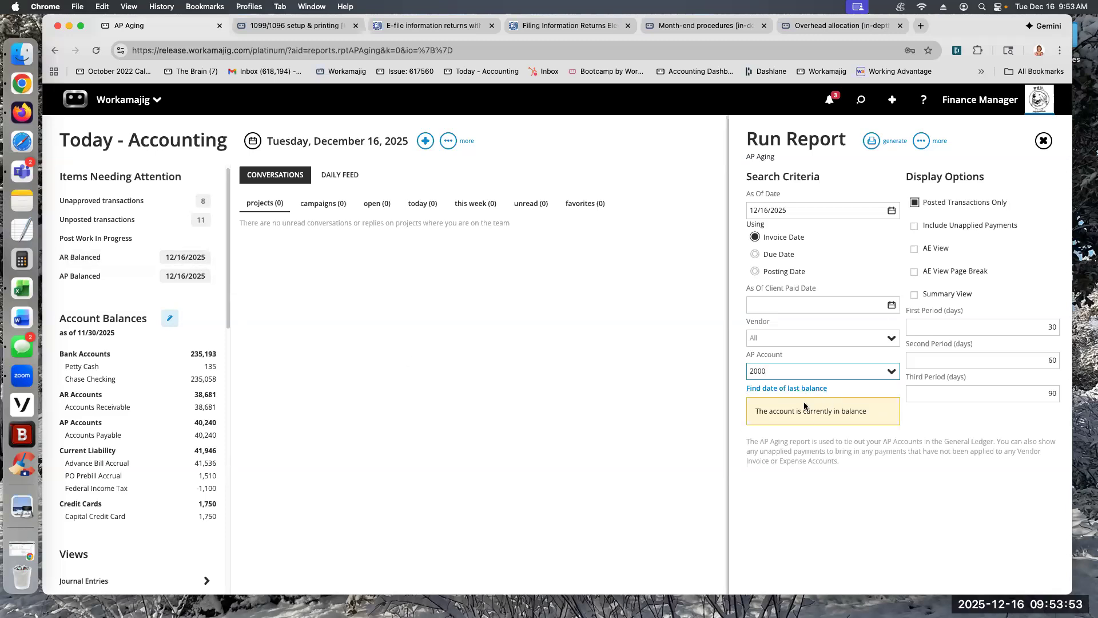
Step: In a new tab, search Workamajig support for "trouble", open the Troubleshooting 'out of balance' guide and read its AP aging section
click(921, 25)
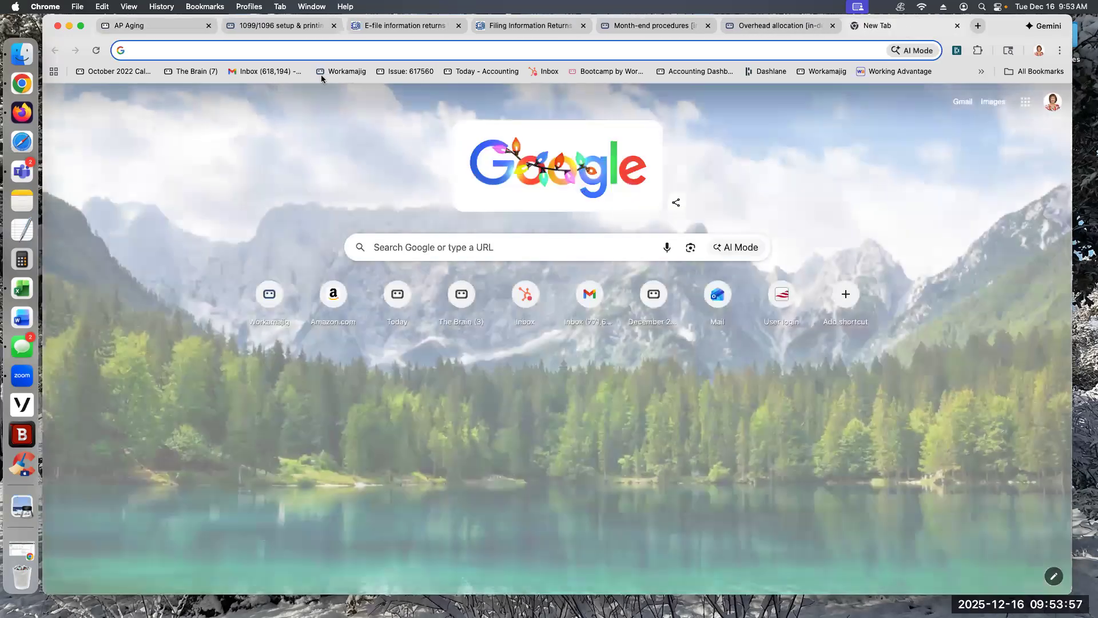
click(322, 72)
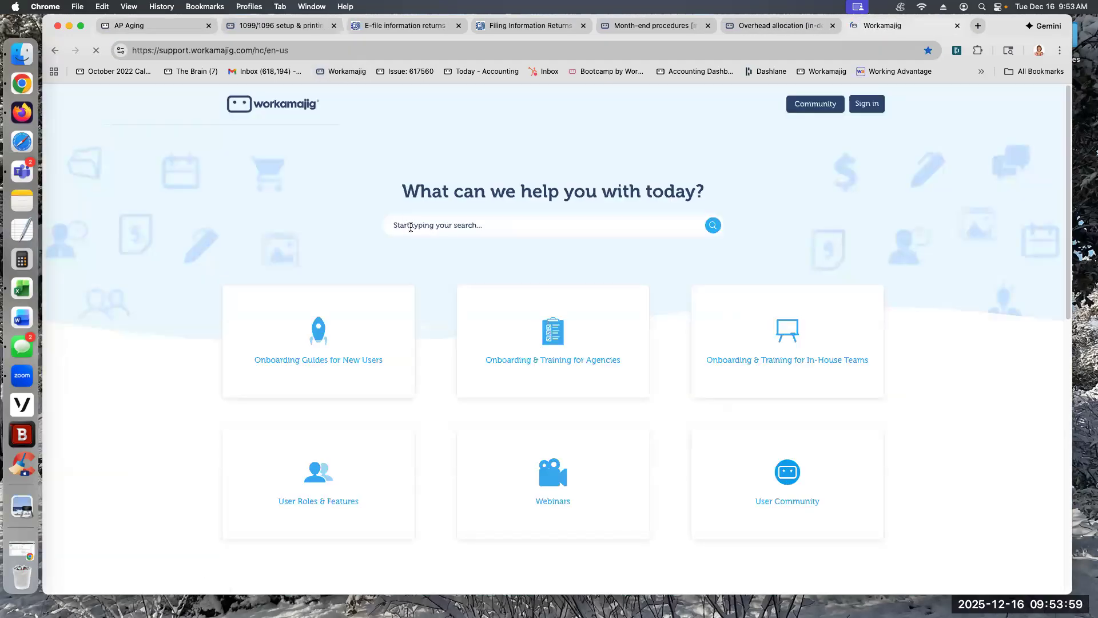
click(411, 223)
text(trouble)
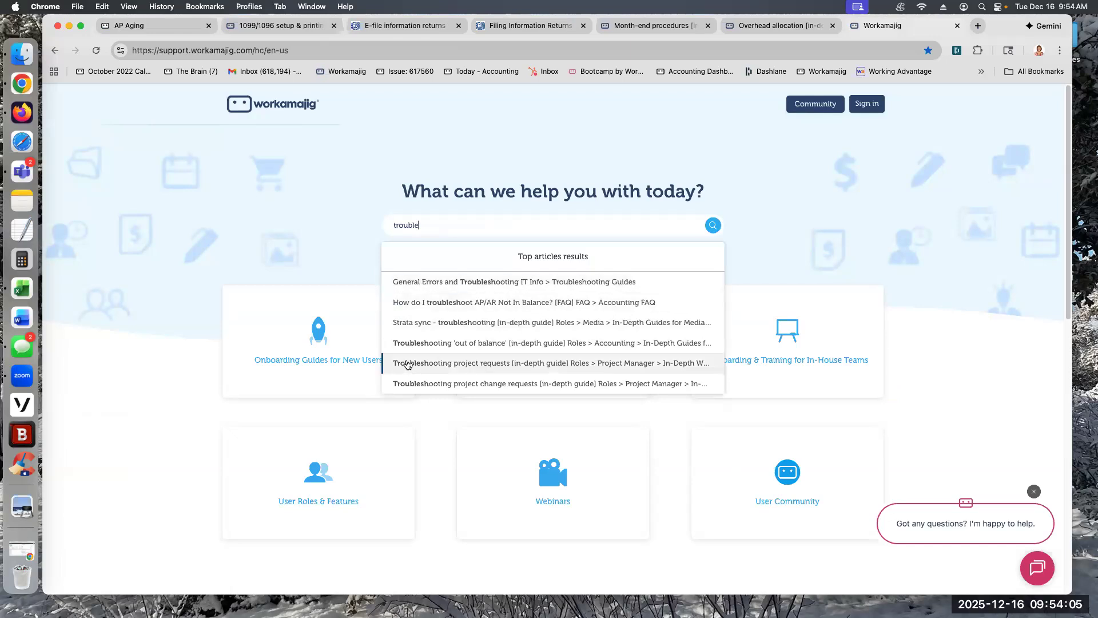
click(407, 343)
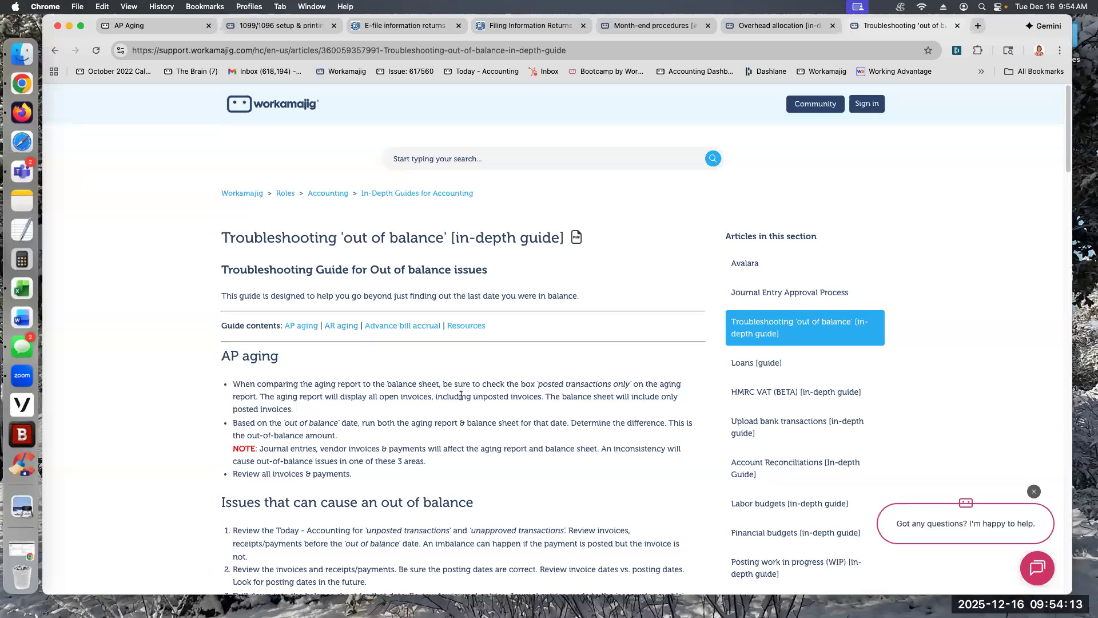
scroll(369, 413, down, 5)
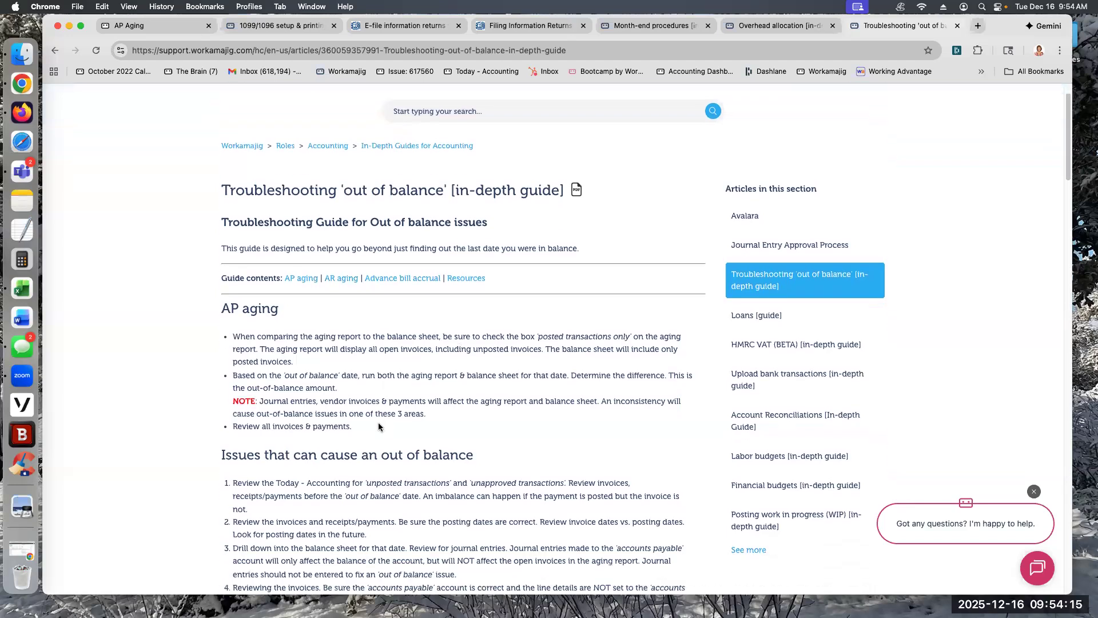
scroll(366, 472, down, 2)
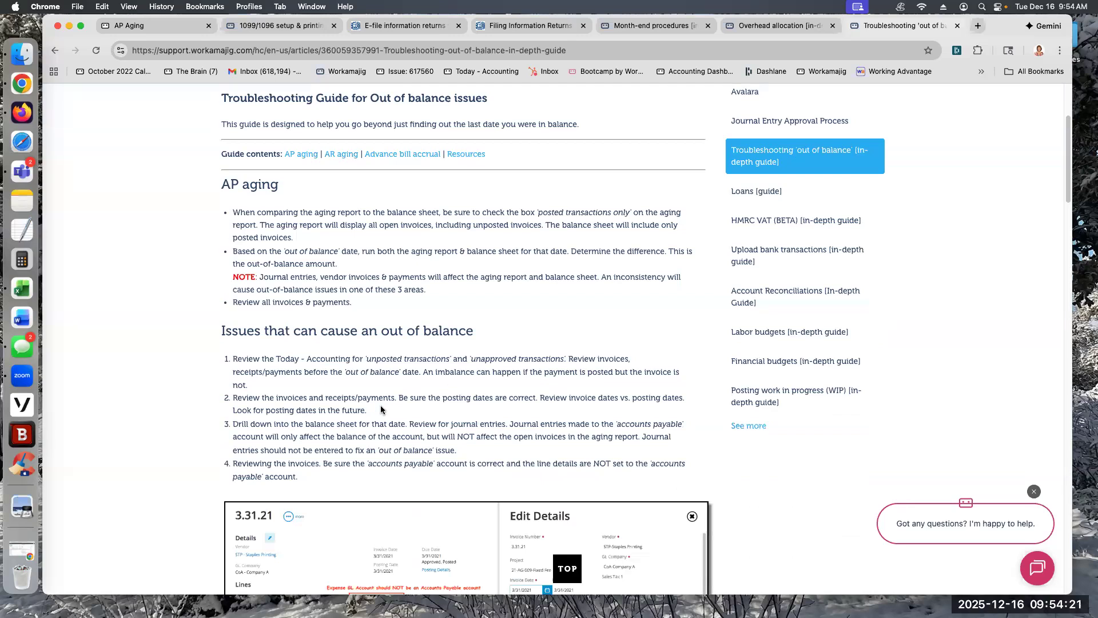
scroll(383, 408, down, 3)
scroll(383, 421, down, 3)
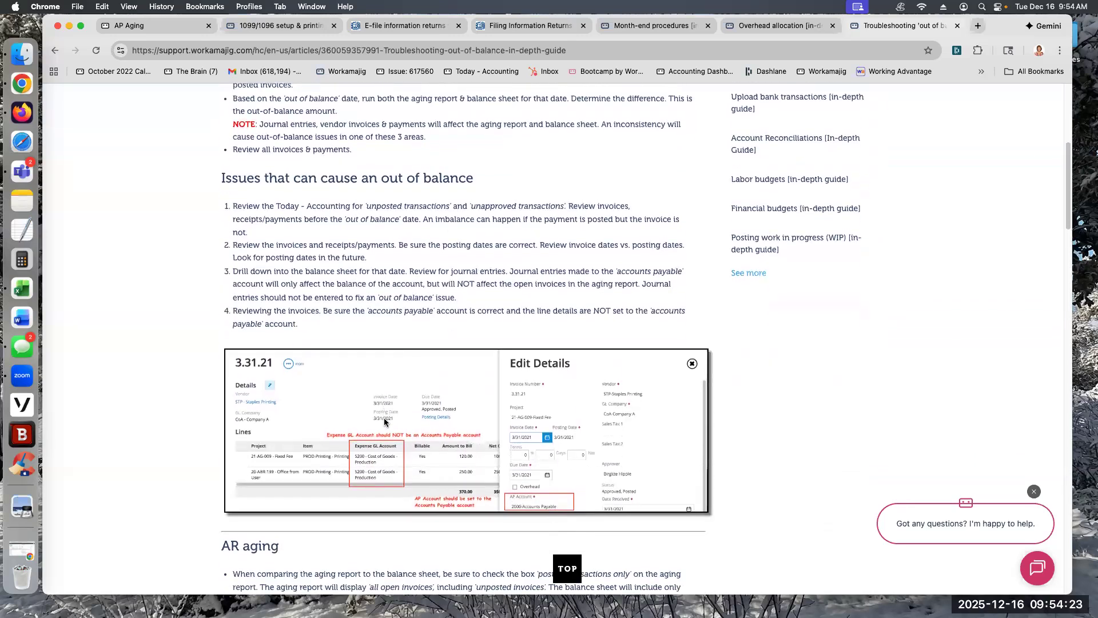
scroll(384, 425, down, 3)
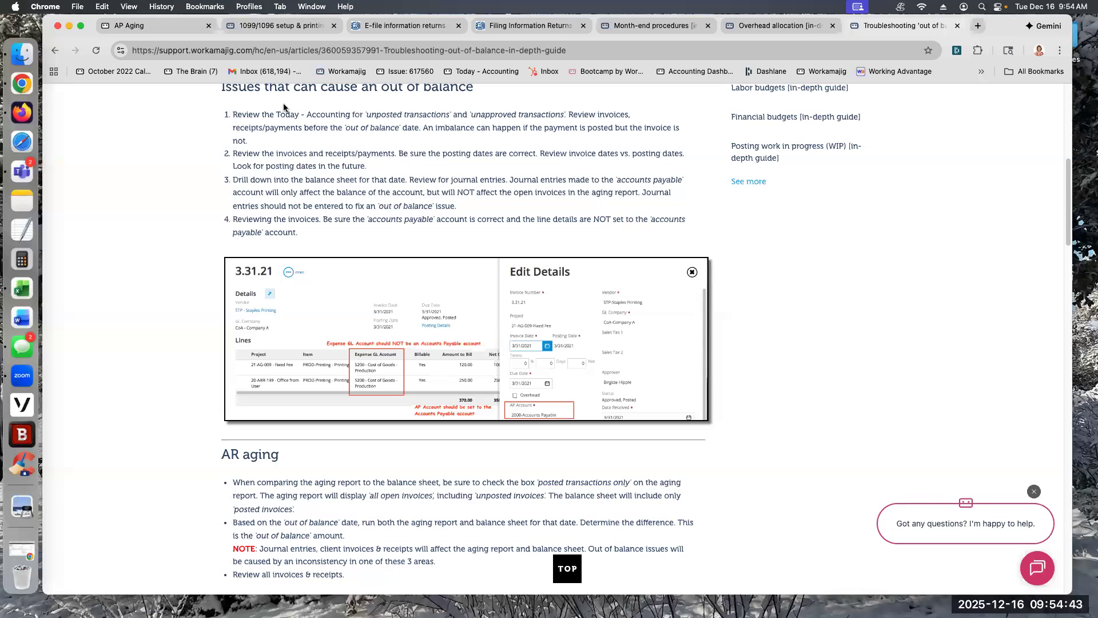
Step: Close the AP Aging options and read the Month-end procedures guide from posting transactions through running the WIP, balance sheet and profit & loss reports
click(172, 27)
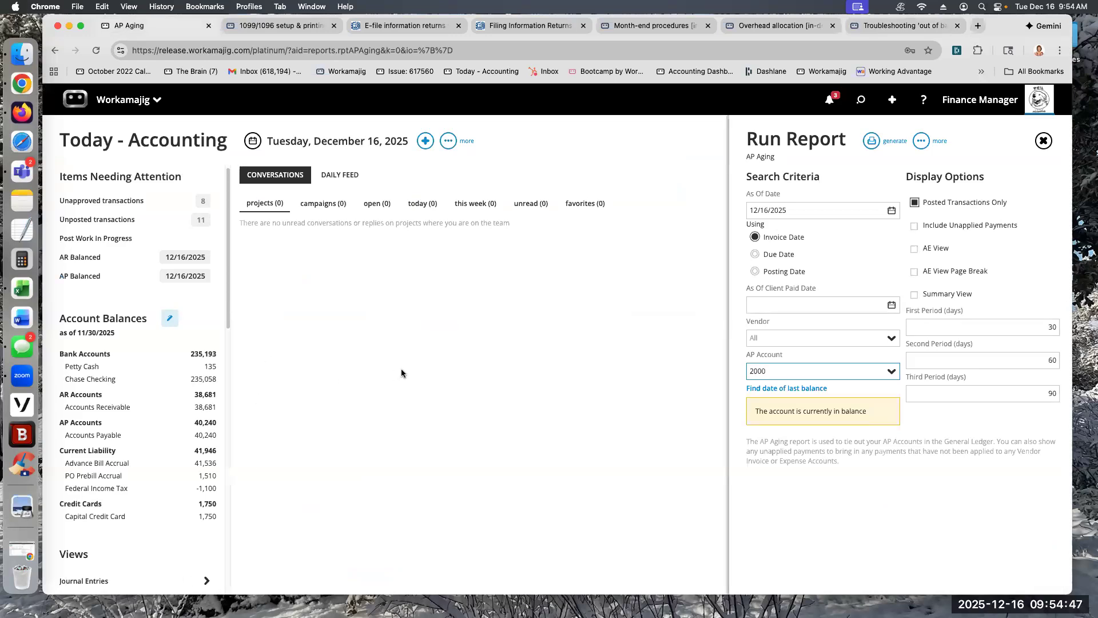
click(400, 368)
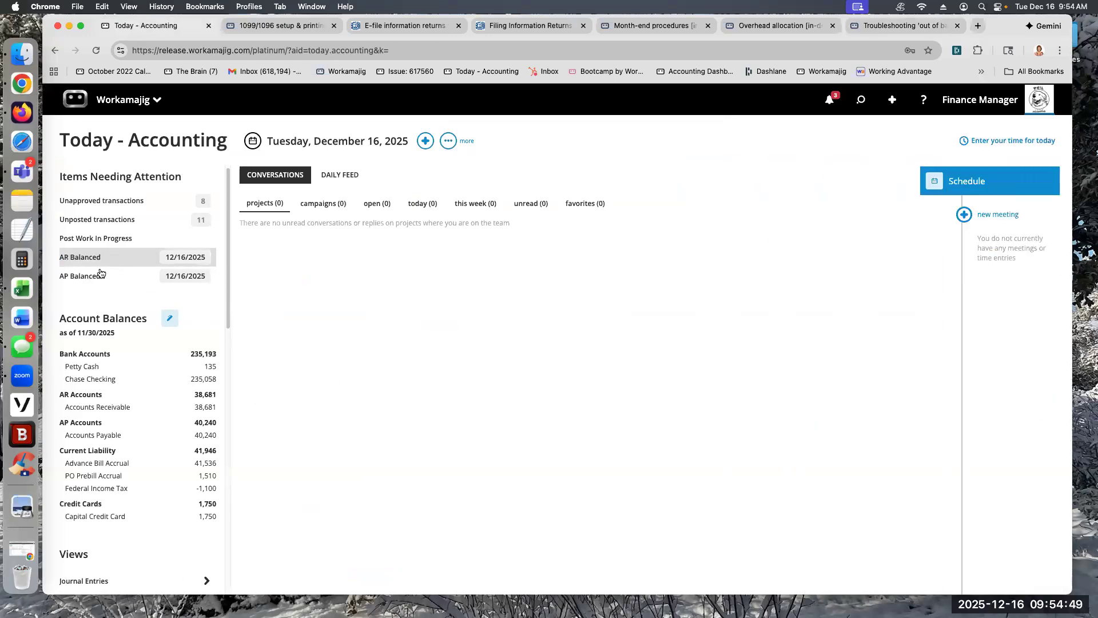
click(674, 24)
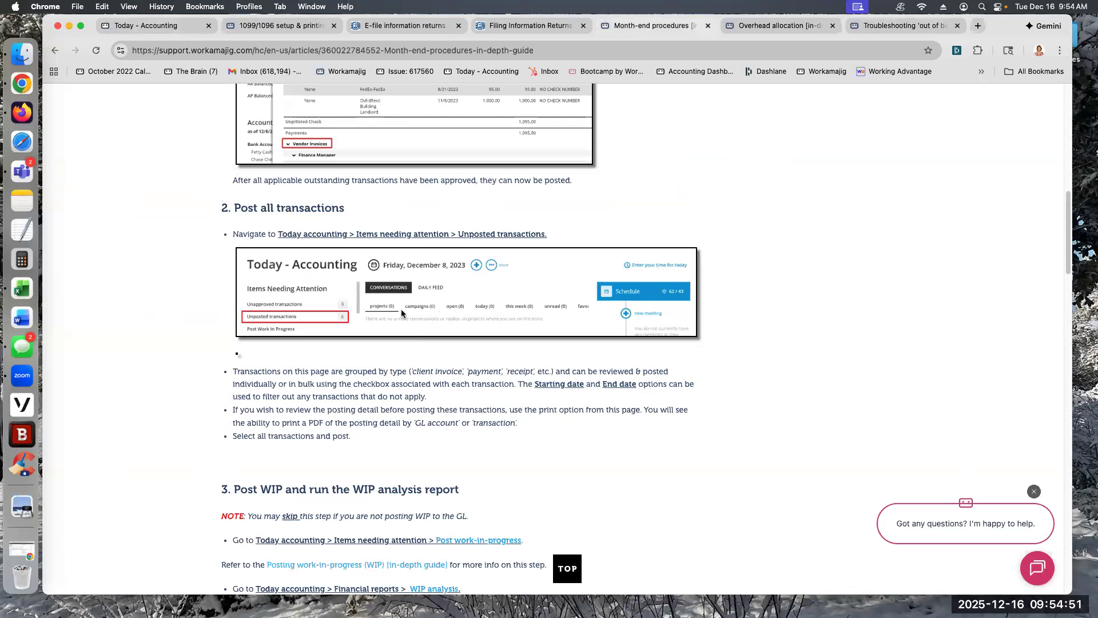
scroll(396, 385, down, 10)
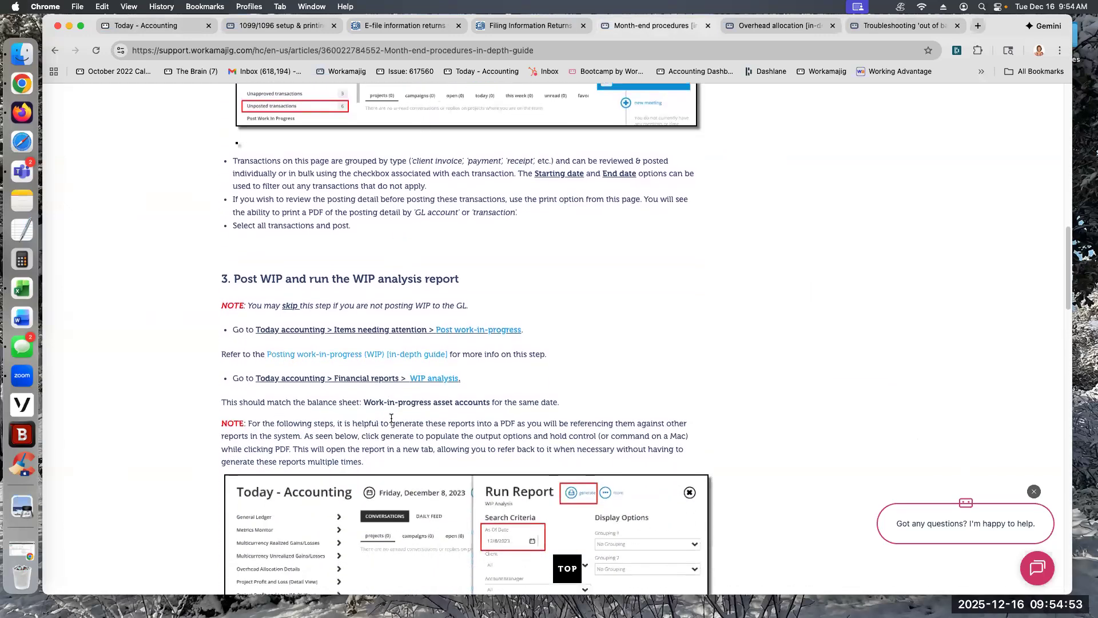
scroll(389, 435, down, 2)
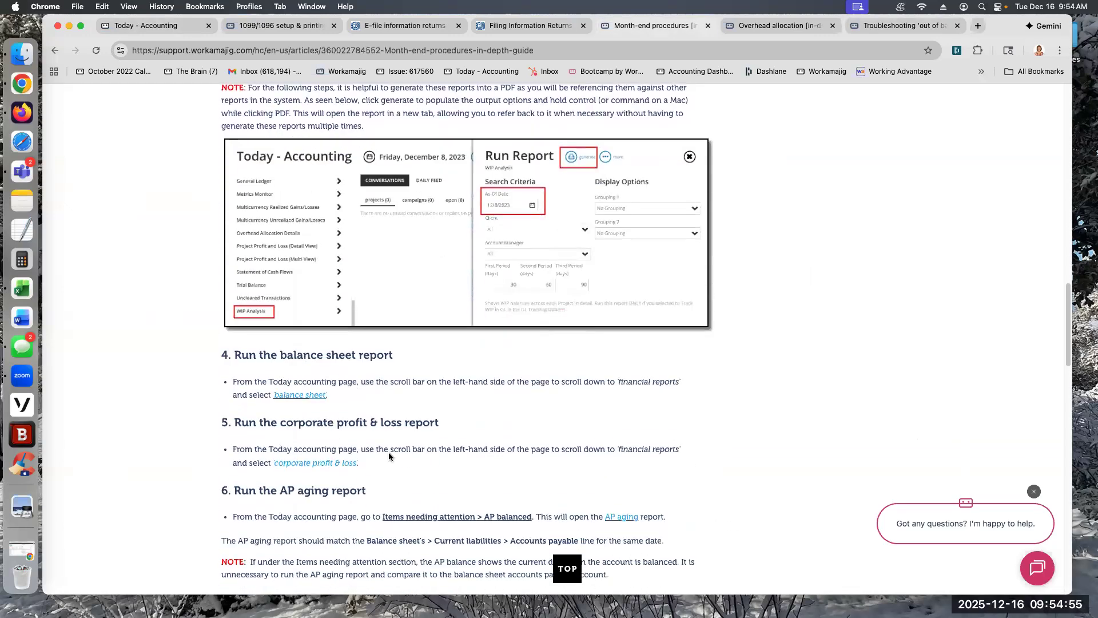
Step: Read the month-end guide's AP aging, AR aging and accrued order detail report sections, including the notes on balanced accounts
scroll(360, 475, down, 2)
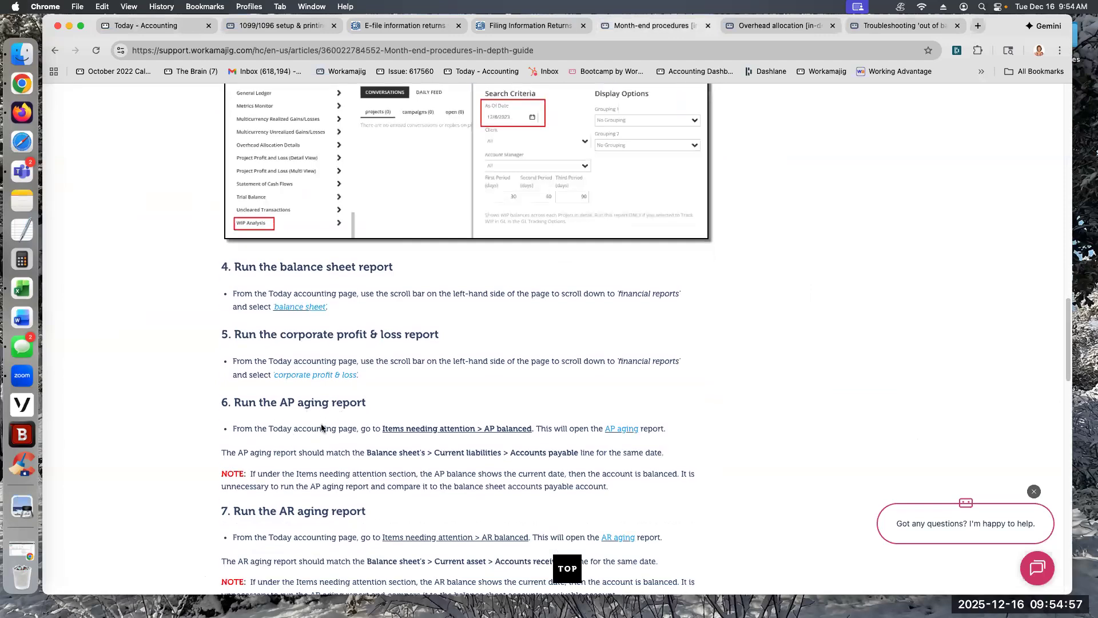
scroll(307, 487, down, 1)
drag(250, 437, 611, 453)
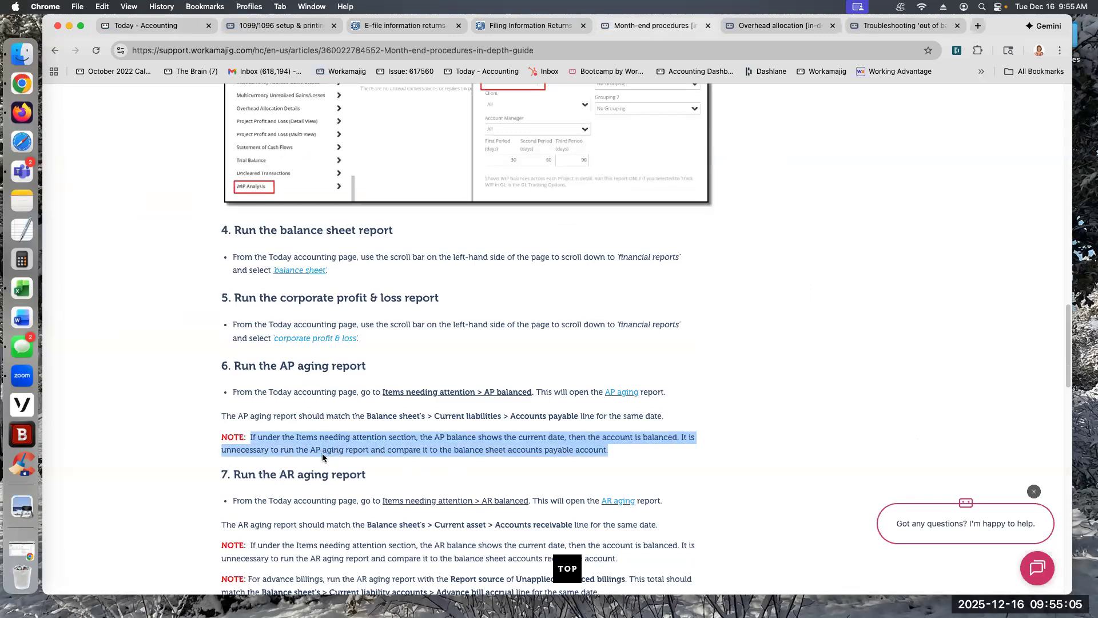
scroll(330, 437, down, 1)
click(329, 435)
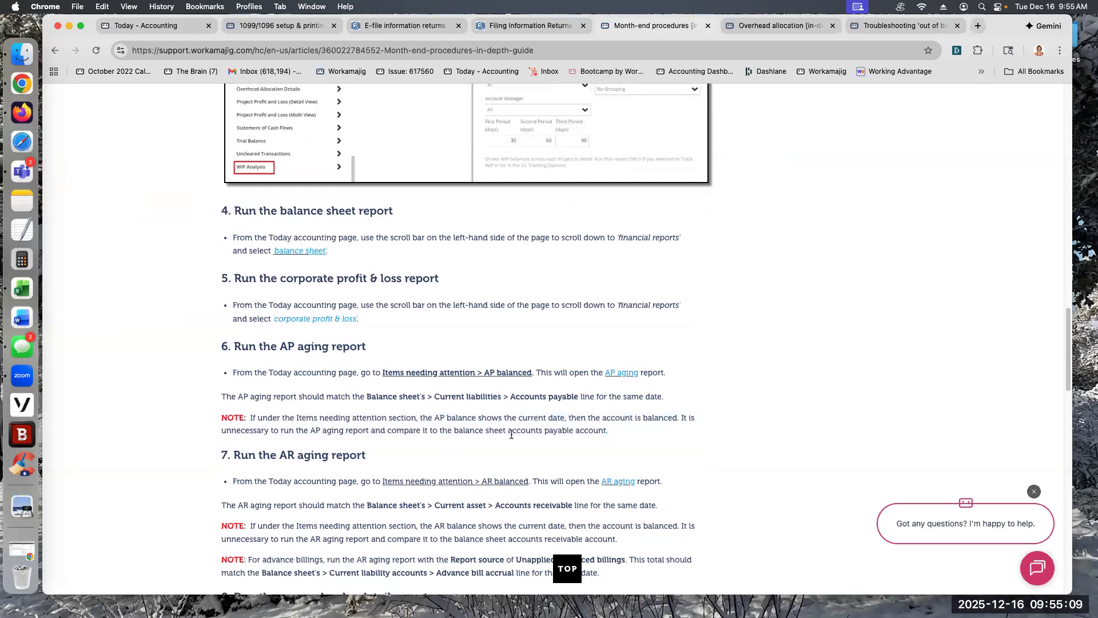
scroll(511, 433, down, 1)
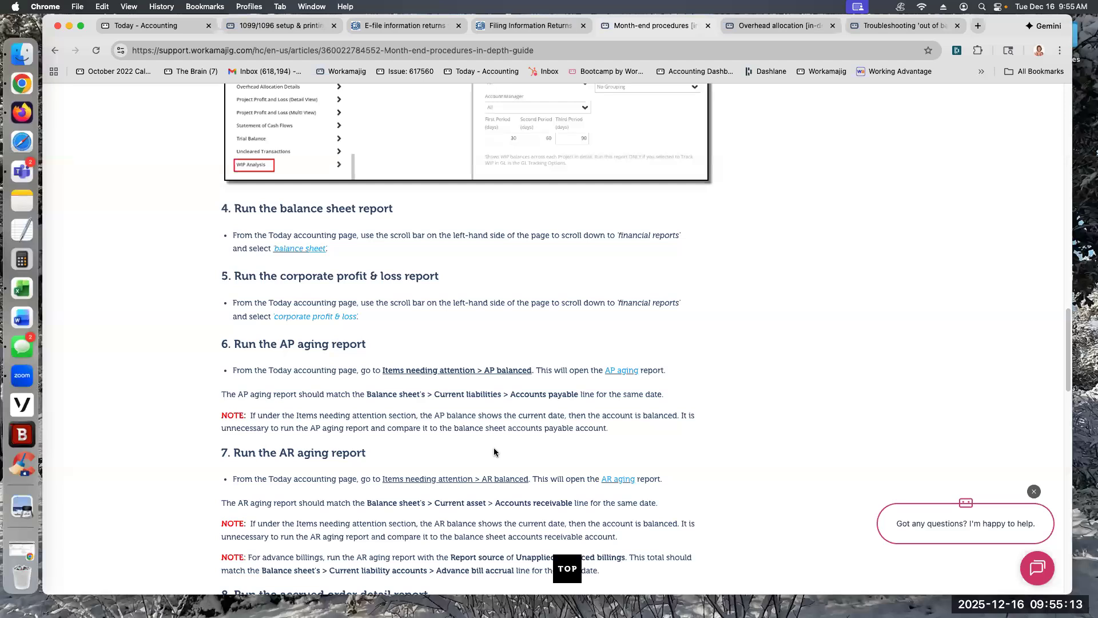
scroll(437, 426, down, 5)
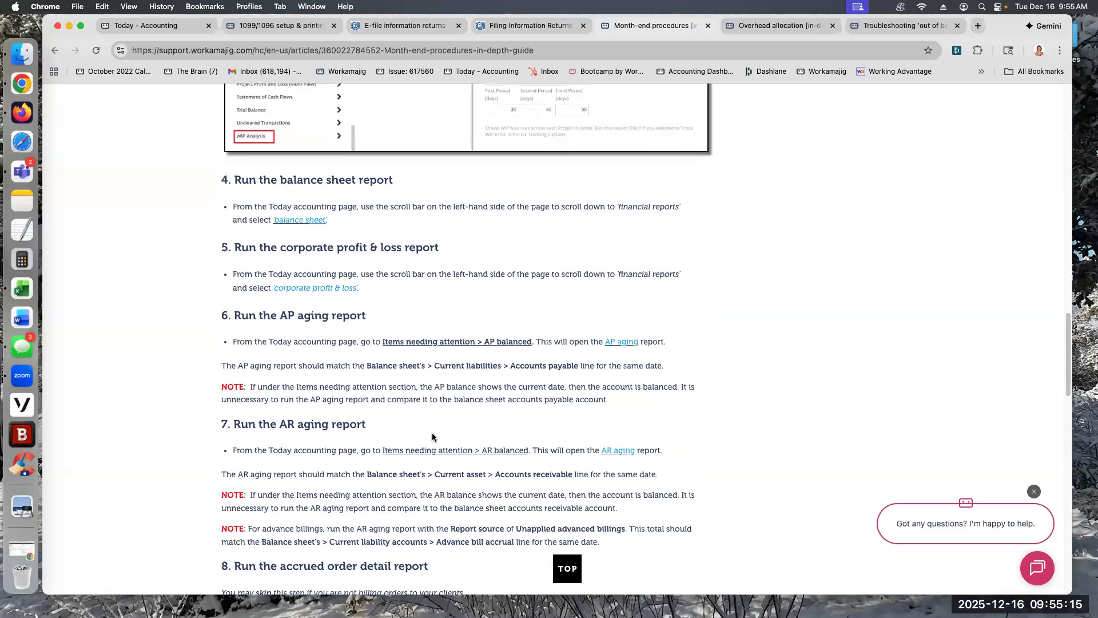
scroll(328, 458, down, 1)
drag(234, 414, 429, 414)
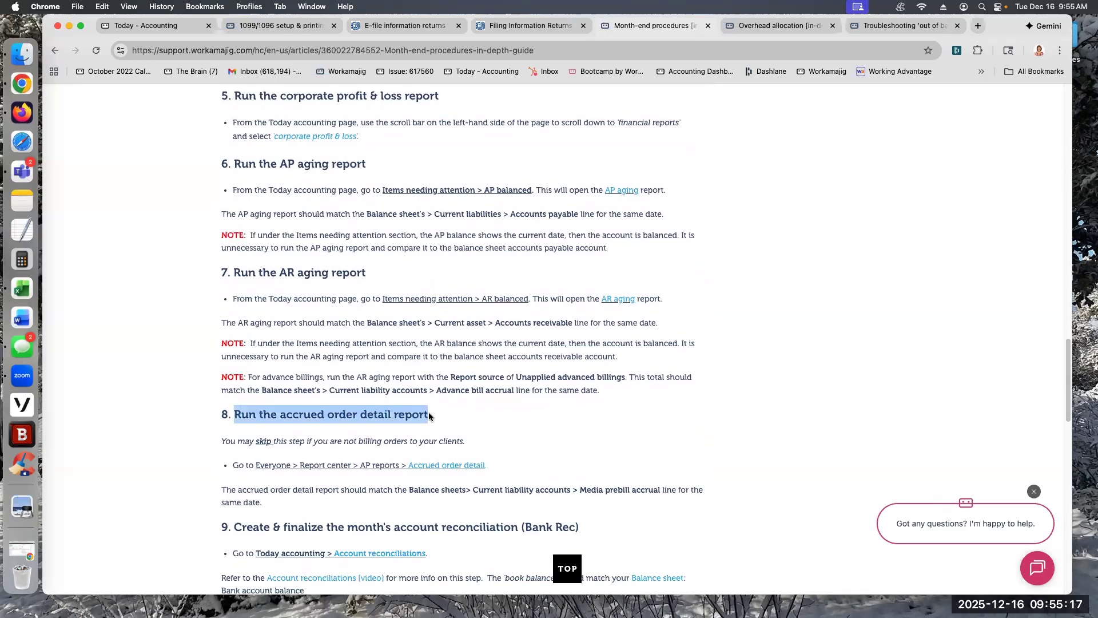
click(461, 420)
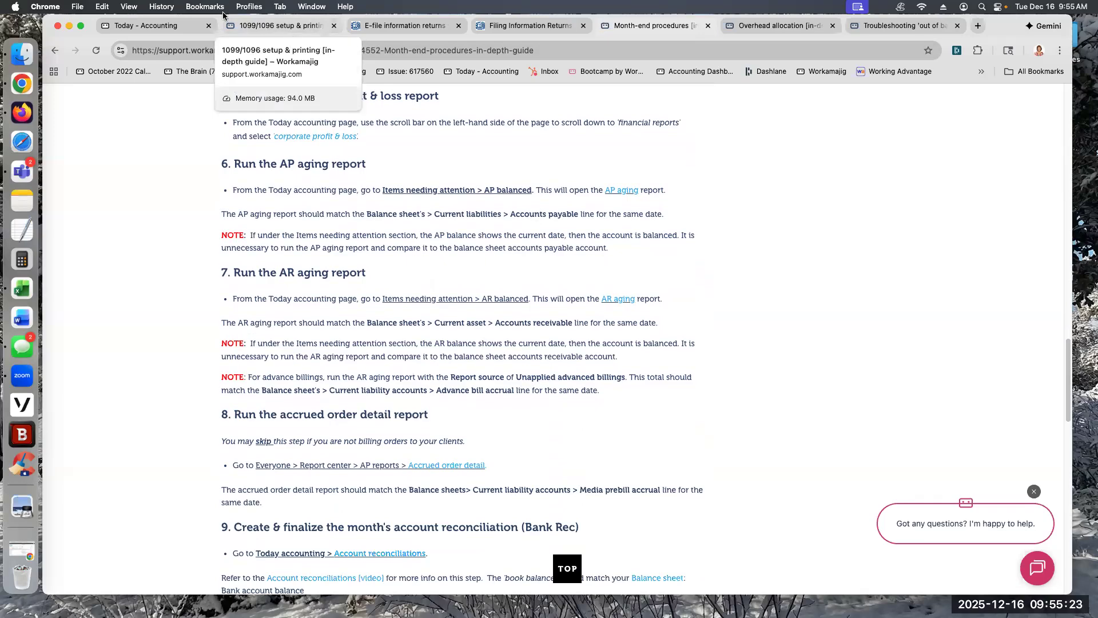
Step: Return to Workamajig, go to the Today - Purchasing page and open the Accrued Order Detail report options
click(140, 25)
click(121, 108)
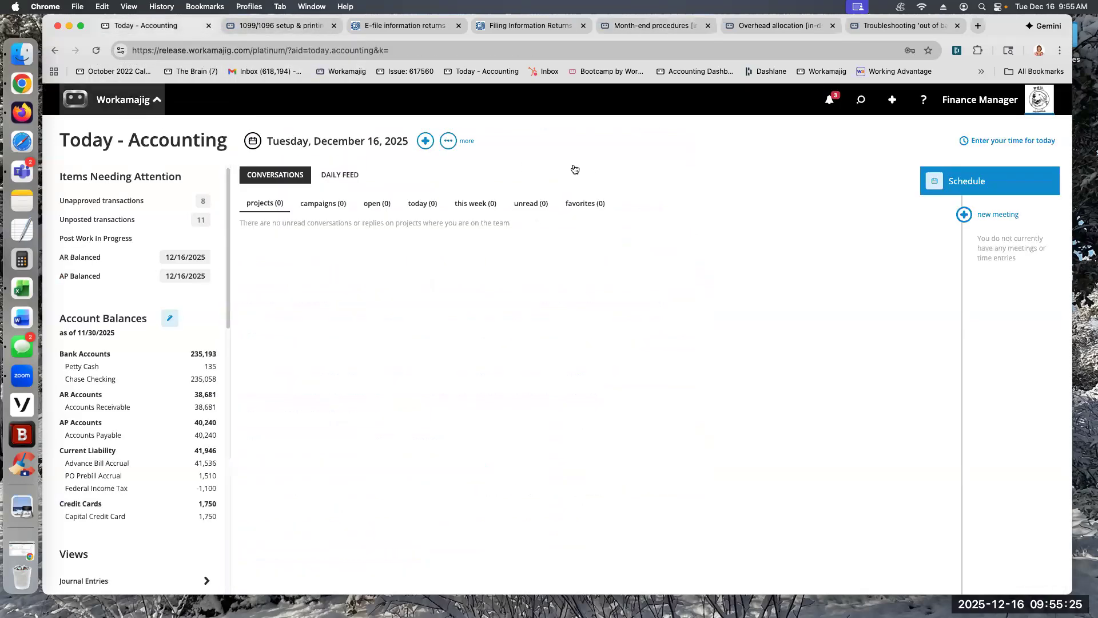
click(553, 163)
click(86, 239)
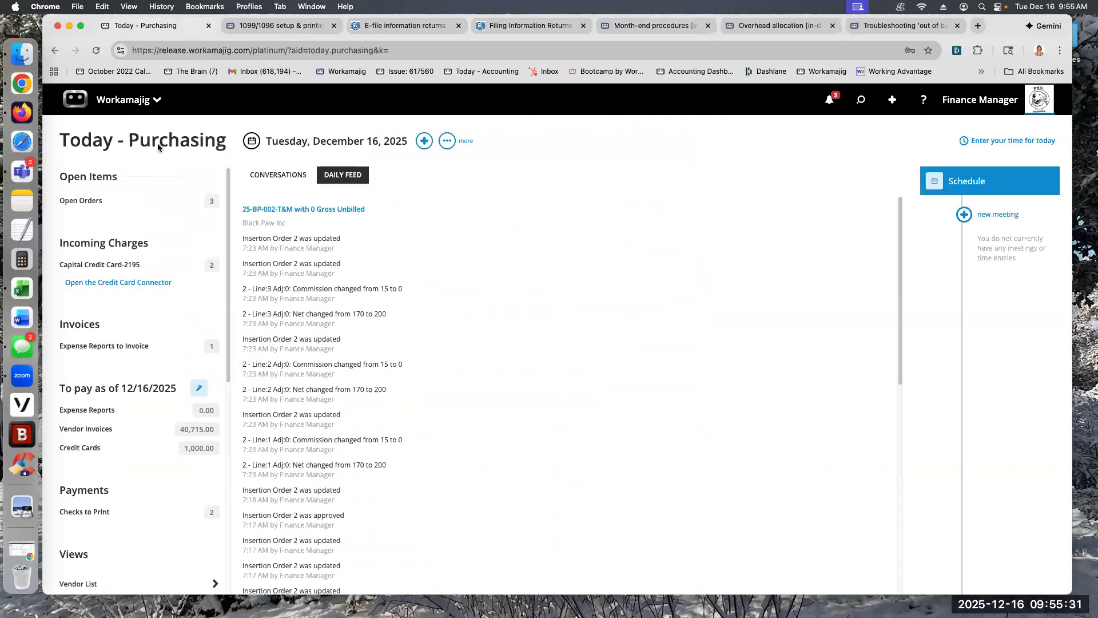
scroll(129, 532, down, 5)
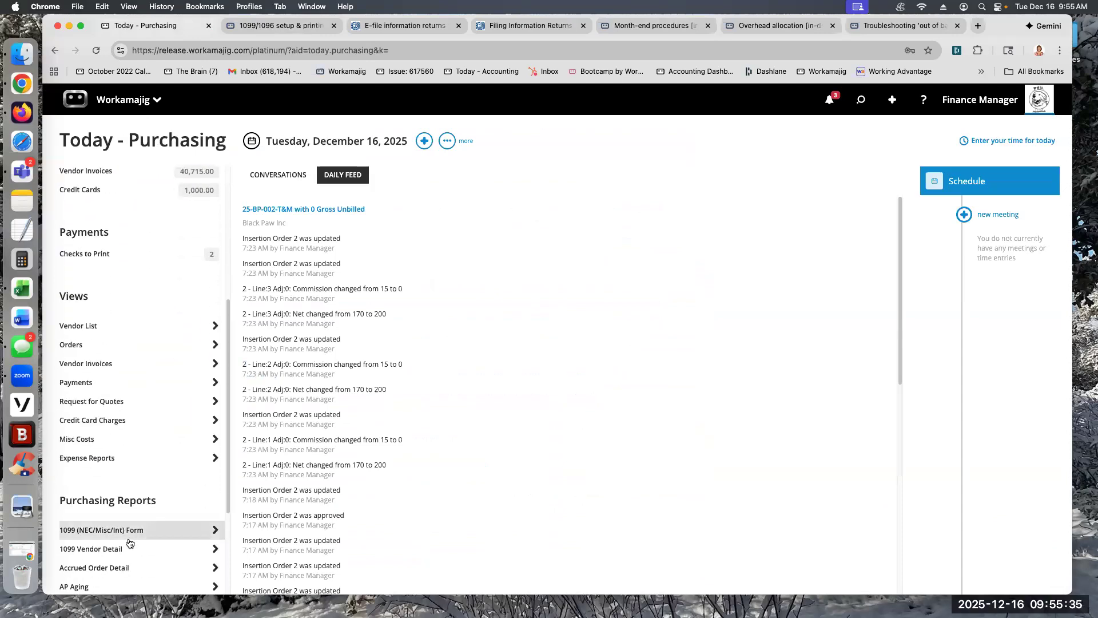
scroll(129, 535, down, 1)
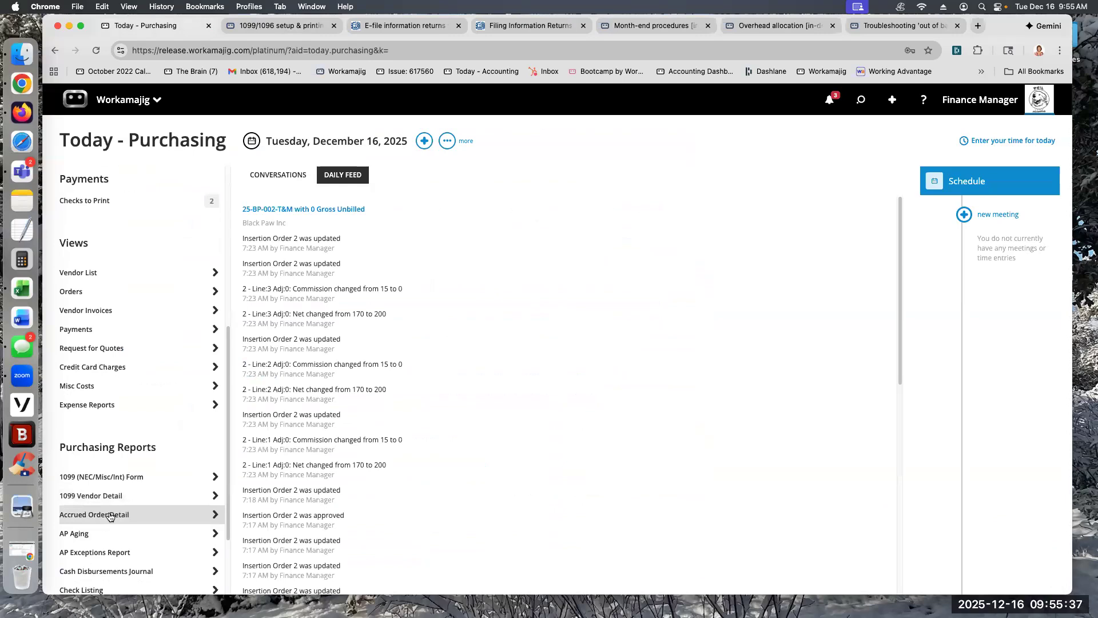
click(113, 515)
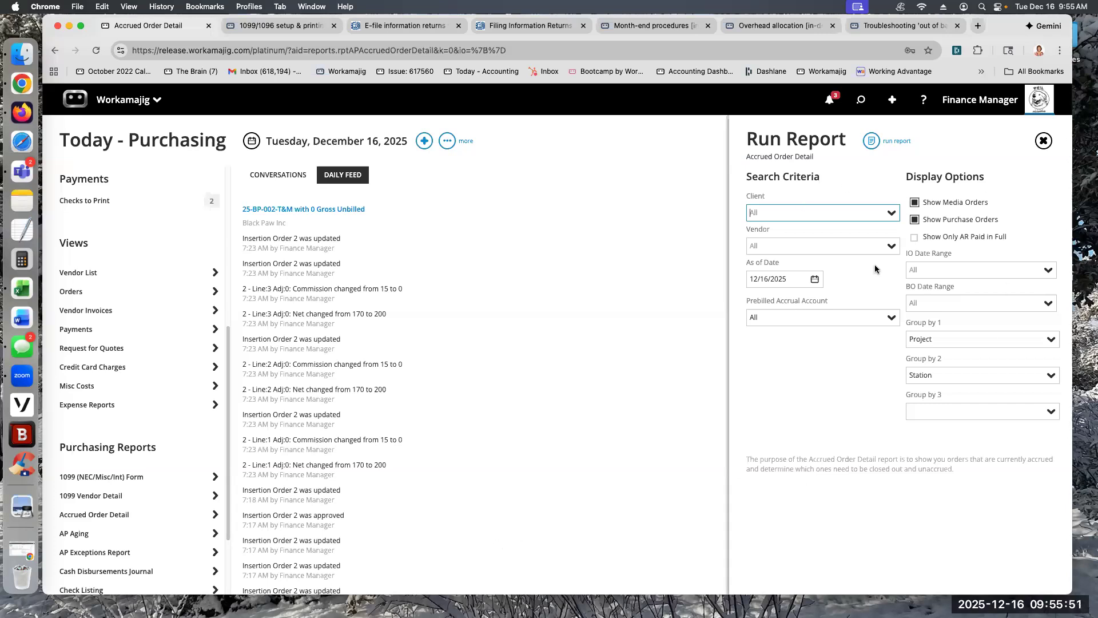
Step: Run the Accrued Order Detail report as of 11/30/2025 and review the PO Prebill Accrual and Media Prebill Accrual account balances
click(817, 278)
click(699, 336)
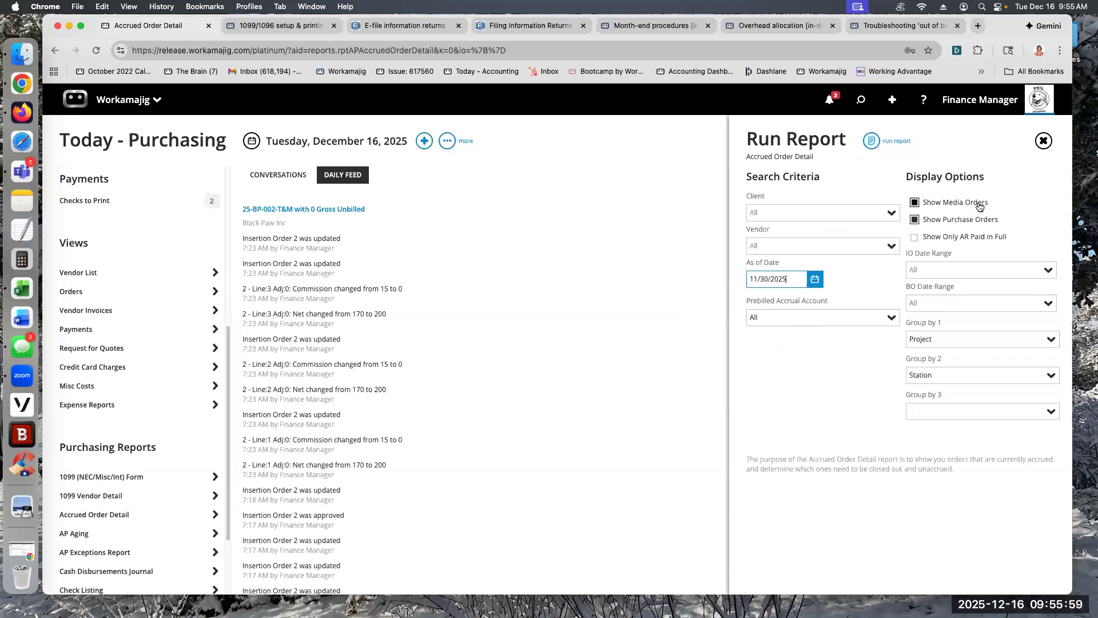
click(885, 142)
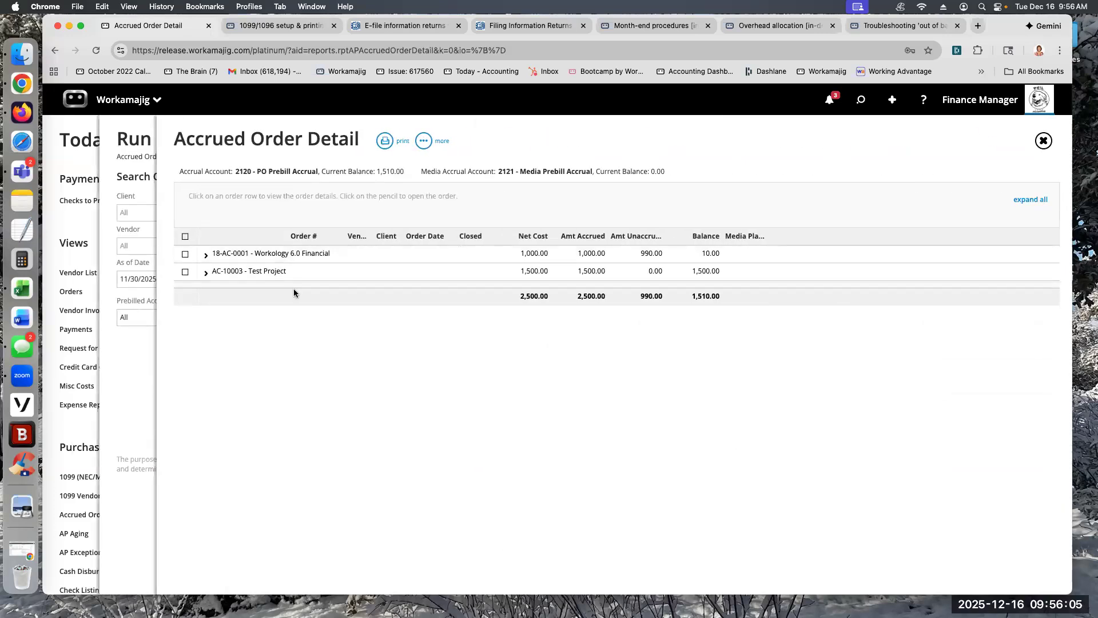
drag(377, 171, 404, 169)
click(257, 170)
drag(497, 168, 603, 169)
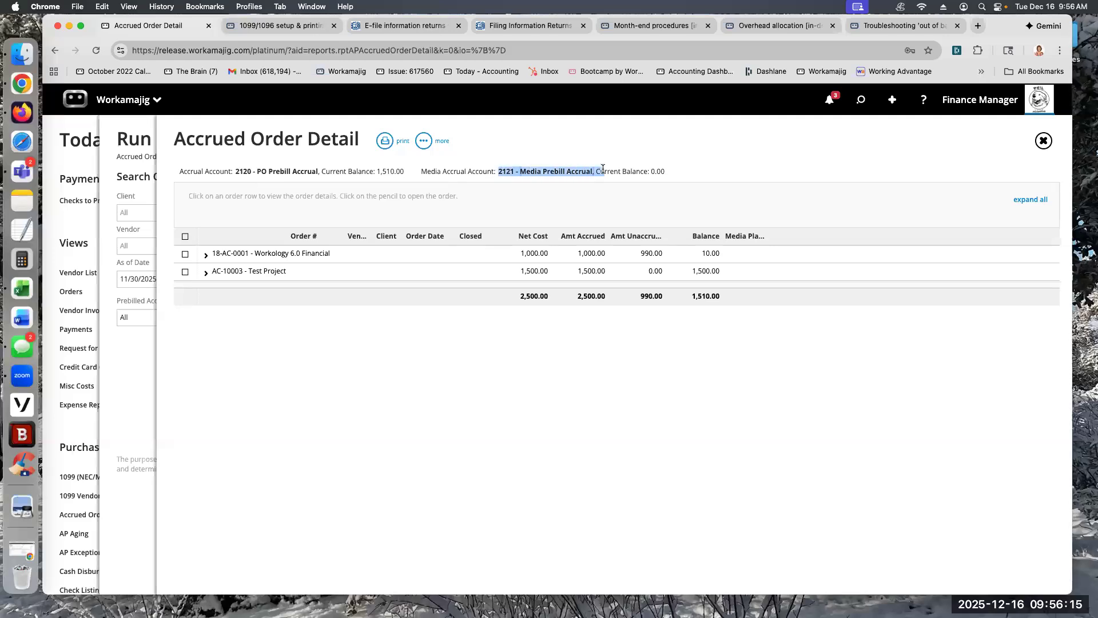
Step: Exclude media orders from the Accrued Order Detail report, rerun it for purchase orders only, and close the results
click(129, 151)
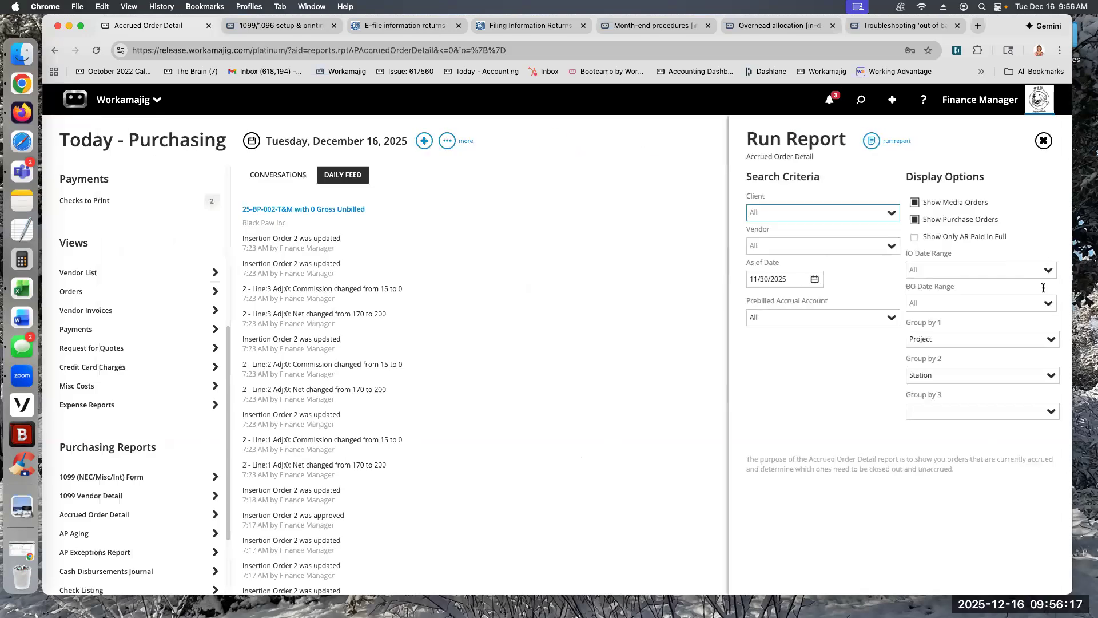
click(922, 204)
click(871, 142)
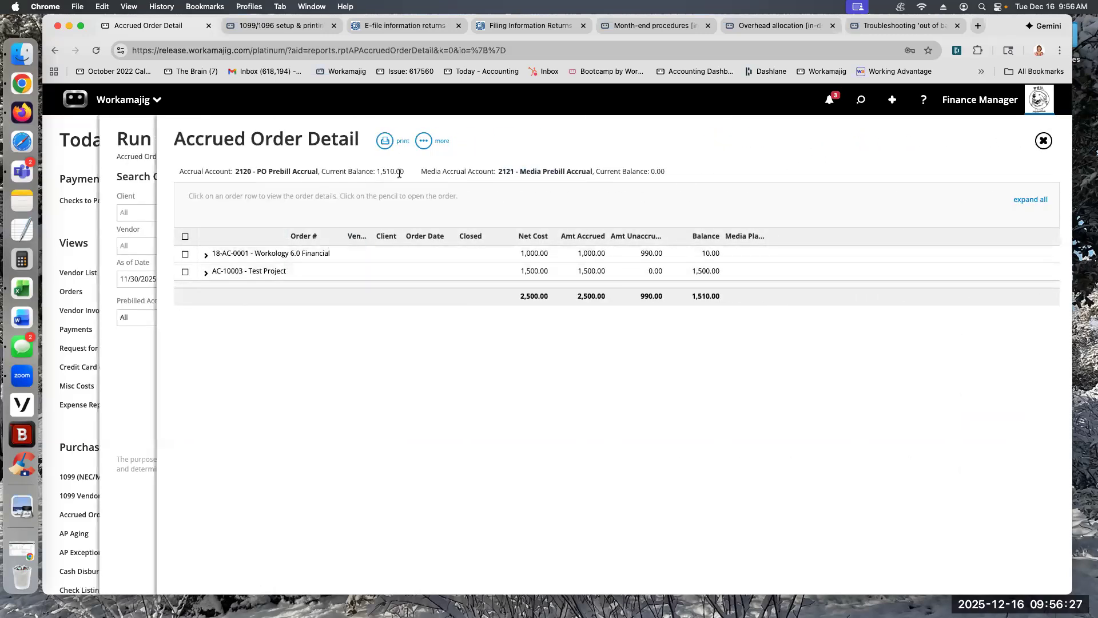
click(1044, 141)
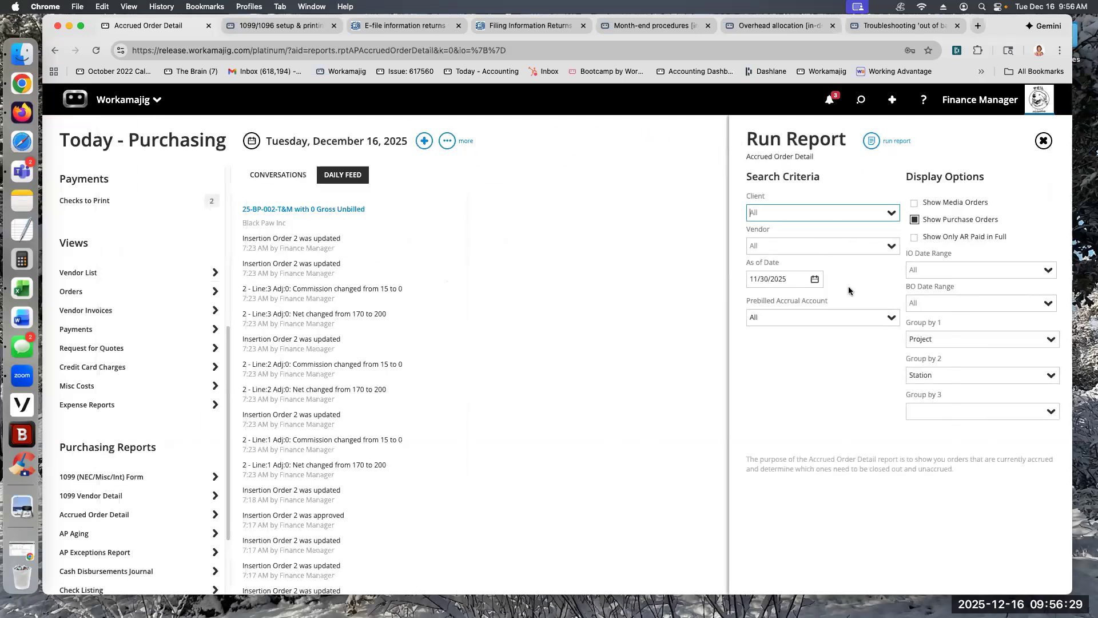
Step: Rerun the purchase-order-only report as of 12/16/2025, check the Media Prebill Accrual balance and expand the AC-10003 Test Project details
click(815, 279)
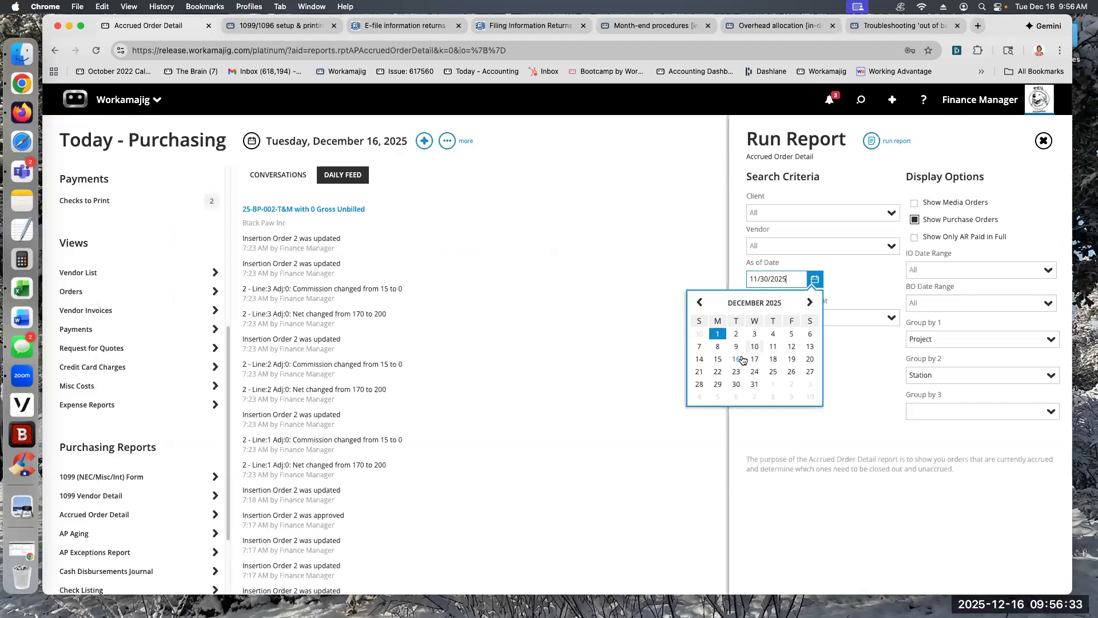
click(736, 359)
click(869, 144)
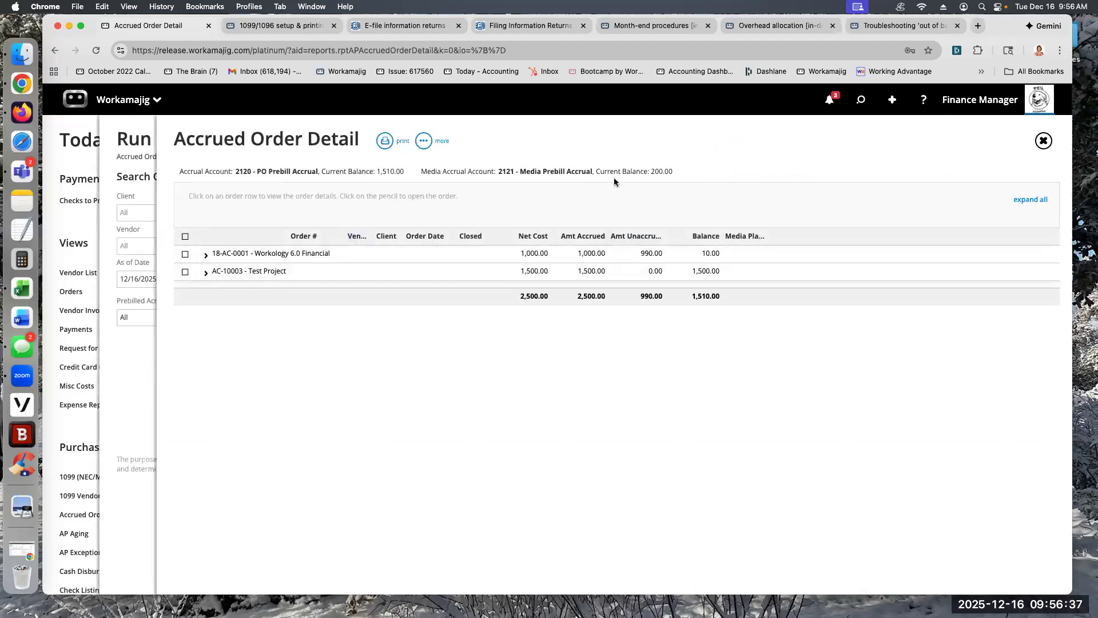
drag(650, 172, 671, 172)
click(204, 276)
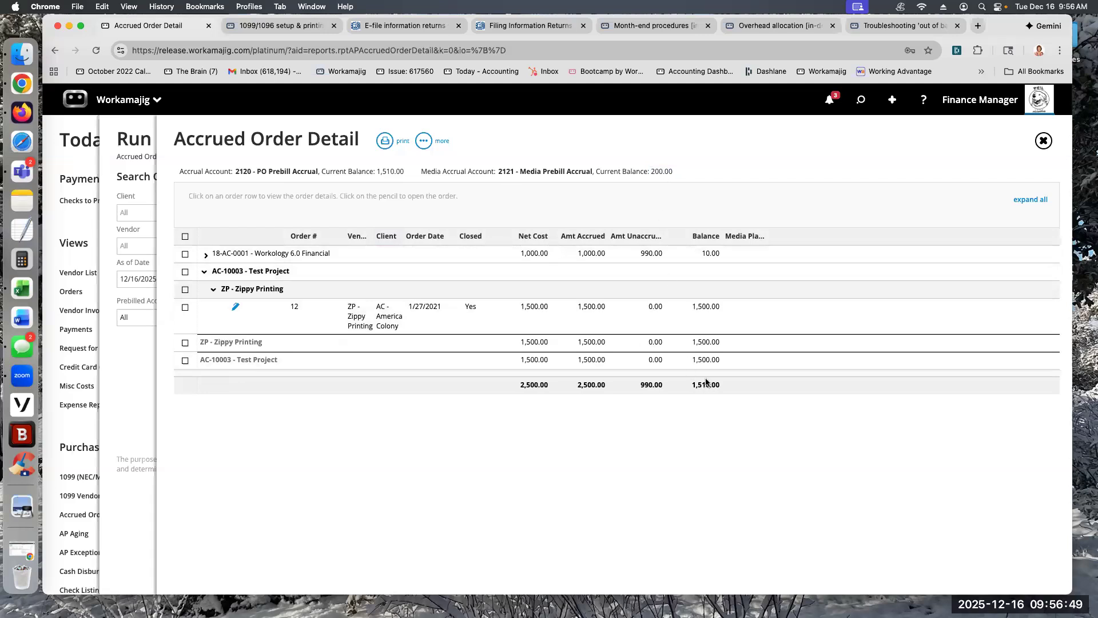
Step: Include media orders again and rerun the Accrued Order Detail report with both order types
click(146, 158)
click(914, 204)
click(878, 142)
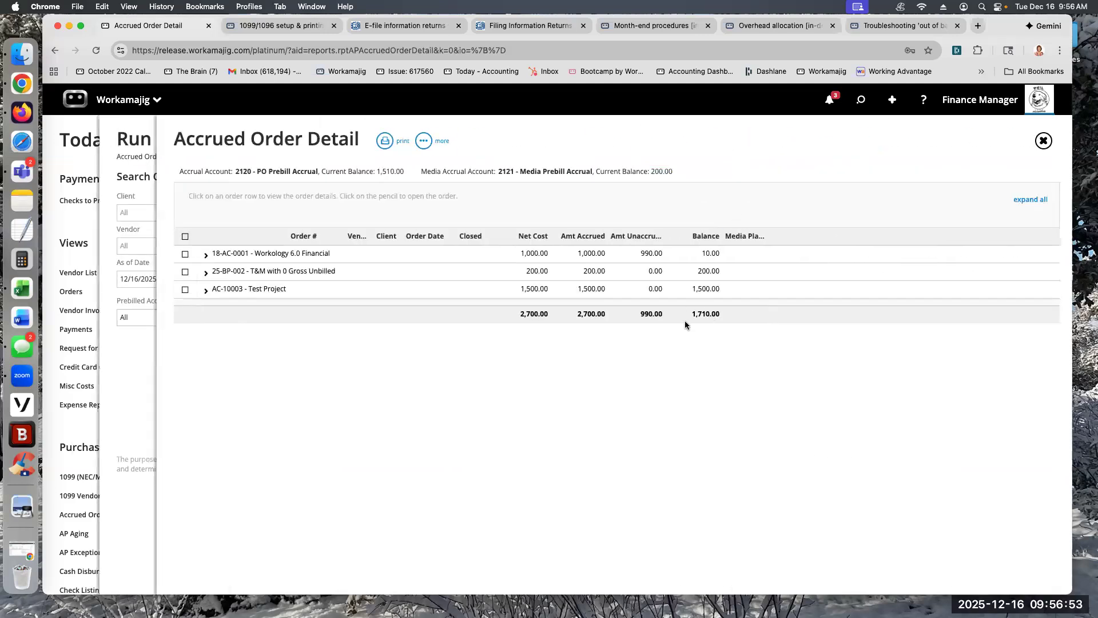
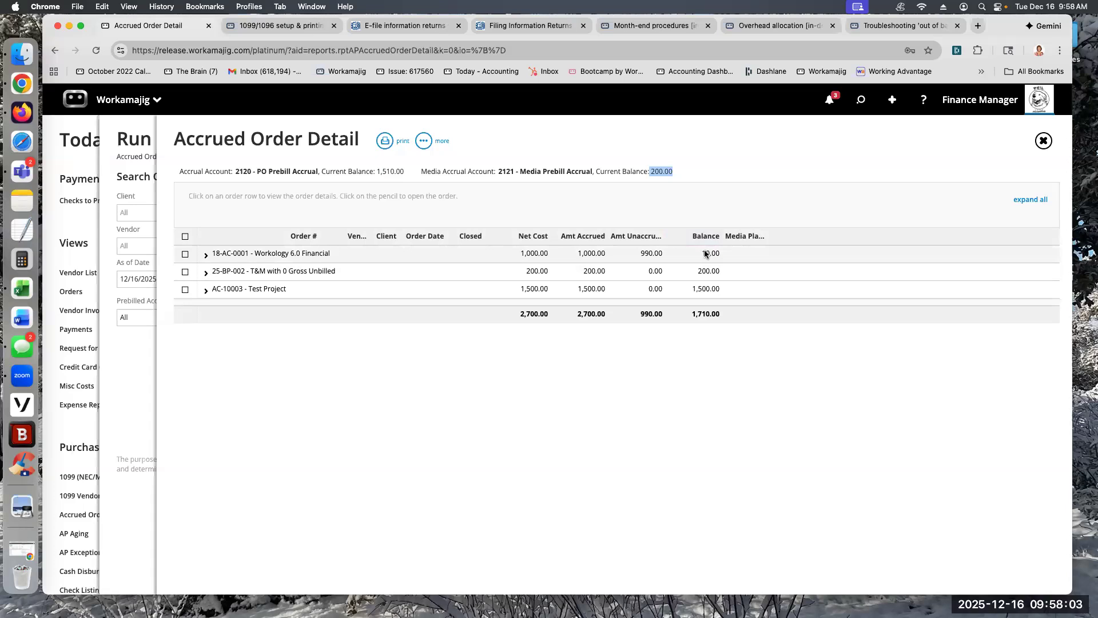
Step: Open the Zippy Printing vendor invoice 10.24.25 from recent items, examine its printing line, and return to the Accrued Order Detail report
click(861, 99)
click(839, 175)
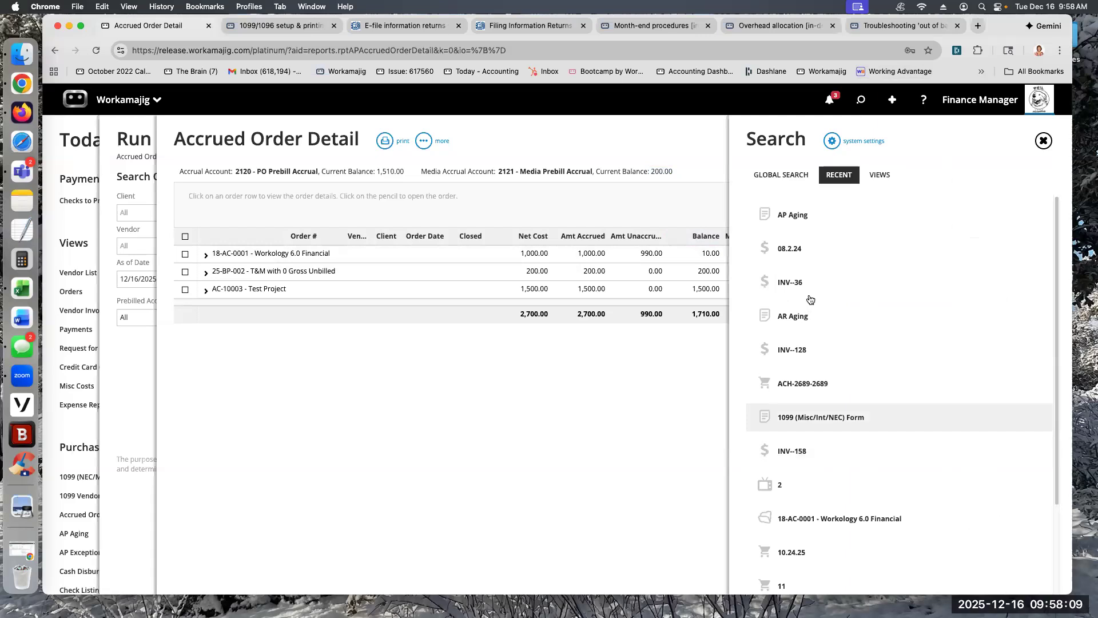
scroll(792, 498, down, 3)
click(792, 466)
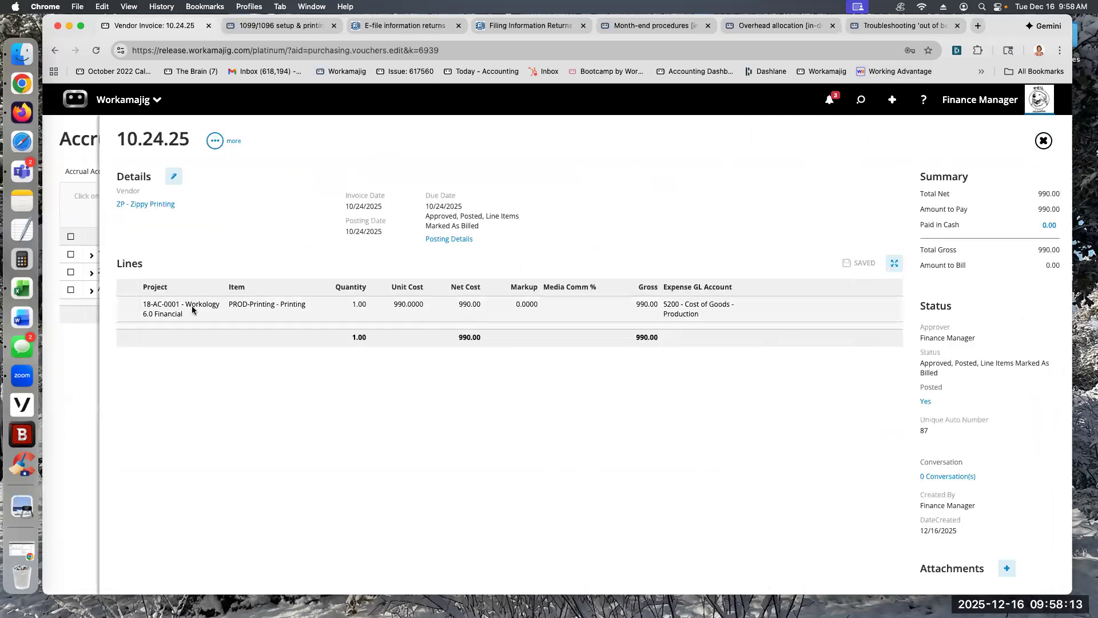
click(167, 309)
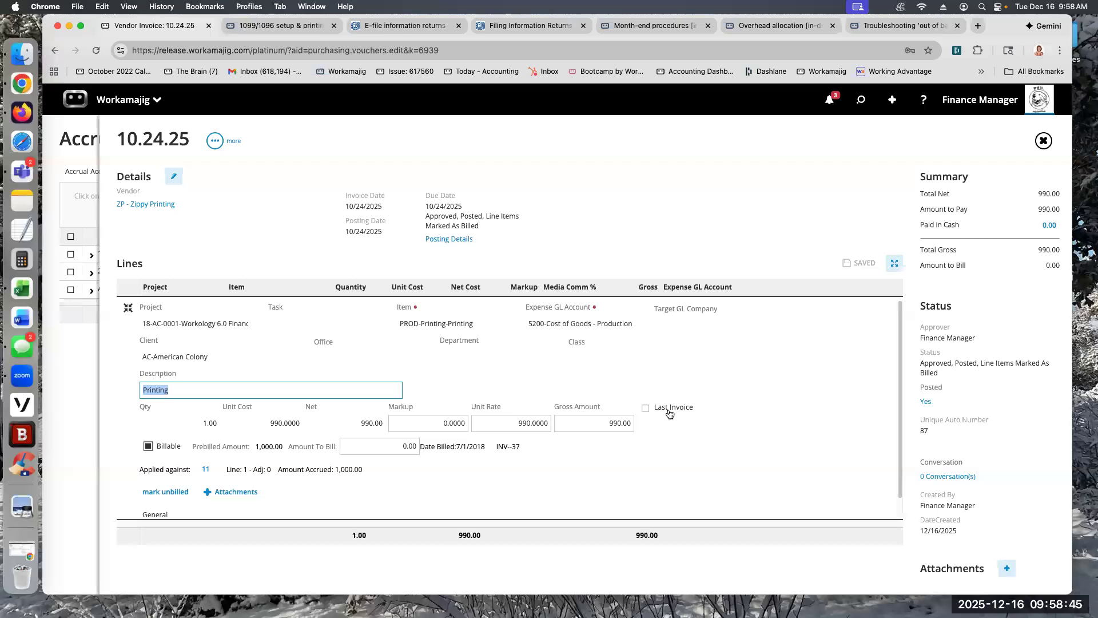
click(89, 166)
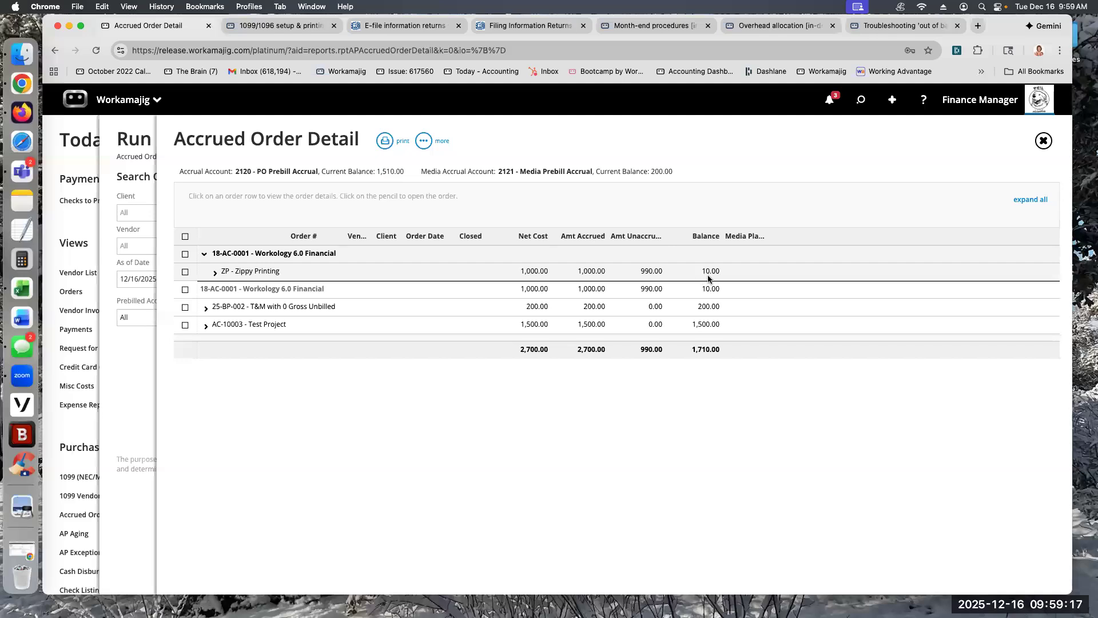
Step: Close the Zippy Printing order under 18-AC-0001 and complete its accrual with posting date 11/30/2025, automatic reversal posting and prebilled only
click(216, 272)
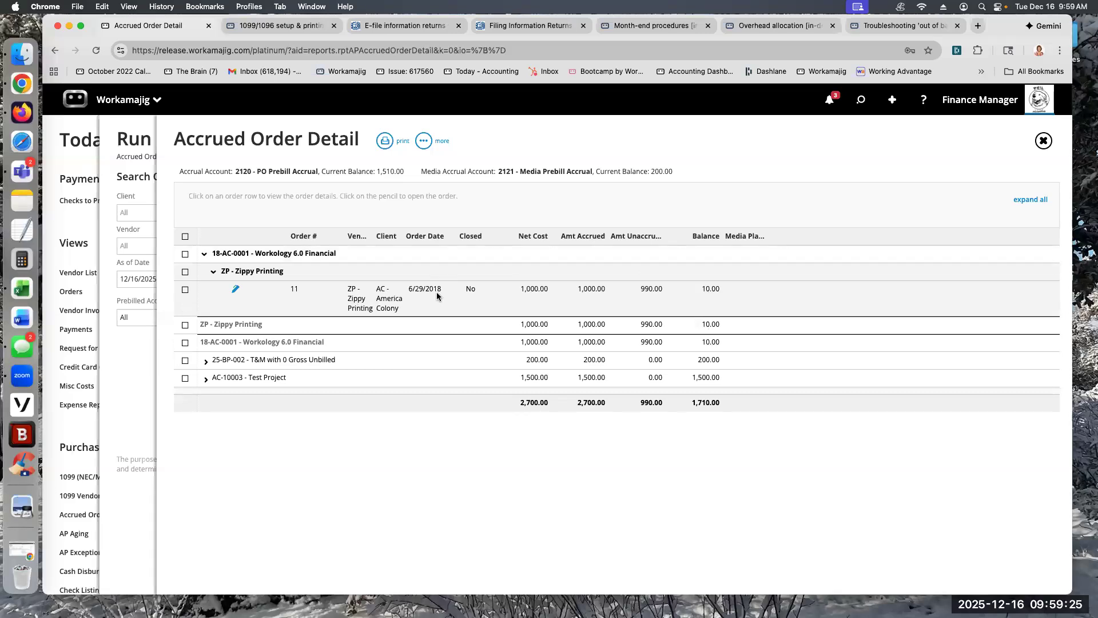
click(185, 290)
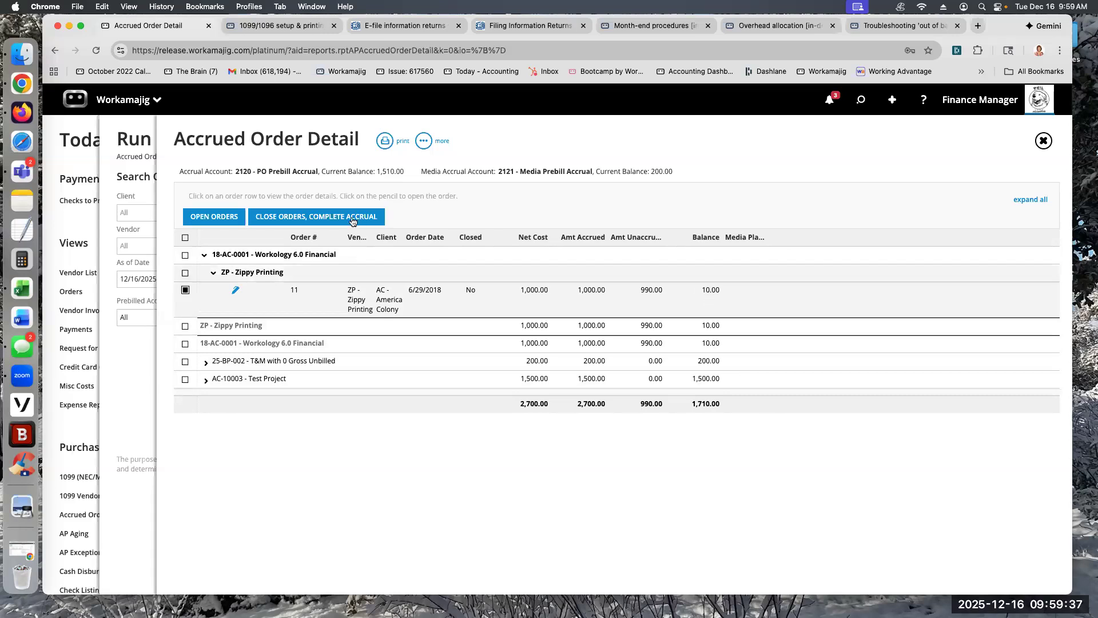
click(295, 218)
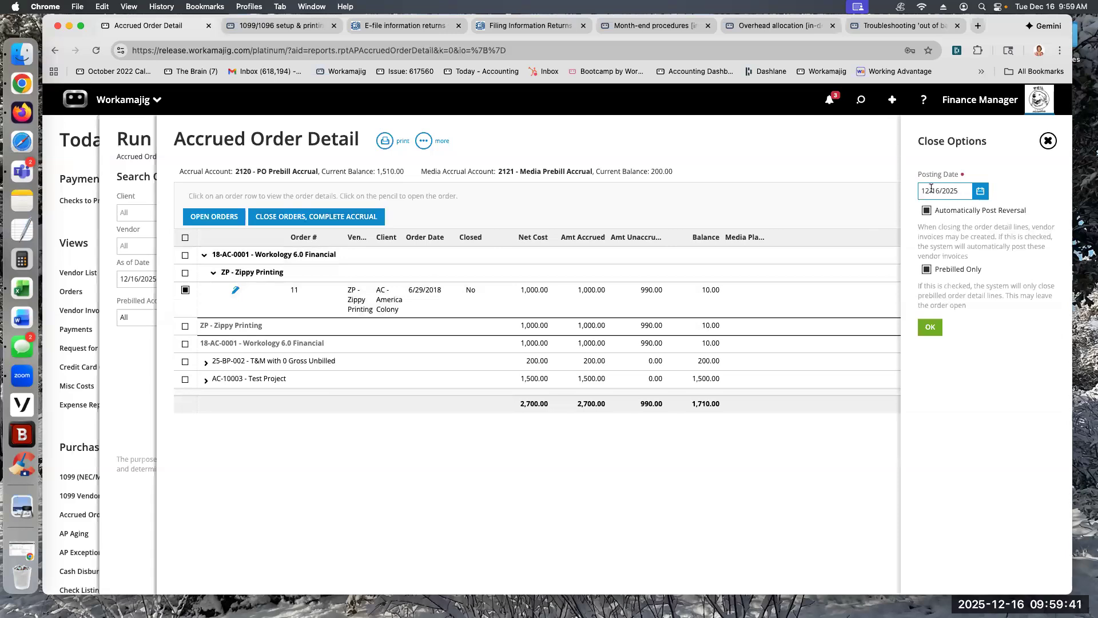
click(980, 191)
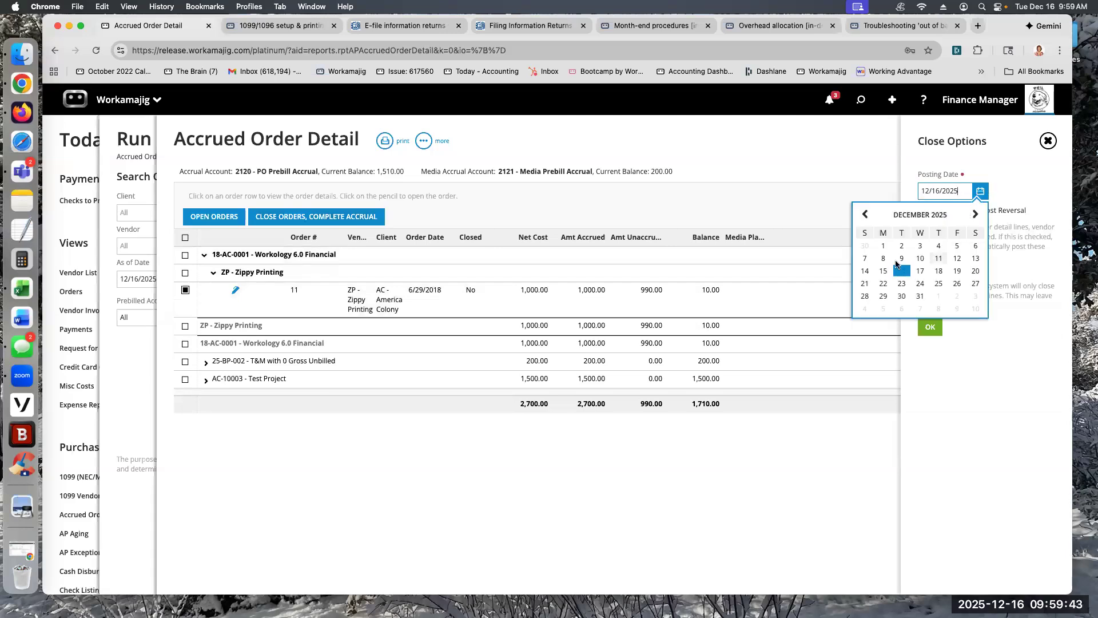
click(864, 246)
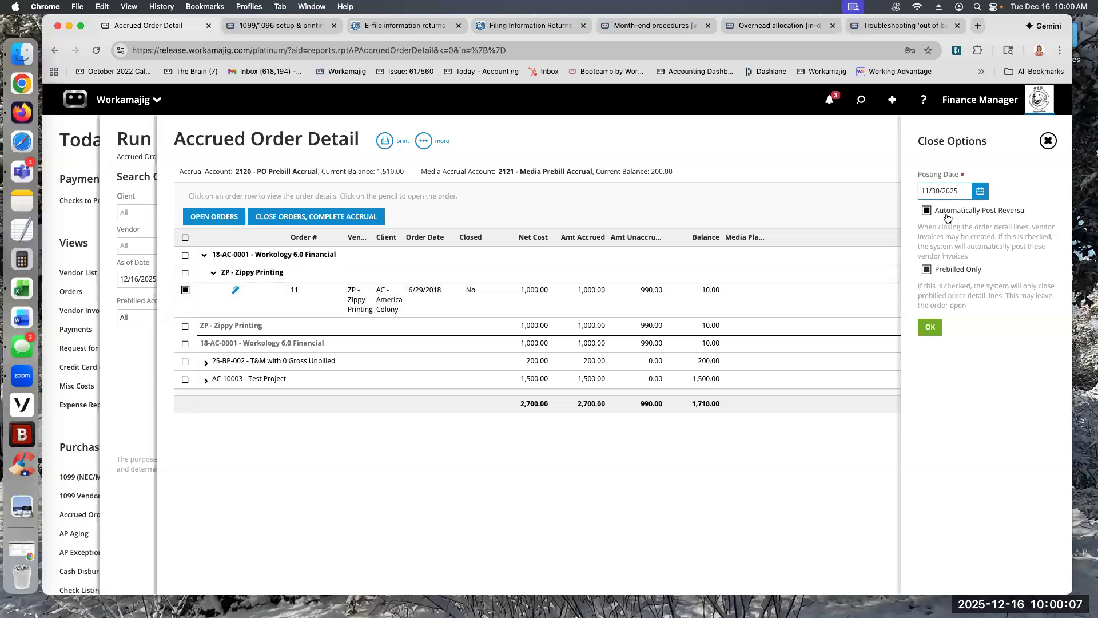
click(930, 328)
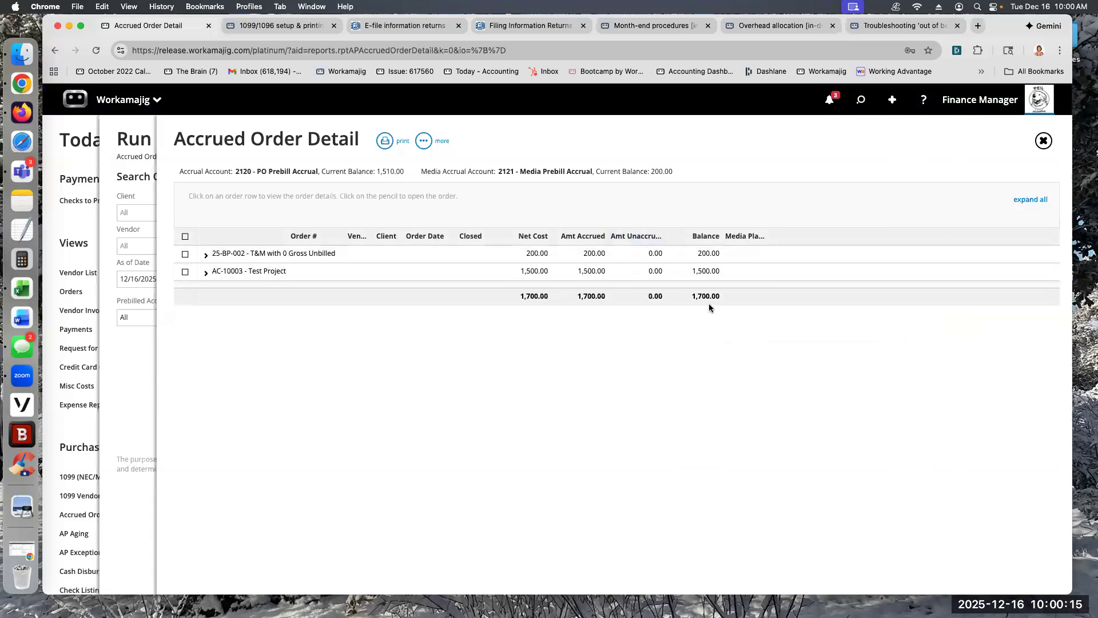
Step: Reopen vendor invoice 10.24.25 and examine the line details of the Zippy Printing purchase order it is applied against
click(858, 101)
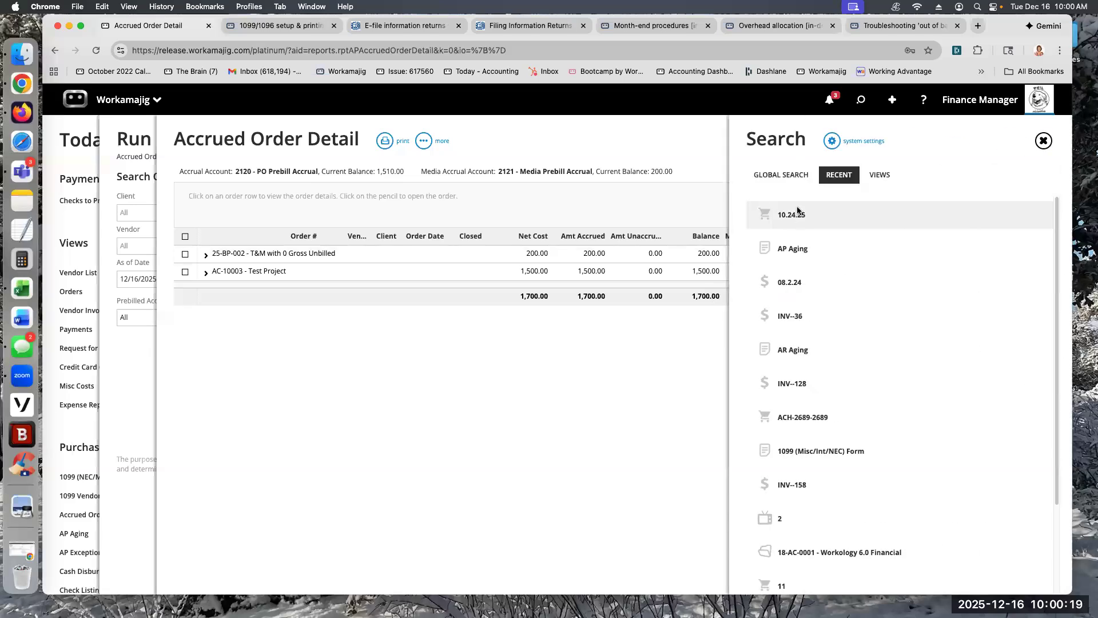
click(799, 214)
click(270, 313)
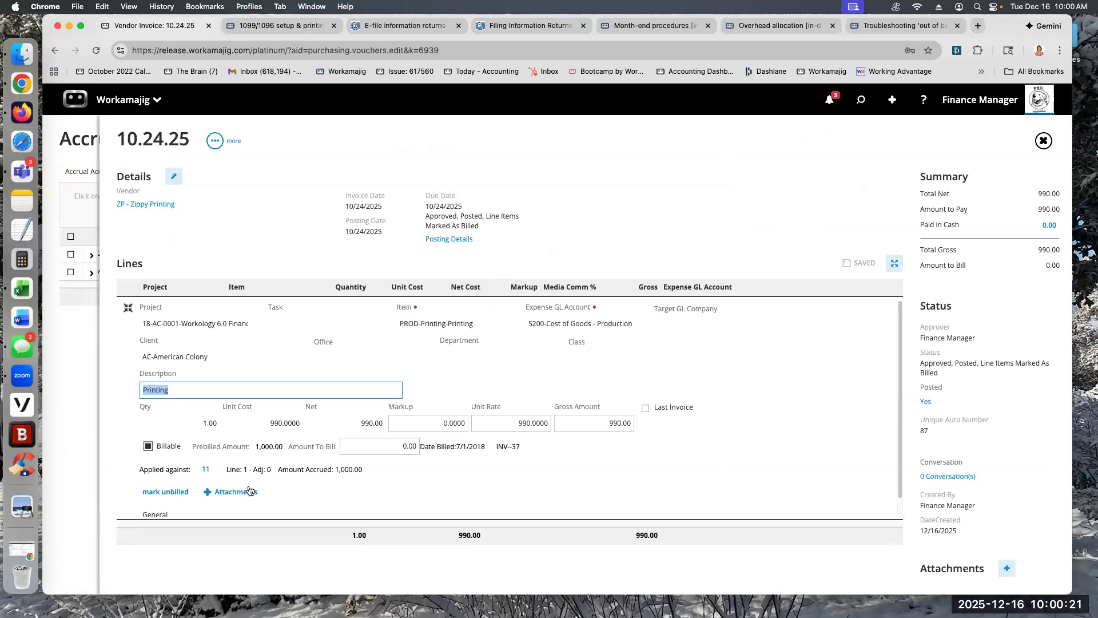
click(205, 469)
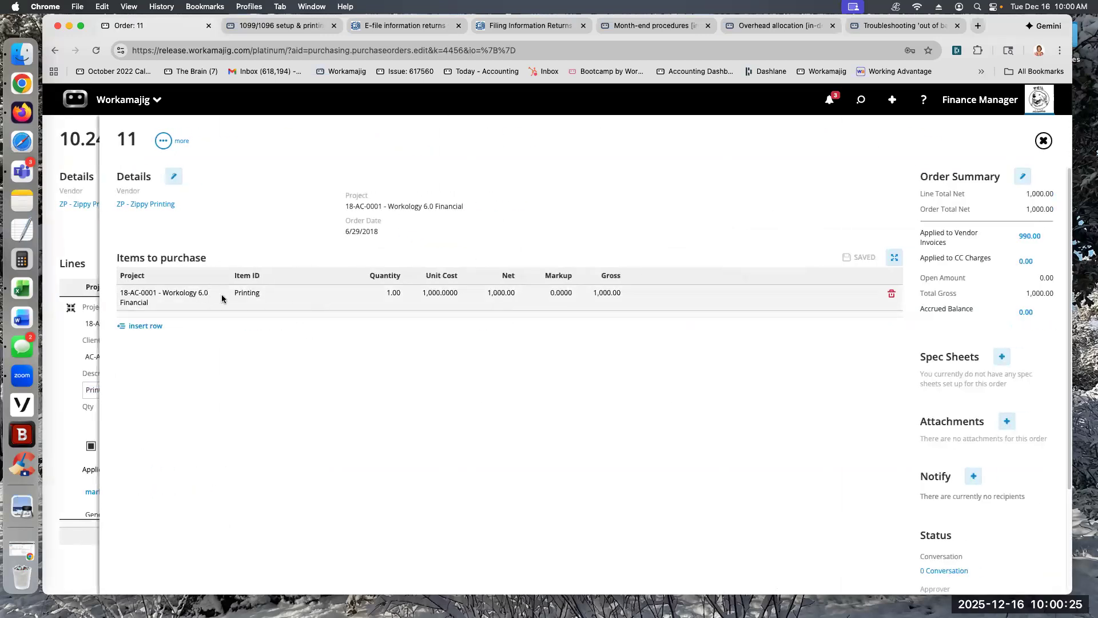
click(223, 298)
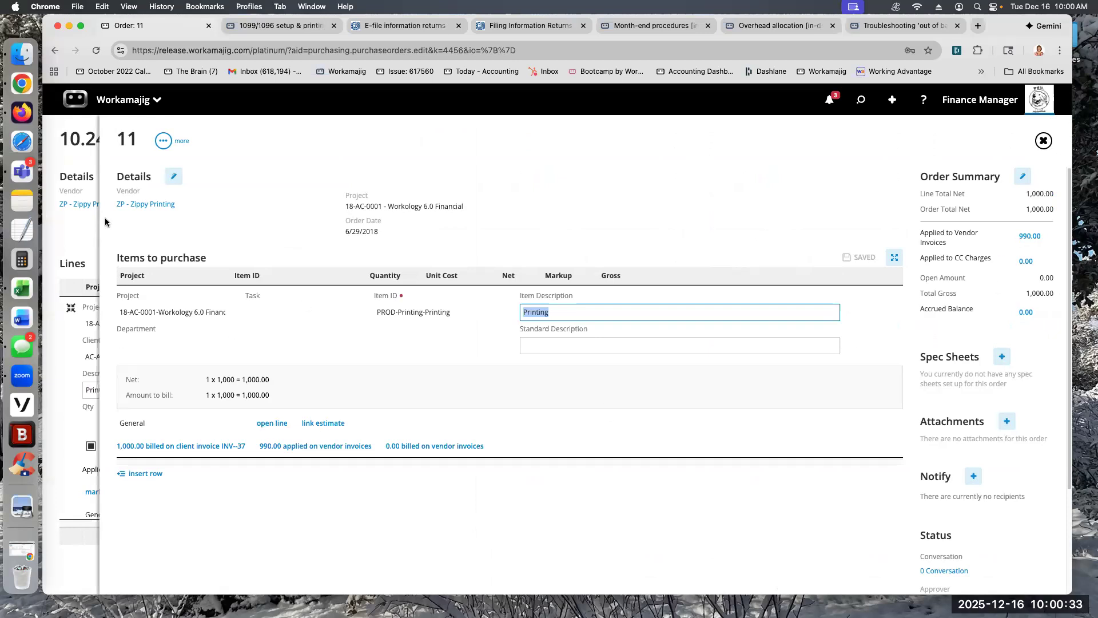
click(91, 246)
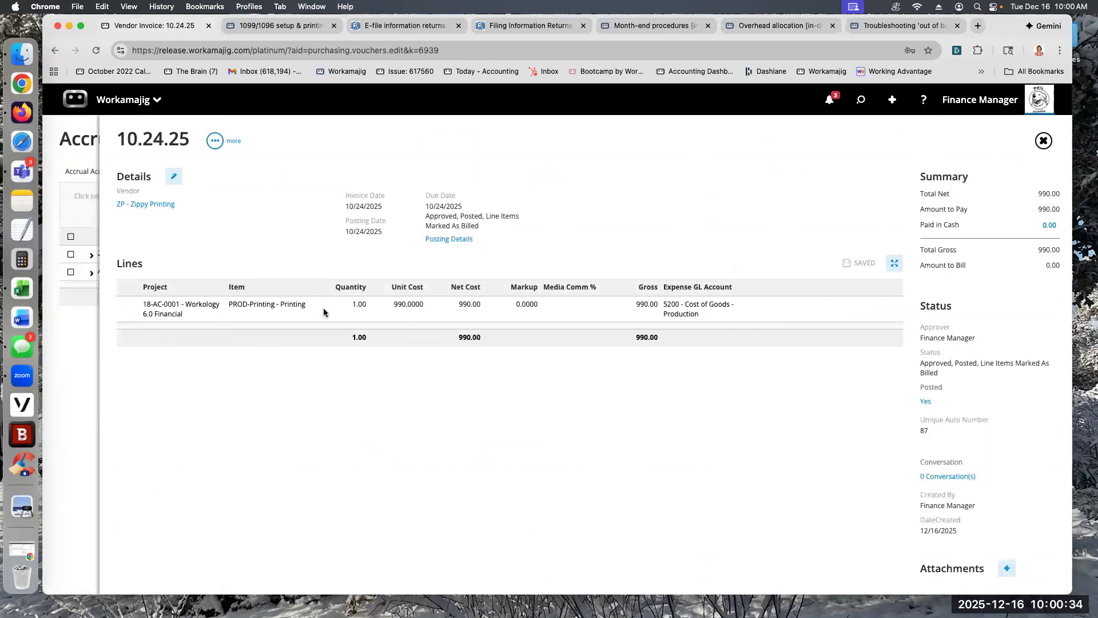
click(279, 314)
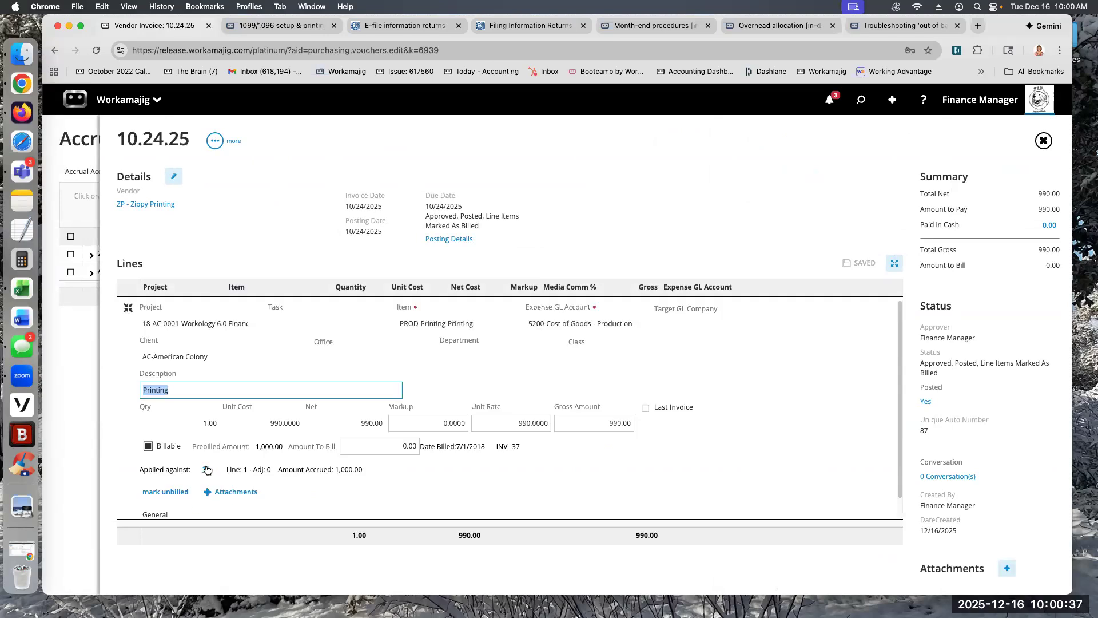
click(207, 470)
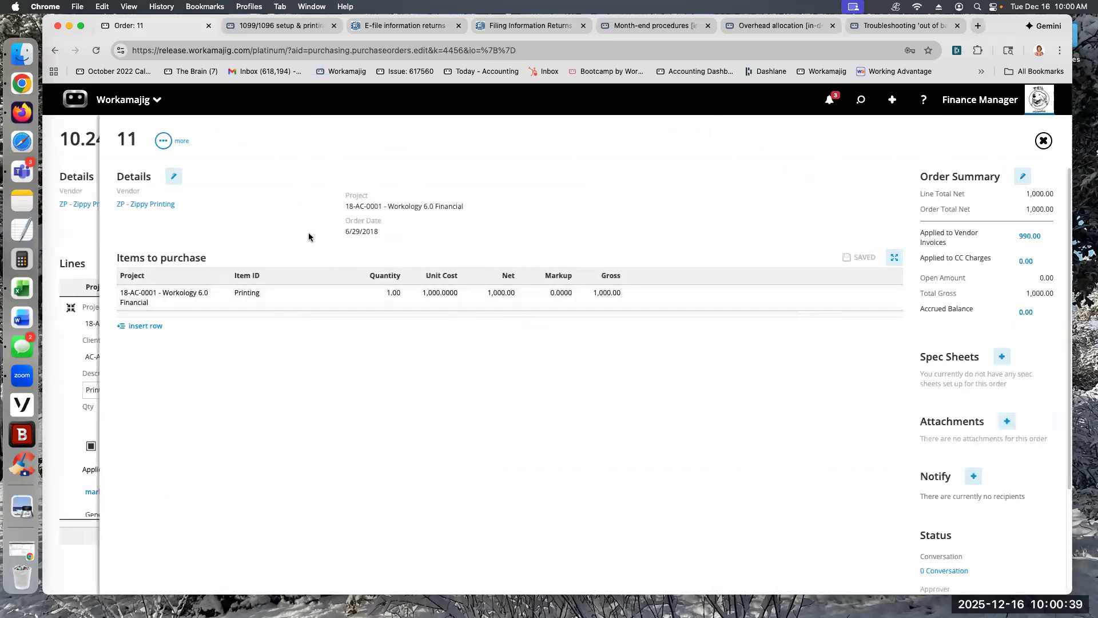
click(232, 298)
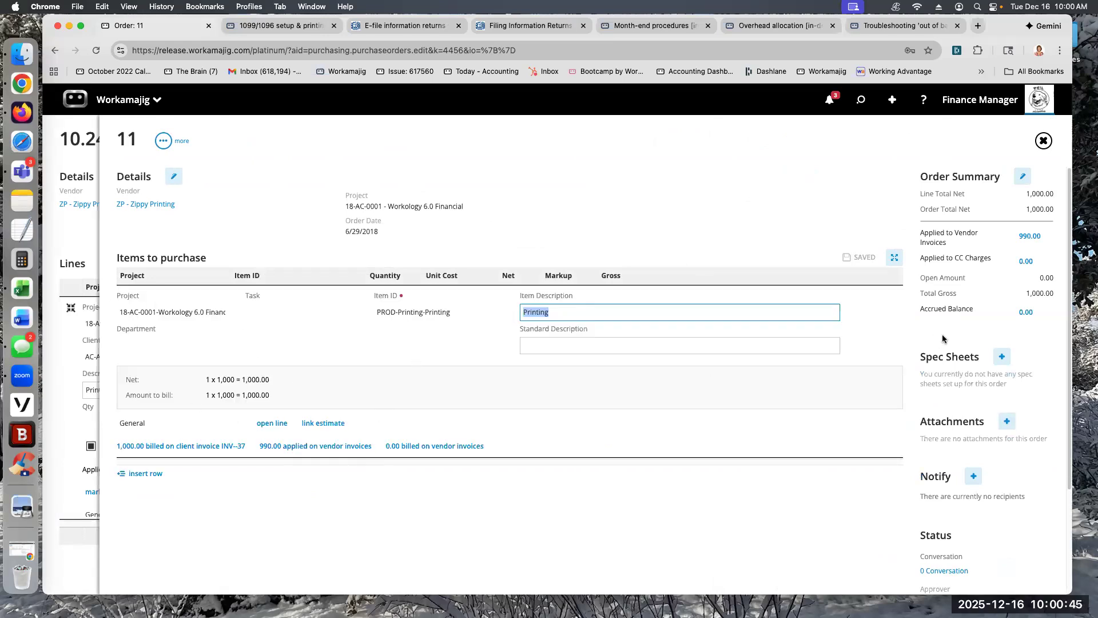
Step: Open the 11/30/2025 vendor invoice applied to the Zippy Printing order, review its description and posting details, and return to the order
click(1029, 236)
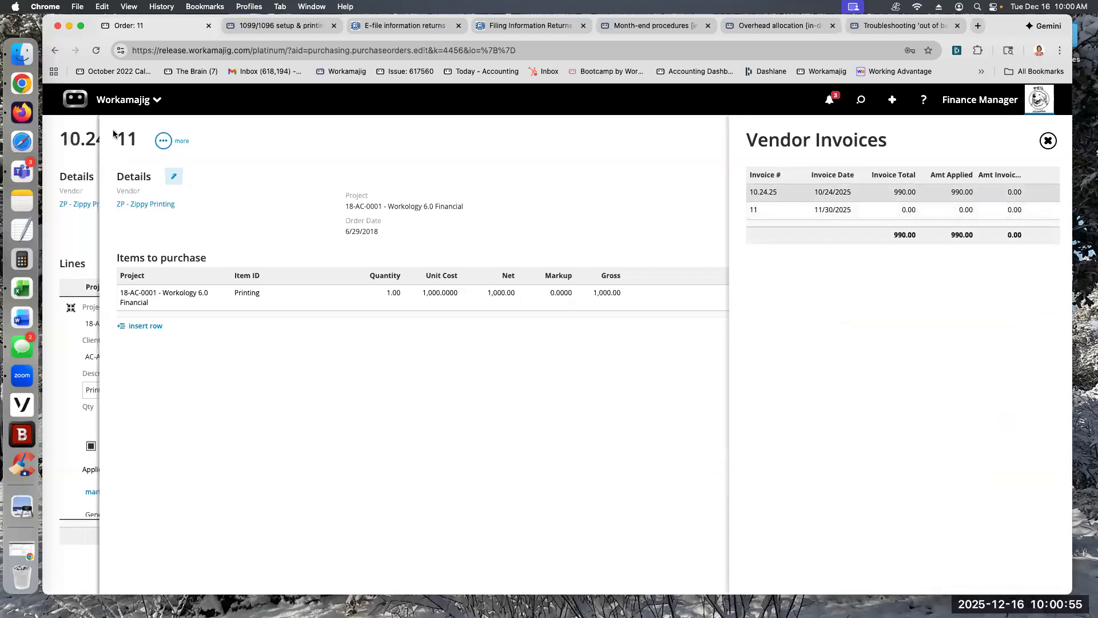
click(821, 212)
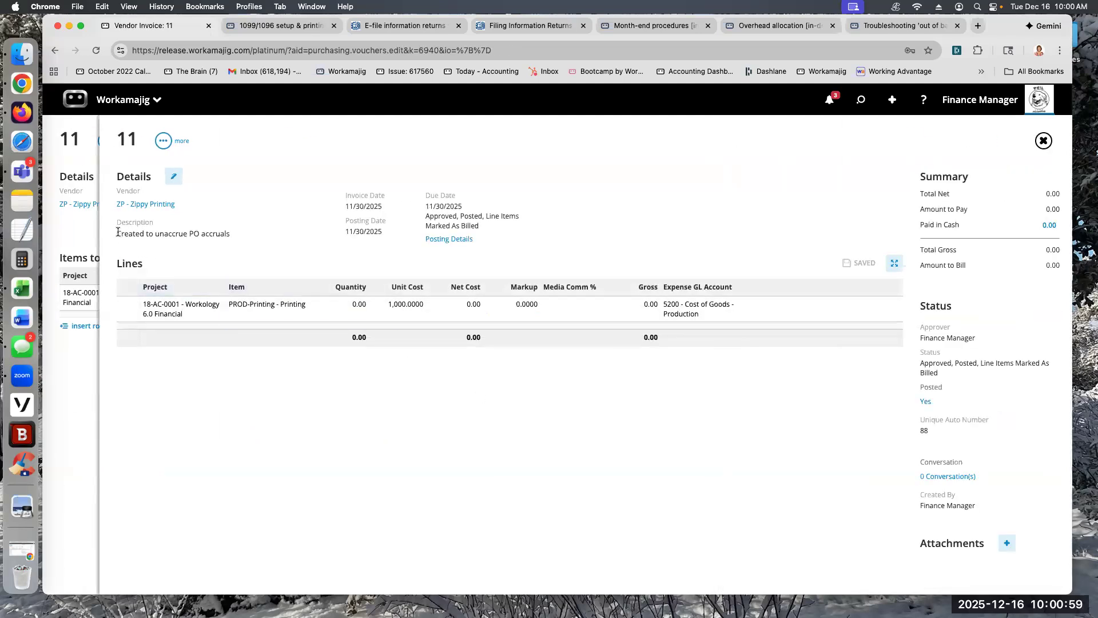
drag(117, 233, 235, 234)
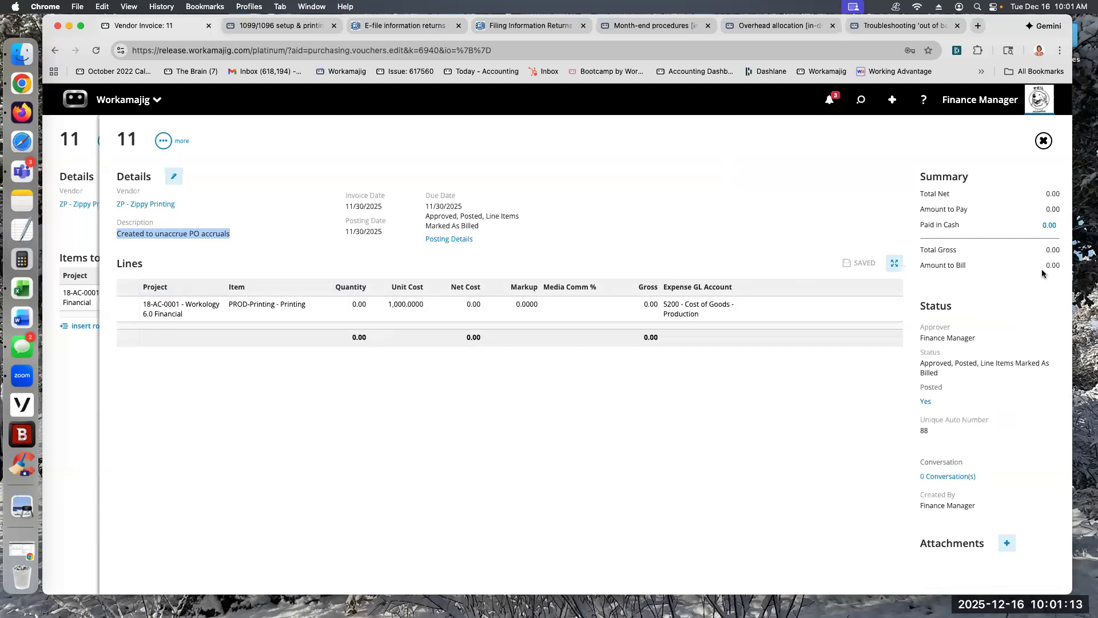
click(441, 241)
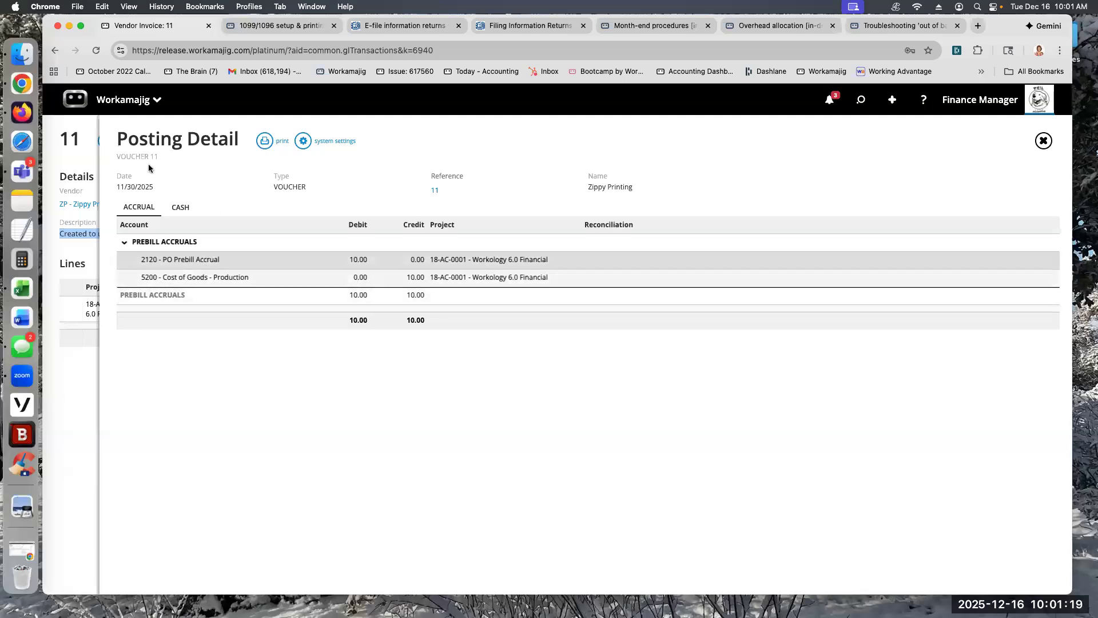
click(85, 163)
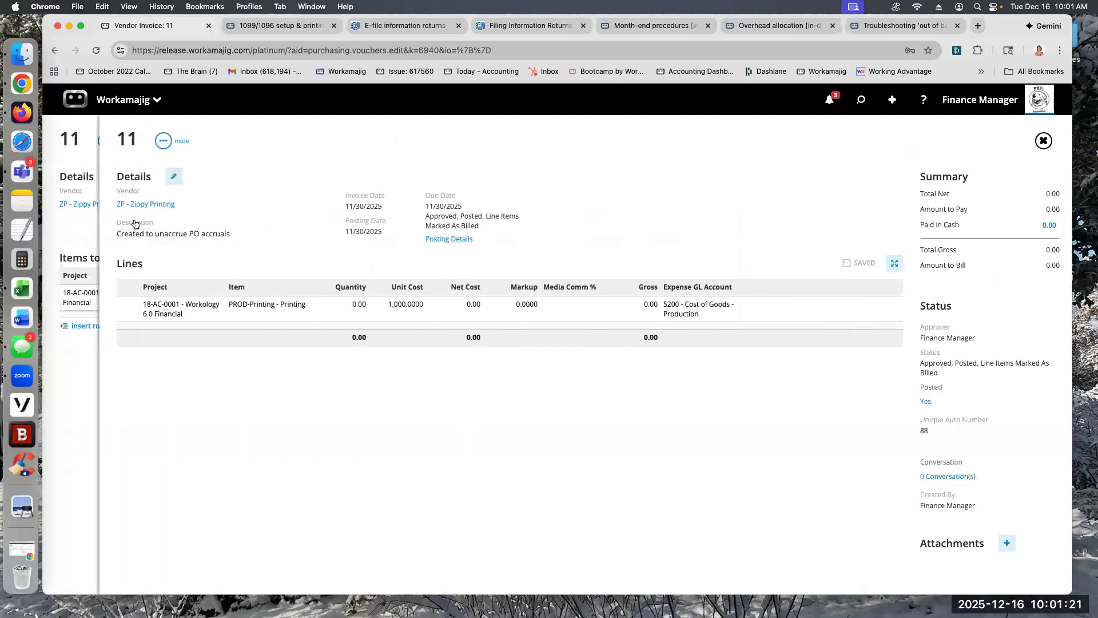
click(89, 162)
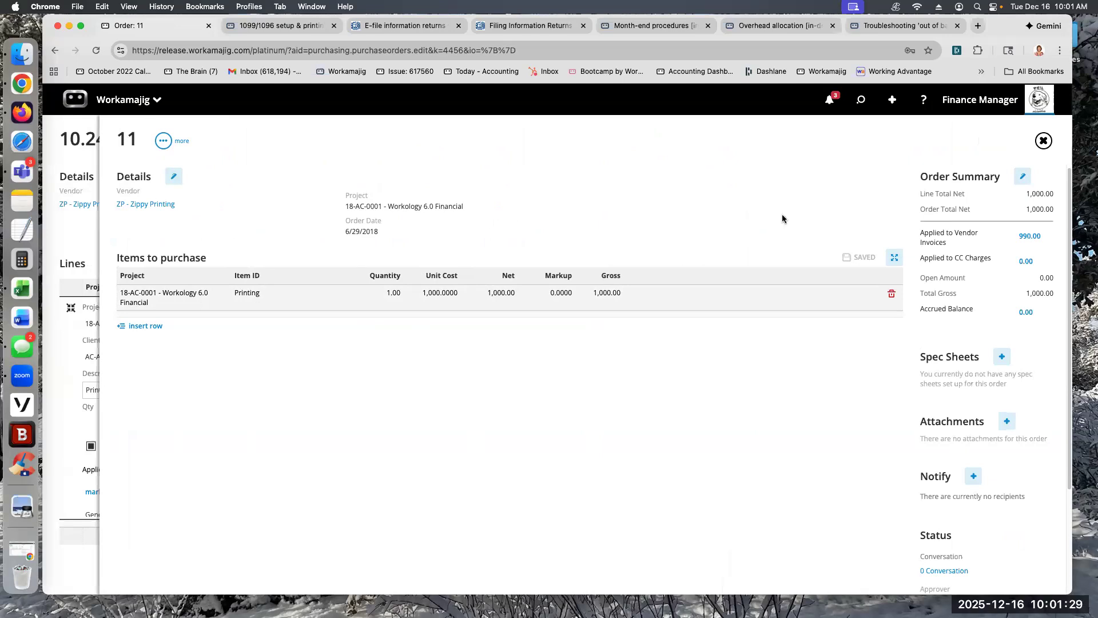
Step: View the order's 11/30/2025 unaccrual invoice again and go back to vendor invoice 10.24.25
click(1029, 236)
click(761, 213)
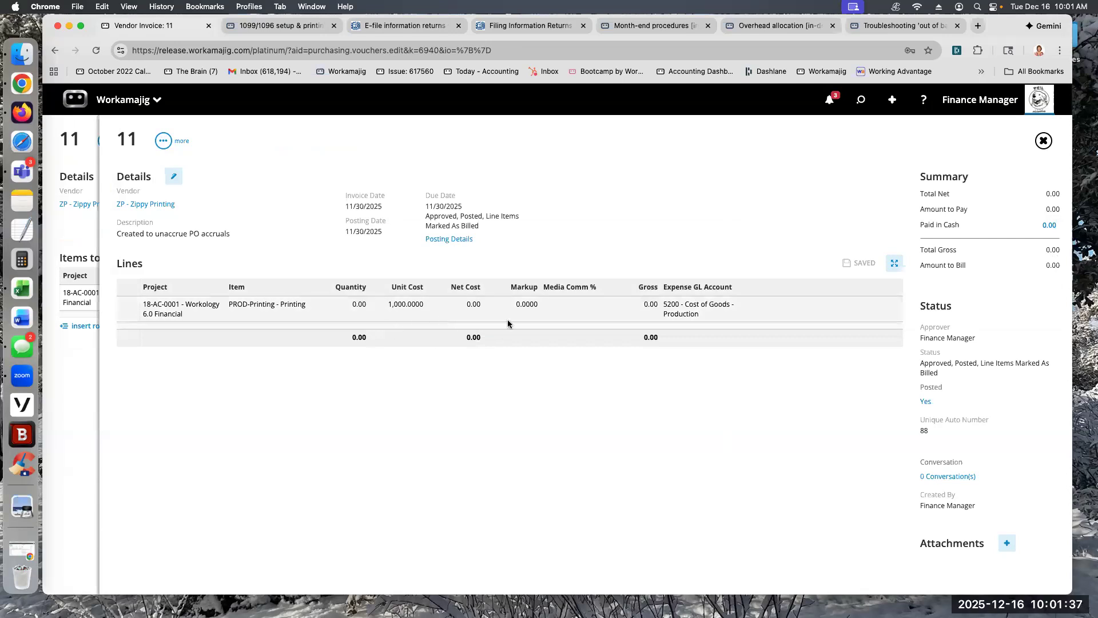
click(74, 163)
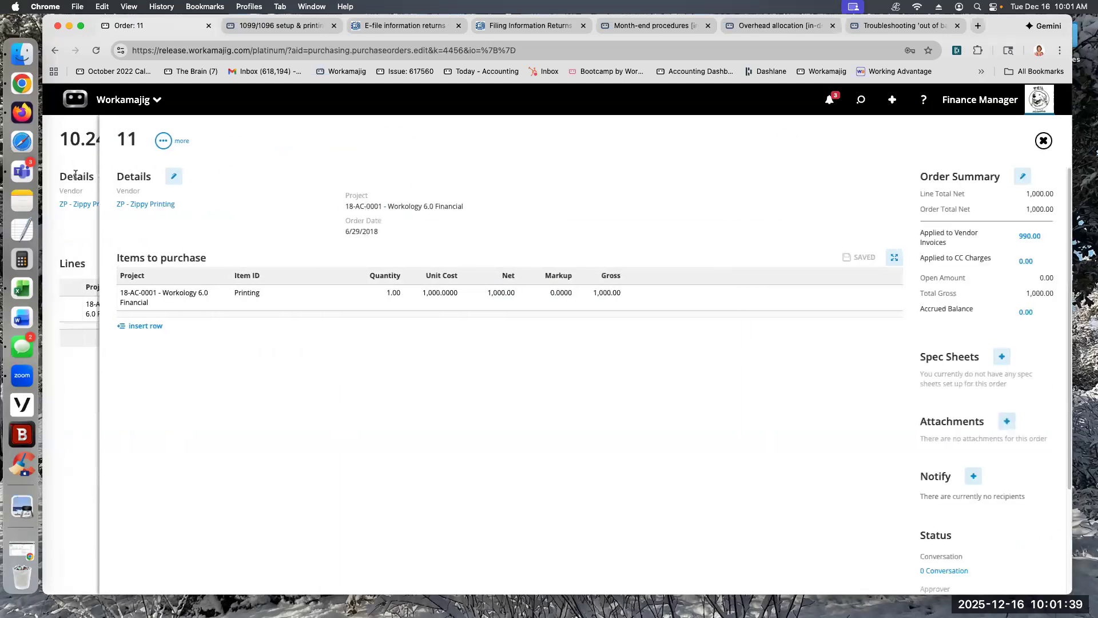
click(74, 164)
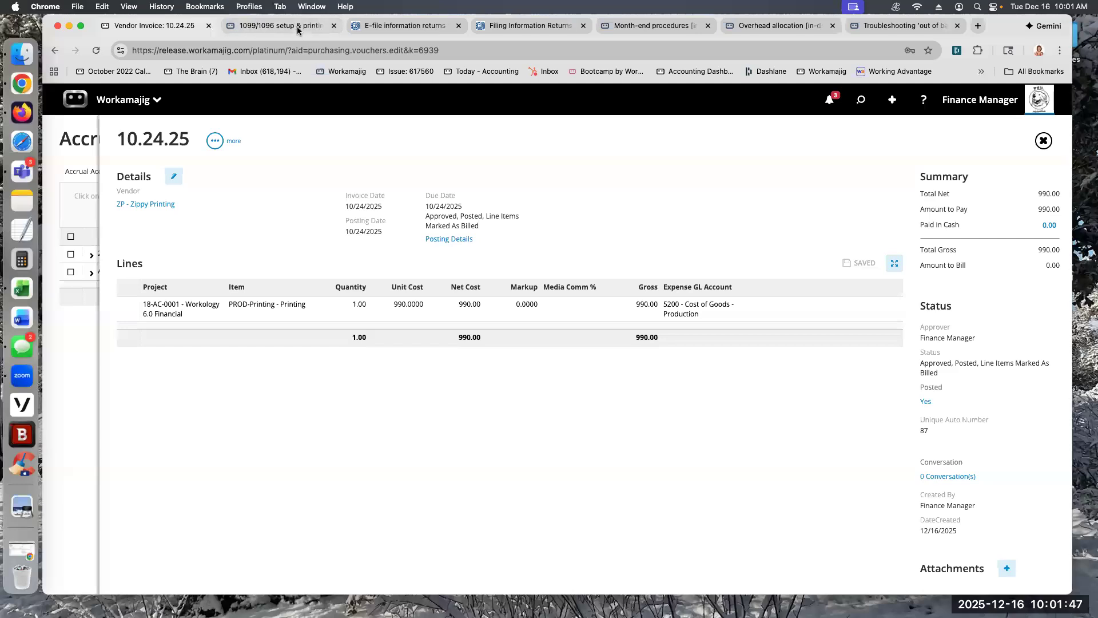
Step: Check the Prebilled Purchase Orders and Media accounts in the GL Tracking Options of System Setup and close the options
click(127, 101)
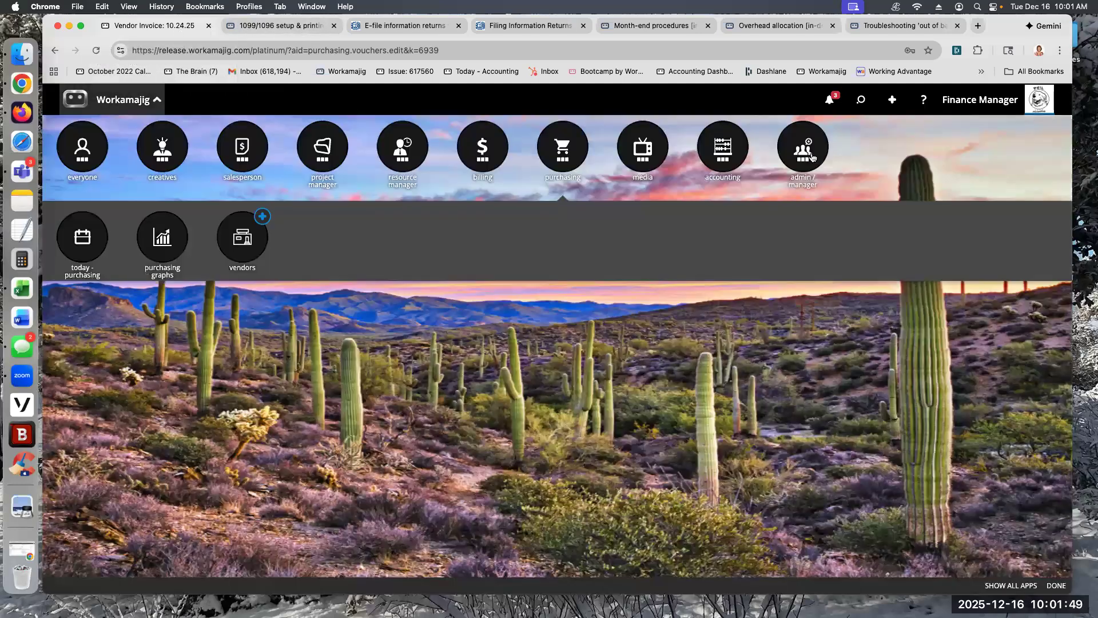
click(803, 147)
click(483, 237)
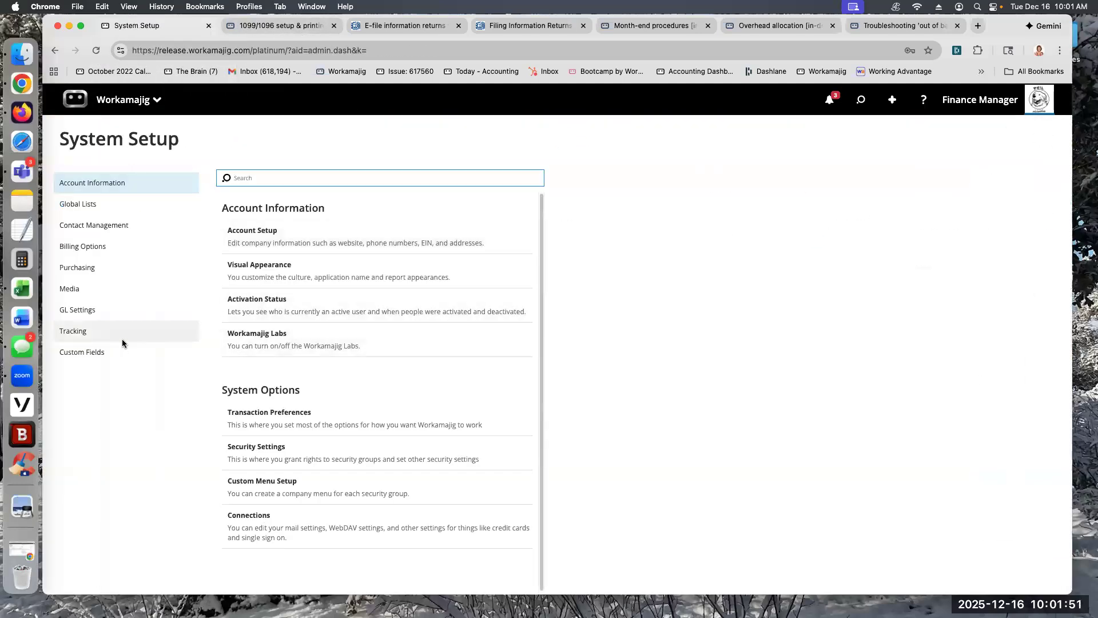
click(136, 303)
click(266, 235)
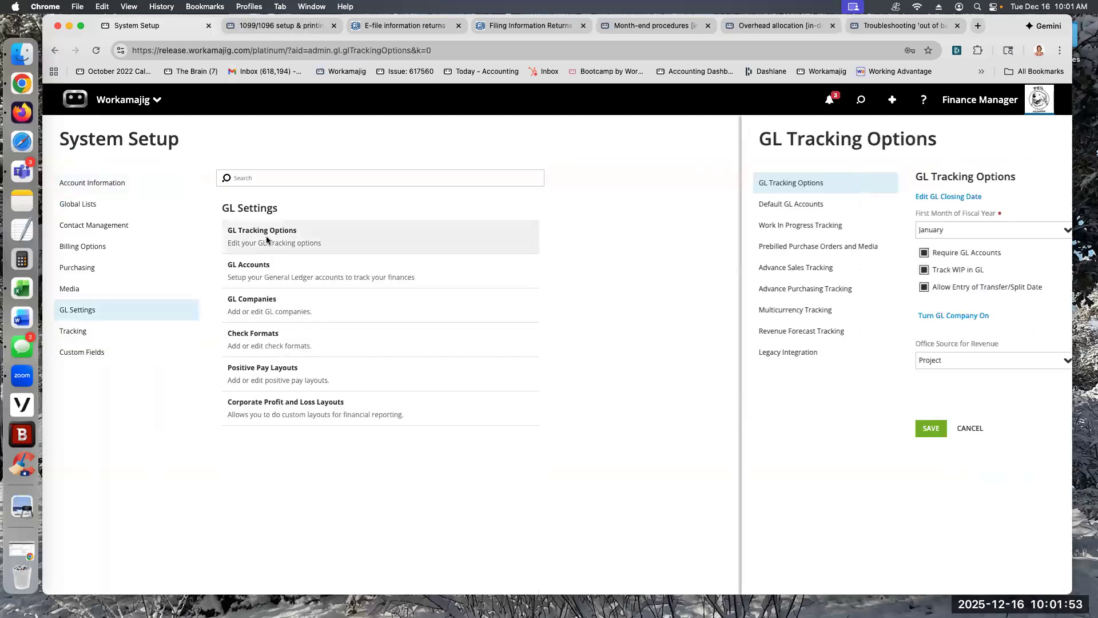
click(586, 247)
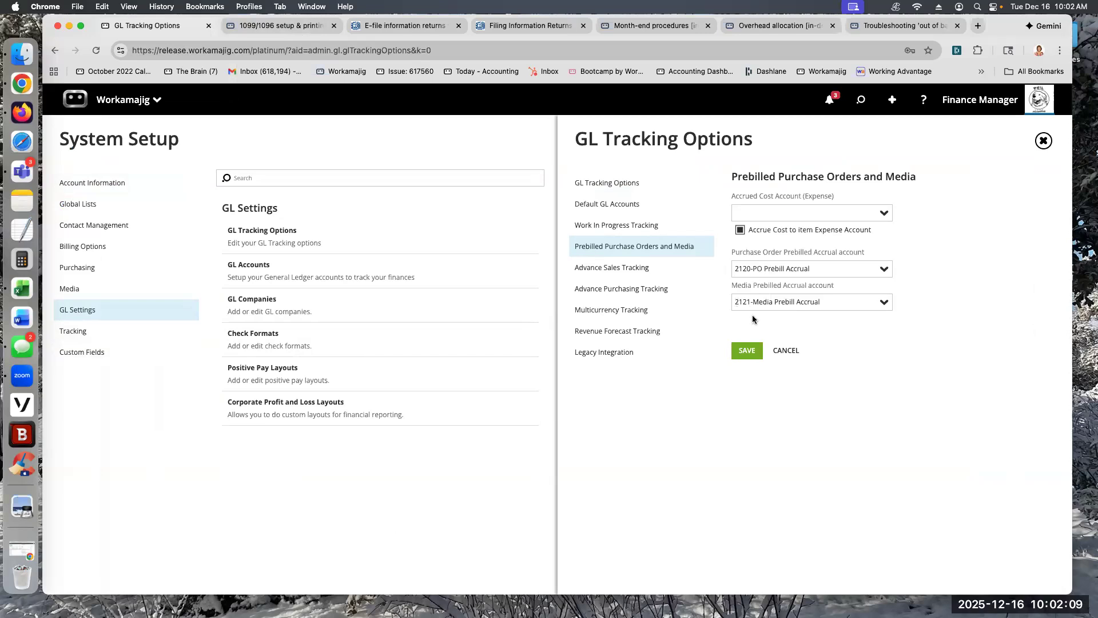
click(368, 157)
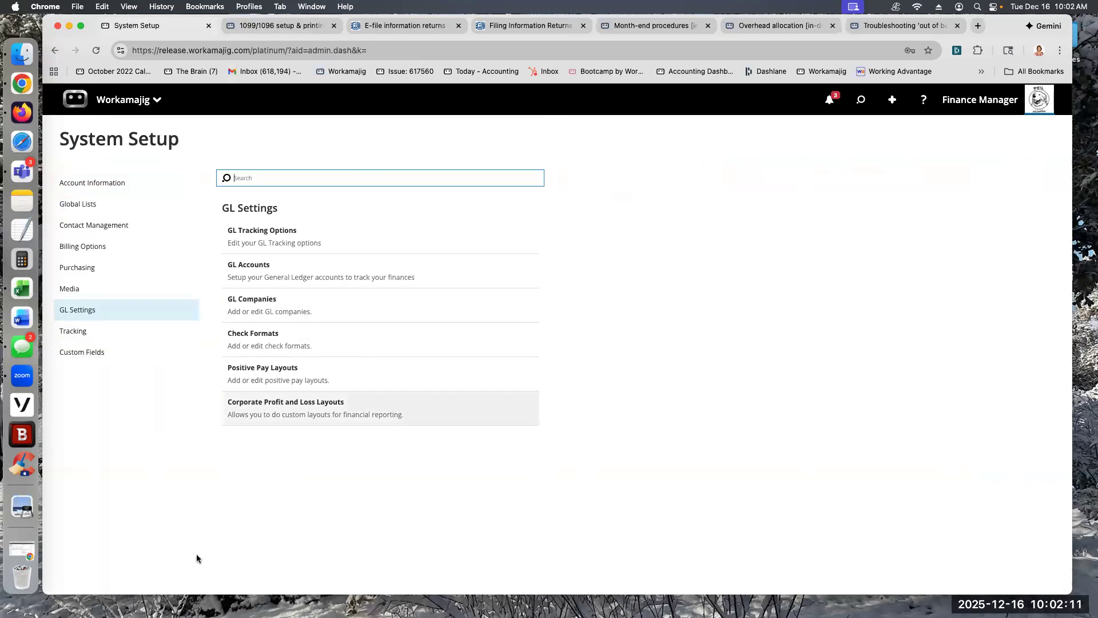
Step: Review the account reconciliation step of the month-end procedures guide and return to System Setup
click(616, 32)
scroll(455, 366, down, 5)
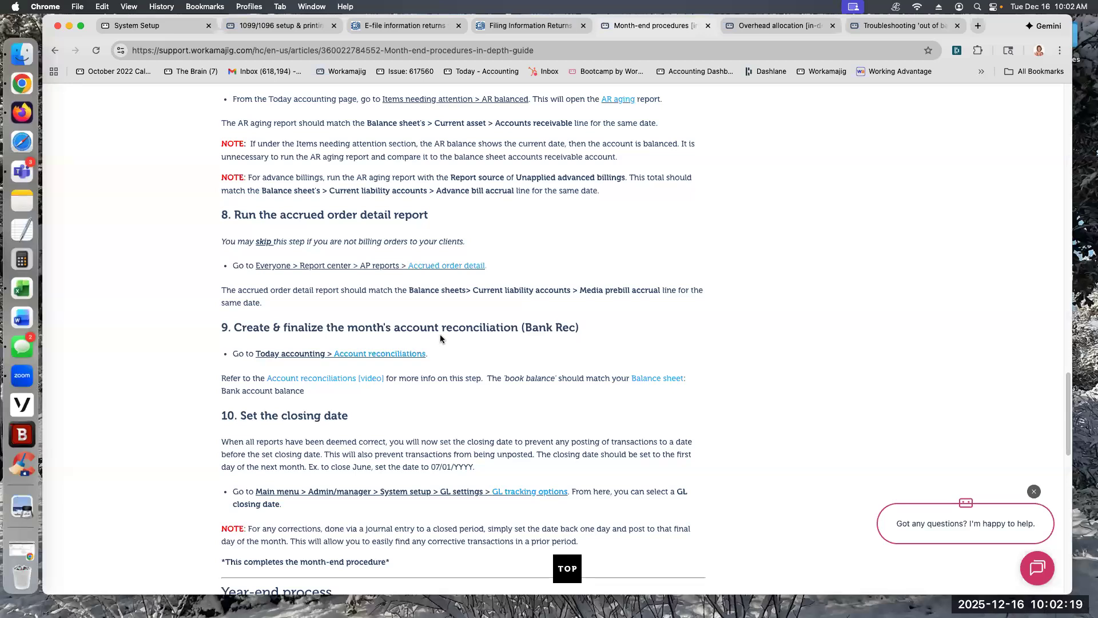
click(172, 28)
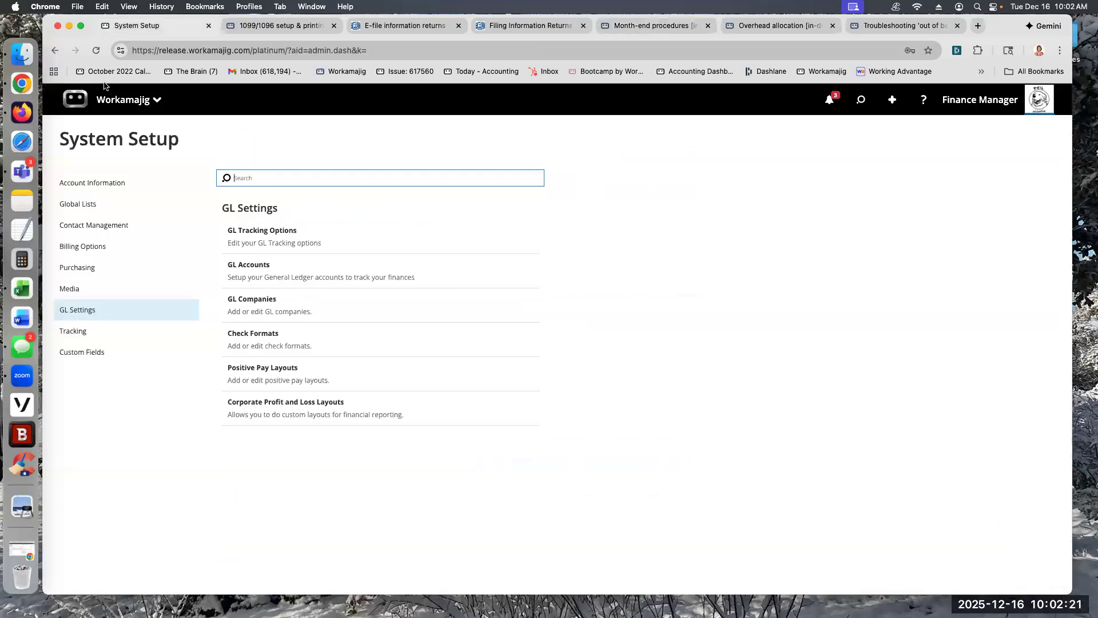
Step: Go to the Today - Accounting page and bring up the All Reconciliations view of account reconciliations
click(102, 97)
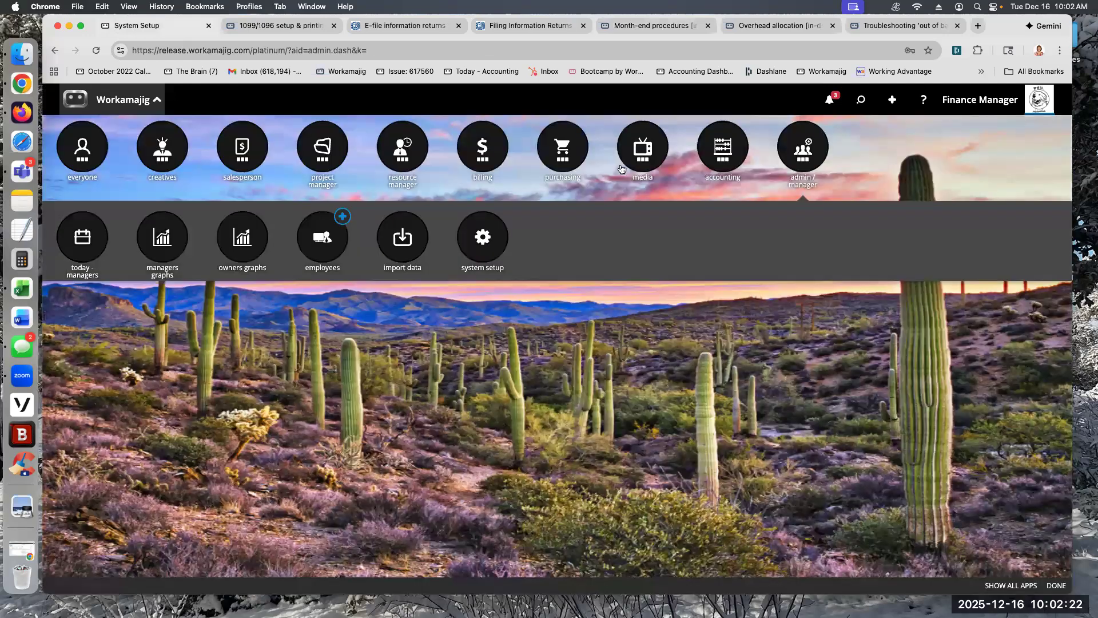
click(114, 243)
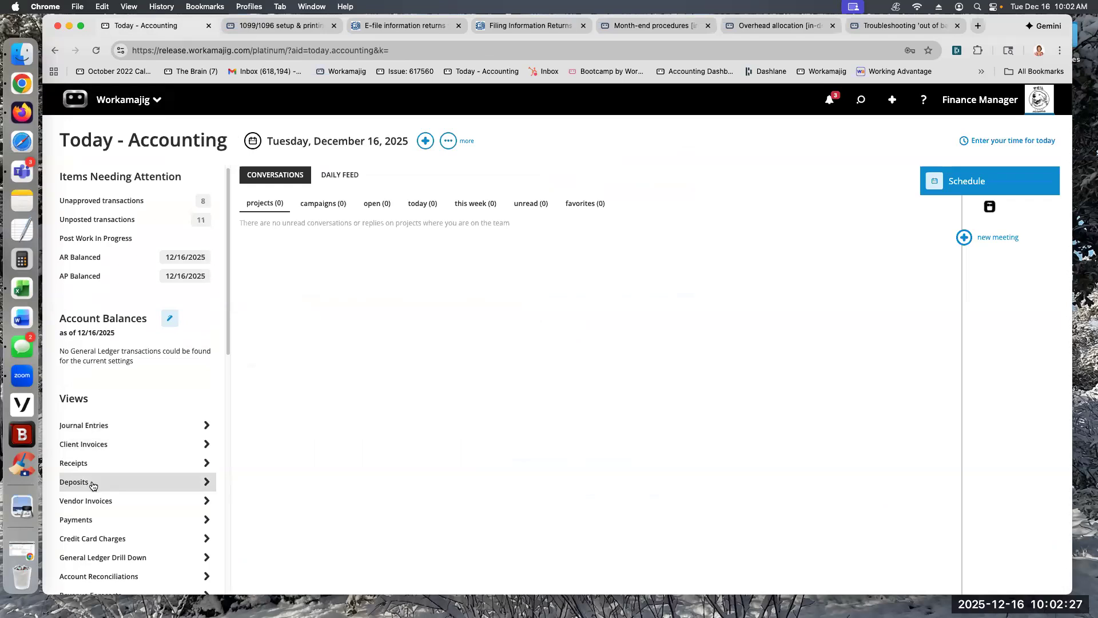
scroll(97, 489, down, 3)
scroll(100, 495, down, 5)
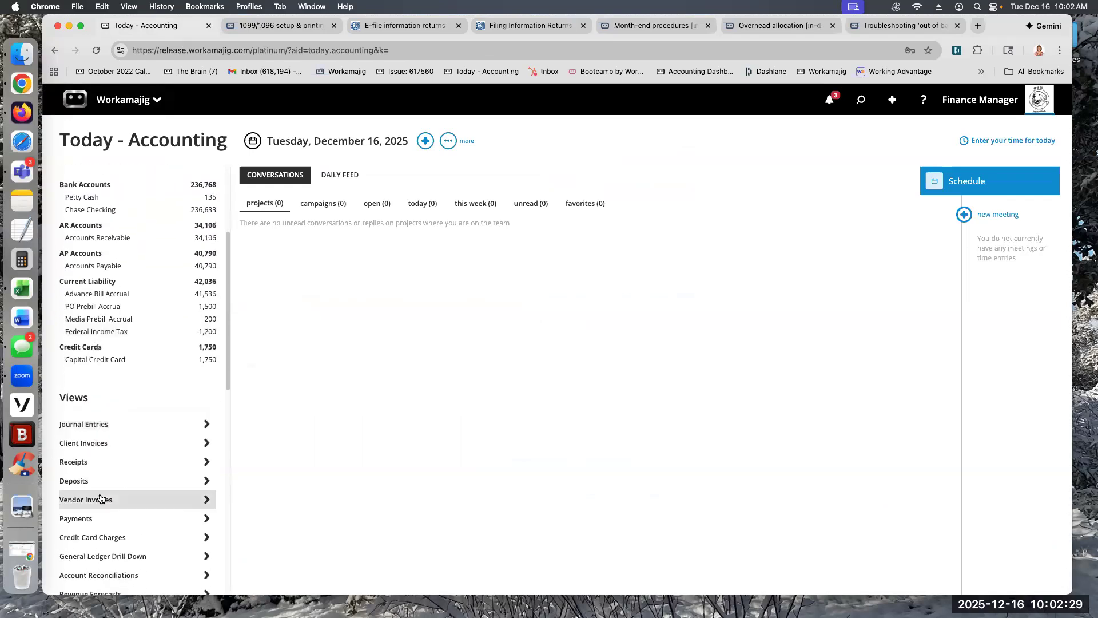
click(98, 501)
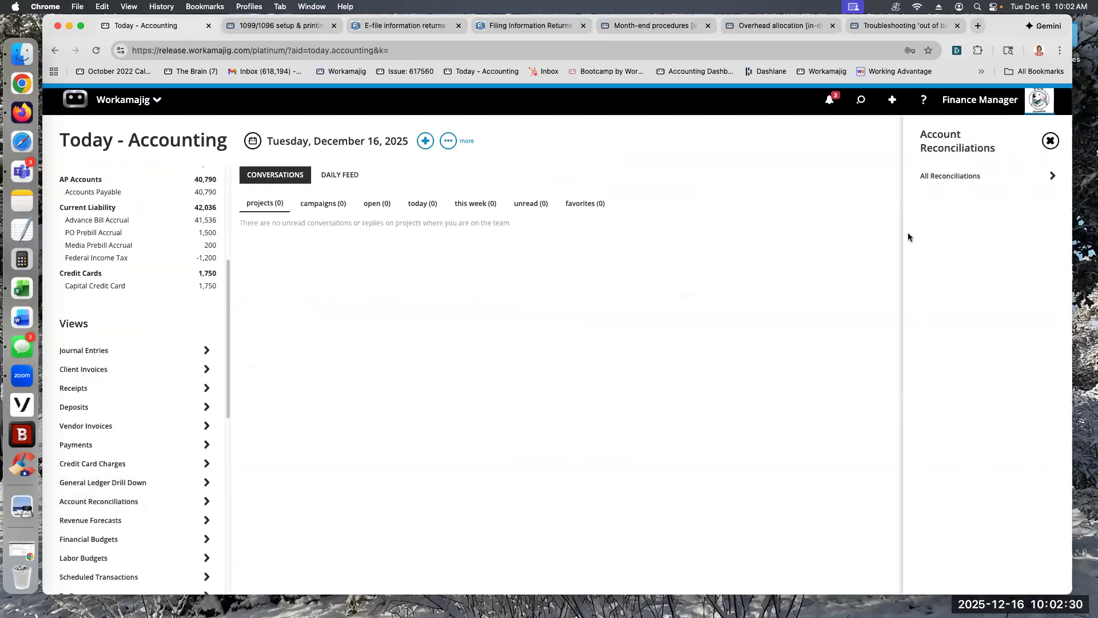
click(936, 176)
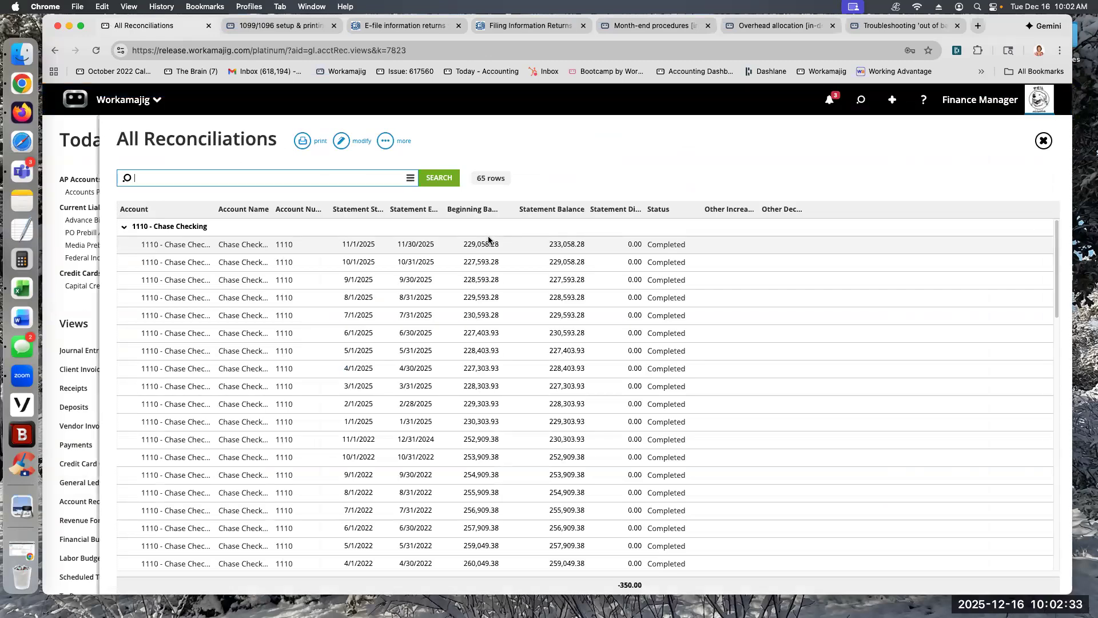
Step: Open the 11/30/2025 Chase Checking reconciliation and compare its book balance with its ledger balance
click(458, 248)
double_click(451, 247)
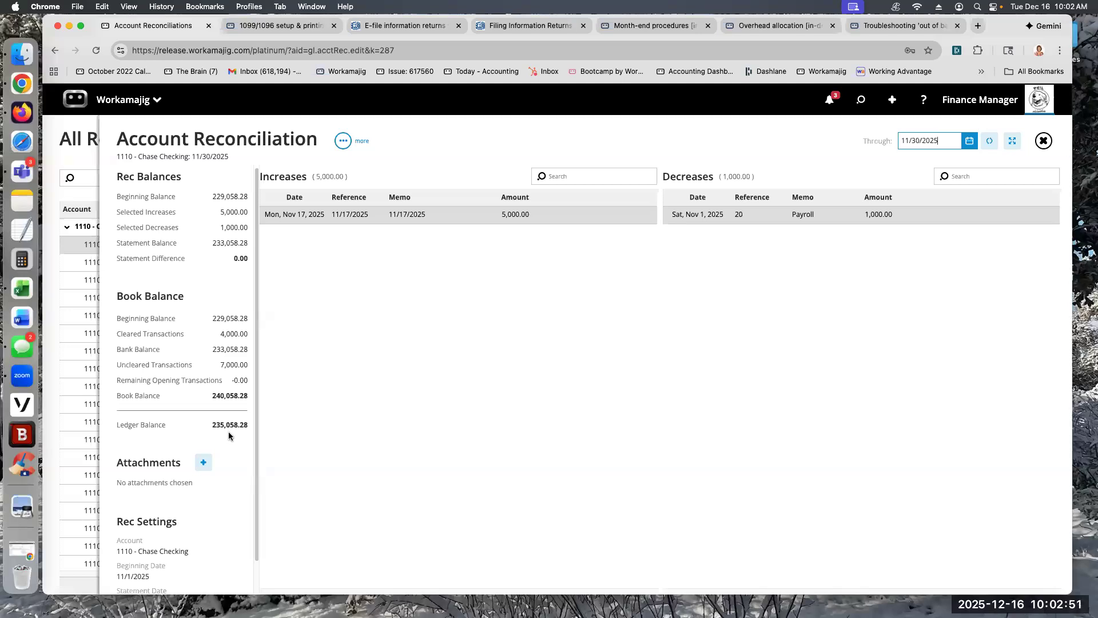
click(118, 424)
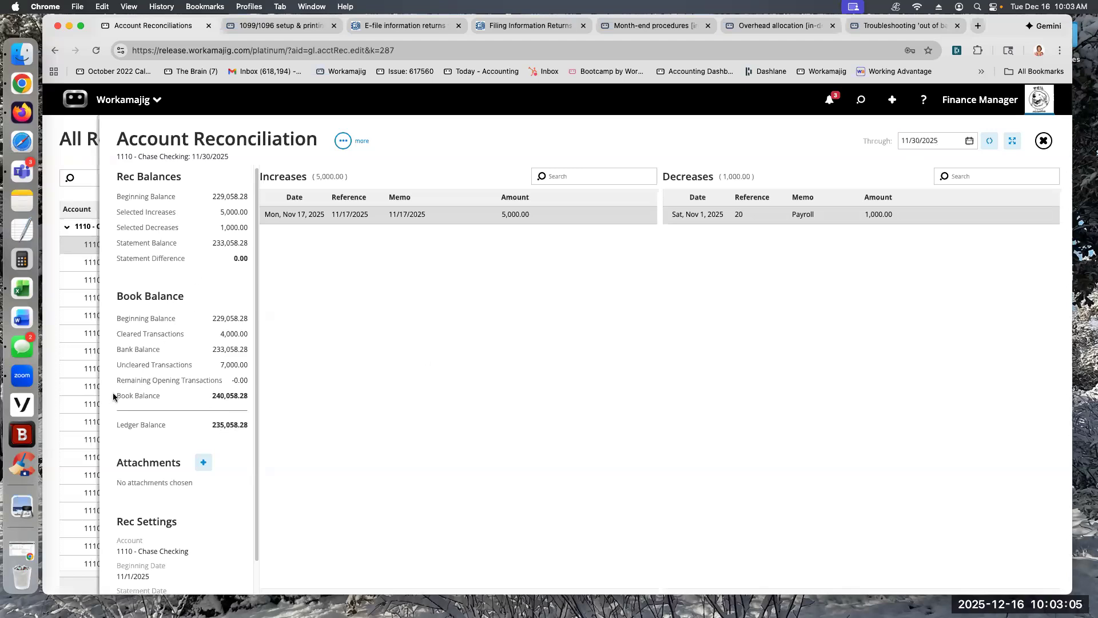
triple_click(164, 396)
drag(204, 395, 247, 397)
drag(121, 395, 176, 396)
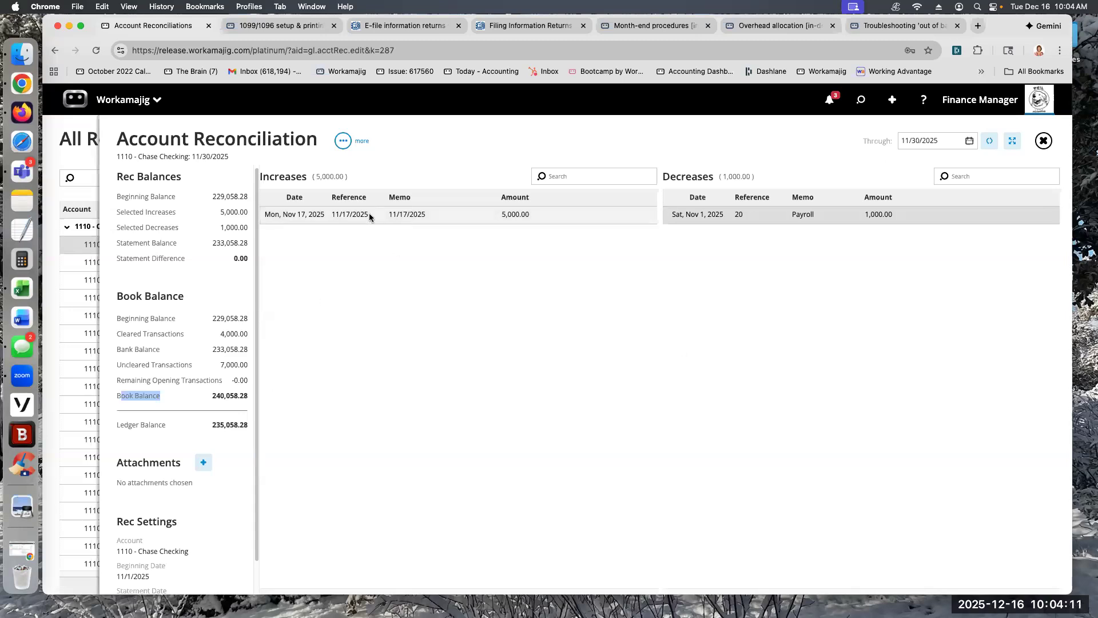
Step: Open receipt 11.17.25 from the 11/17/2025 deposit, check its posting date and return to the reconciliation
double_click(401, 215)
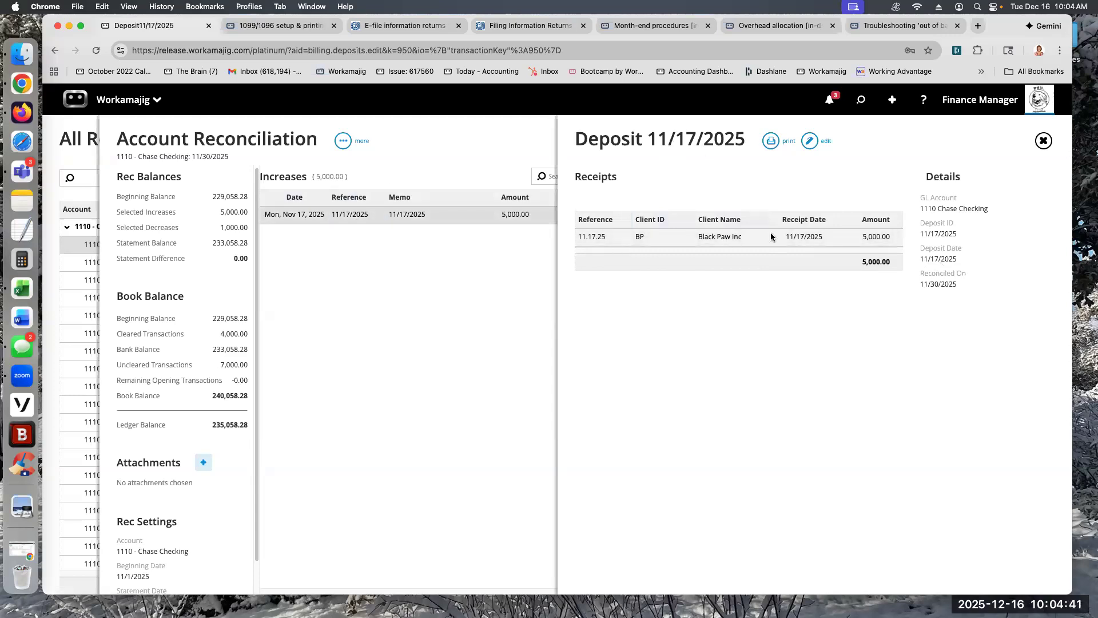
click(714, 239)
drag(452, 237, 408, 239)
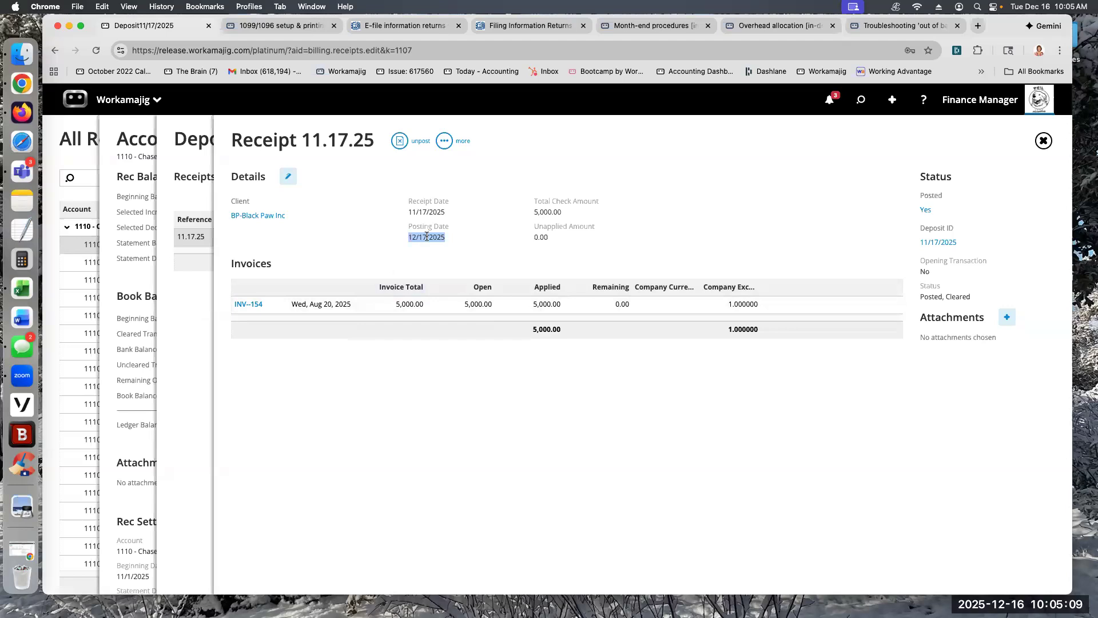
click(138, 167)
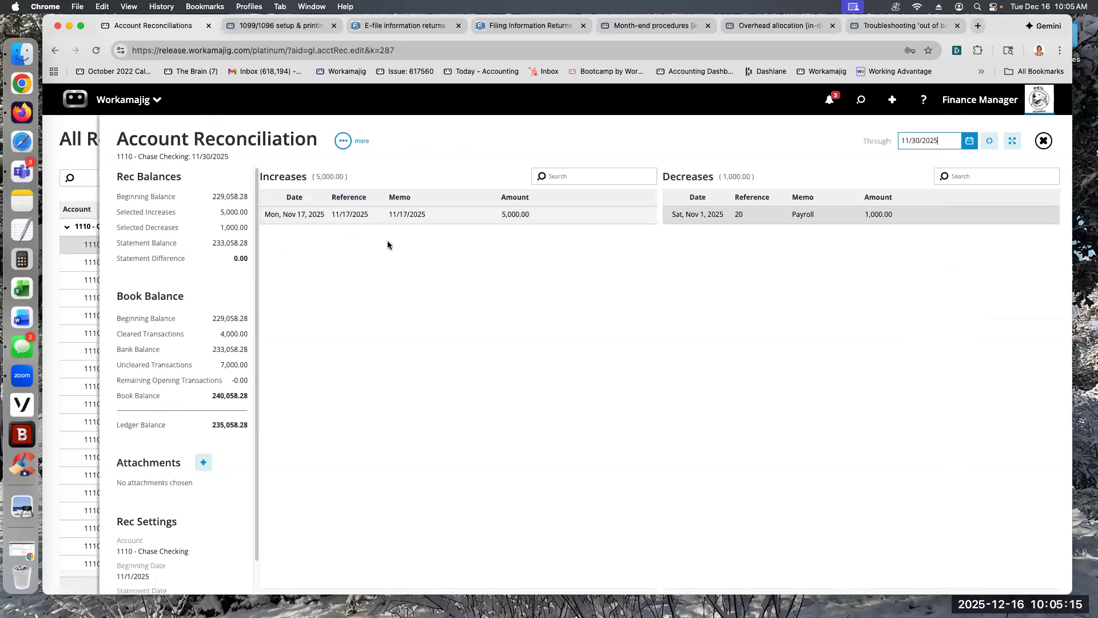
Step: Close the 11/17/2025 deposit details and reopen the completed 11/30/2025 Chase Checking reconciliation
click(404, 216)
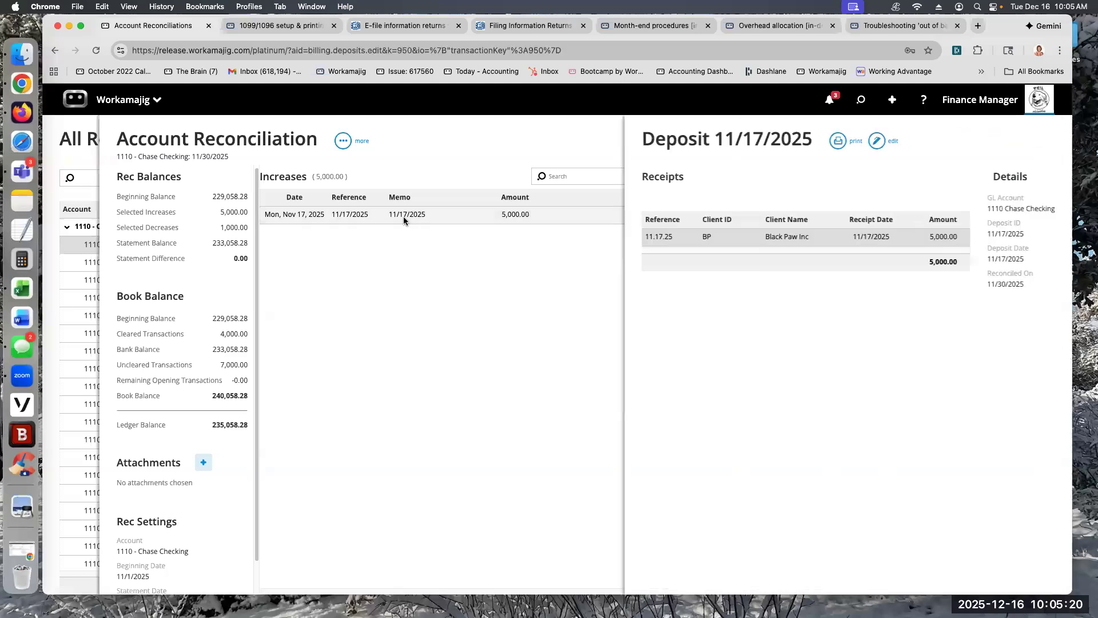
click(351, 147)
click(344, 141)
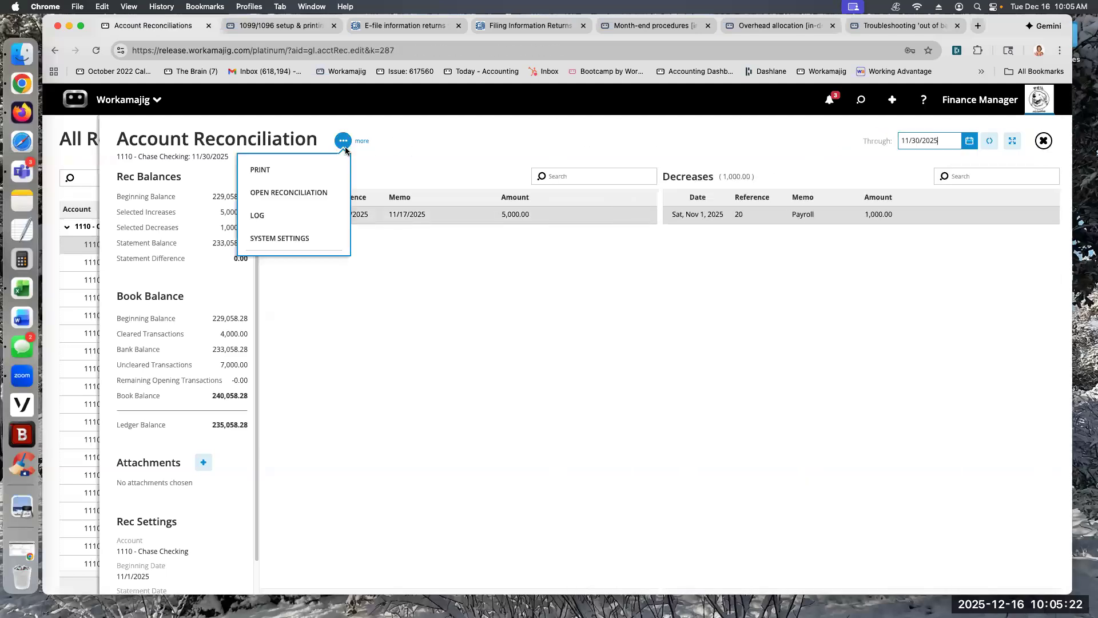
click(286, 190)
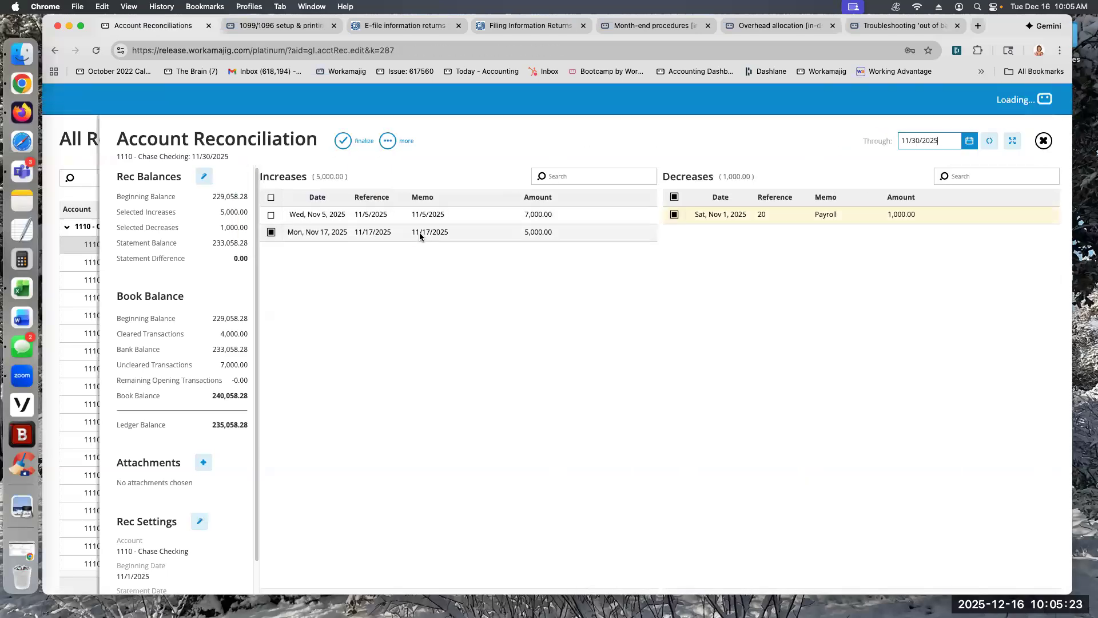
Step: Open Black Paw Inc receipt 11.17.25 from the 11/17/2025 deposit and unpost it
click(369, 233)
click(714, 239)
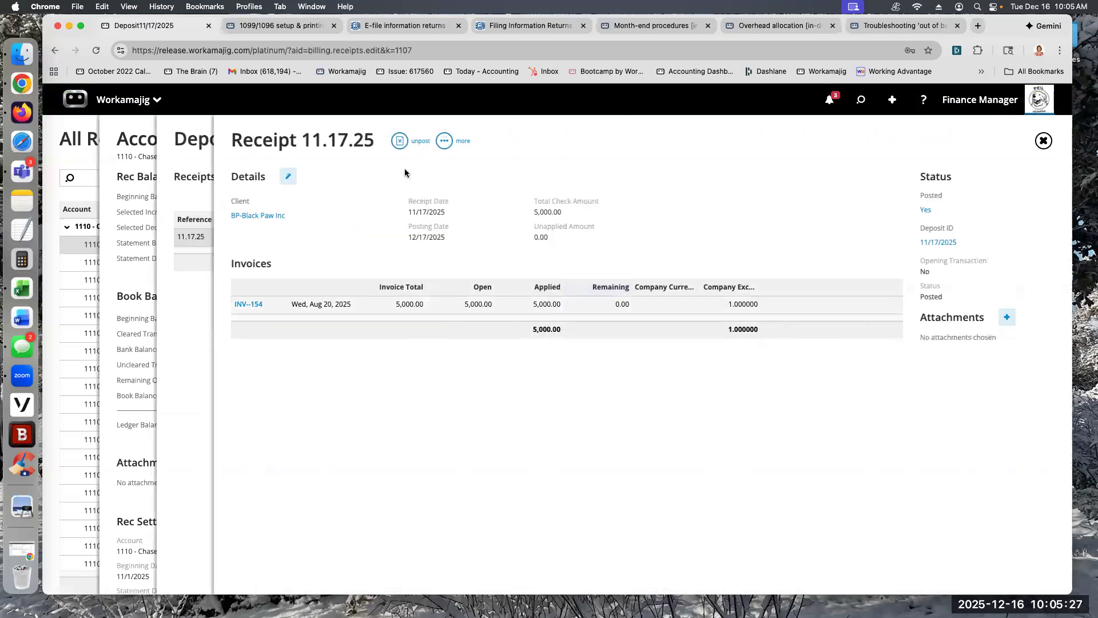
click(416, 145)
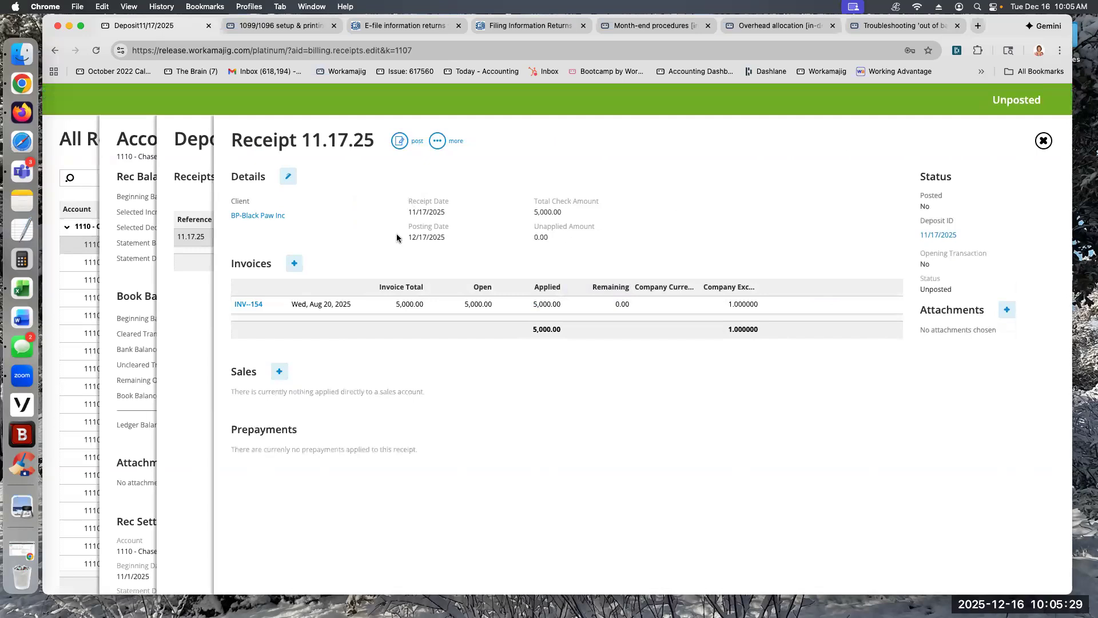
Step: Set the posting date of receipt 11.17.25 to 11/17/2025, save the details and post the receipt again
click(289, 180)
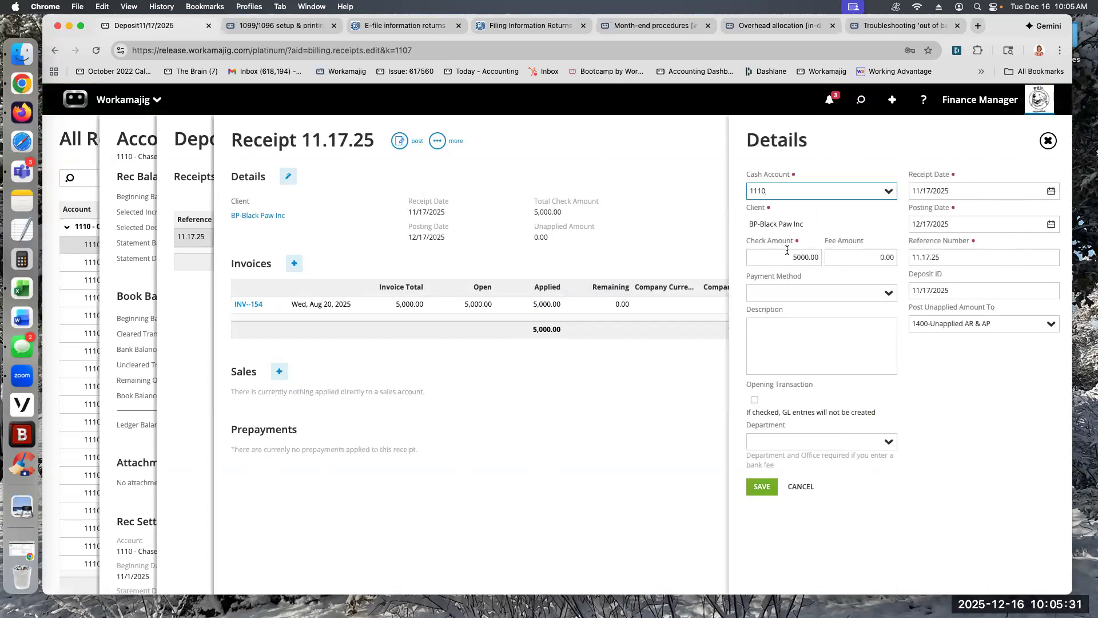
click(1052, 224)
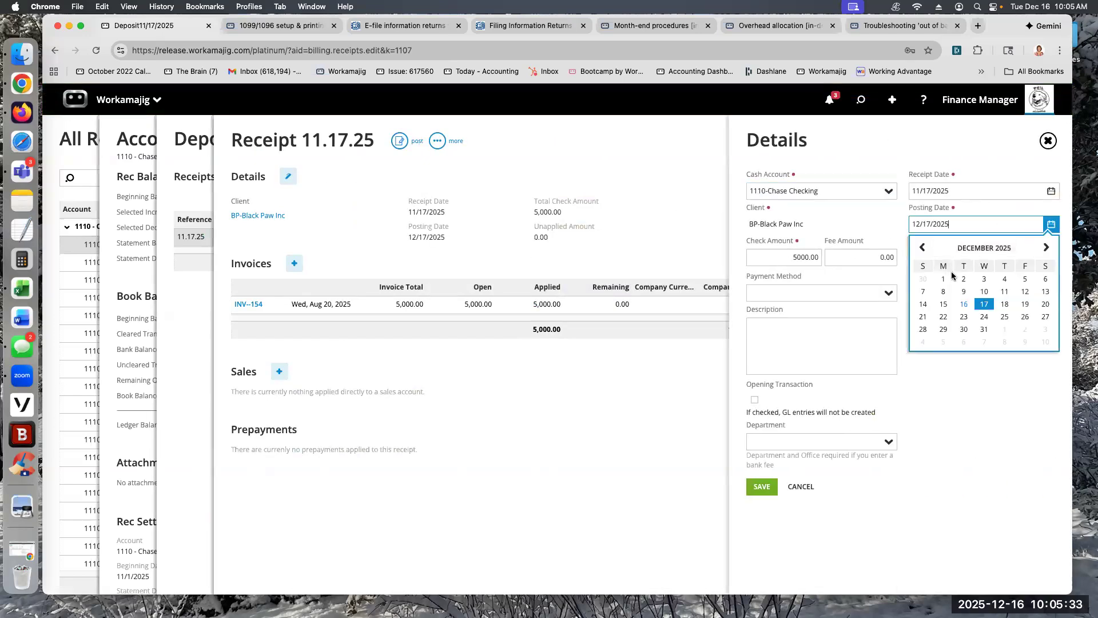
click(923, 247)
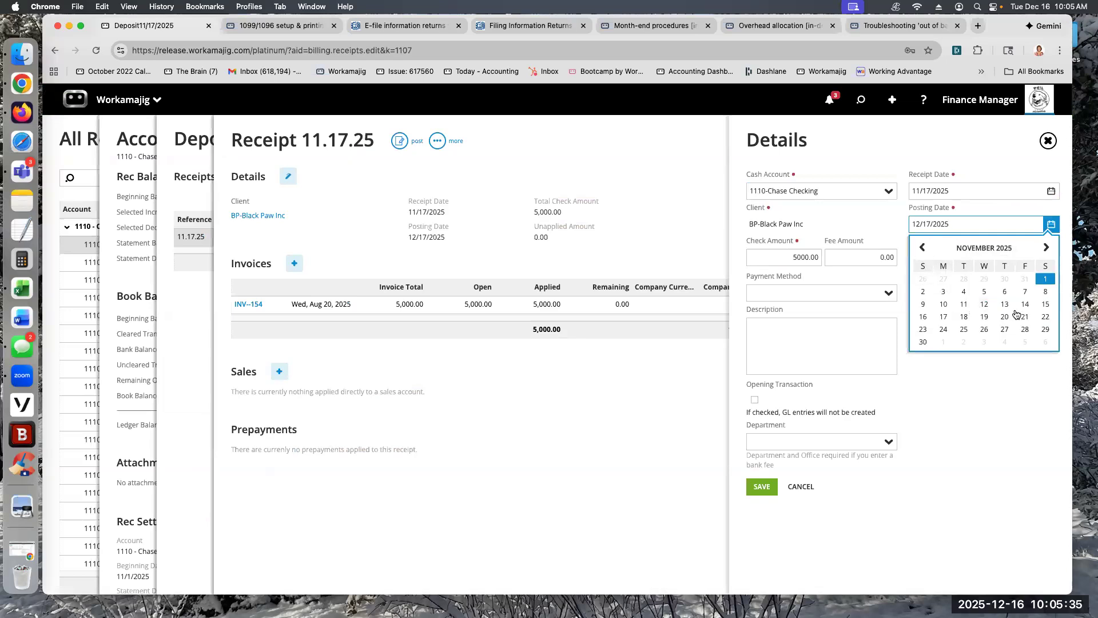
click(943, 316)
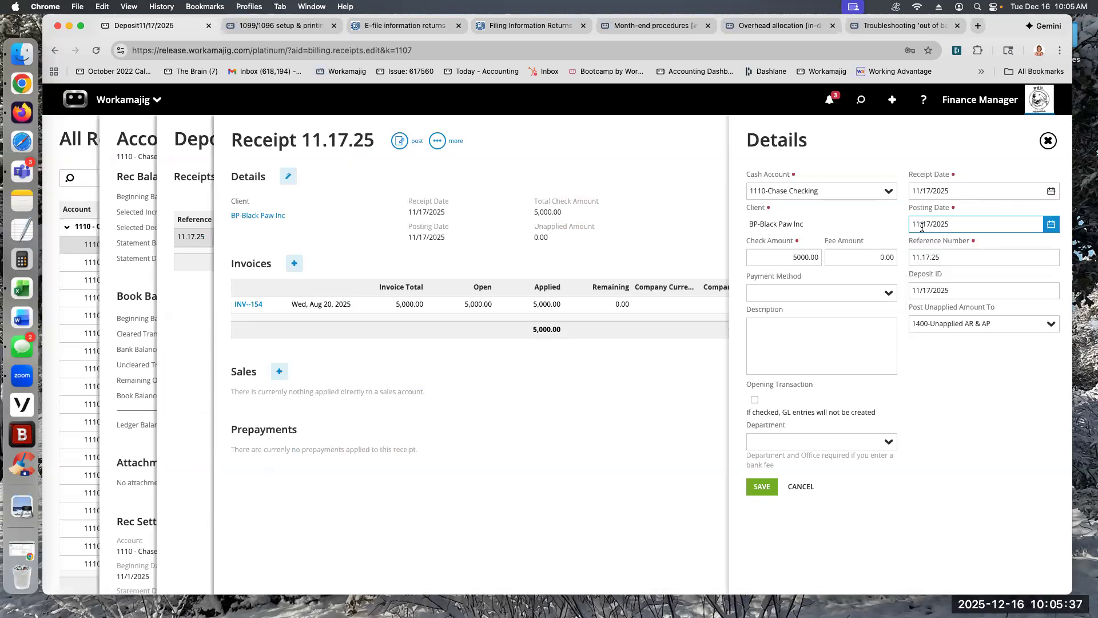
click(761, 487)
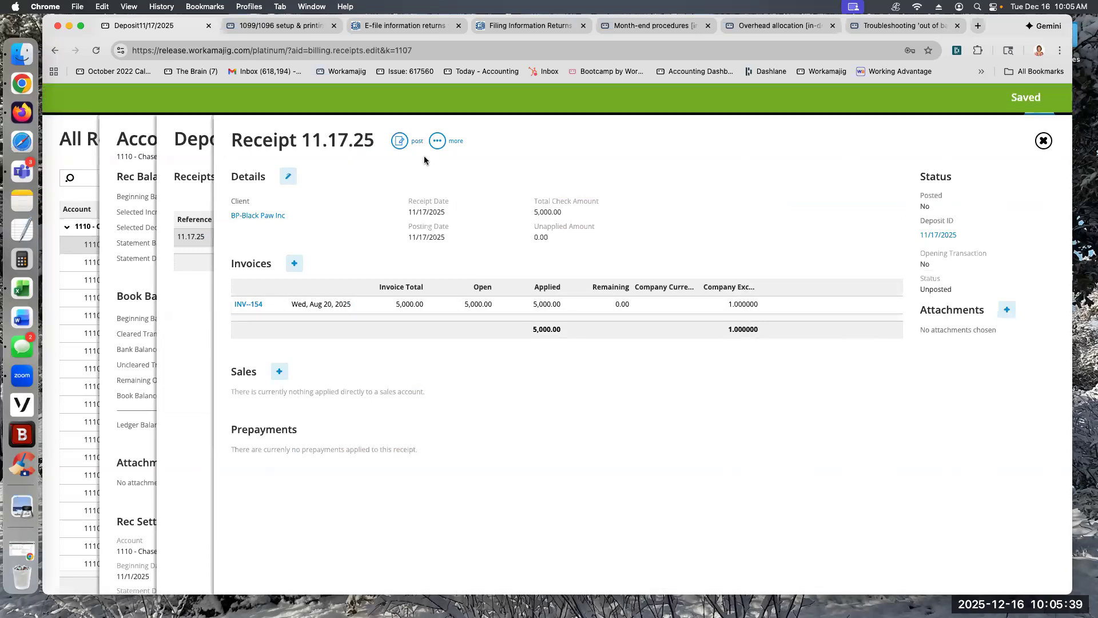
click(416, 139)
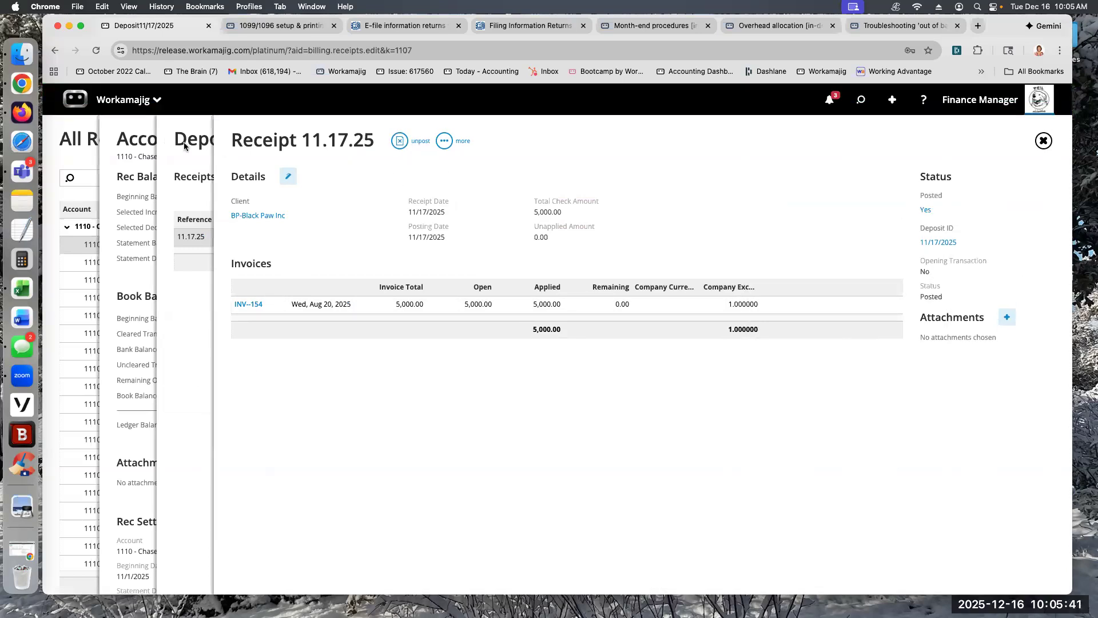
Step: Refresh the 11/30/2025 Chase Checking reconciliation by reopening it from the reconciliation list, and finalize it
click(200, 152)
click(468, 143)
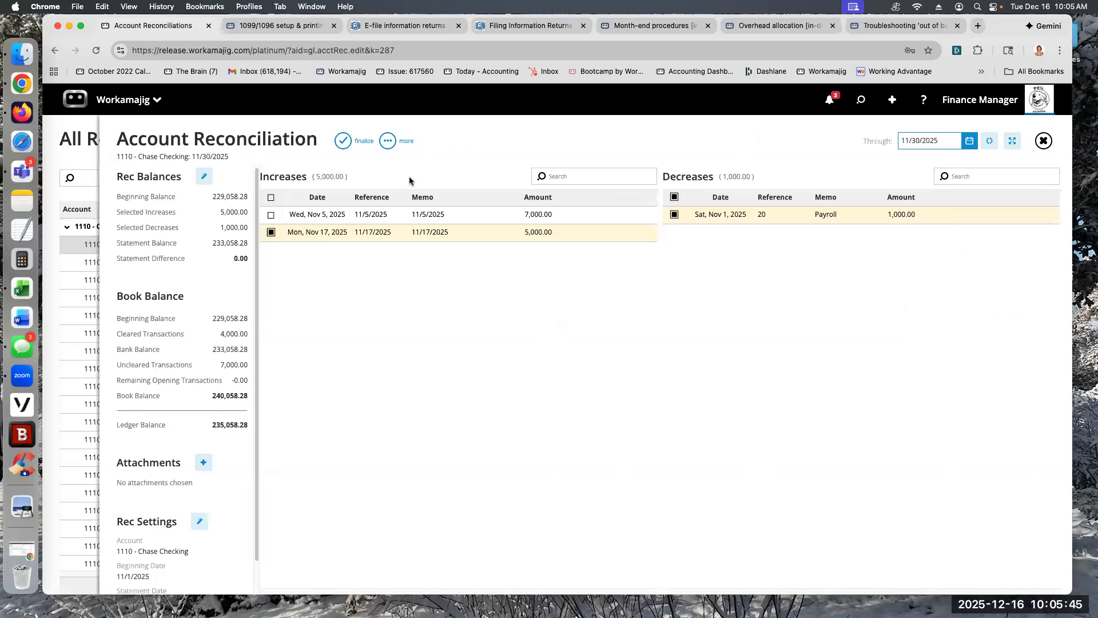
click(73, 161)
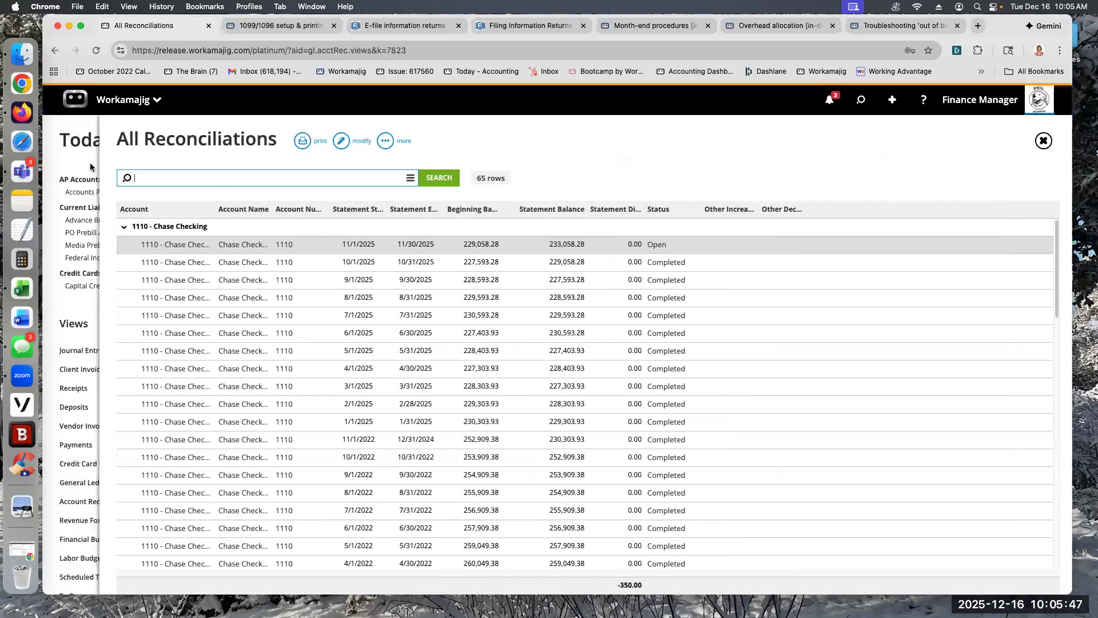
click(392, 243)
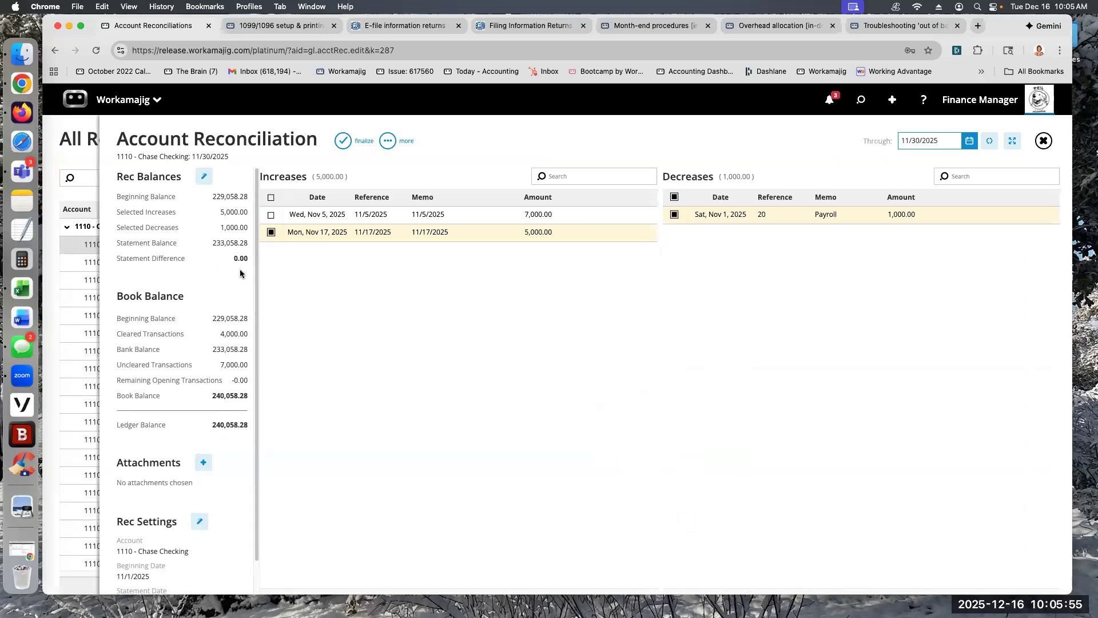
click(343, 142)
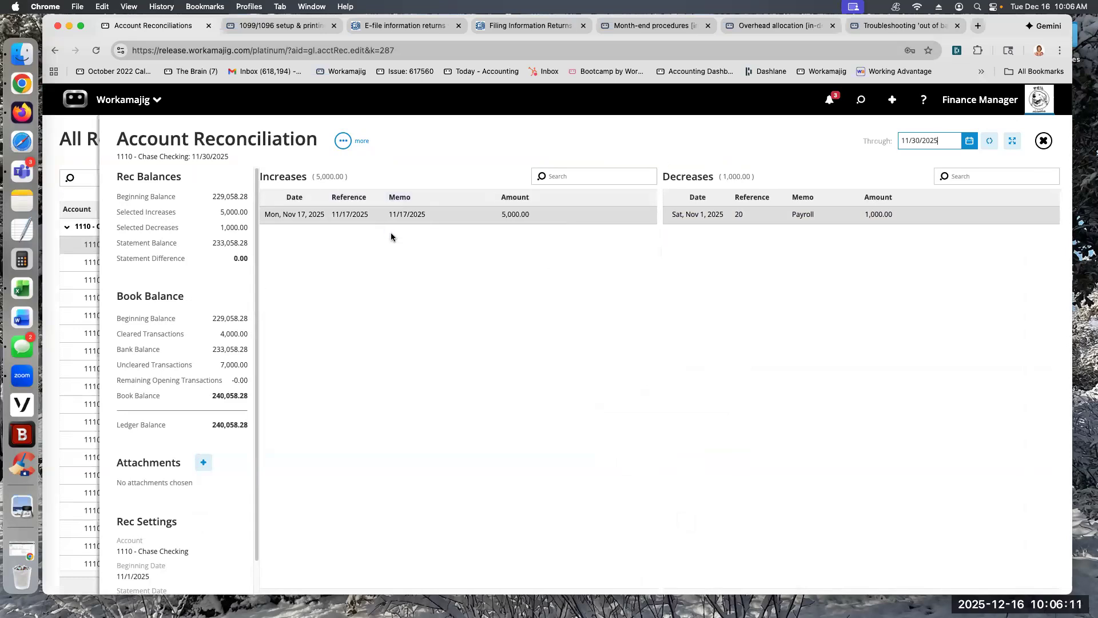
Step: View the cleared 11/17/2025 deposit in the finalized reconciliation, then return to the list and view the reconciliation again
click(397, 215)
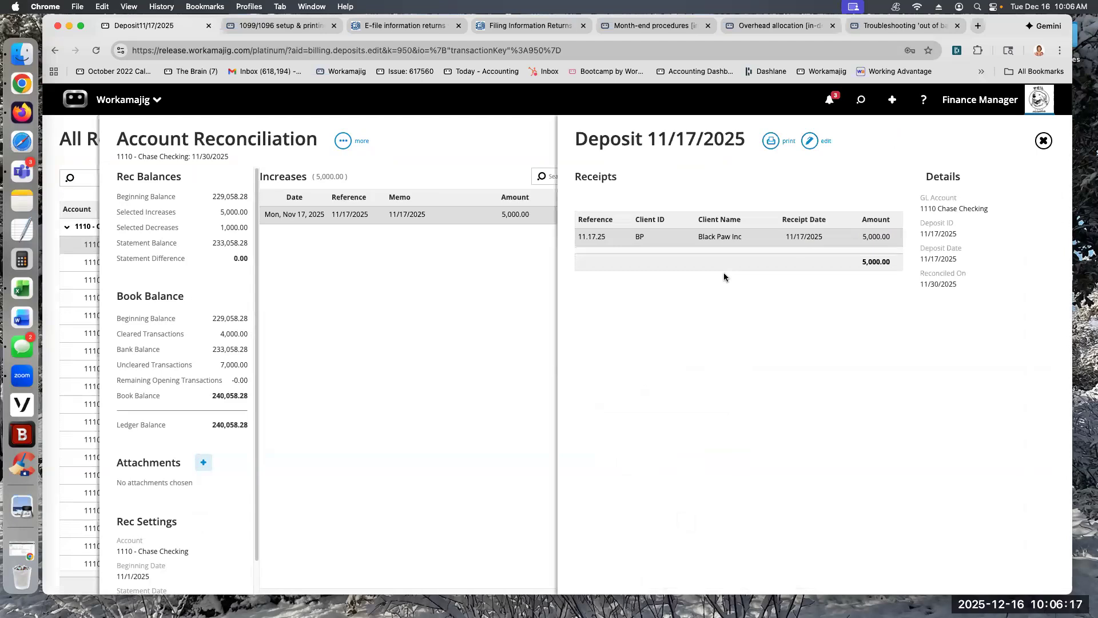
click(455, 282)
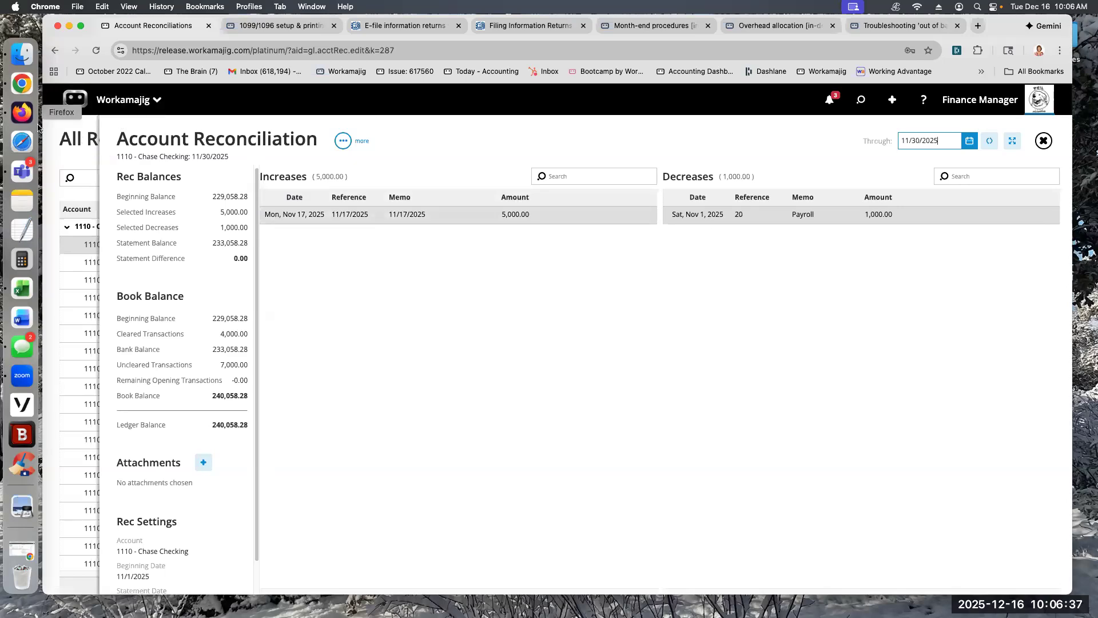
click(64, 143)
click(339, 240)
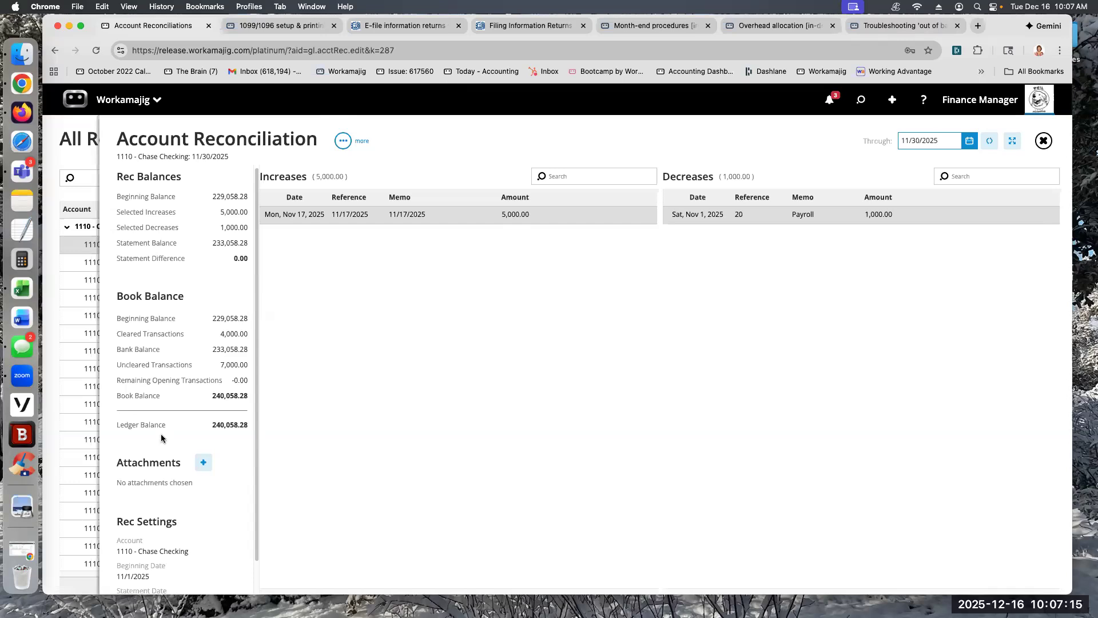
Step: Set the finalized Chase Checking reconciliation back to open and view it under Open Account Reconciliations on Today - Accounting
click(343, 141)
click(295, 191)
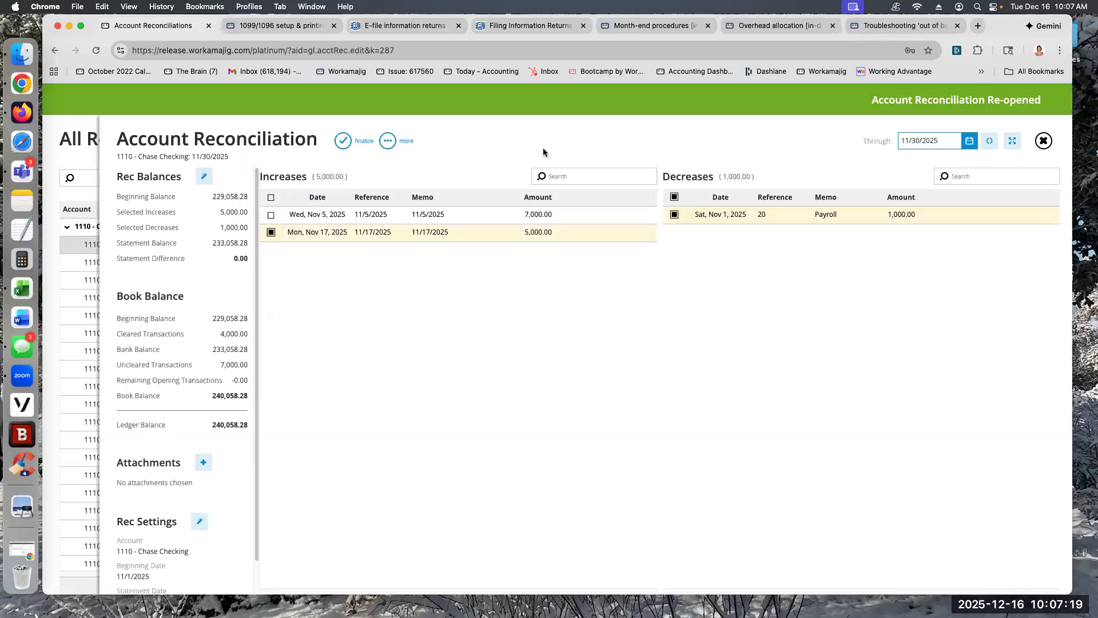
click(78, 155)
click(77, 155)
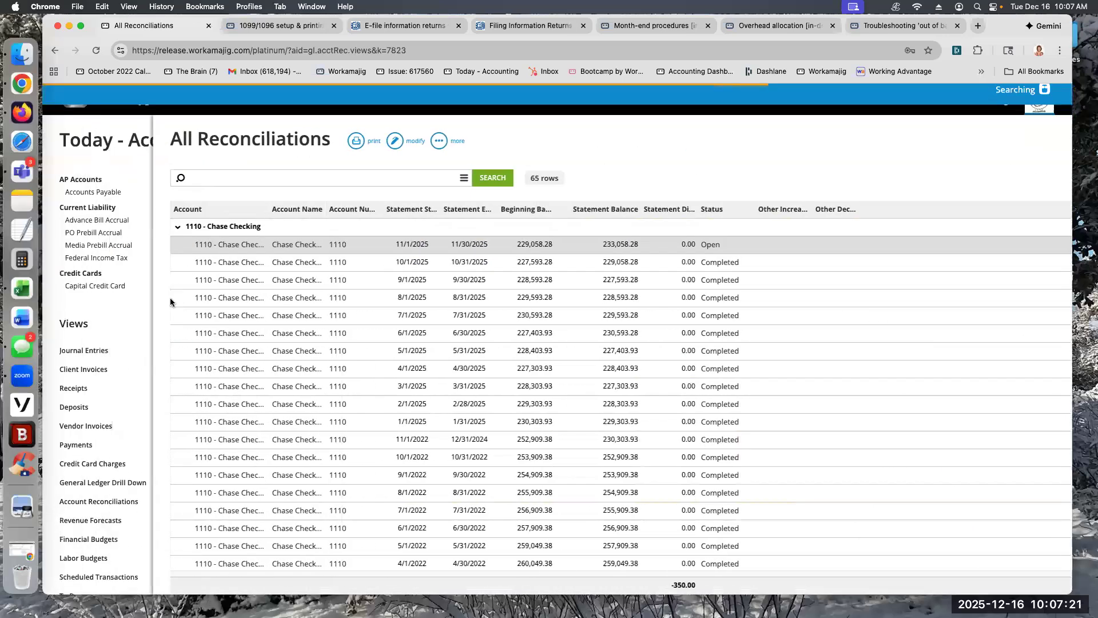
scroll(160, 338, up, 5)
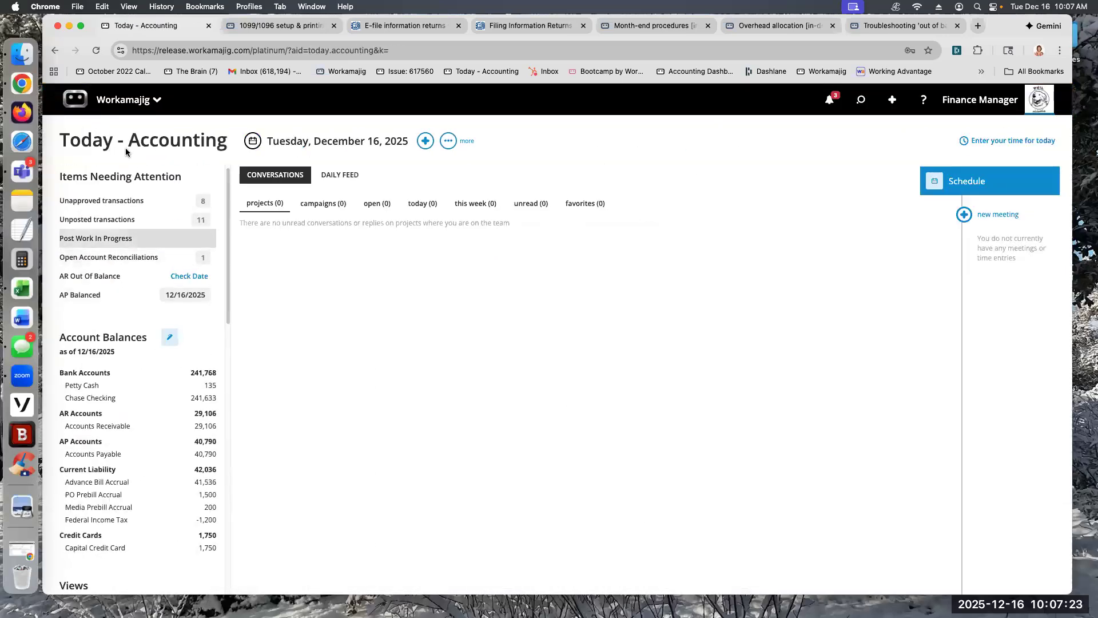
click(116, 257)
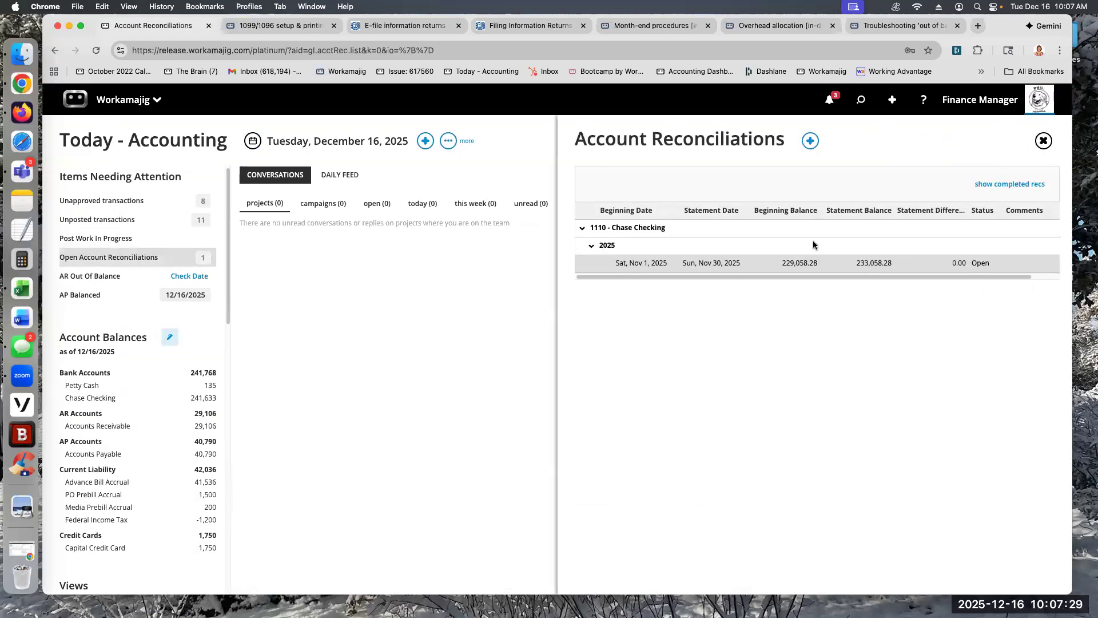
Step: Include completed reconciliations in the list, open the 11/30/2025 Chase Checking reconciliation, finalize it and return to Today - Accounting
click(988, 184)
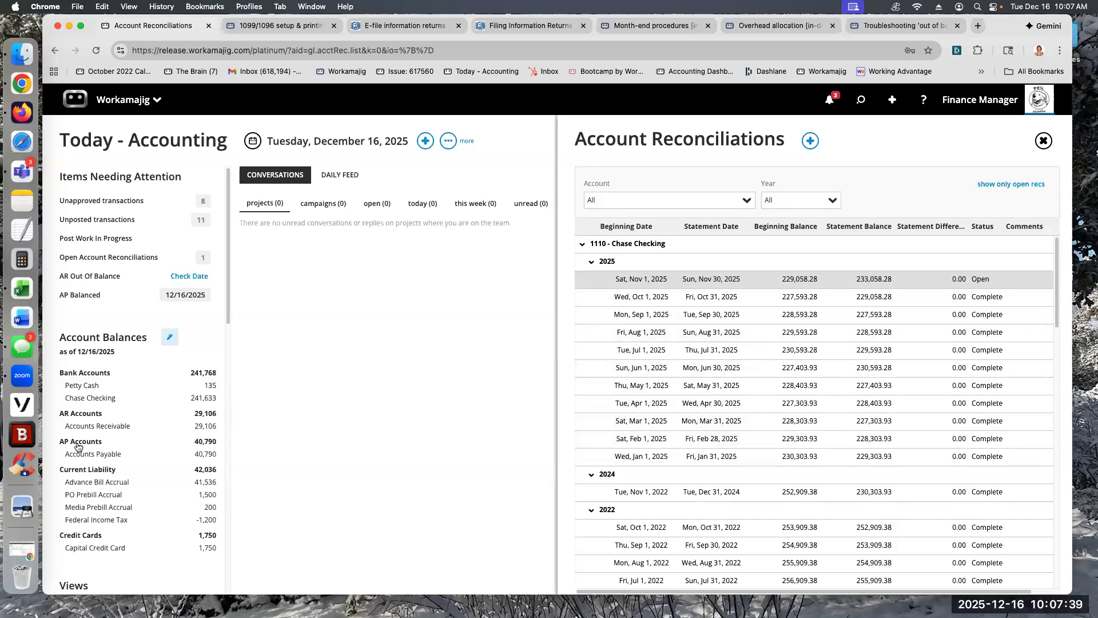
scroll(86, 449, down, 7)
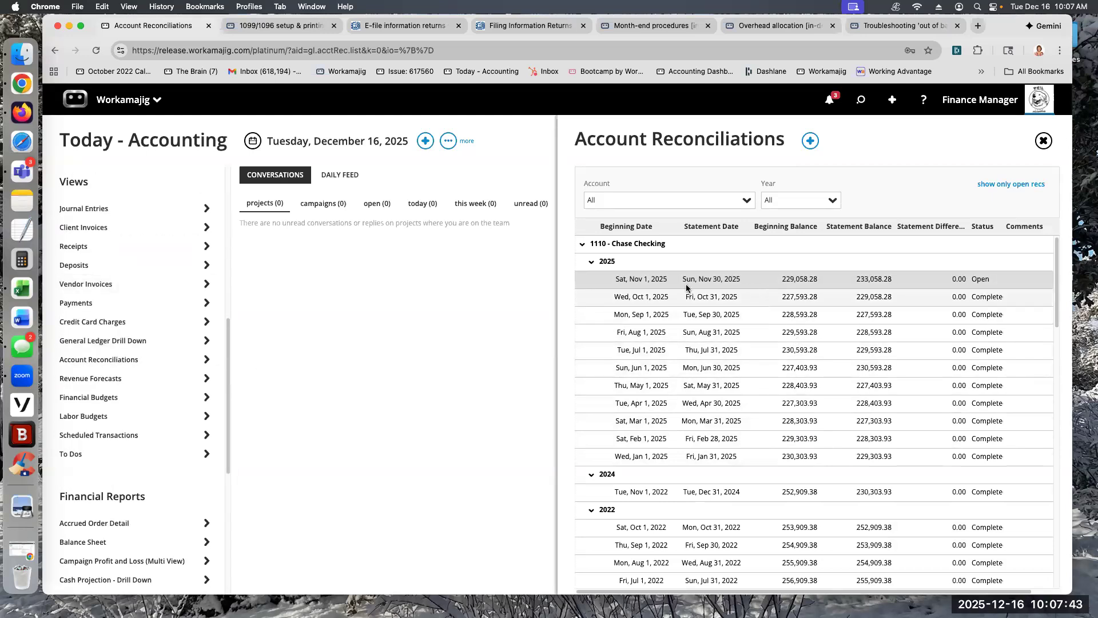
click(788, 278)
click(343, 141)
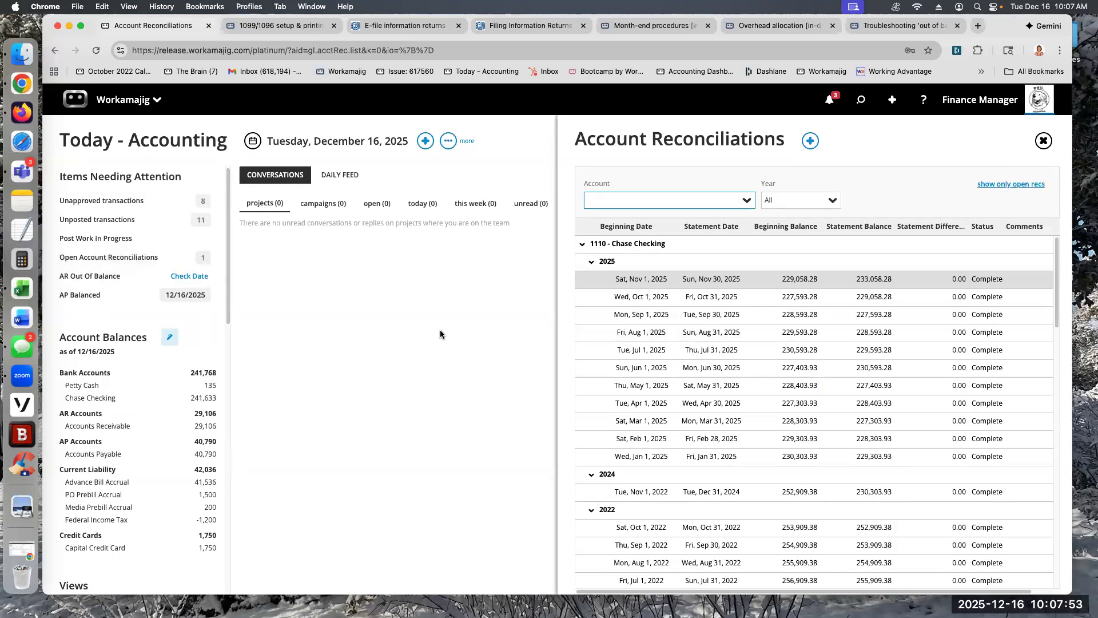
click(426, 346)
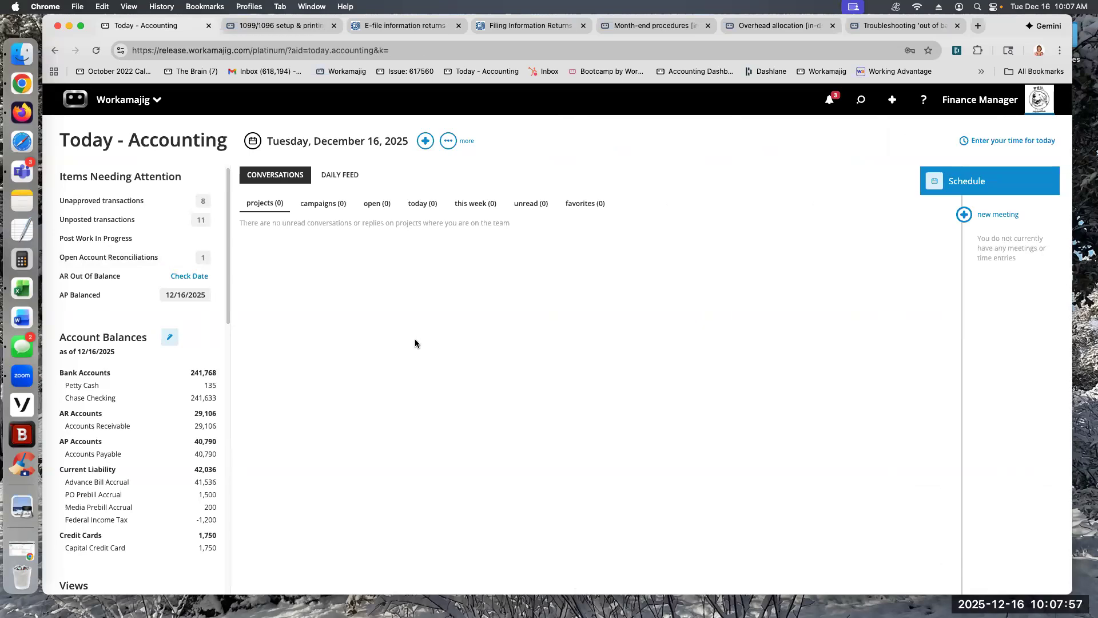
Step: Check the AR out-of-balance date, then find the last balance date for account 1200 in AR Aging with Client Invoices as source
click(175, 278)
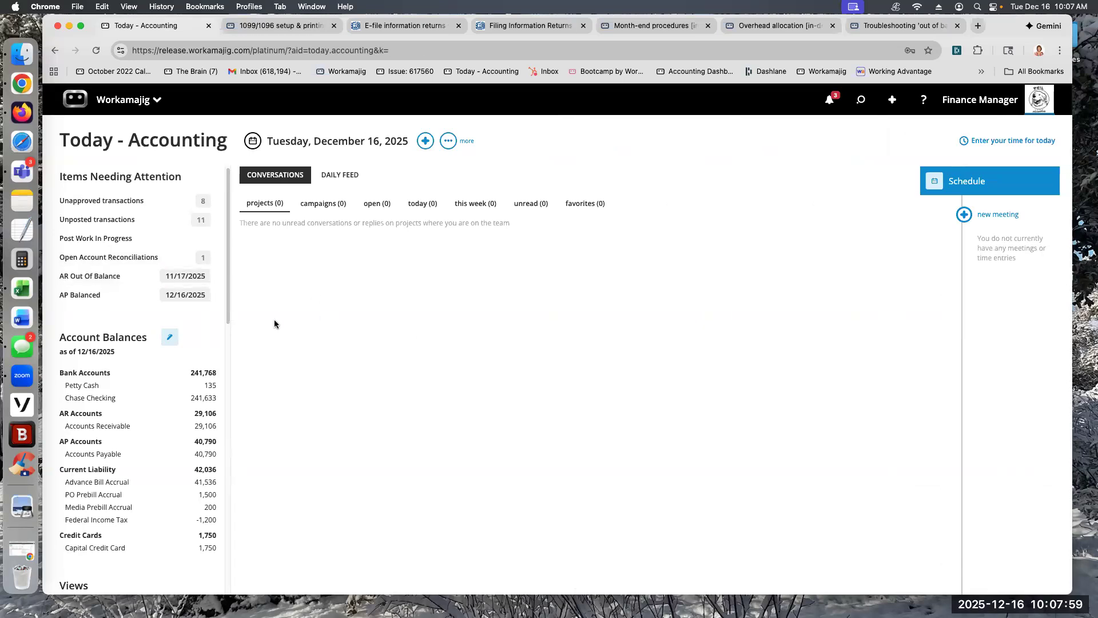
click(147, 283)
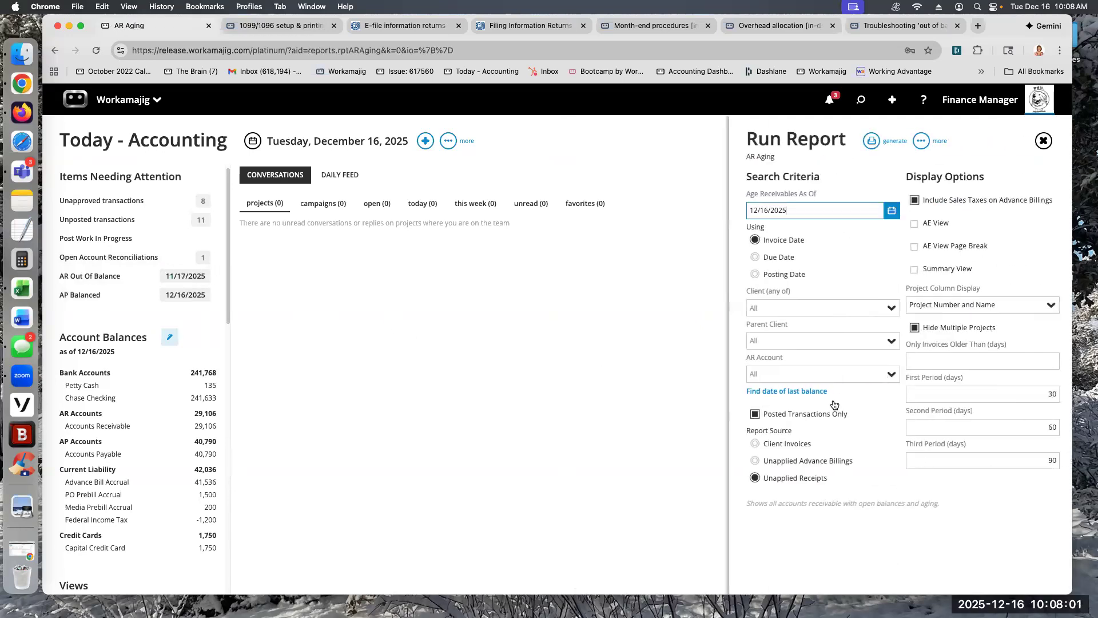
click(755, 444)
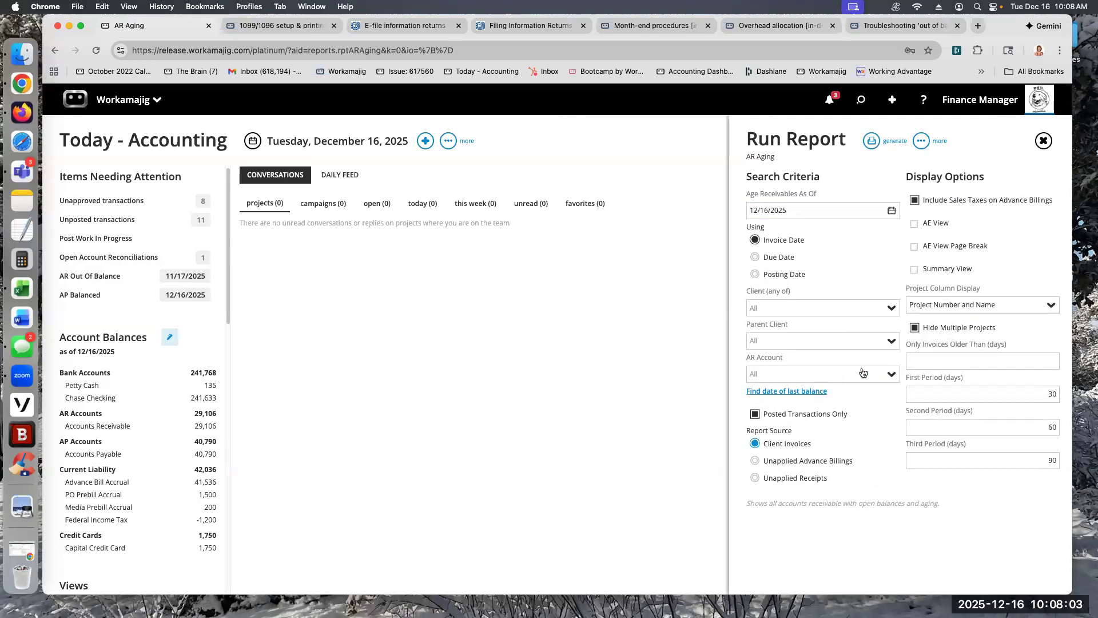
click(799, 377)
click(792, 395)
click(771, 393)
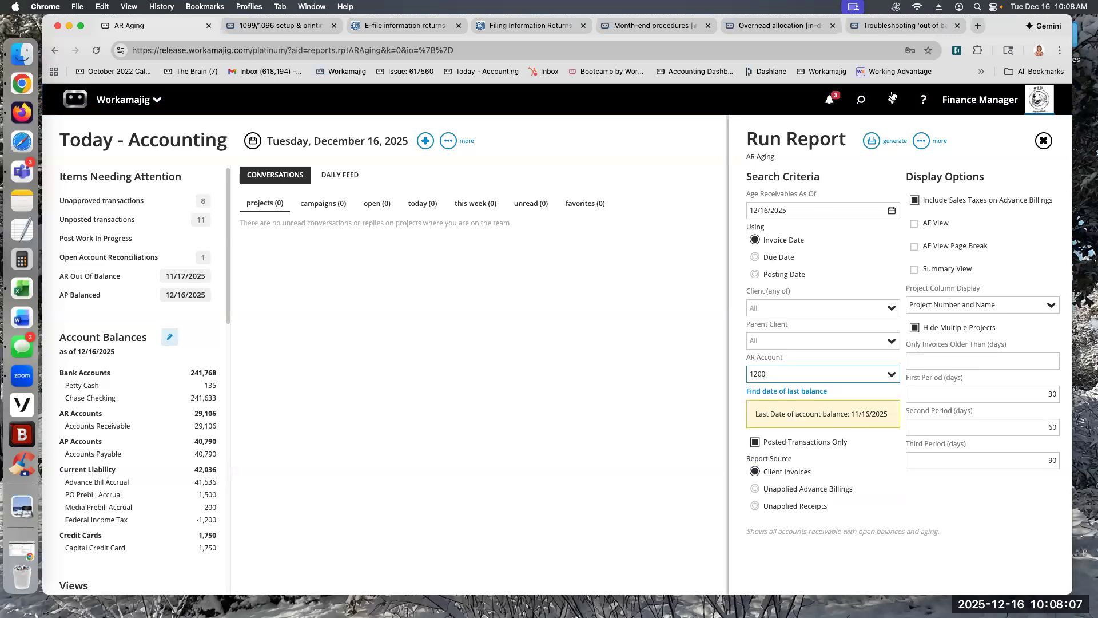
Step: View receipt 11.17.25 from the recently opened items, then return to Today - Accounting
click(862, 101)
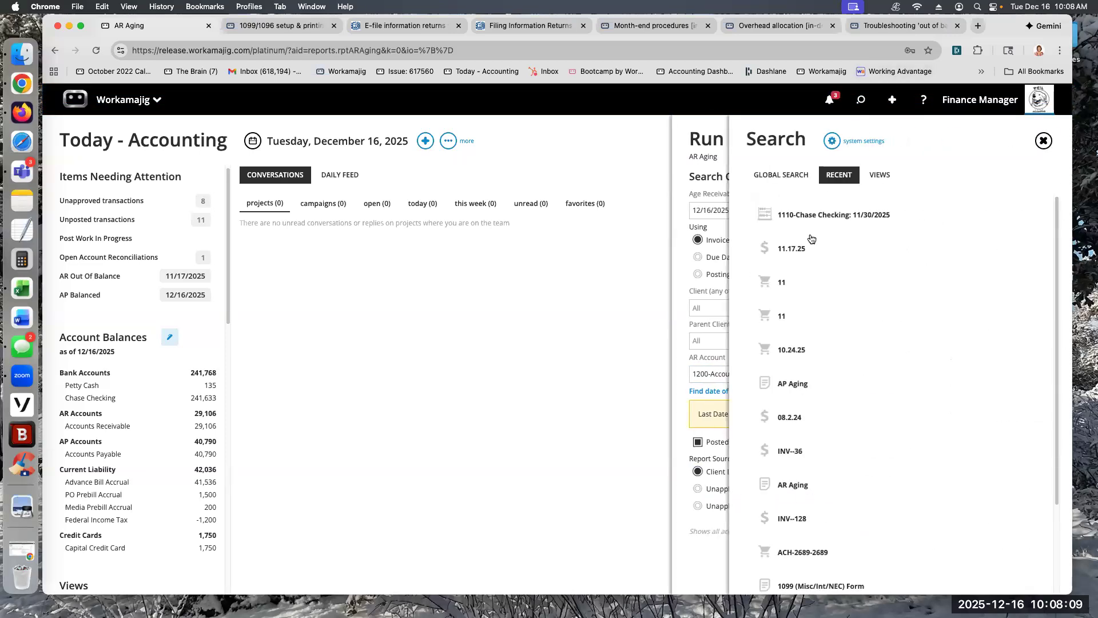
click(800, 248)
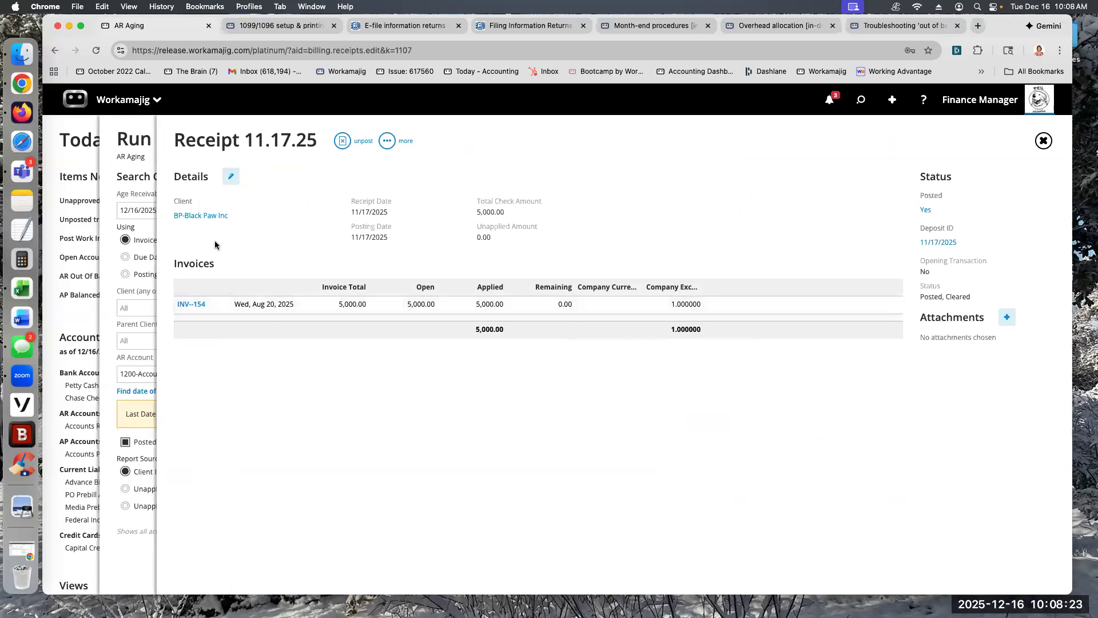
click(82, 169)
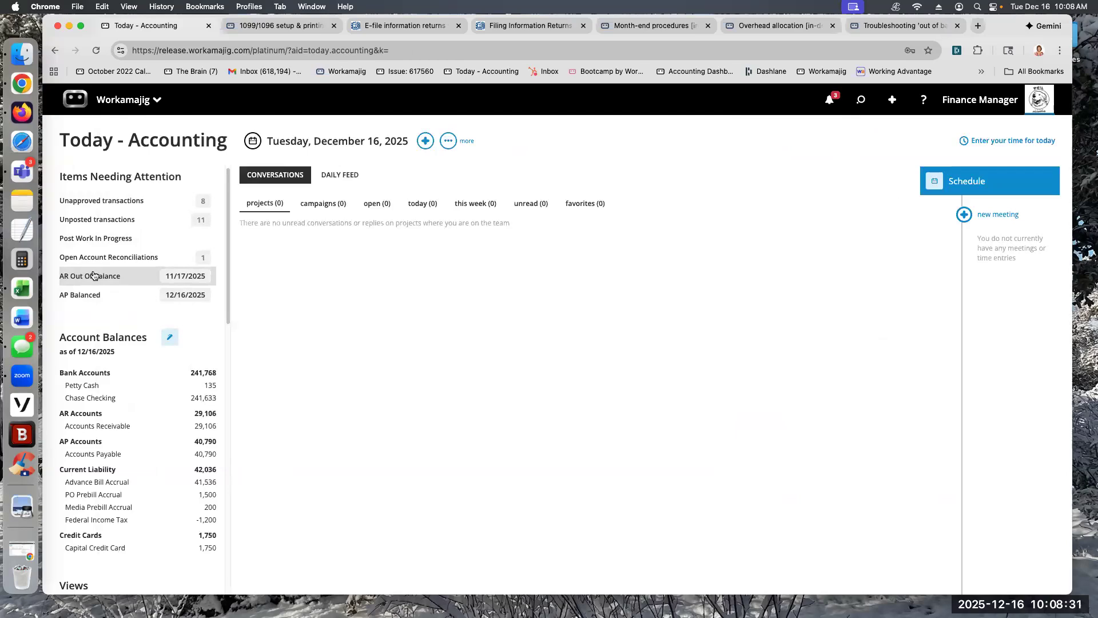
Step: Post client invoice INV--155 from the unposted transactions and return to Today - Accounting
click(90, 220)
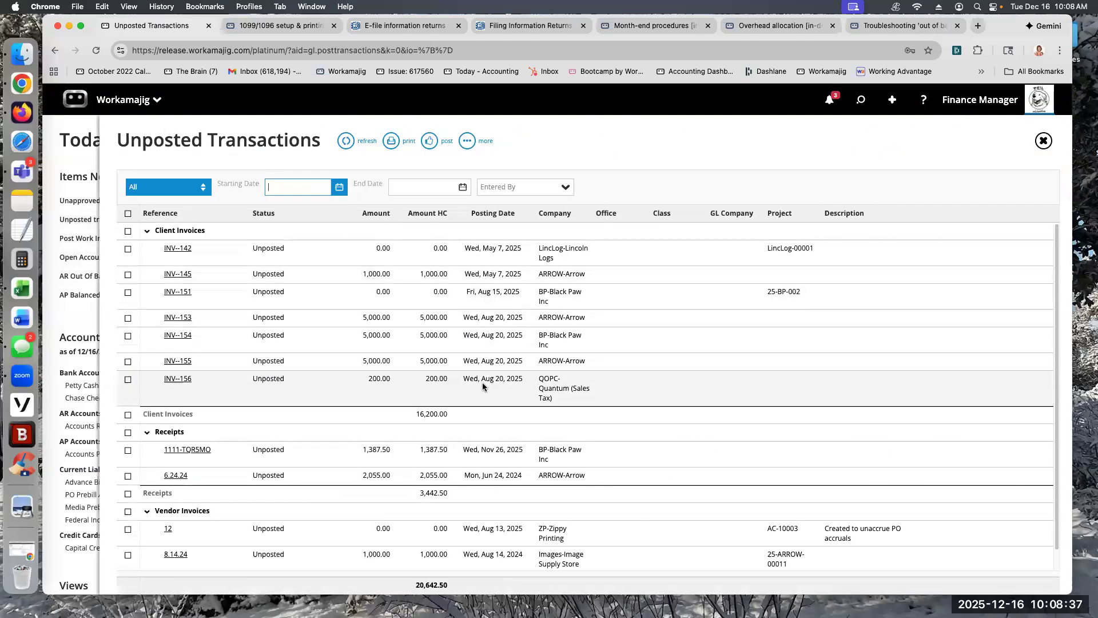
click(127, 361)
click(429, 141)
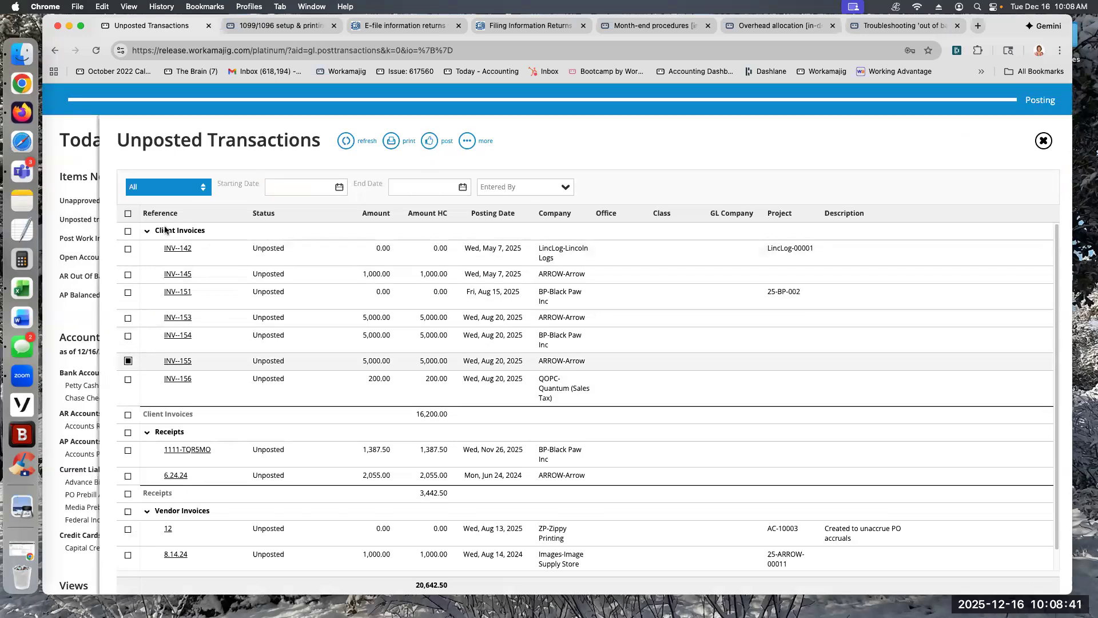
click(65, 148)
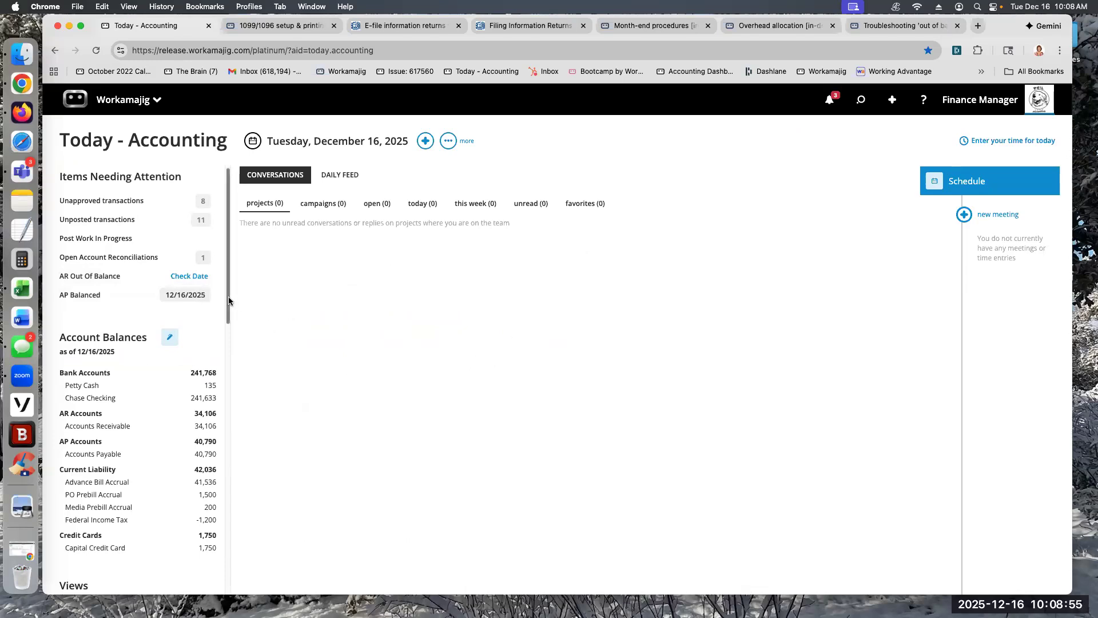
Step: Review the section on setting the closing date in the month-end procedures guide
scroll(233, 332, down, 3)
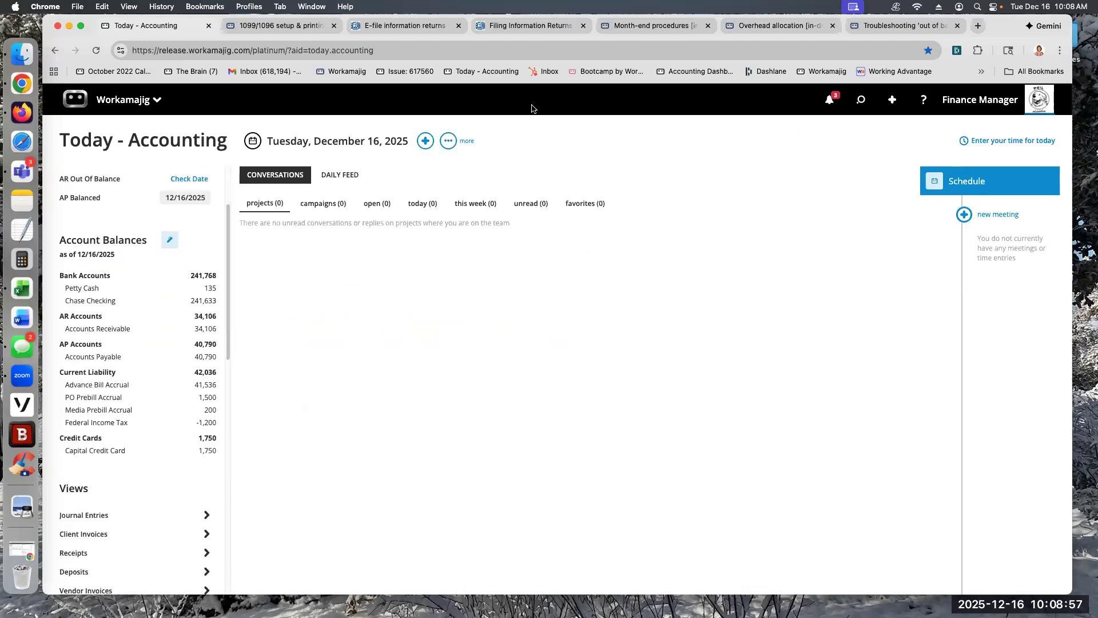
click(678, 27)
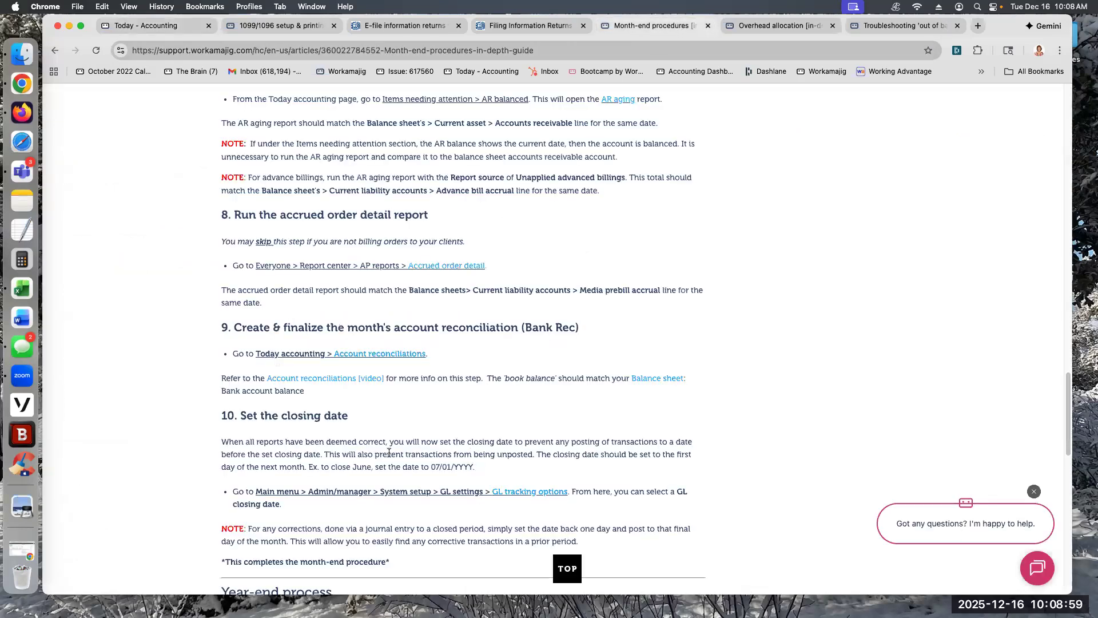
scroll(389, 453, down, 3)
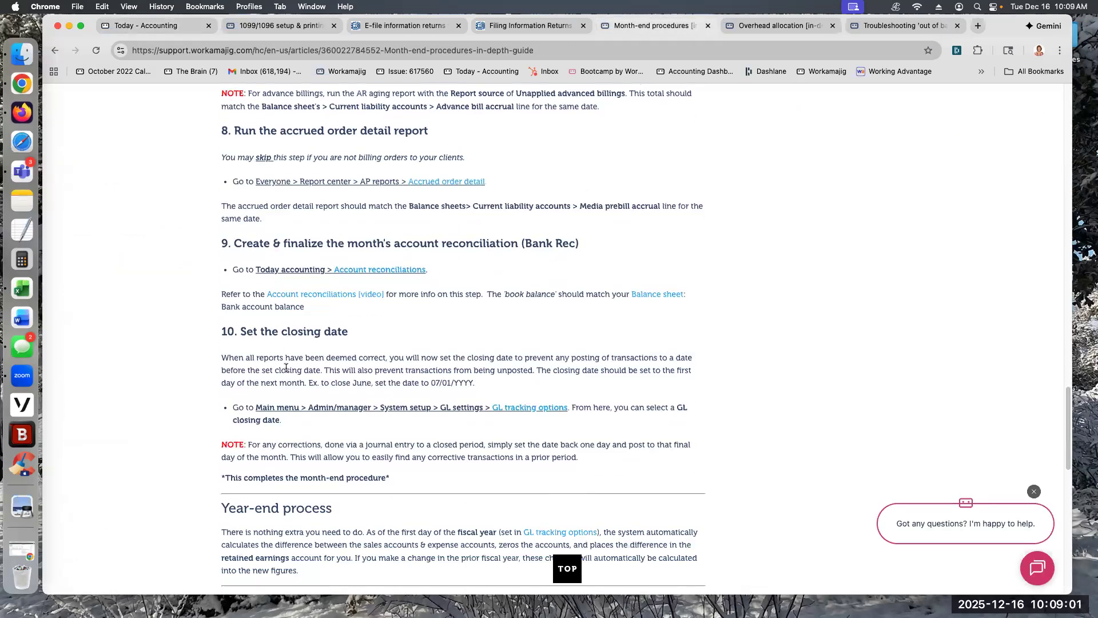
Step: Set the GL closing date to 12/1/2025 from Today - Accounting and close the GL Close Date settings
click(188, 27)
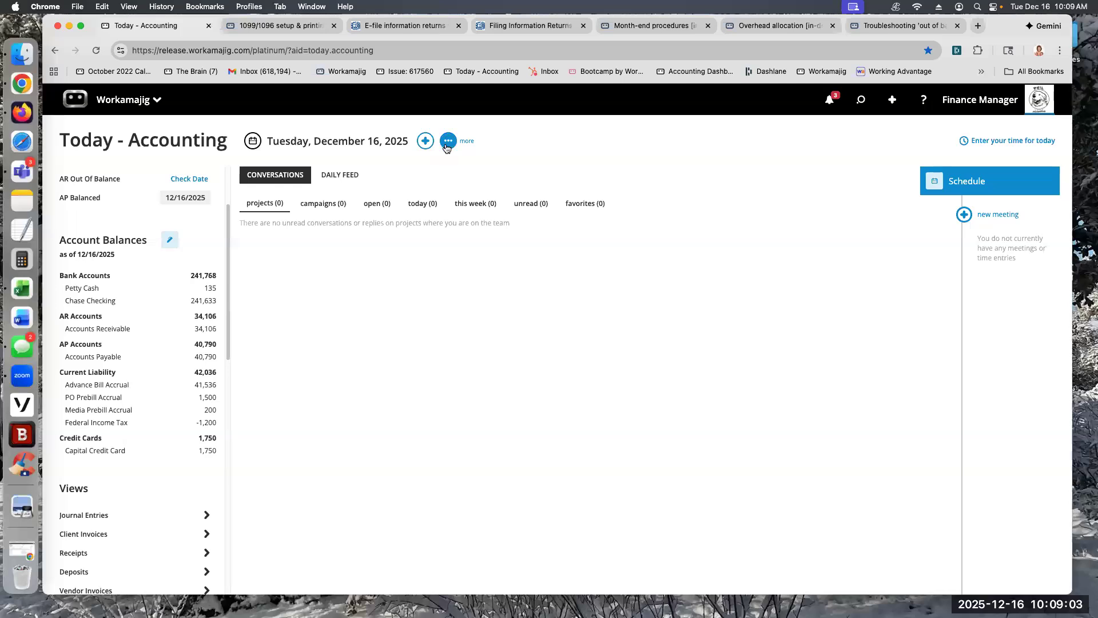
click(449, 141)
click(395, 215)
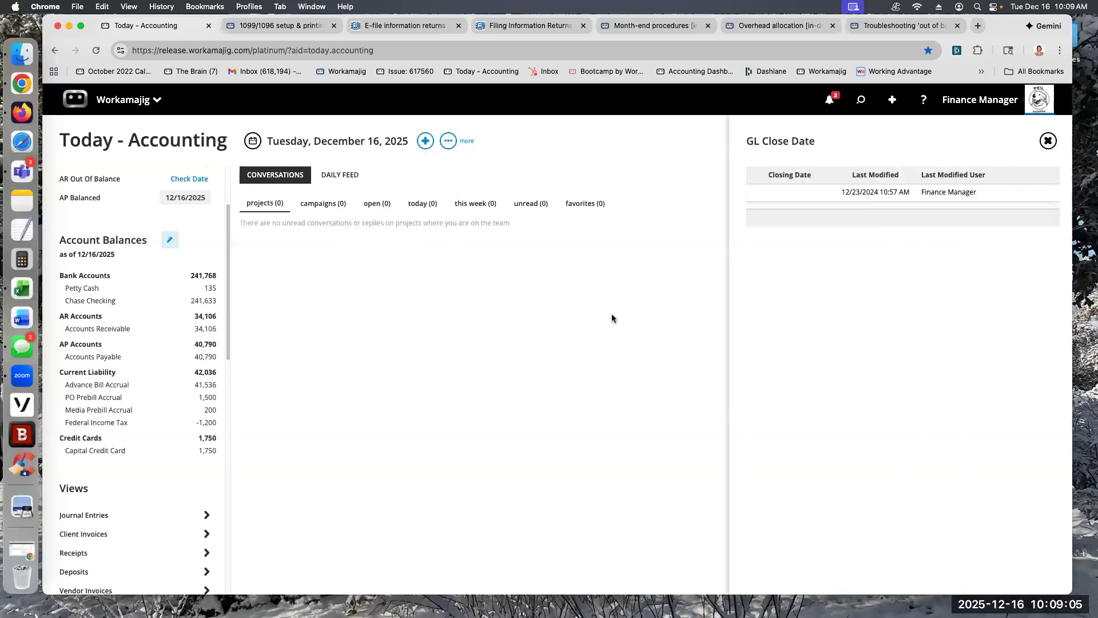
click(778, 190)
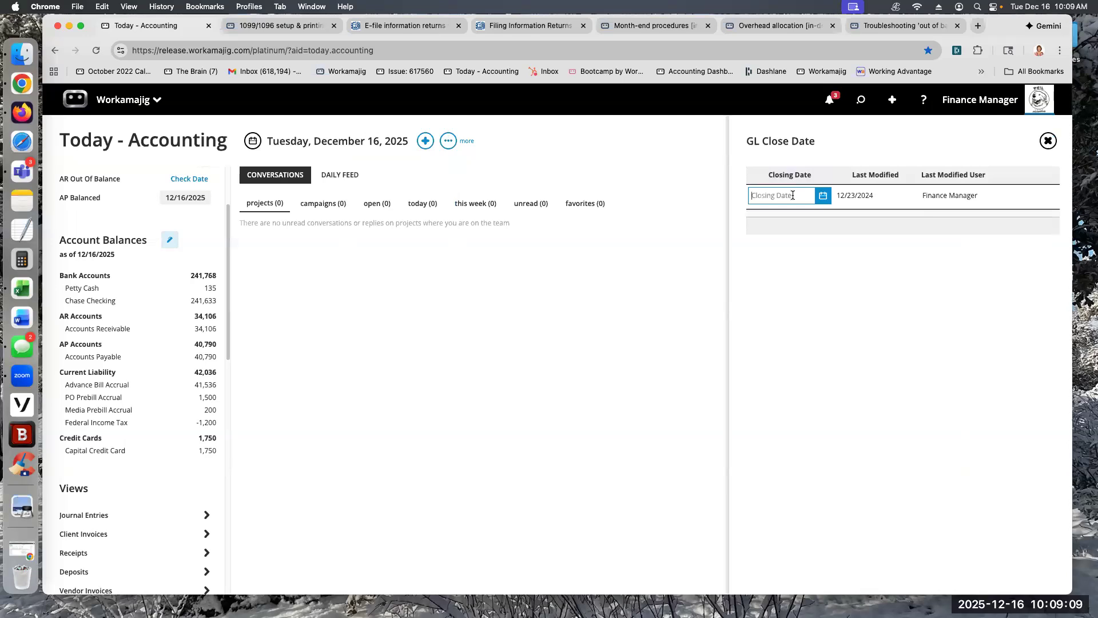
click(823, 197)
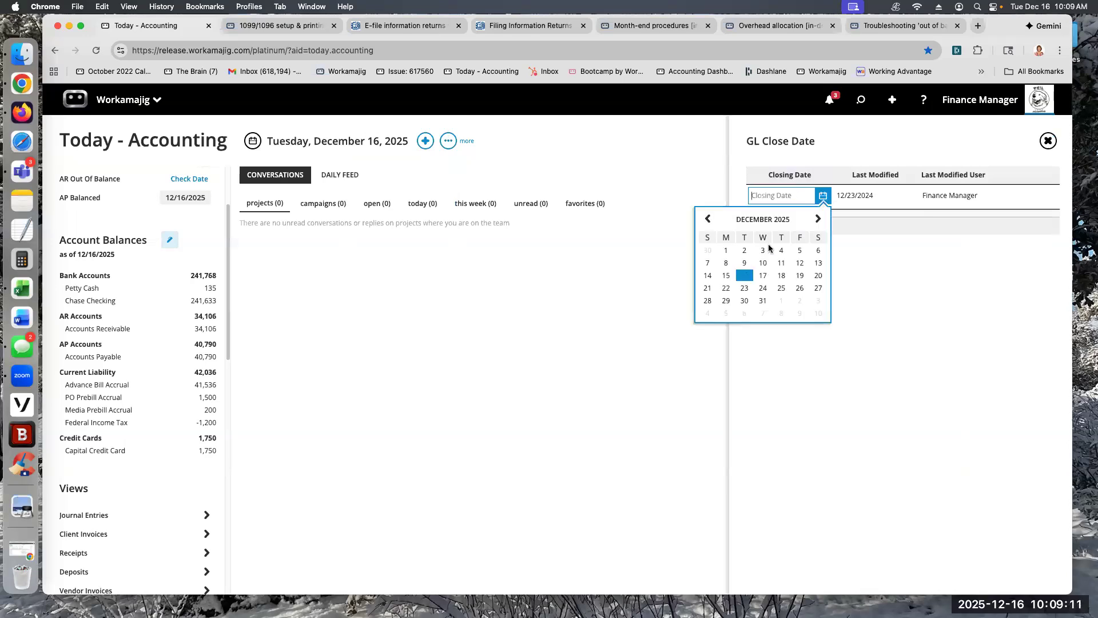
click(729, 249)
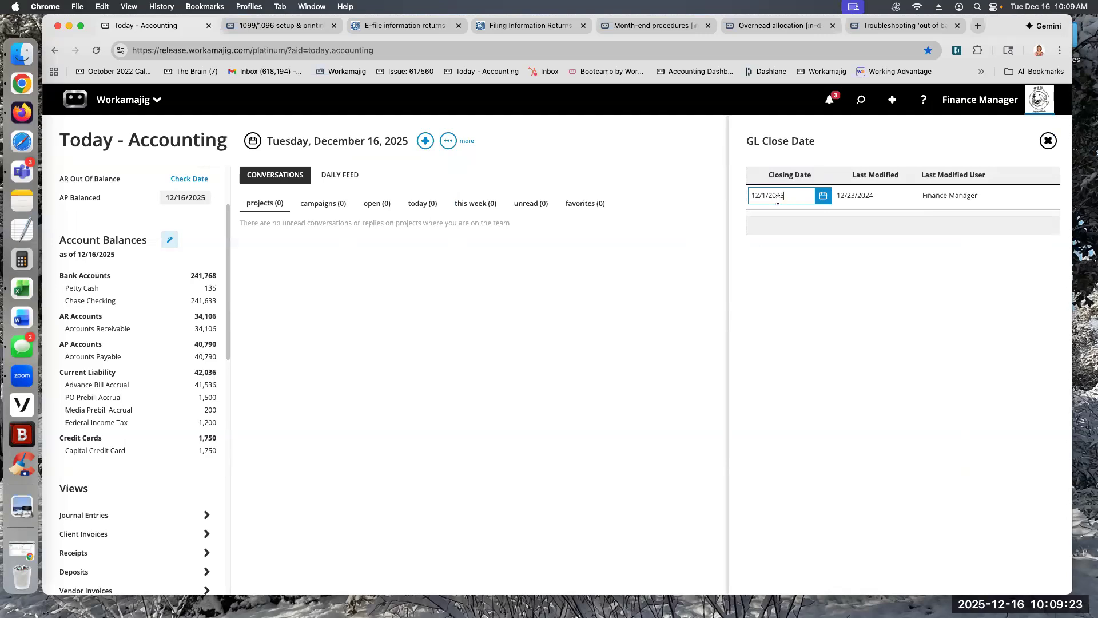
click(797, 249)
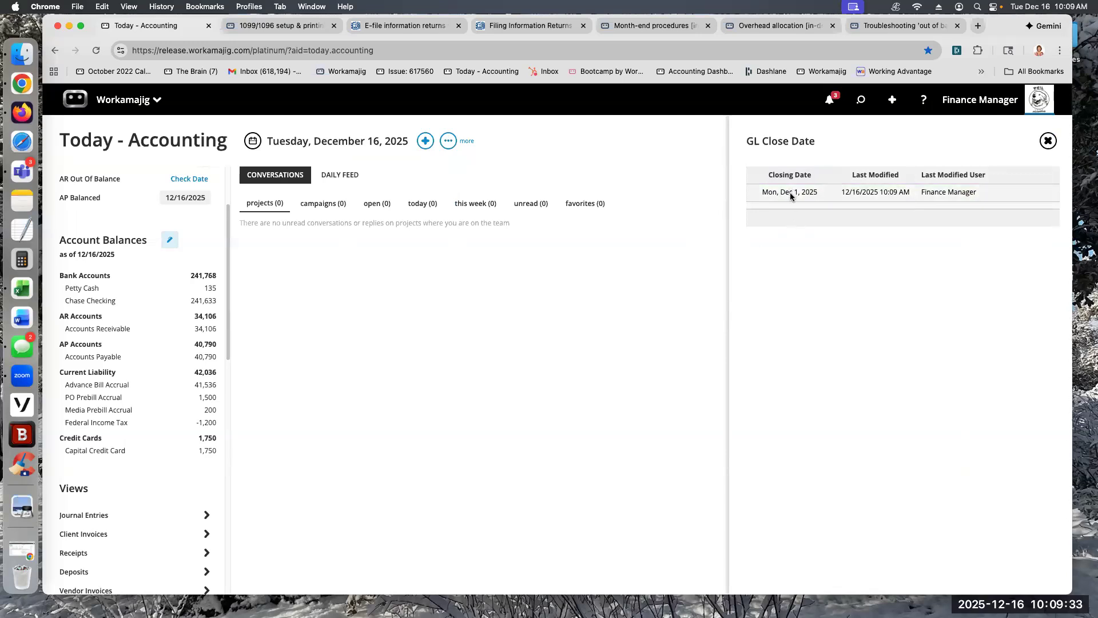
click(477, 323)
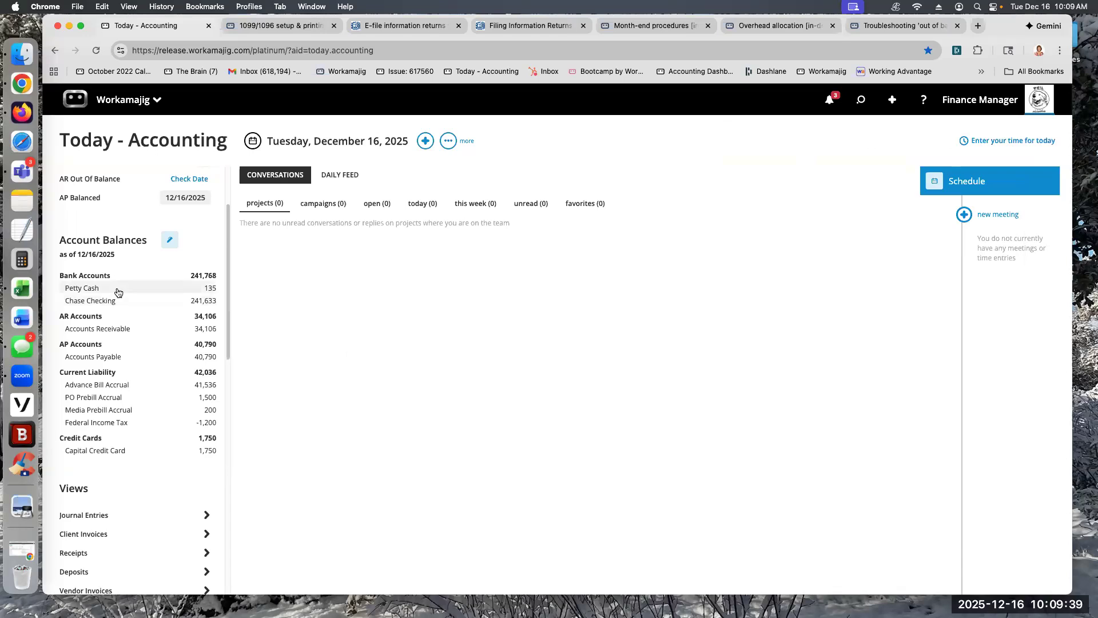
Step: Open the General Ledger Drill Down for Accounts Receivable from the account balances on Today - Accounting
scroll(122, 316, up, 1)
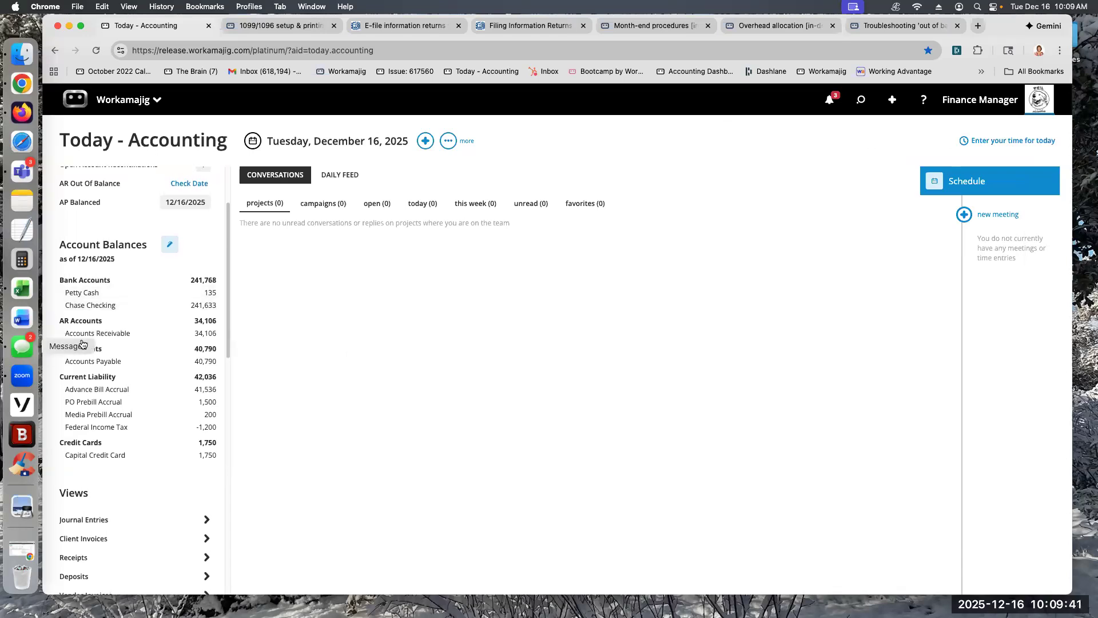
scroll(87, 356, down, 1)
scroll(87, 357, up, 1)
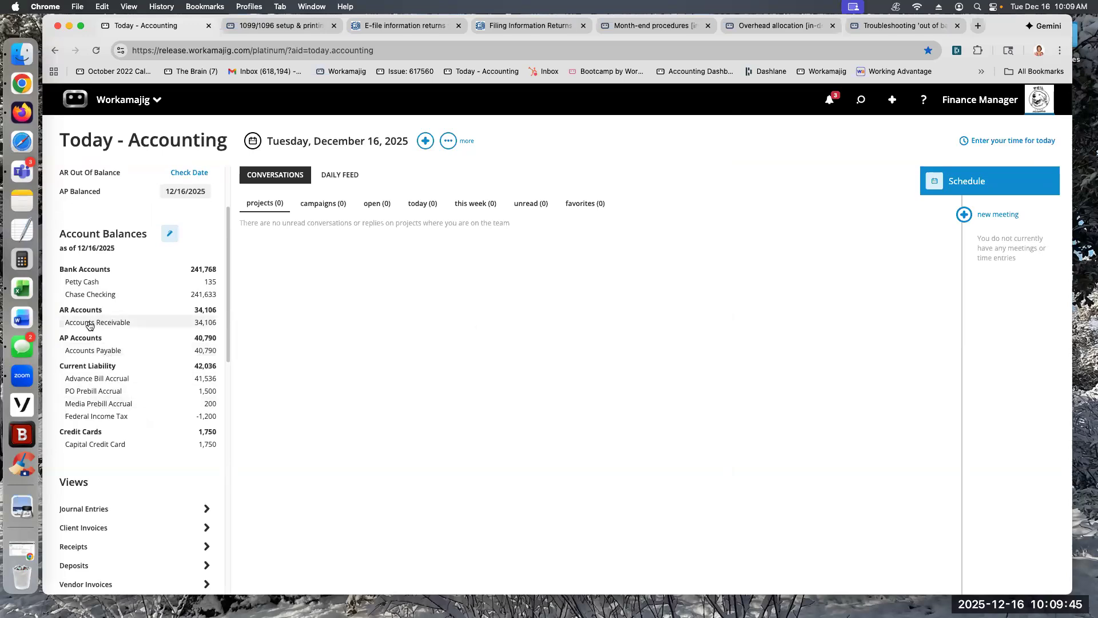
scroll(87, 329, up, 1)
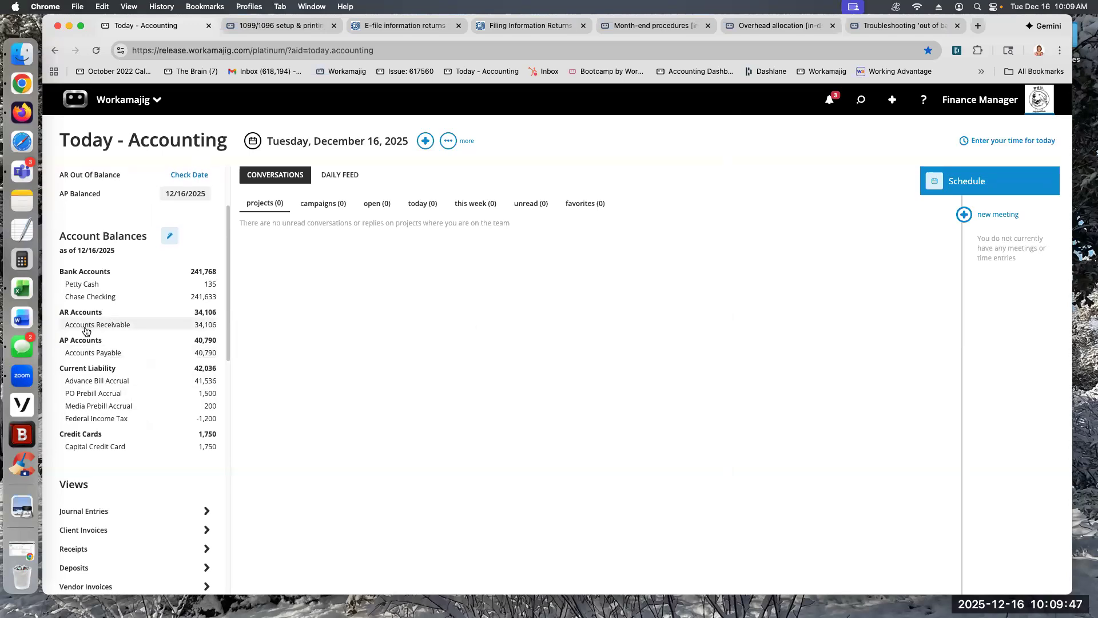
click(86, 326)
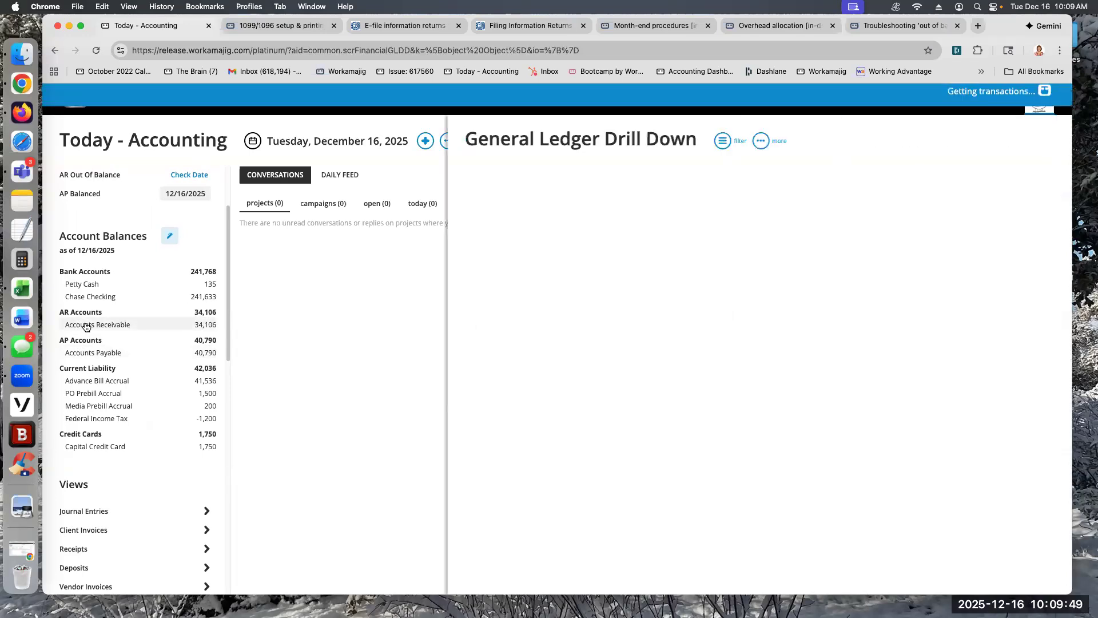
Step: Open the search options of the General Ledger Drill Down
click(383, 150)
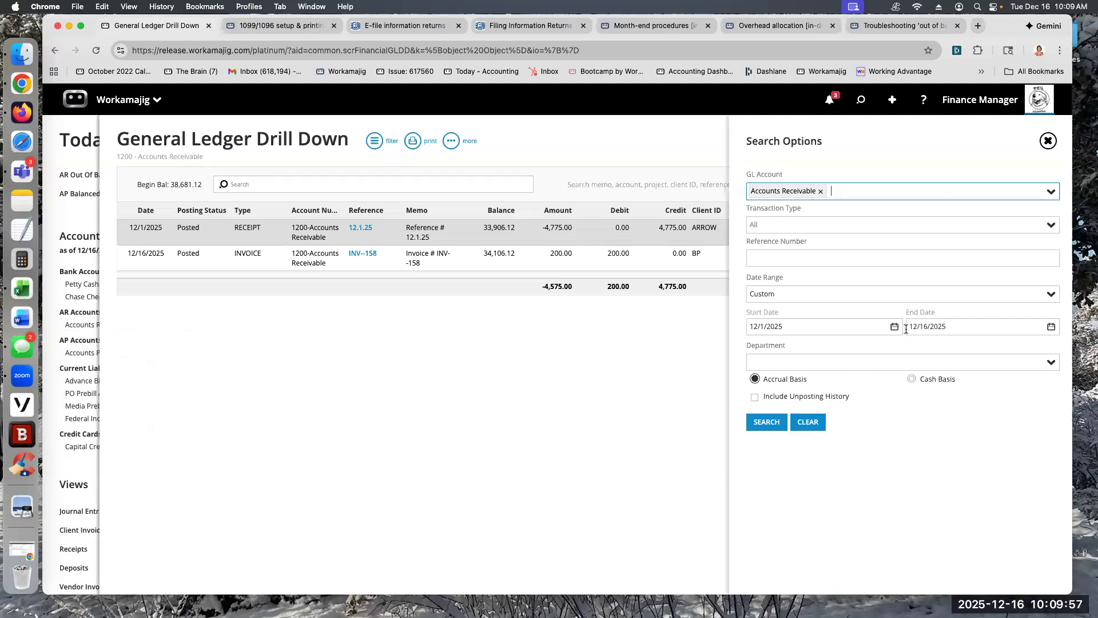
click(1049, 194)
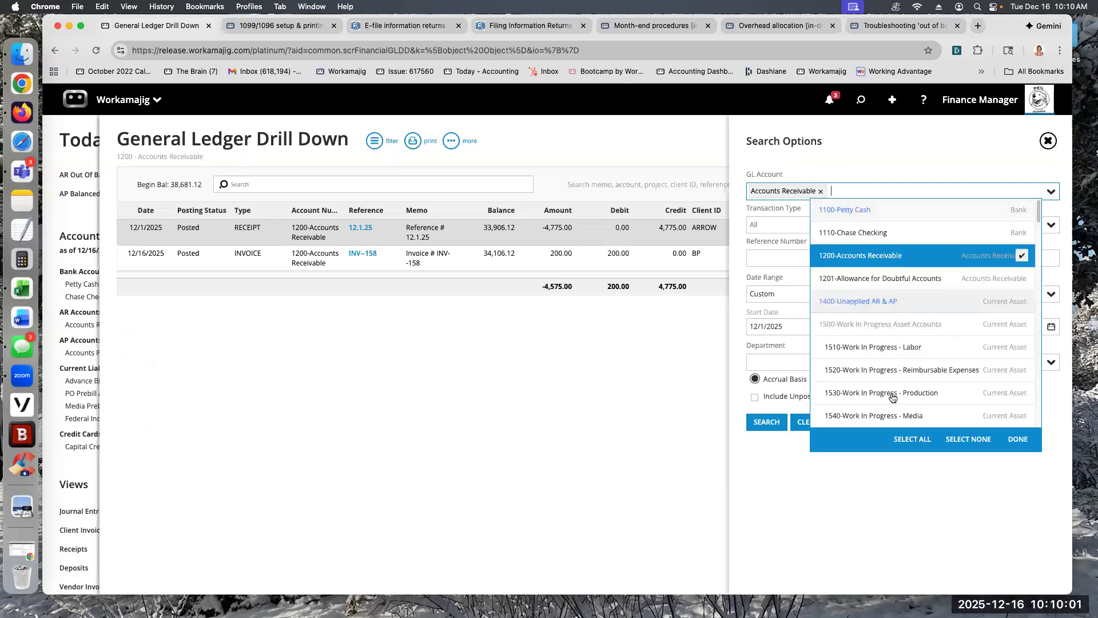
scroll(881, 364, down, 1)
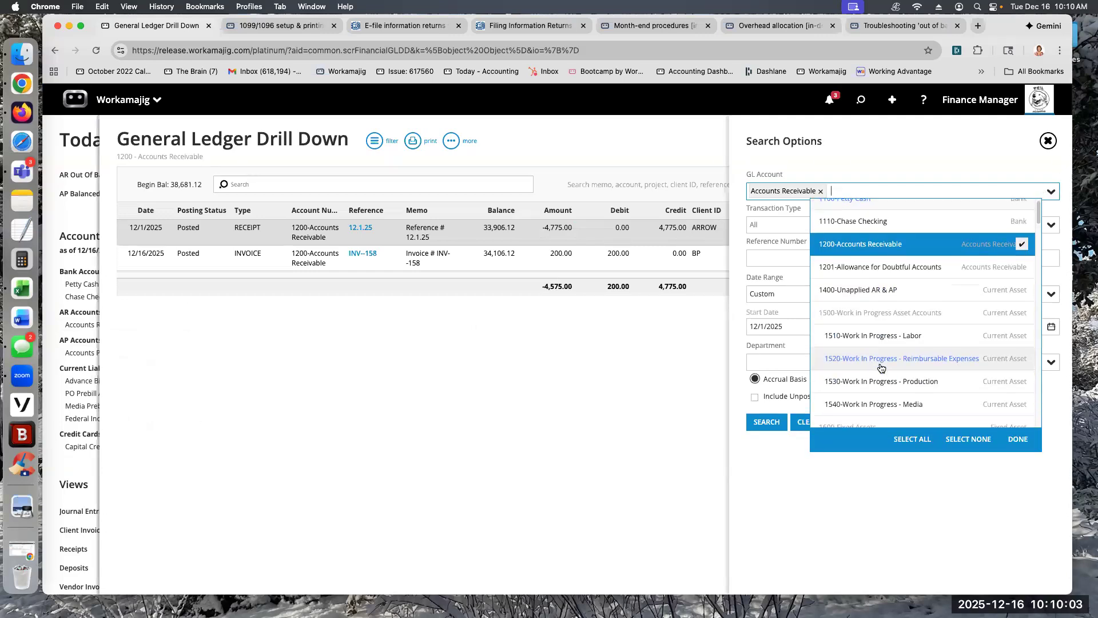
scroll(881, 368, down, 15)
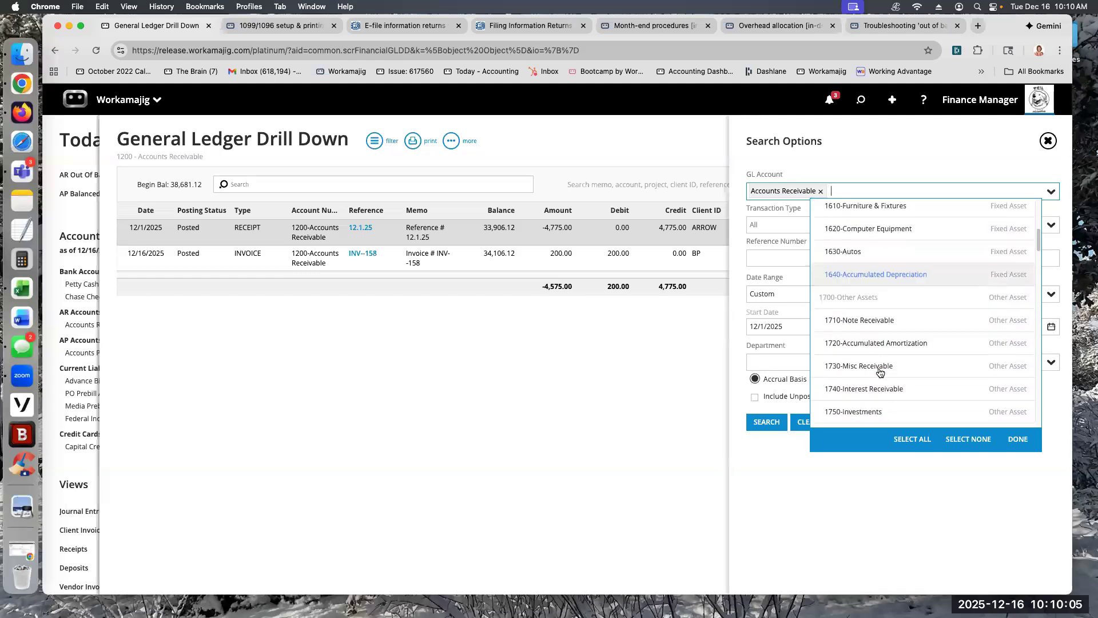
scroll(878, 369, down, 20)
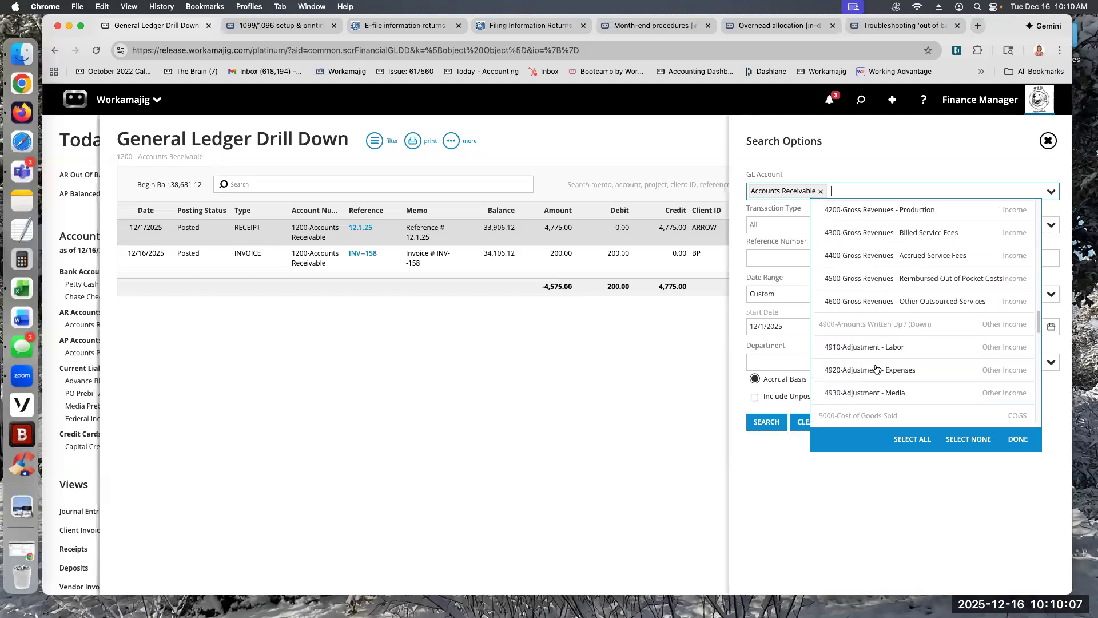
scroll(950, 314, up, 5)
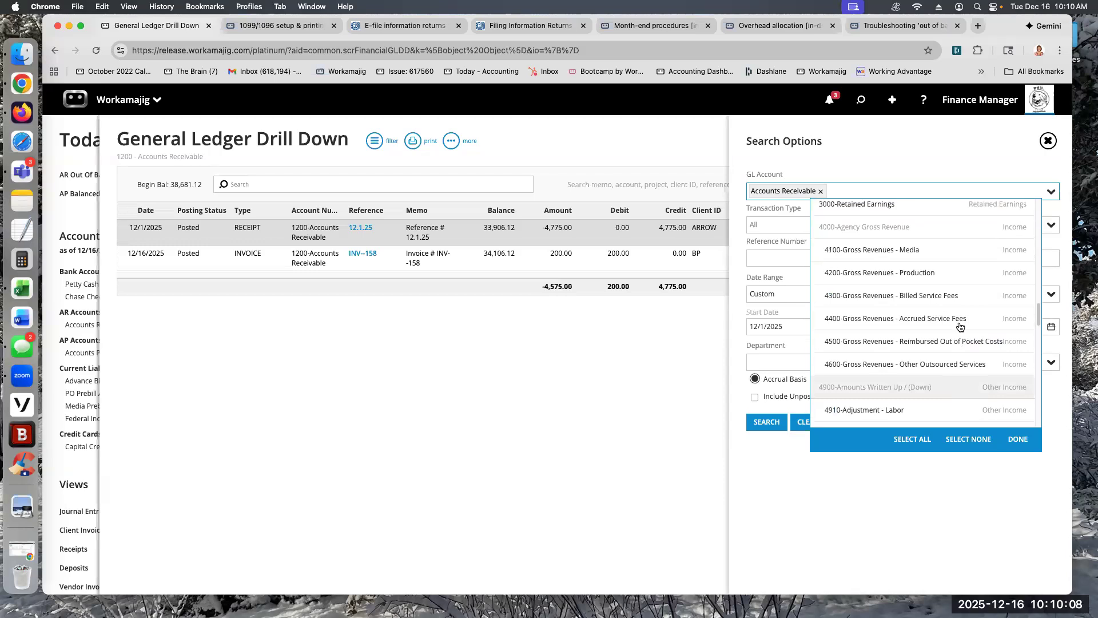
click(901, 252)
click(901, 273)
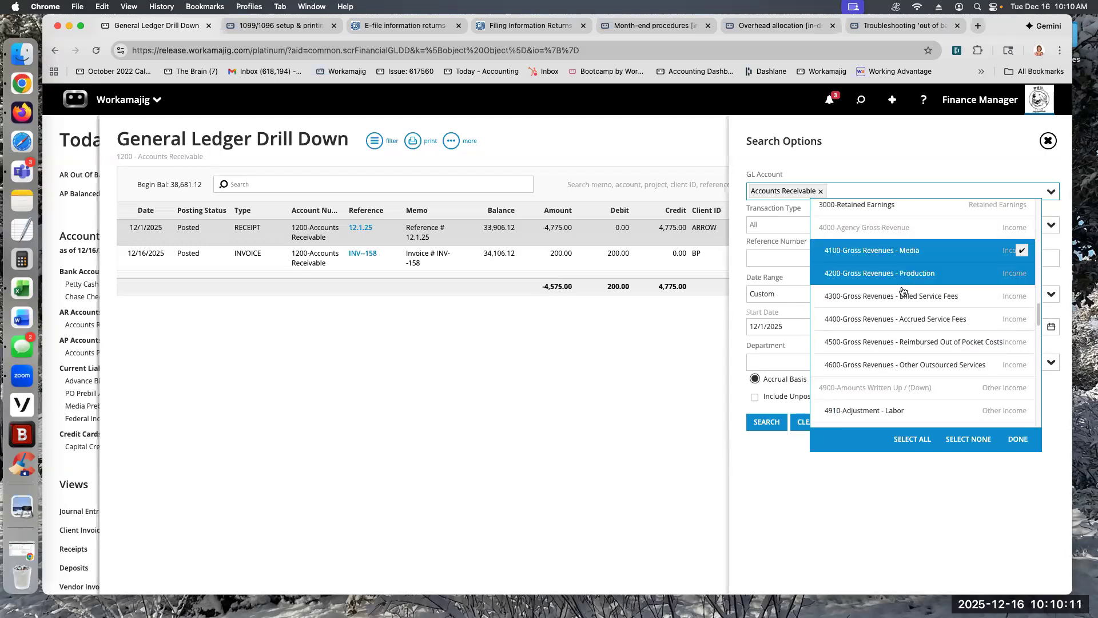
click(899, 295)
click(904, 318)
Step: Replace Accounts Receivable in the GL account filter with Gross Revenues accounts 4100 Media, 4200 Production, 4300 Billed, 4400 Accrued Service Fees and 4500 Reimbursed Out of Pocket Costs
click(821, 191)
click(1050, 195)
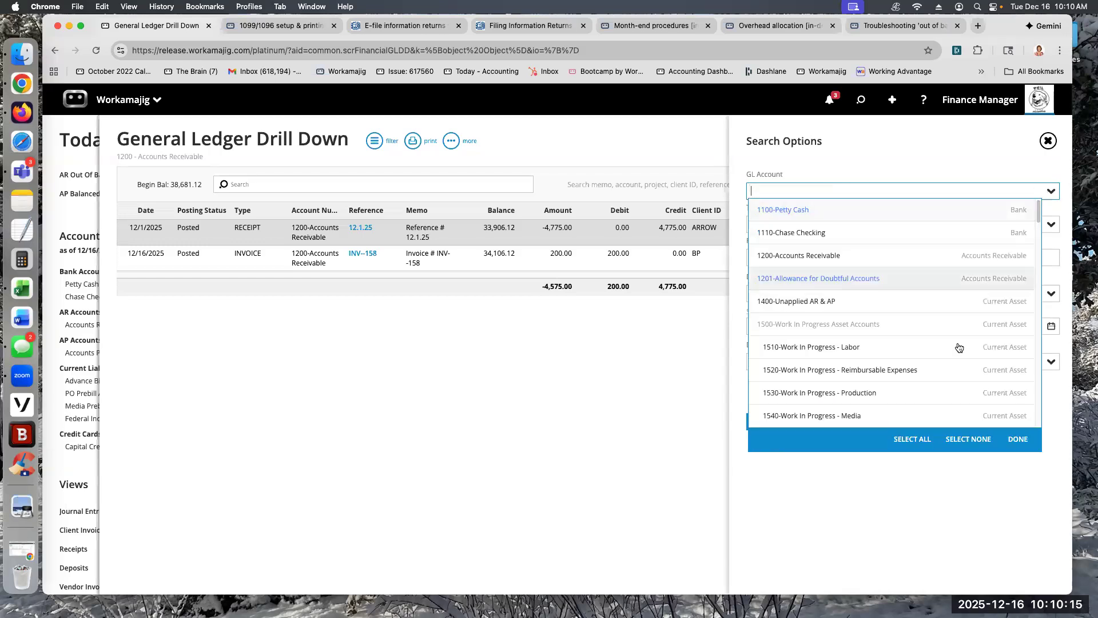
scroll(887, 347, down, 10)
scroll(889, 347, down, 4)
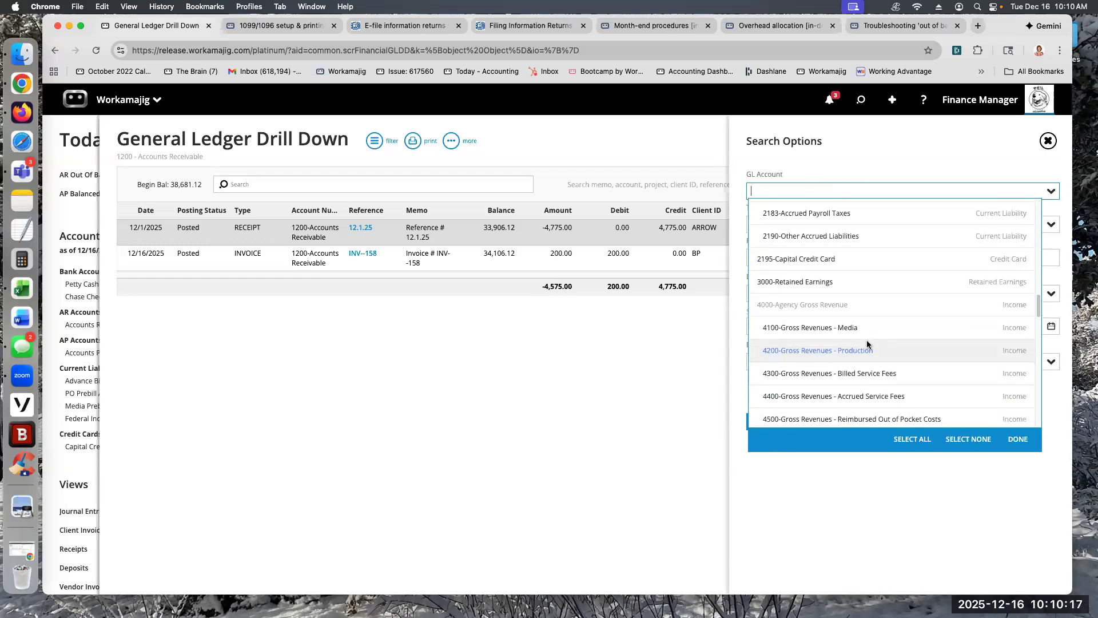
click(845, 315)
click(850, 341)
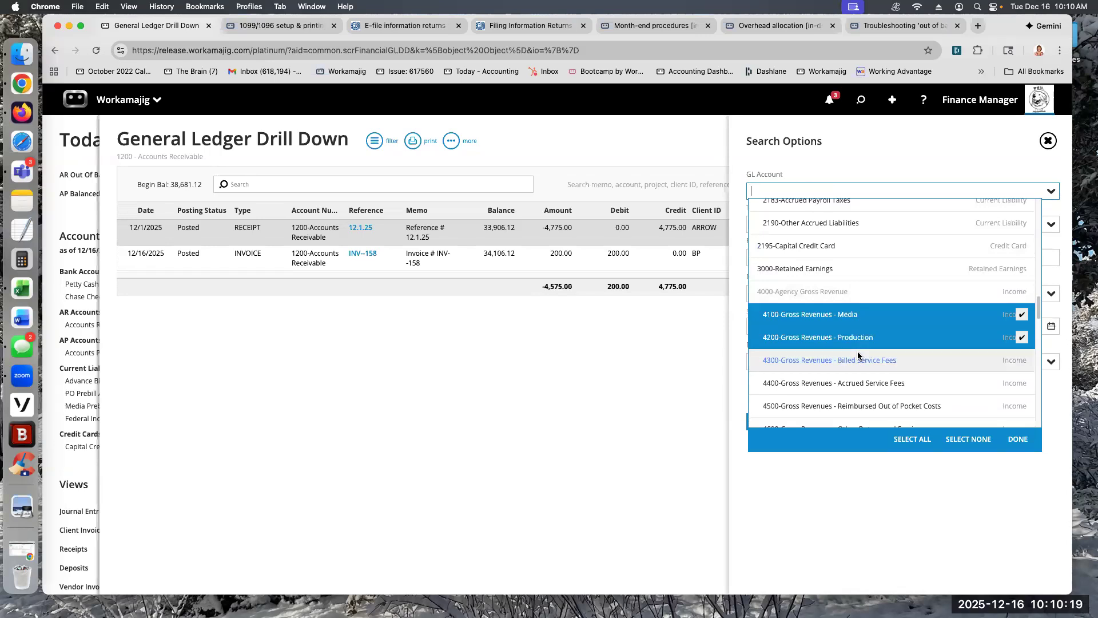
click(860, 361)
click(865, 384)
click(866, 403)
click(1018, 440)
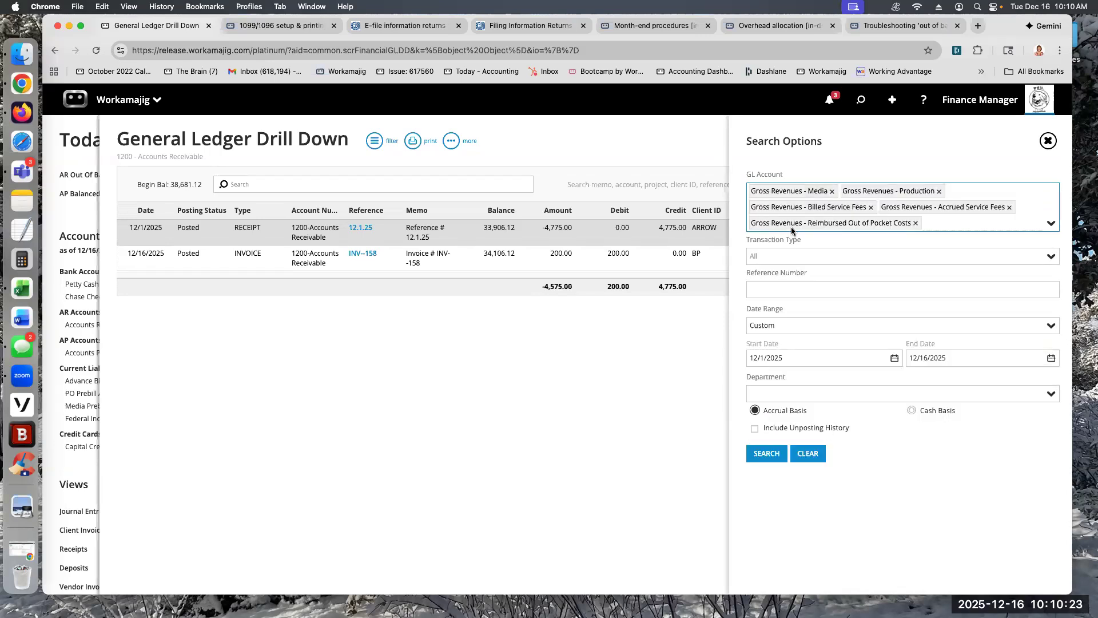
Step: Set the ledger filter's date range to Last Month and run the search for the gross revenue accounts
click(1050, 328)
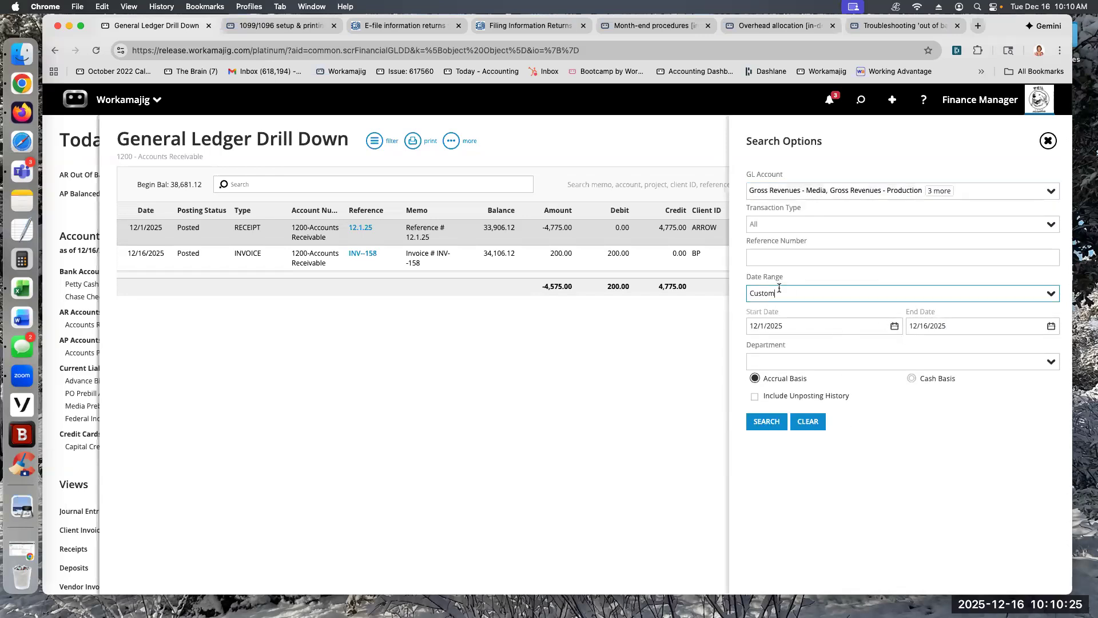
click(1051, 293)
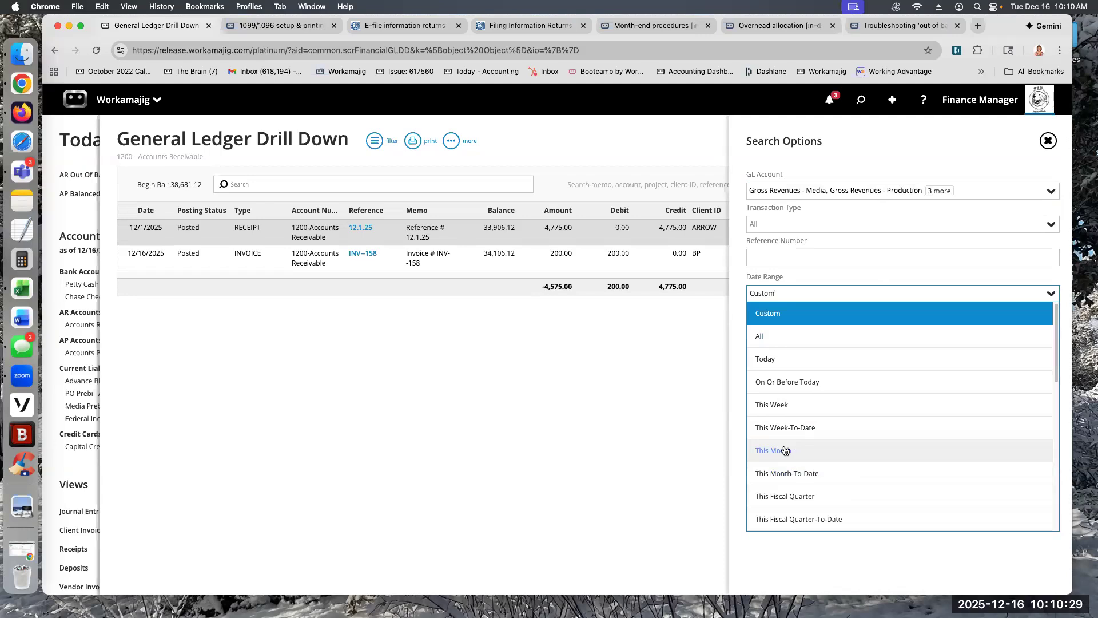
scroll(772, 458, down, 5)
click(773, 461)
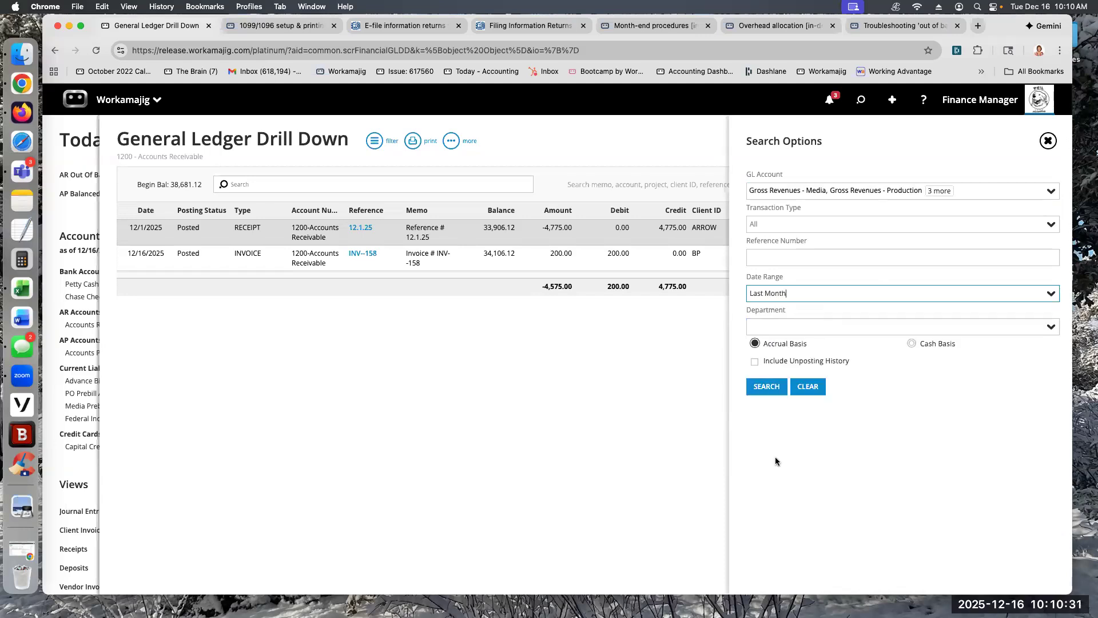
click(767, 386)
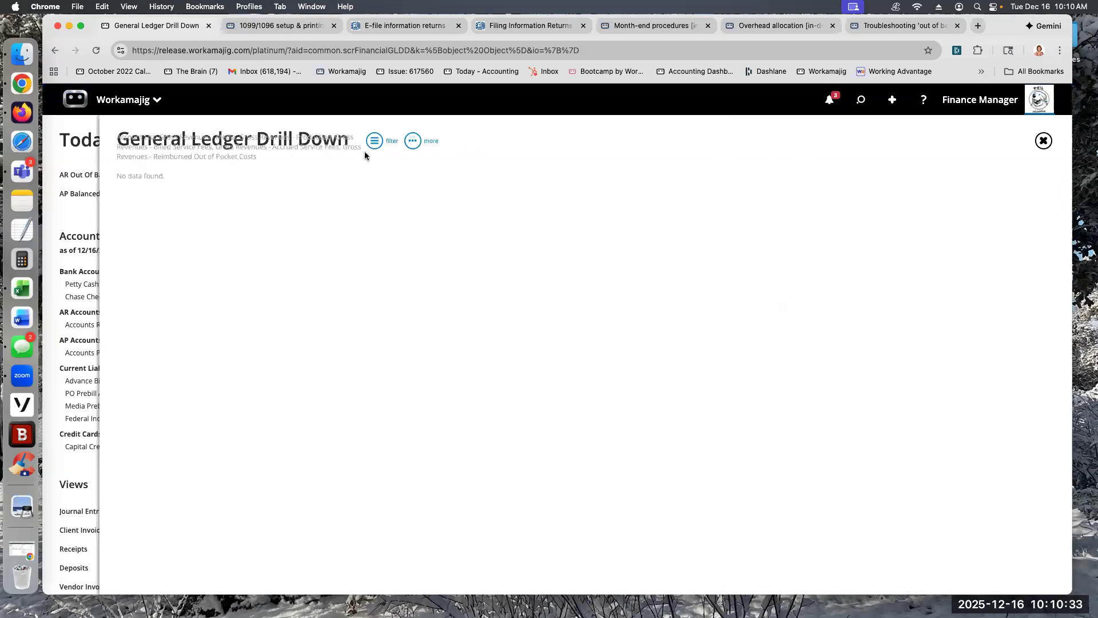
Step: Set the ledger filter's date range to This Fiscal Year-To-Date and run the search again
click(375, 141)
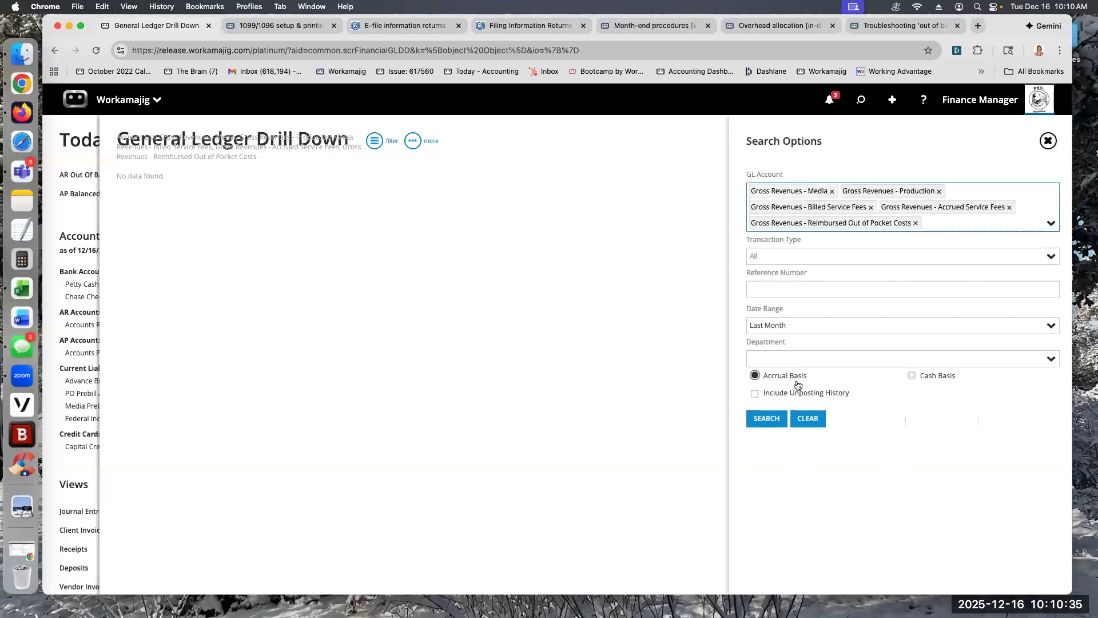
click(1046, 331)
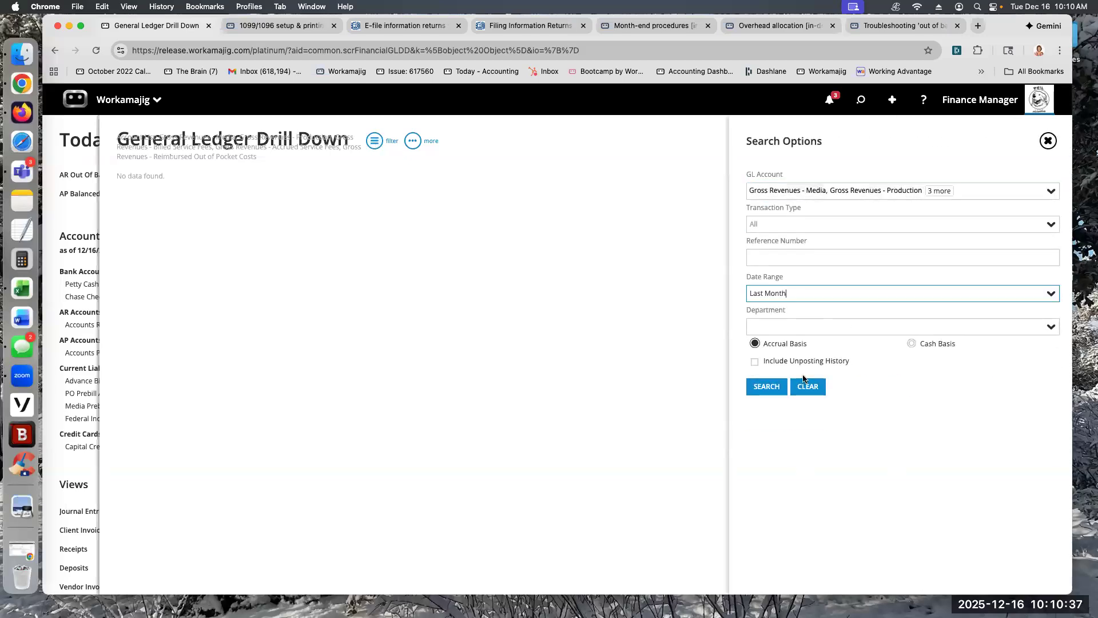
click(1051, 294)
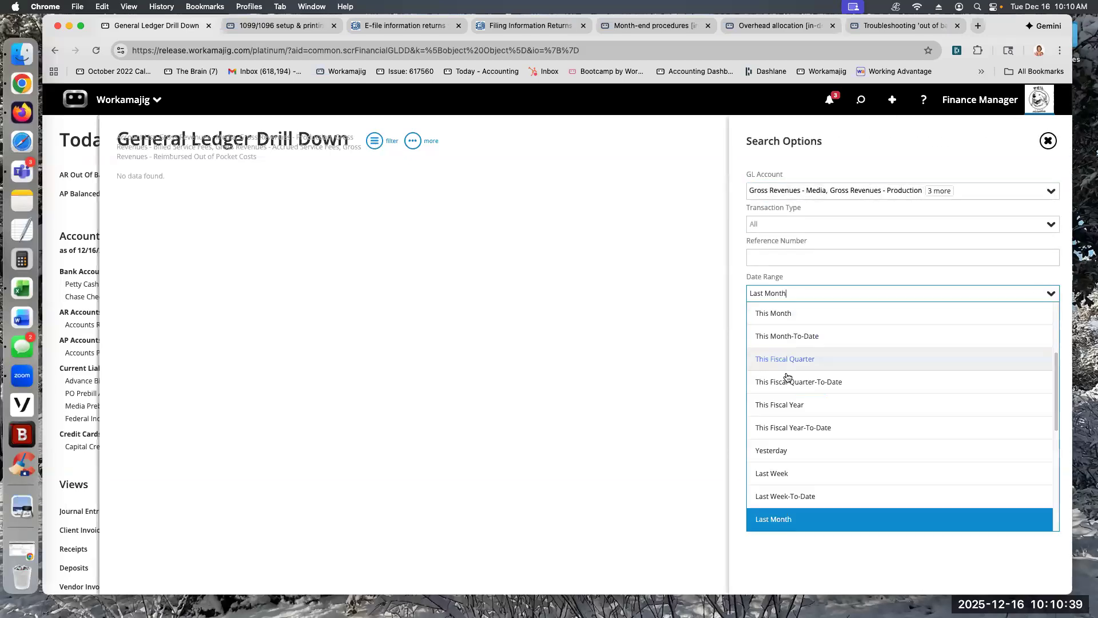
click(789, 428)
click(766, 387)
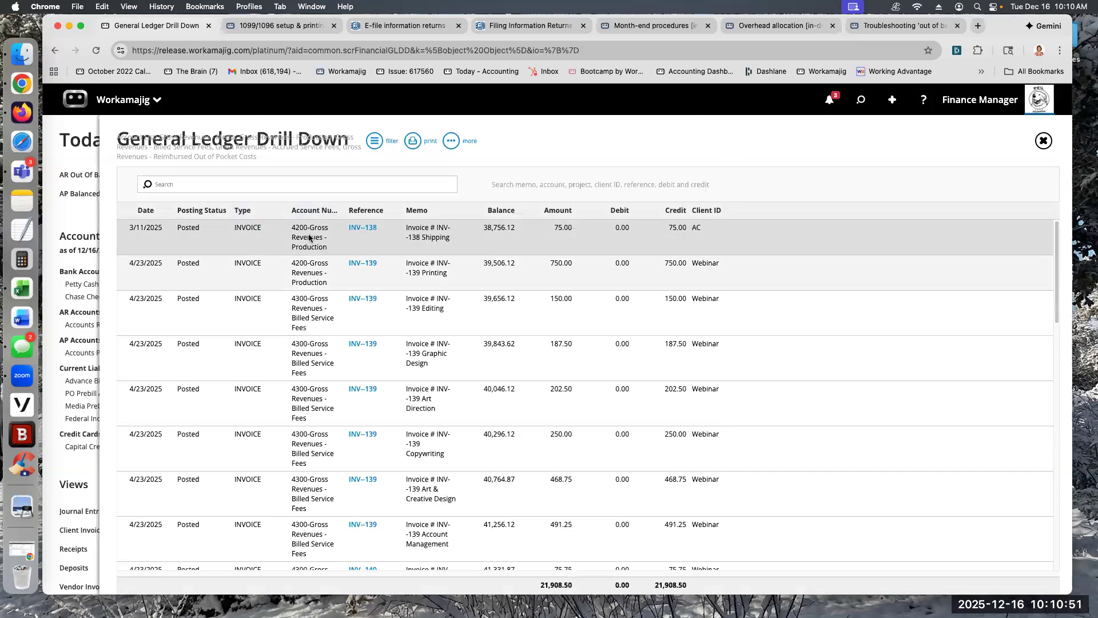
Step: Widen the Account Number column in the ledger results and reopen the search options
drag(346, 208, 402, 208)
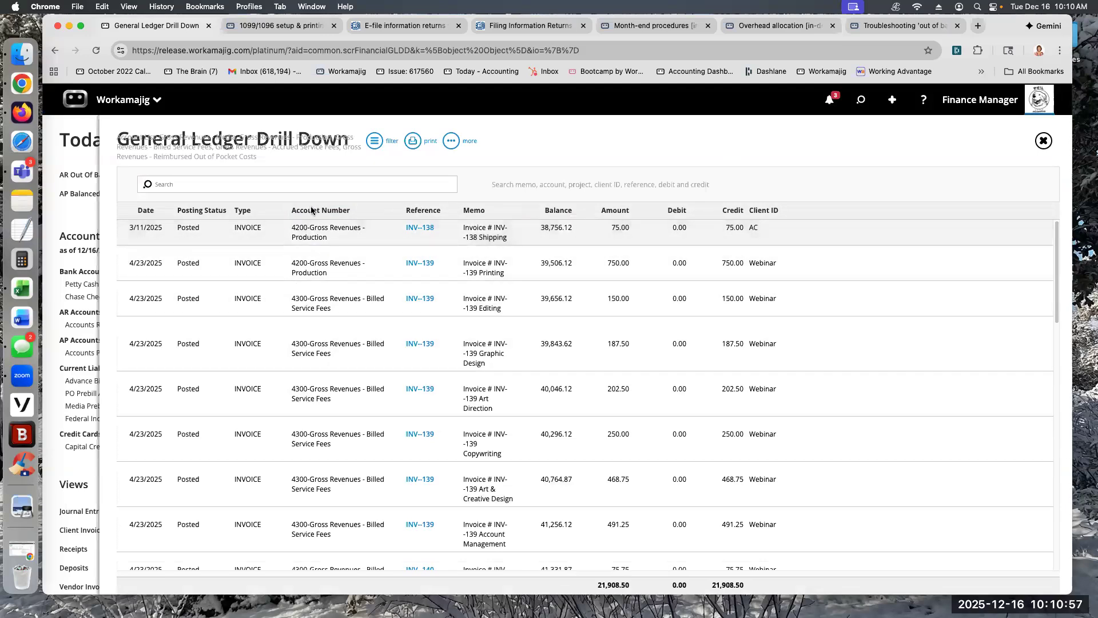
click(376, 142)
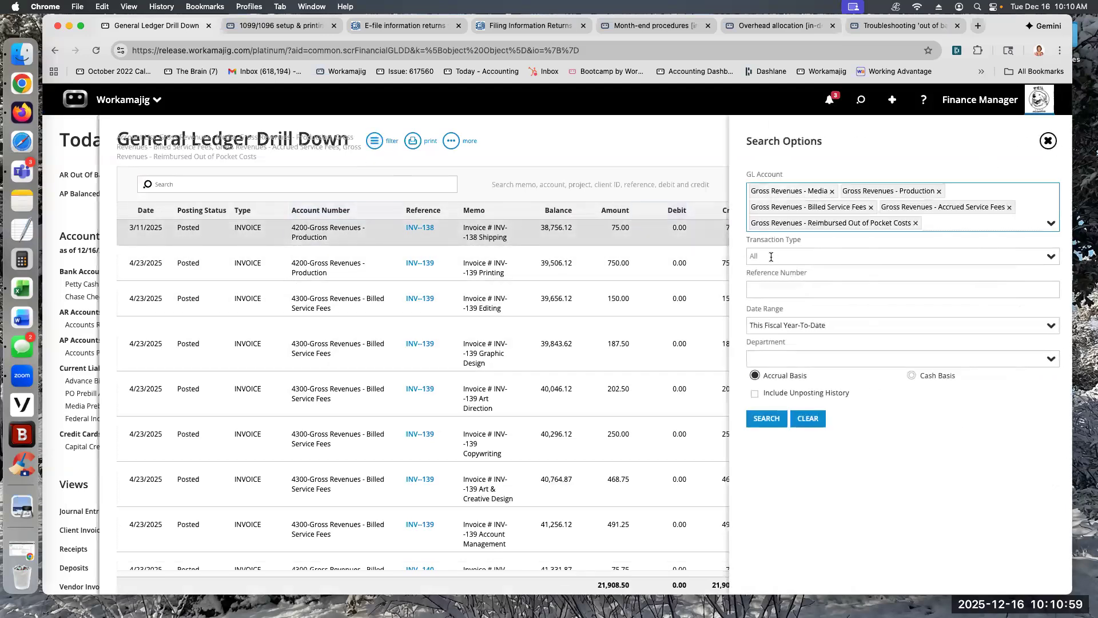
click(1040, 262)
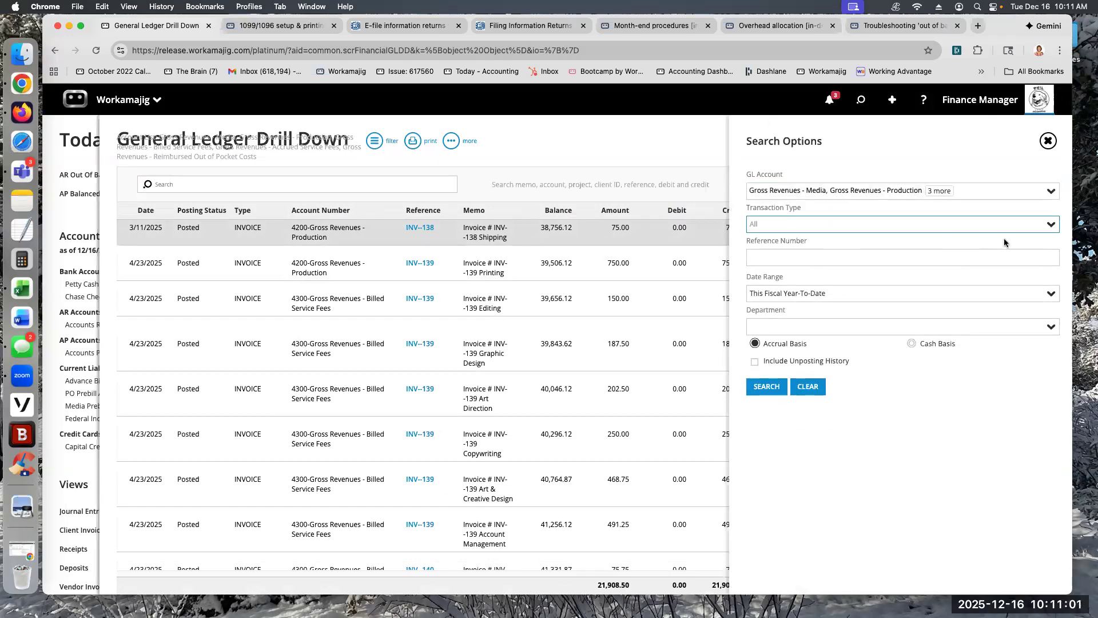
click(1048, 223)
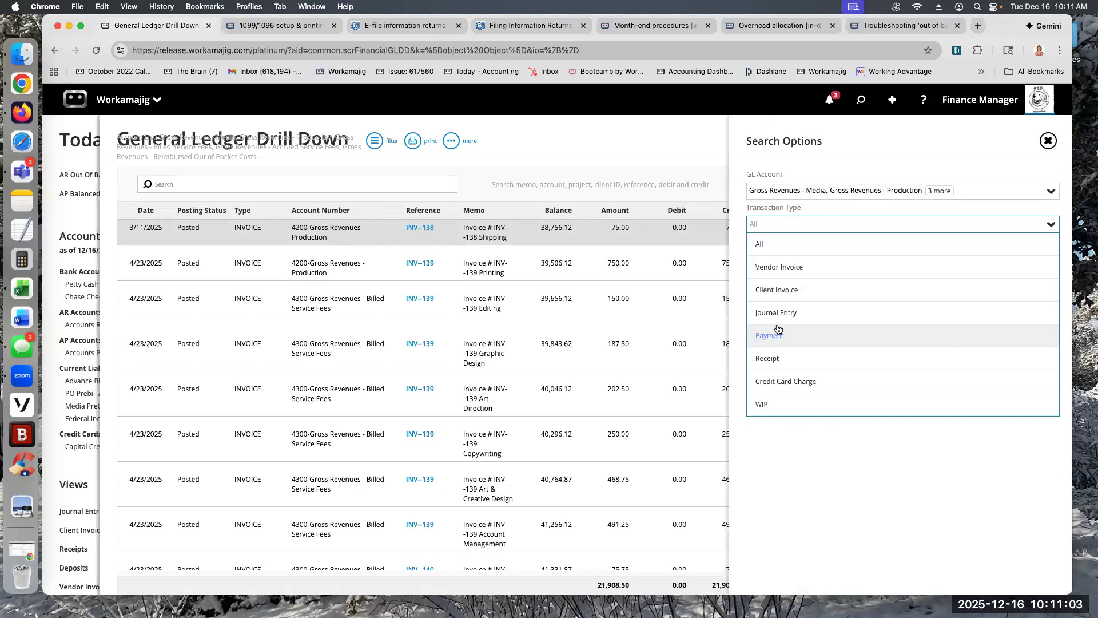
click(776, 290)
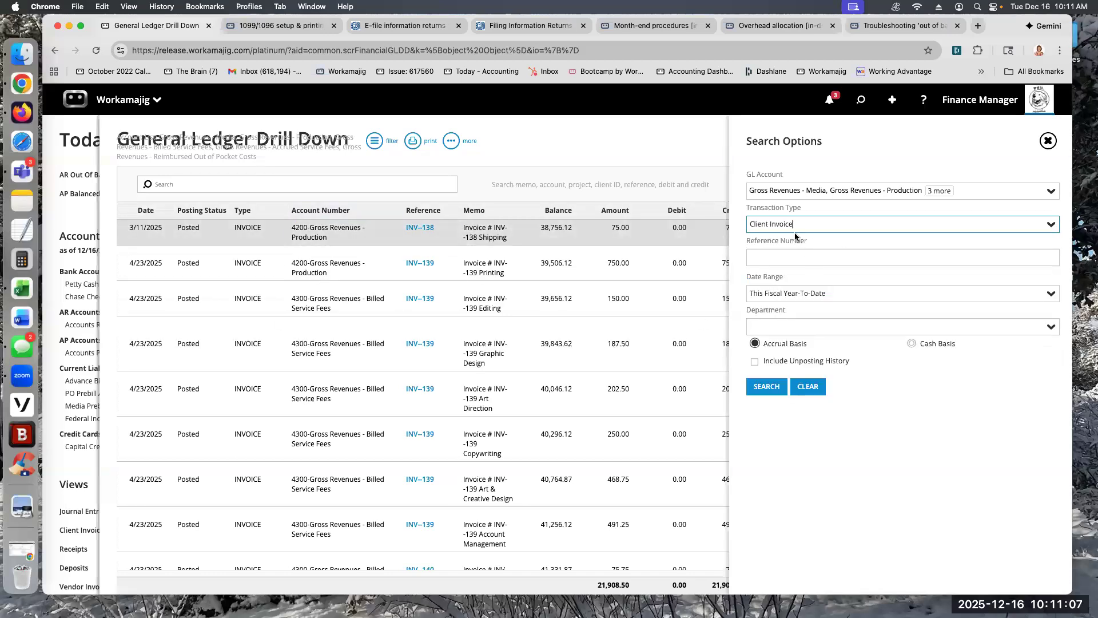
drag(803, 227, 700, 222)
key(BackSpace)
Step: Search the ledger for GL account 1110-Chase Checking with transaction type Payment, and close the General Ledger Drill Down
click(1053, 196)
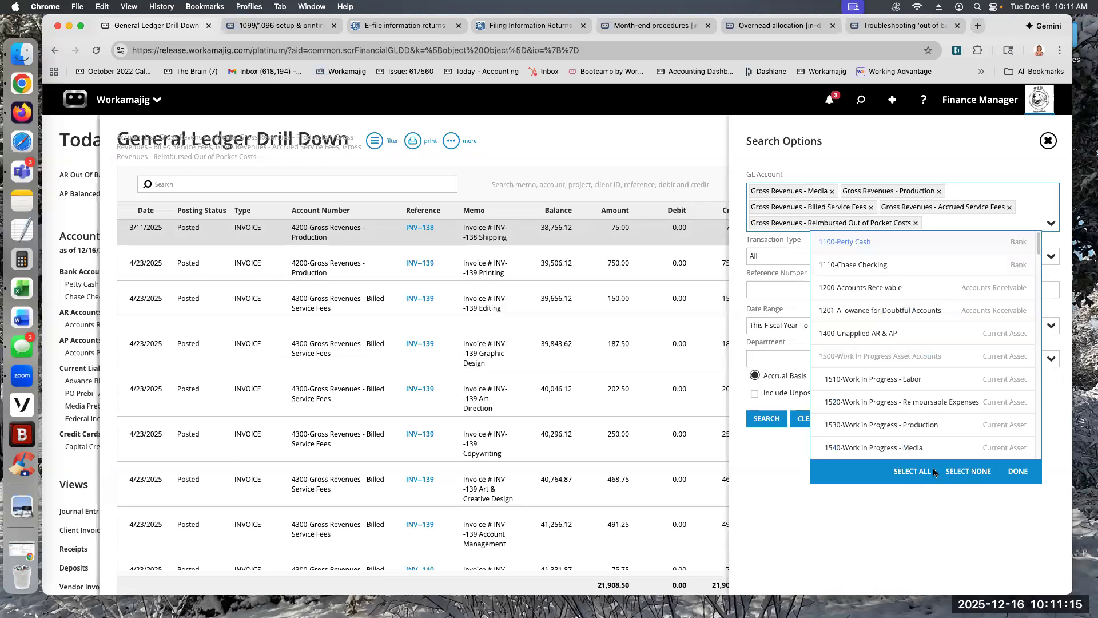
click(950, 263)
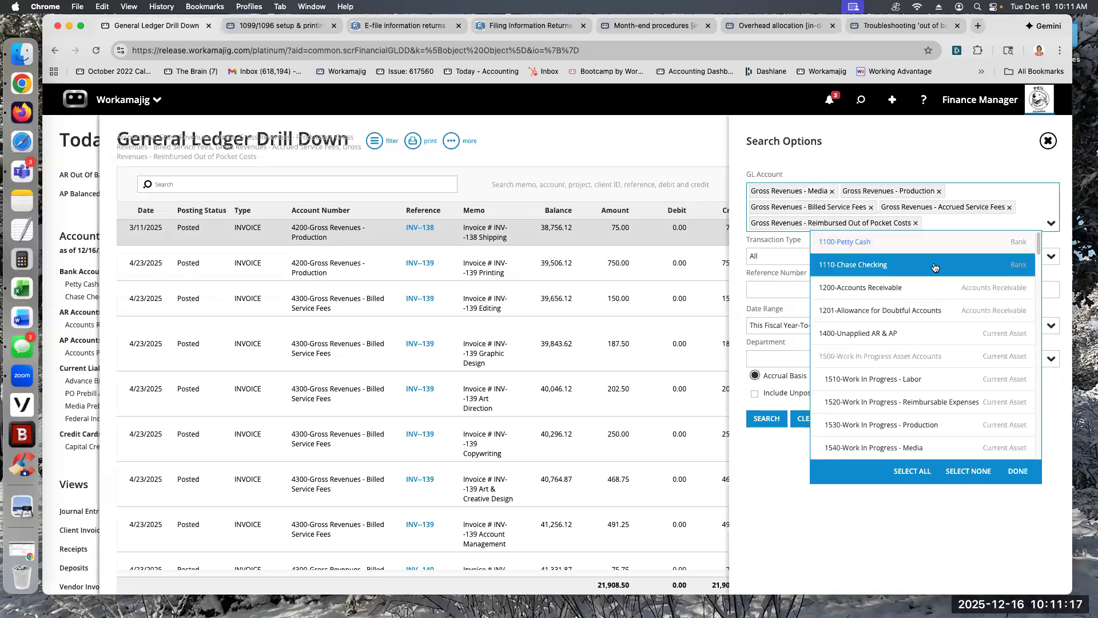
click(1021, 471)
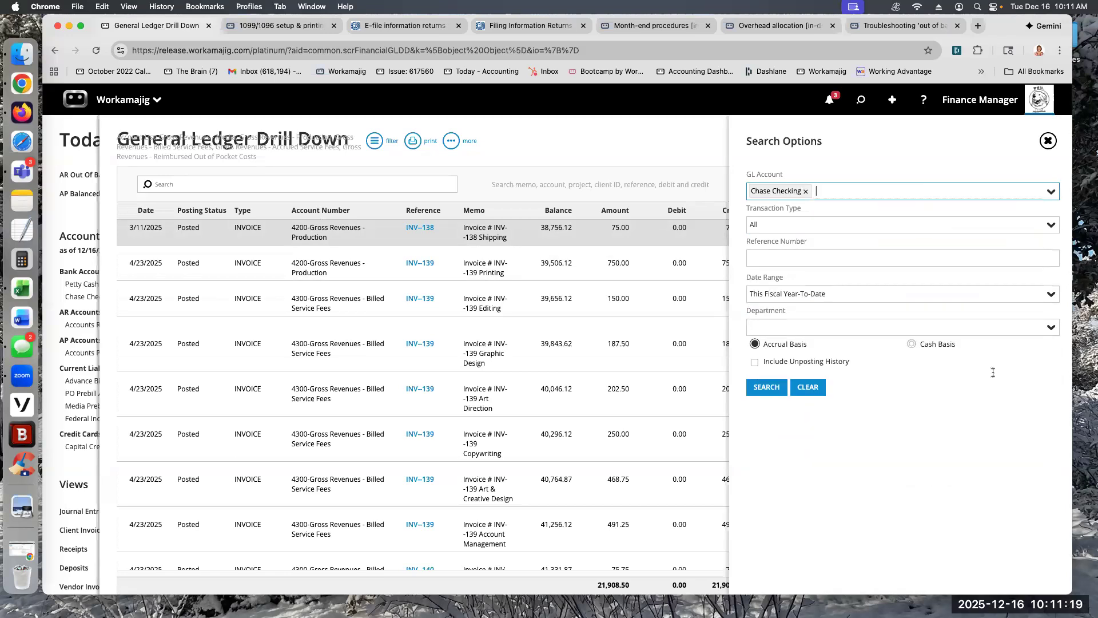
click(1051, 225)
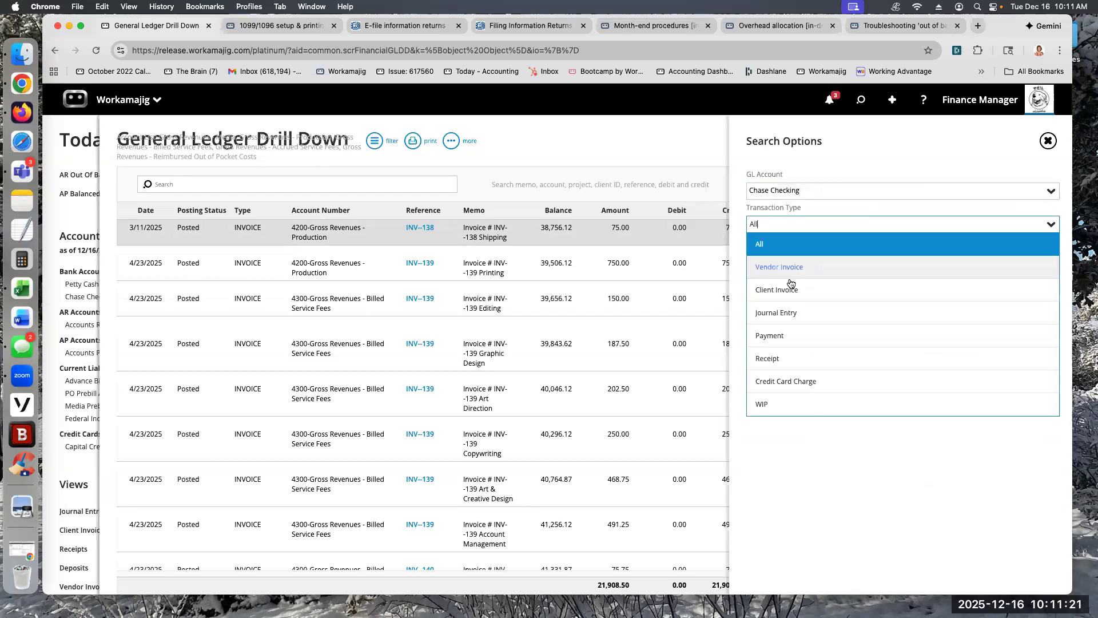
click(773, 336)
click(766, 386)
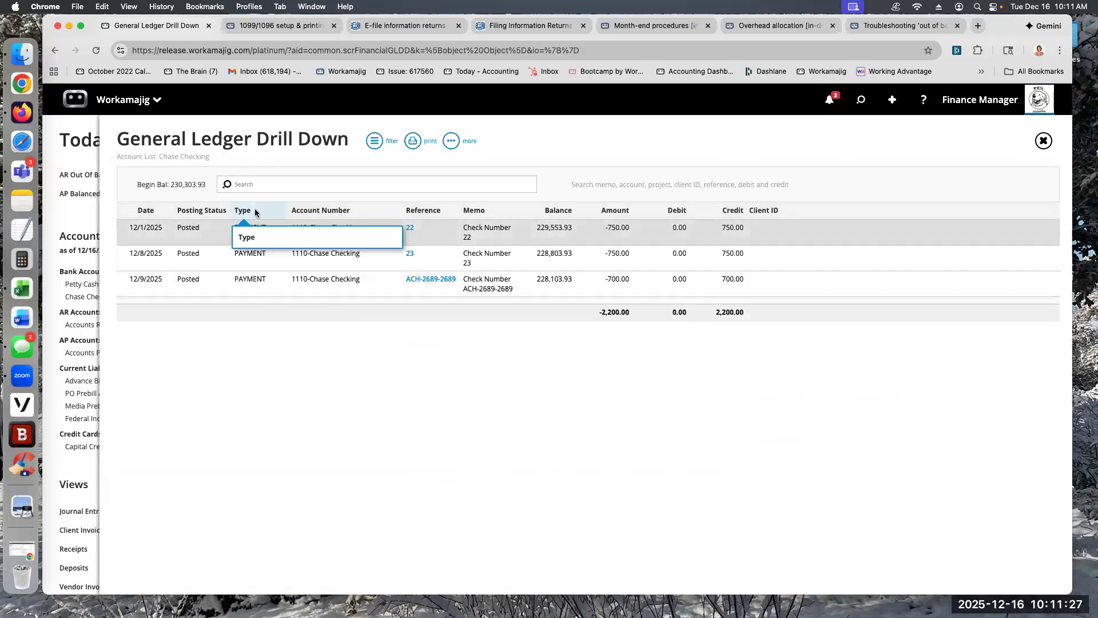
click(62, 158)
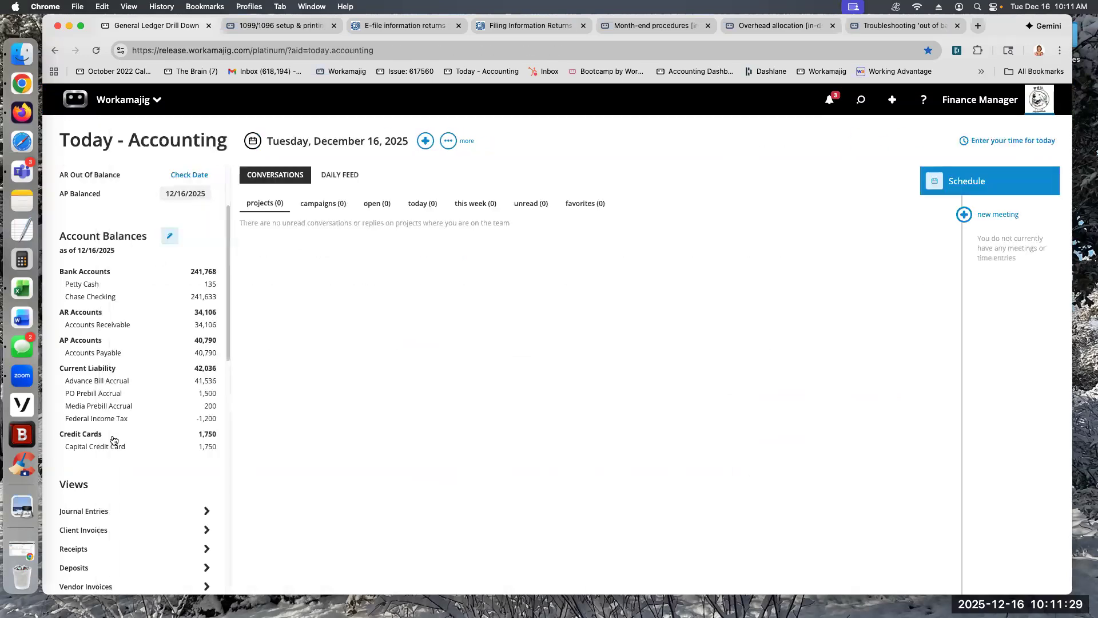
Step: Switch from the month-end procedures guide to the overhead allocation in-depth guide
scroll(123, 417, down, 5)
scroll(130, 414, down, 5)
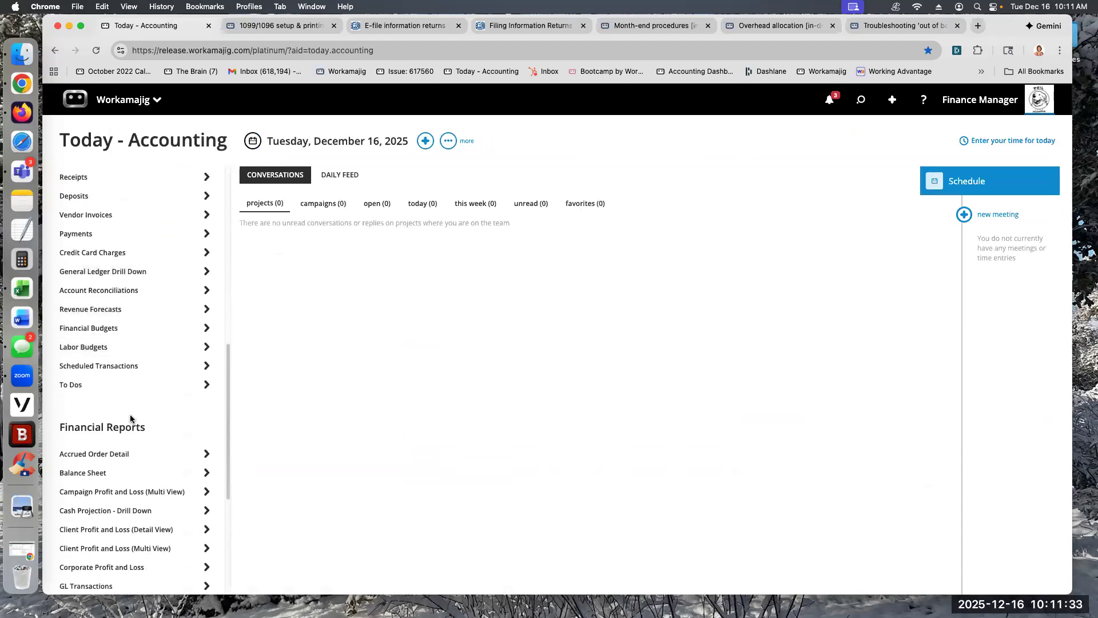
click(652, 25)
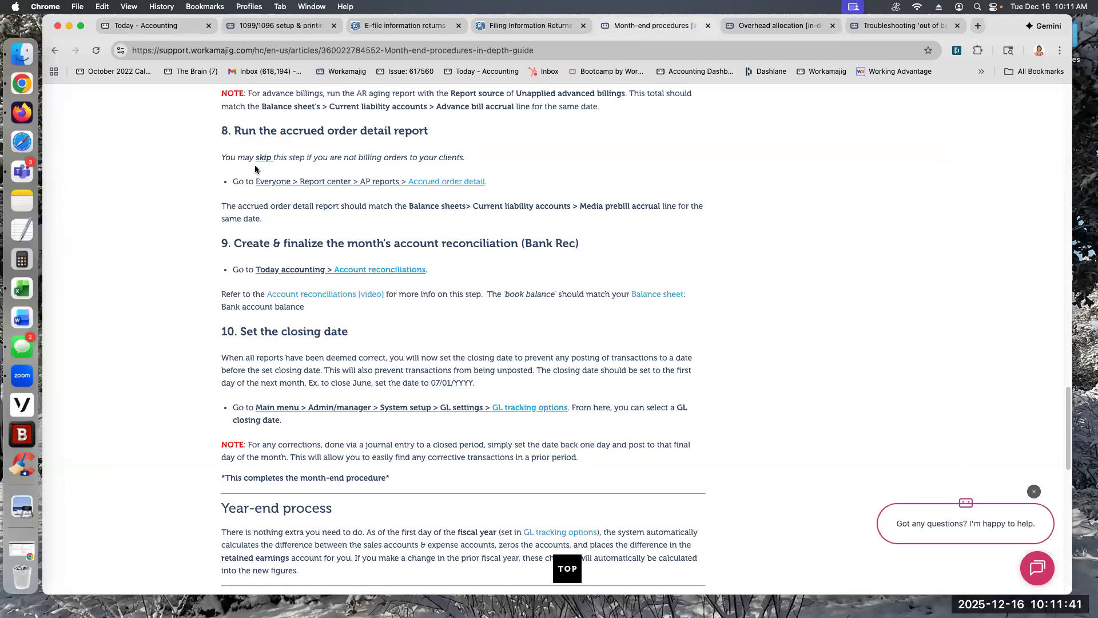
click(779, 26)
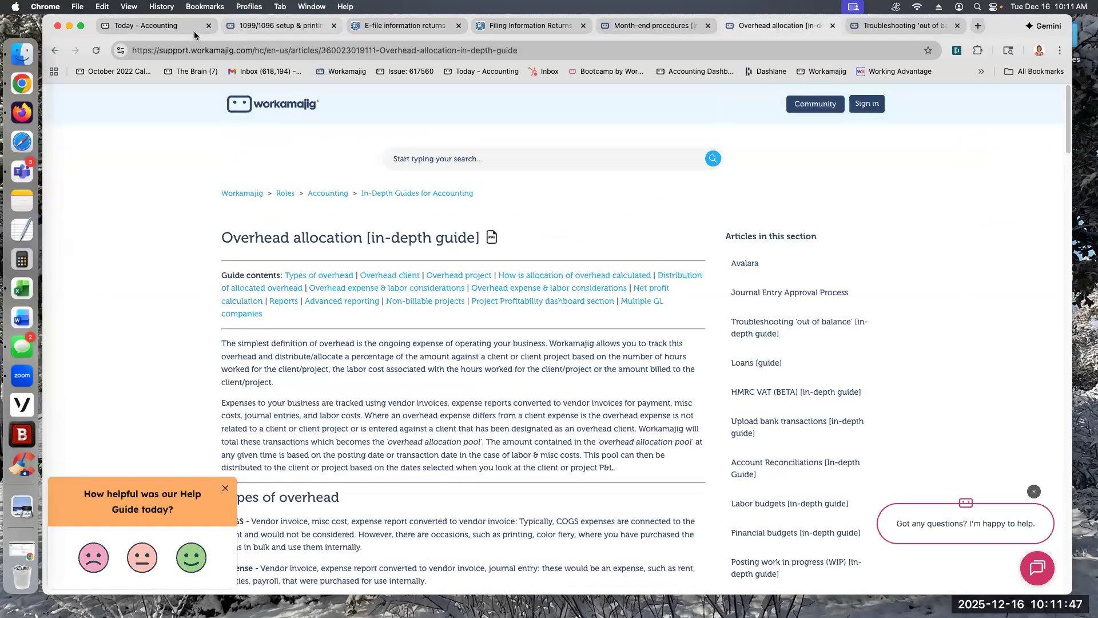
Step: Return to Today - Accounting and open the Overhead Allocation Details report from the financial reports
click(166, 25)
scroll(118, 433, down, 9)
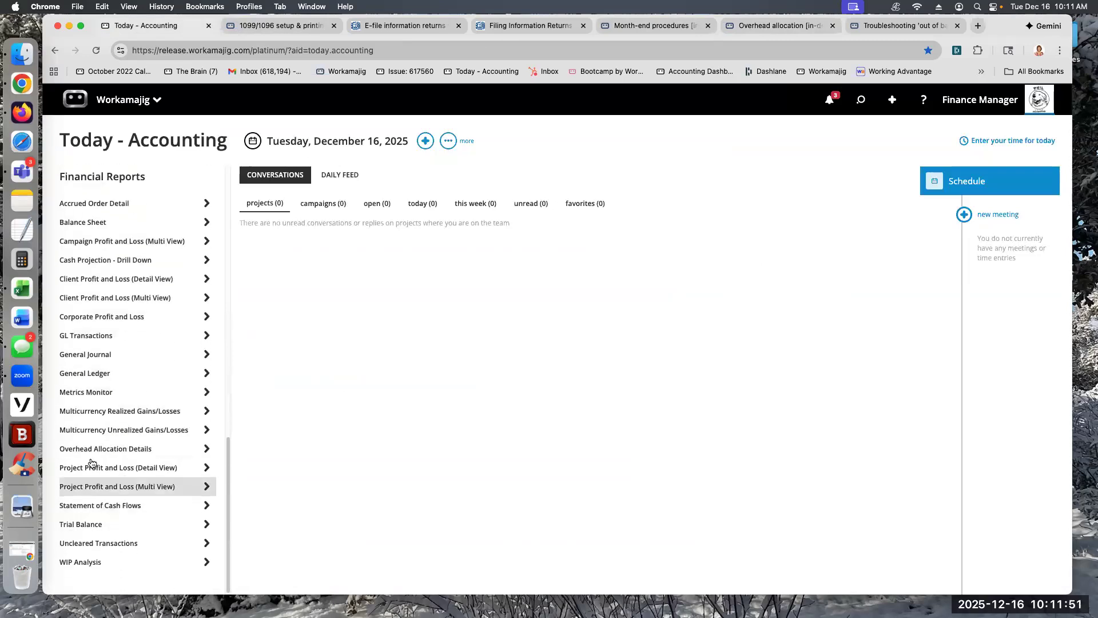
click(100, 450)
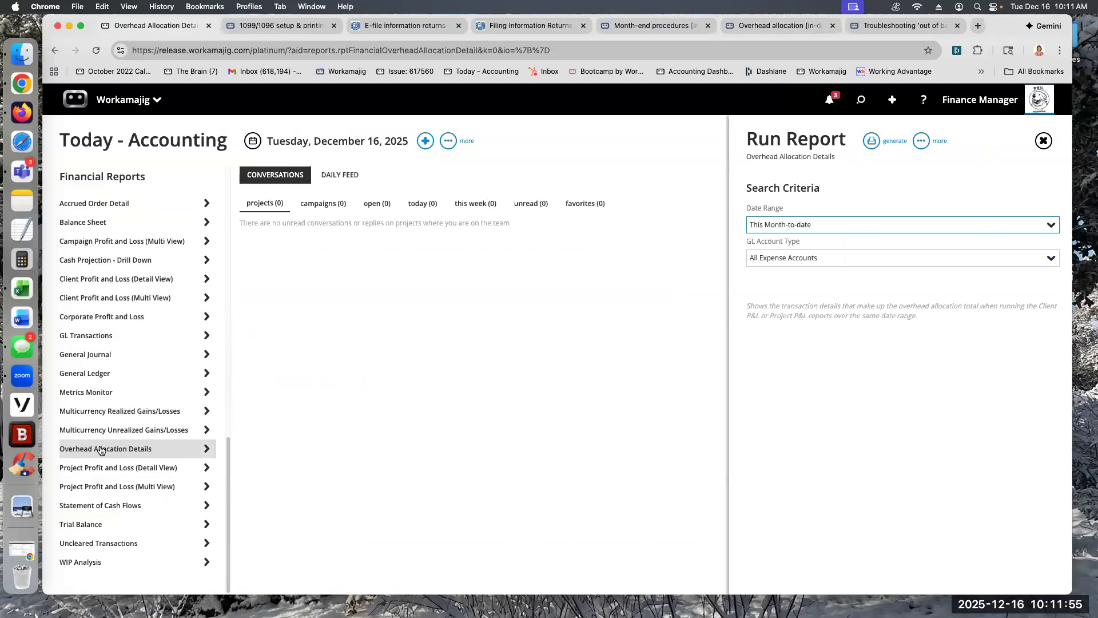
Step: Generate the Overhead Allocation Details report for Last Month across all expense accounts
click(1046, 226)
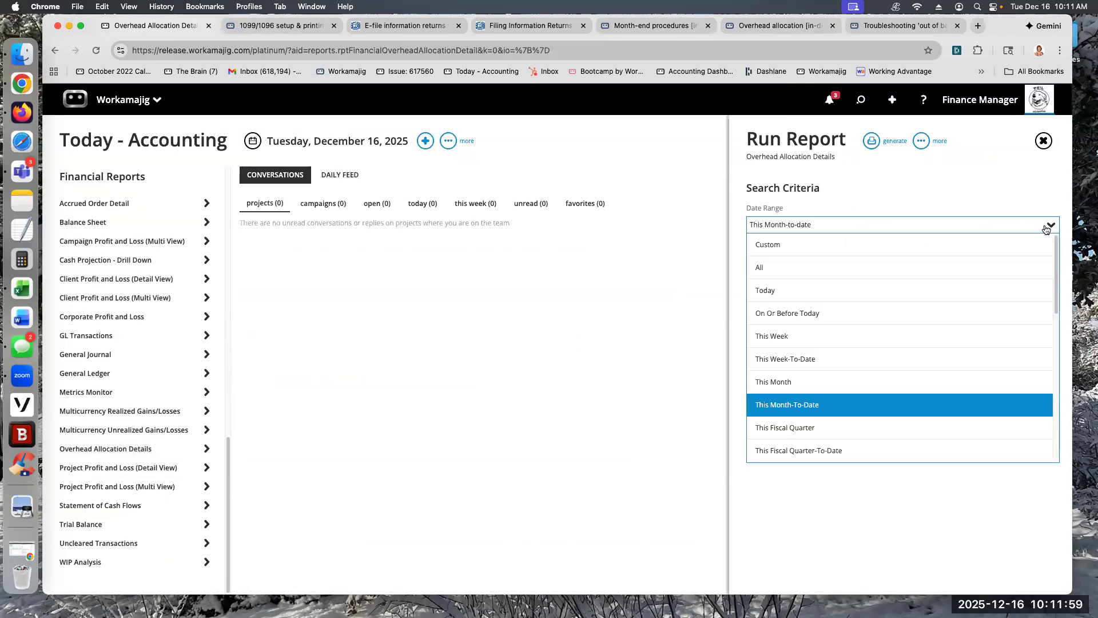
scroll(812, 426, down, 3)
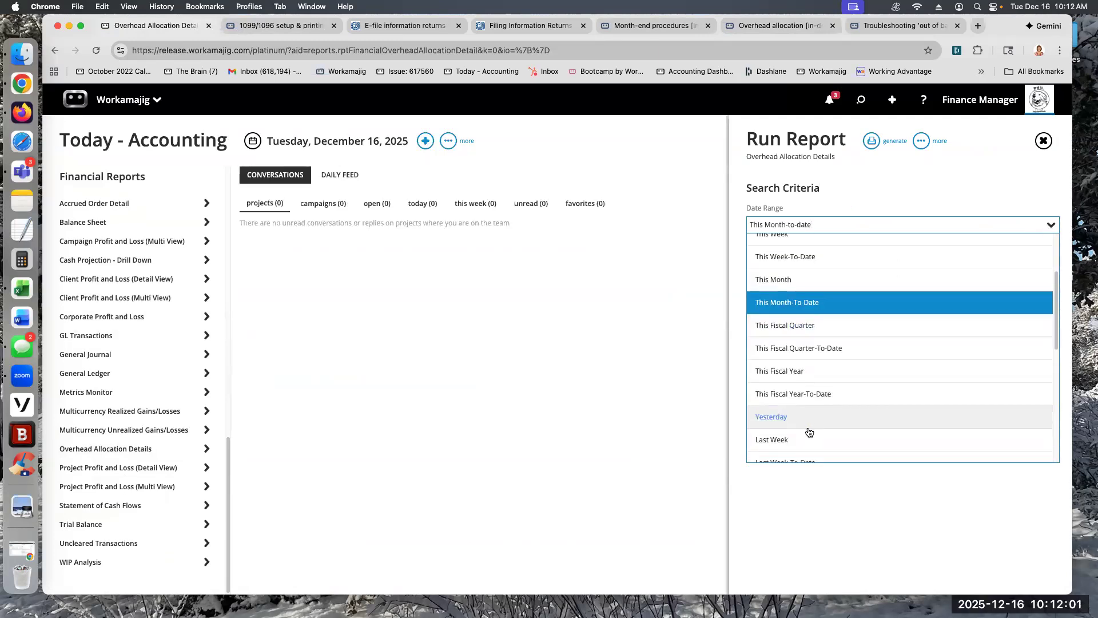
scroll(801, 418, down, 2)
click(779, 396)
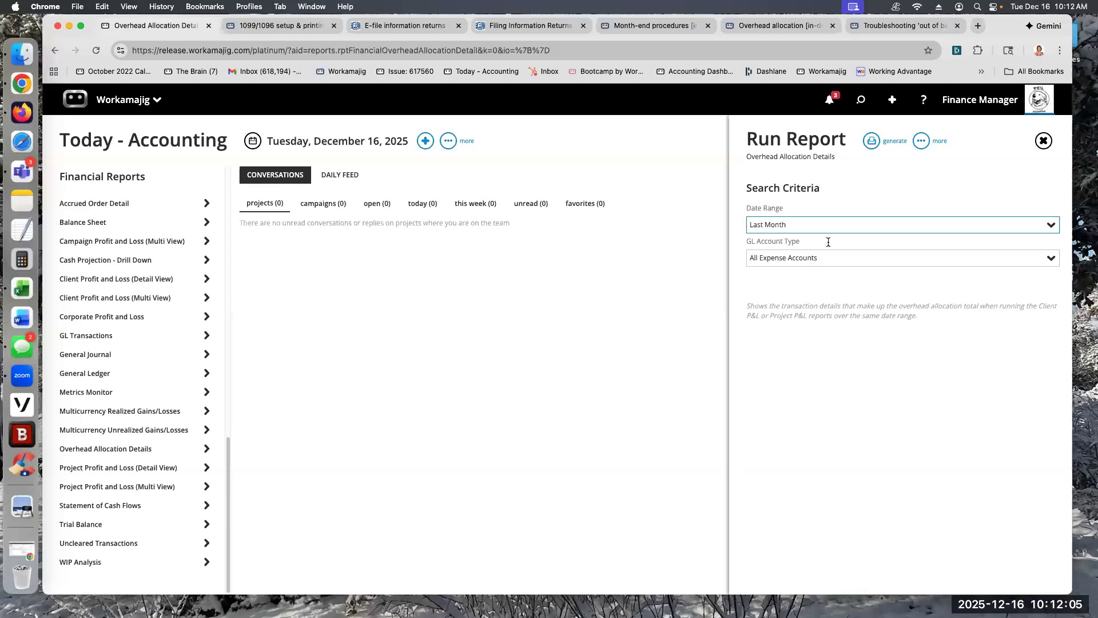
click(871, 141)
click(818, 172)
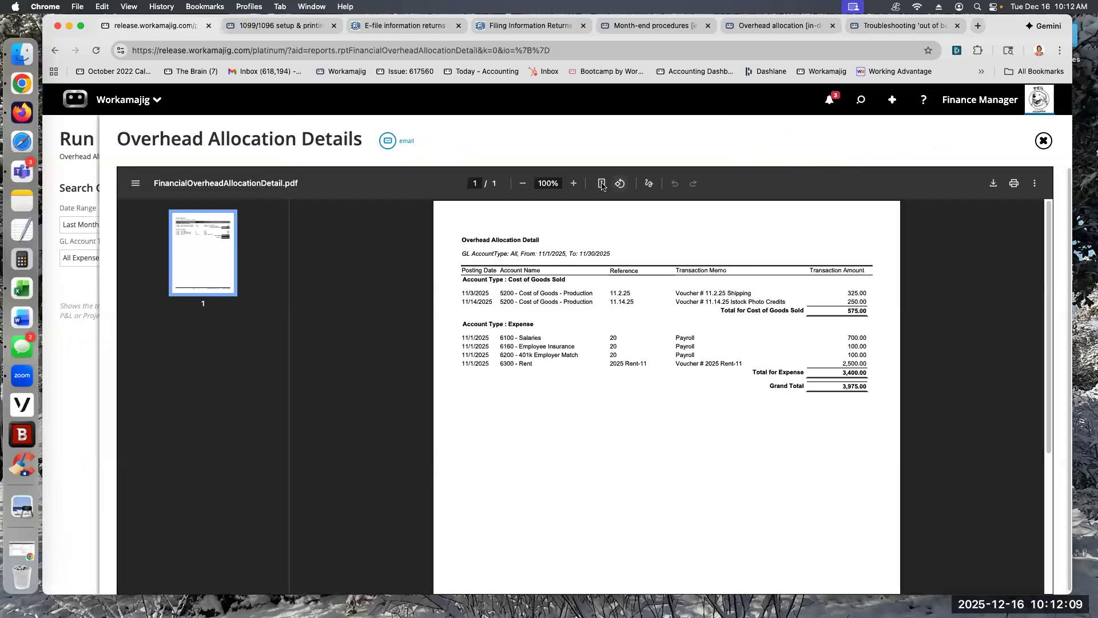
Step: Examine the Cost of Goods Sold and Expense totals in the enlarged Overhead Allocation Detail, and close the report
click(575, 183)
click(575, 183)
click(575, 183)
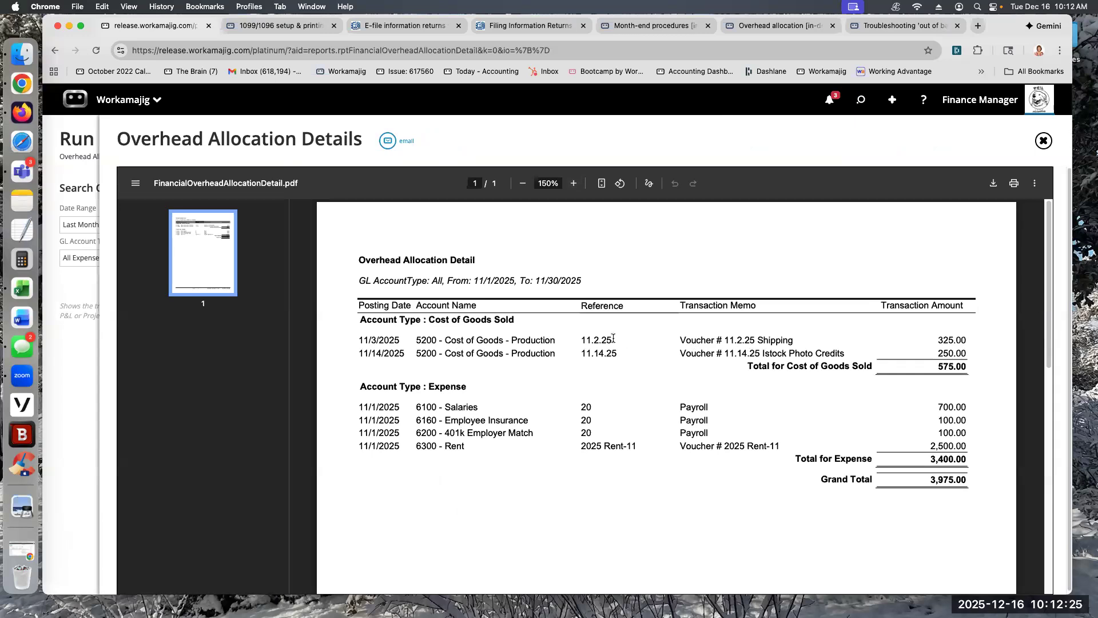
double_click(584, 336)
drag(934, 366, 969, 366)
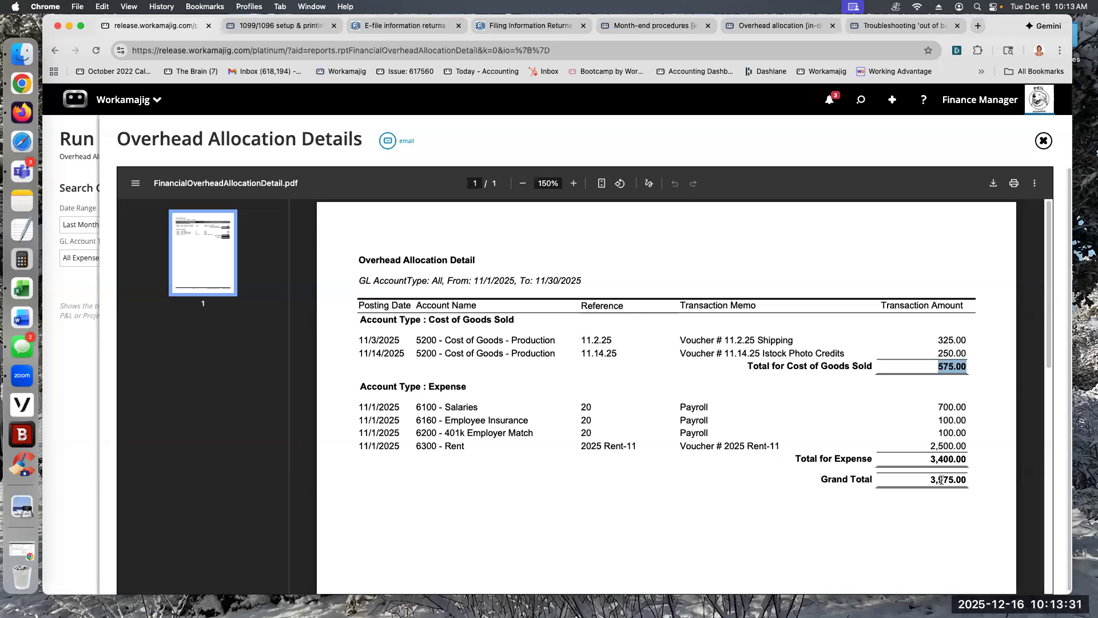
drag(929, 459, 966, 462)
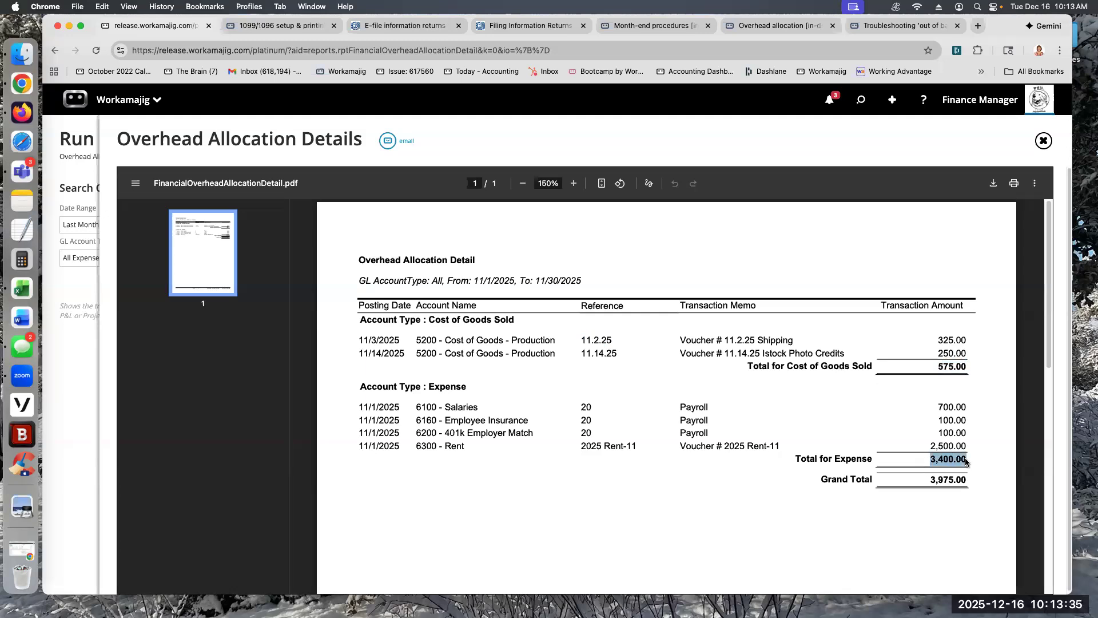
click(1044, 141)
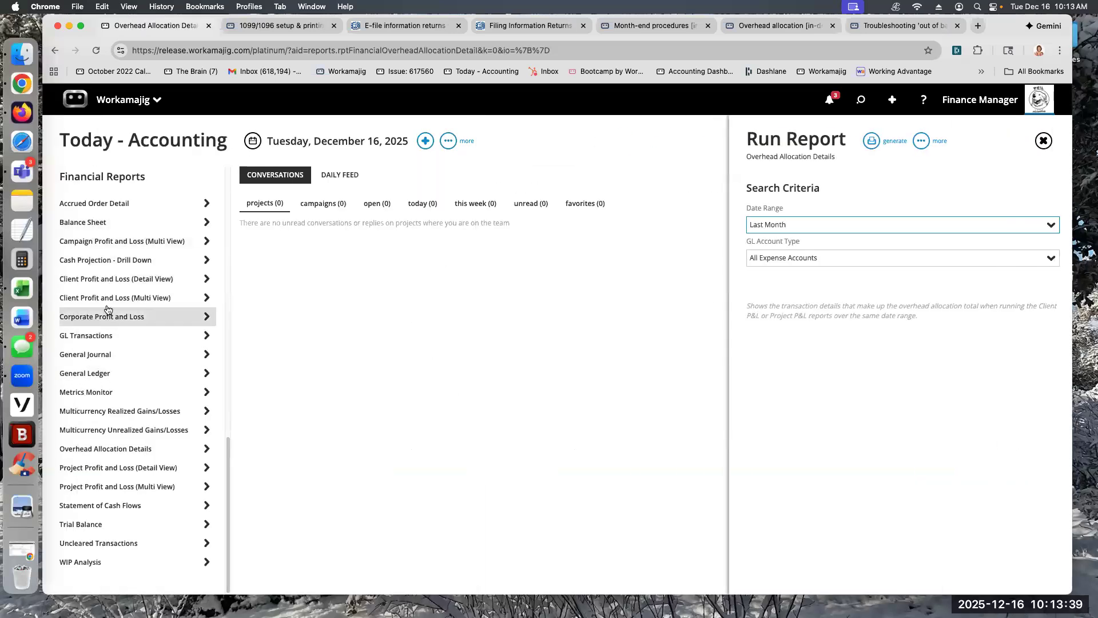
Step: Open the Project Profit and Loss (Multi View) report and set its date range to Last Month
click(106, 487)
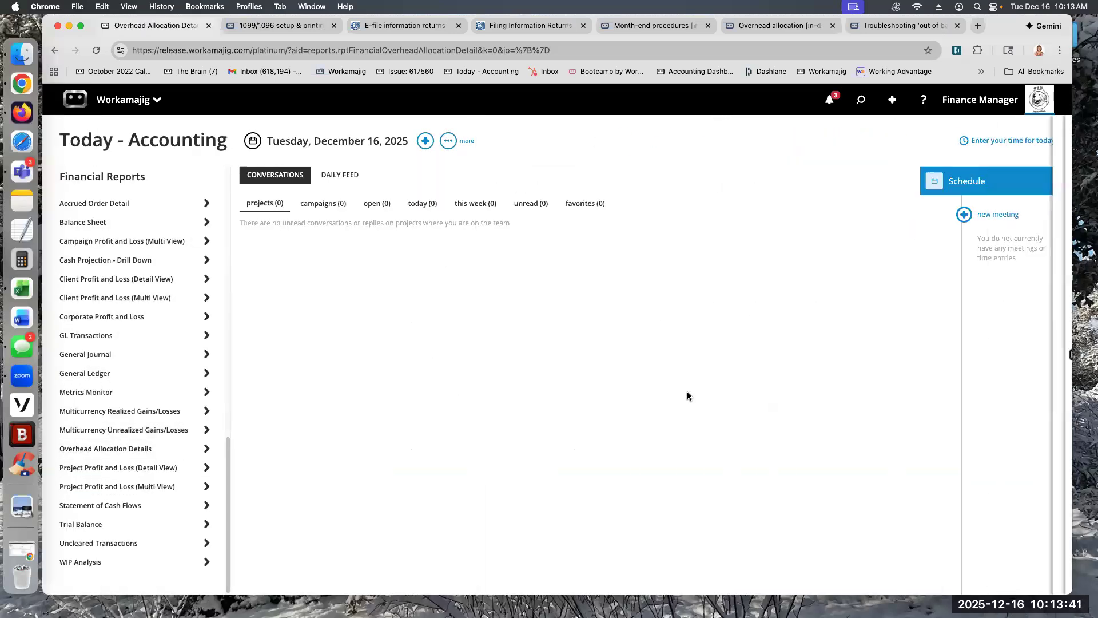
click(888, 248)
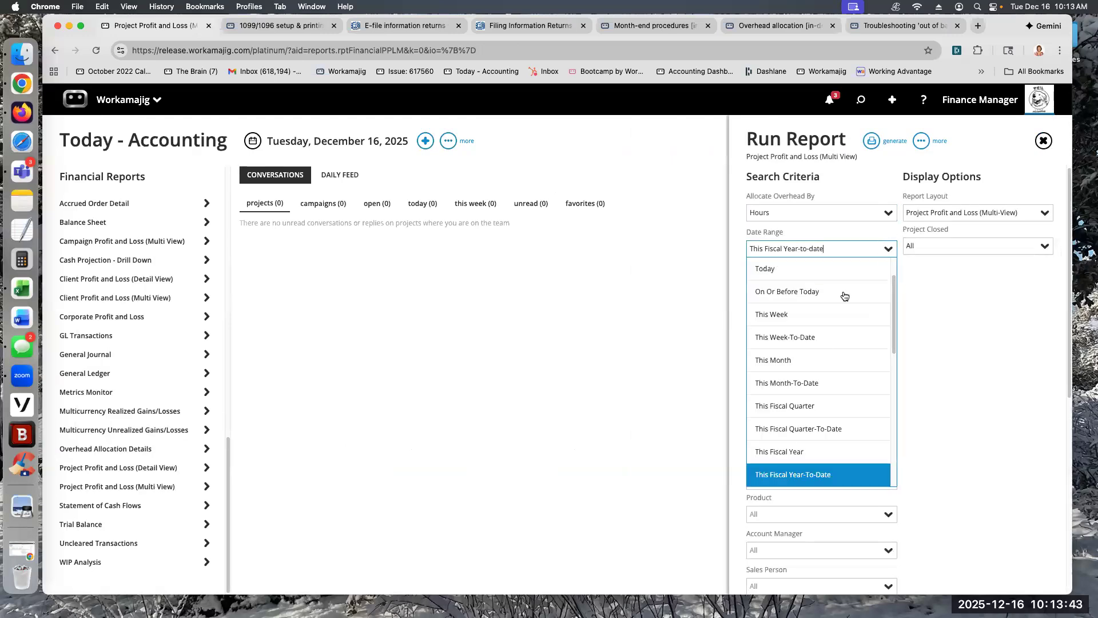
scroll(817, 414, down, 5)
scroll(802, 375, up, 5)
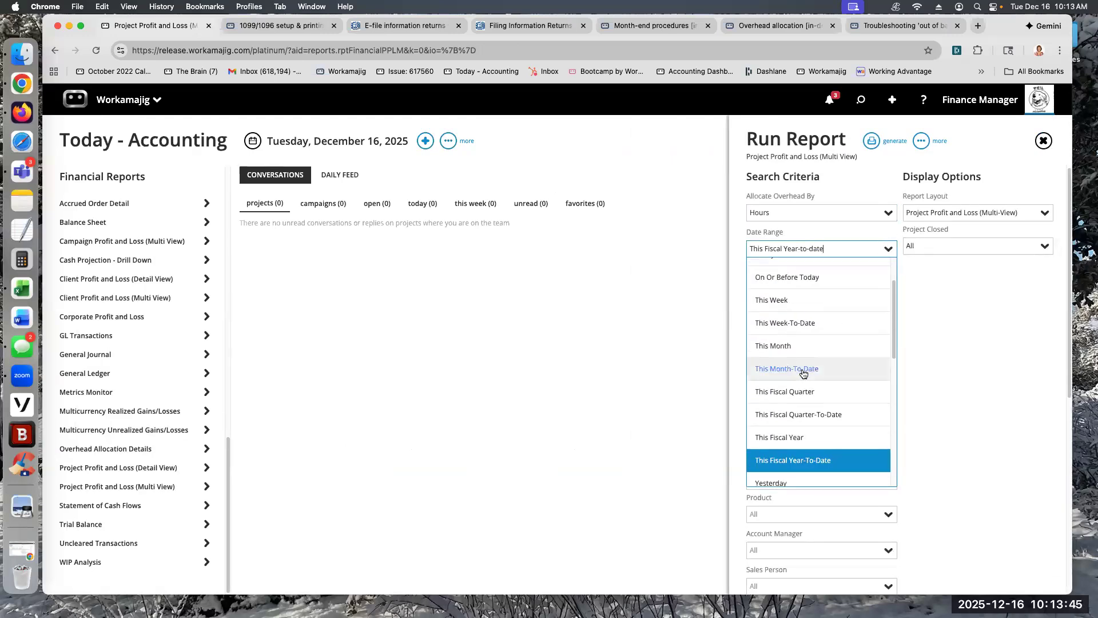
click(782, 345)
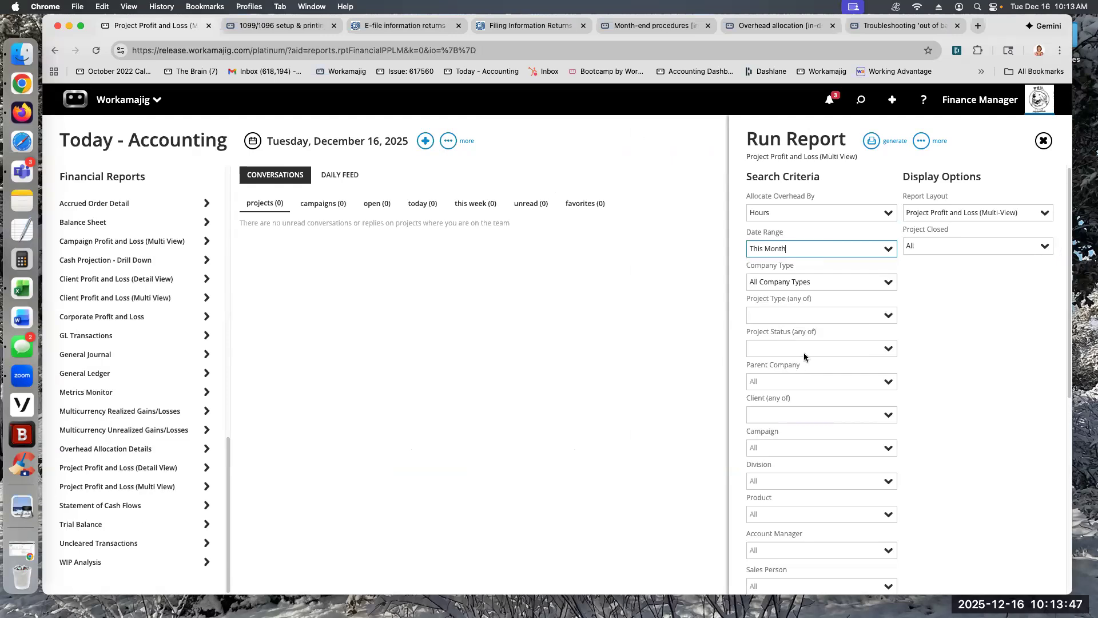
click(891, 253)
scroll(829, 408, down, 4)
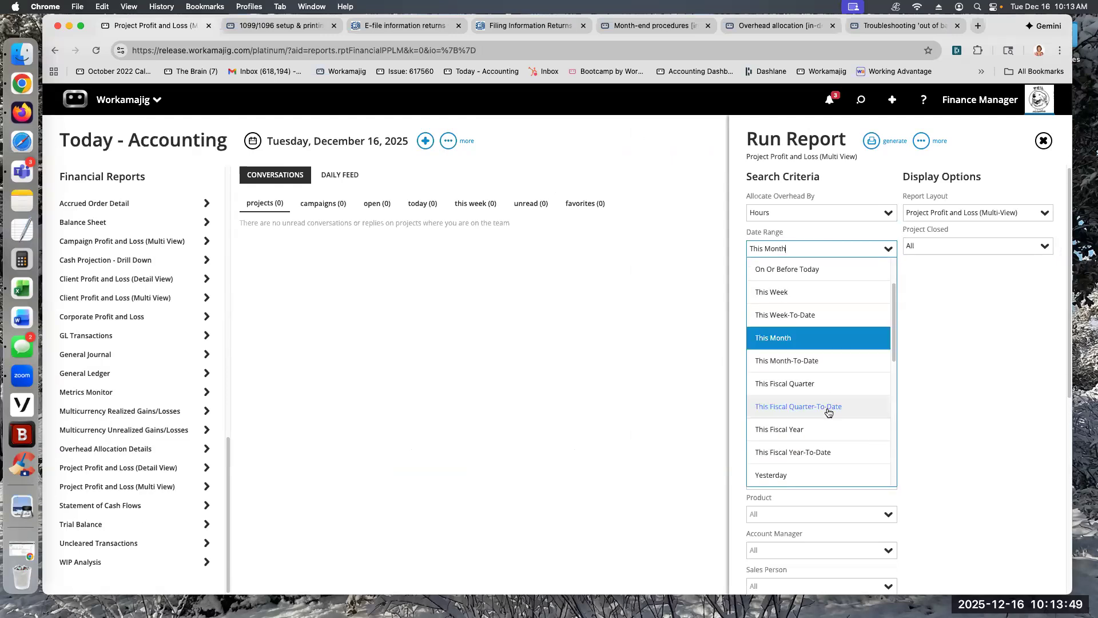
click(795, 458)
Step: Set Allocate Overhead By to None and generate the Project Profit and Loss report on screen
drag(773, 216, 740, 213)
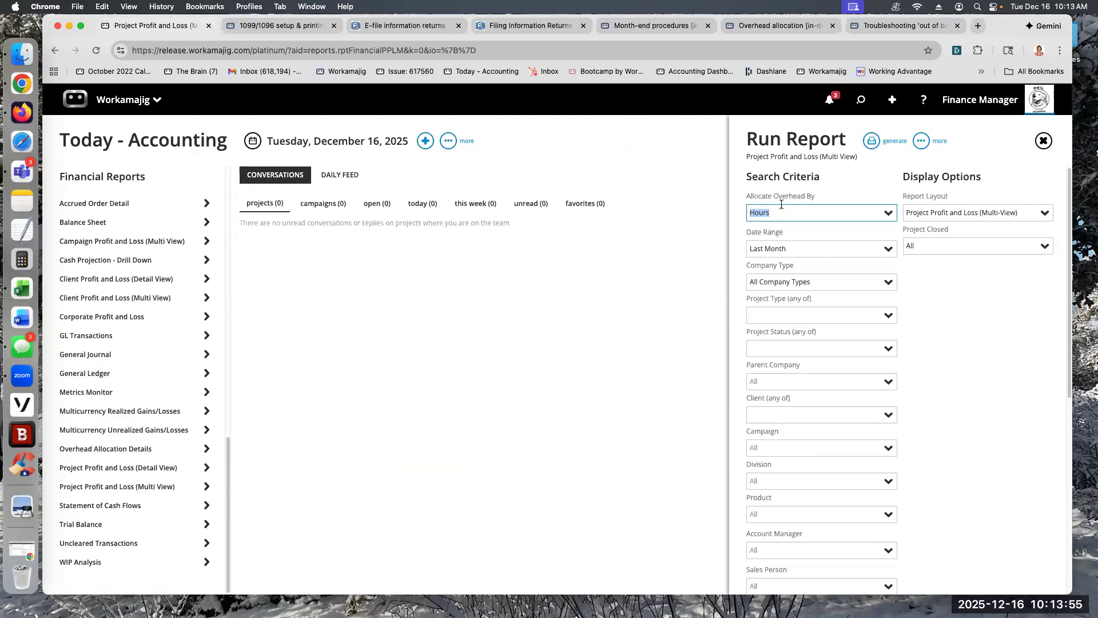
click(887, 213)
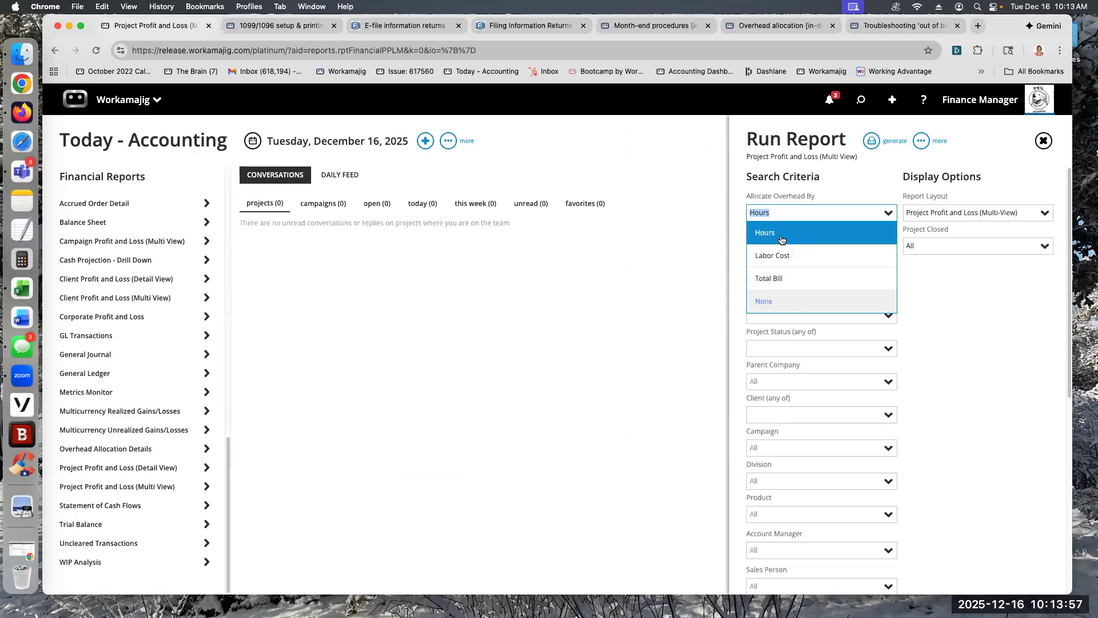
click(789, 215)
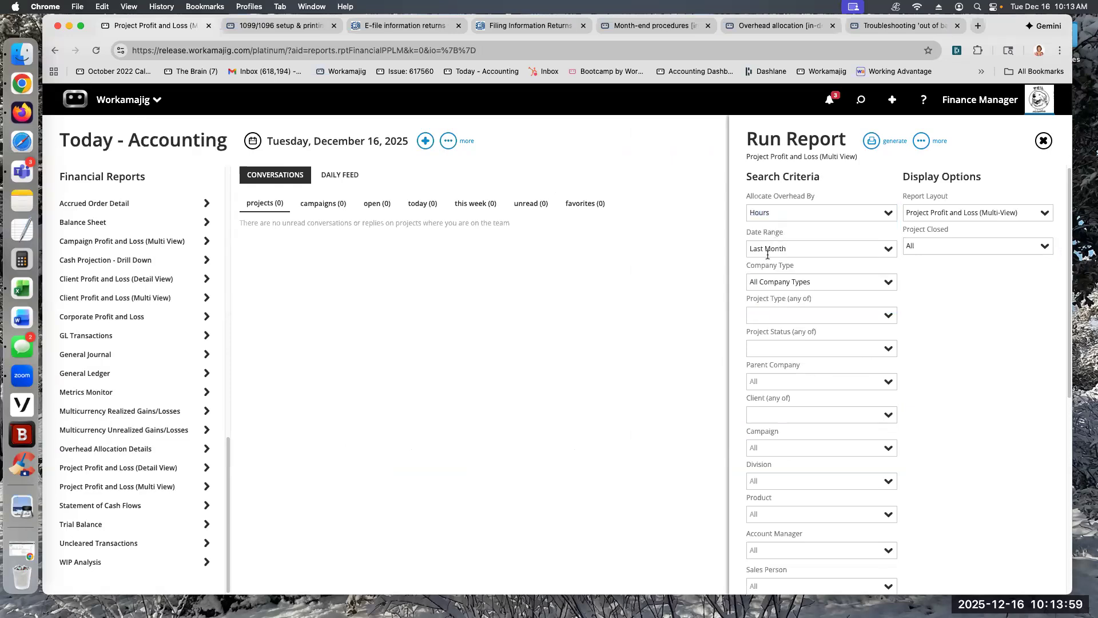
click(772, 210)
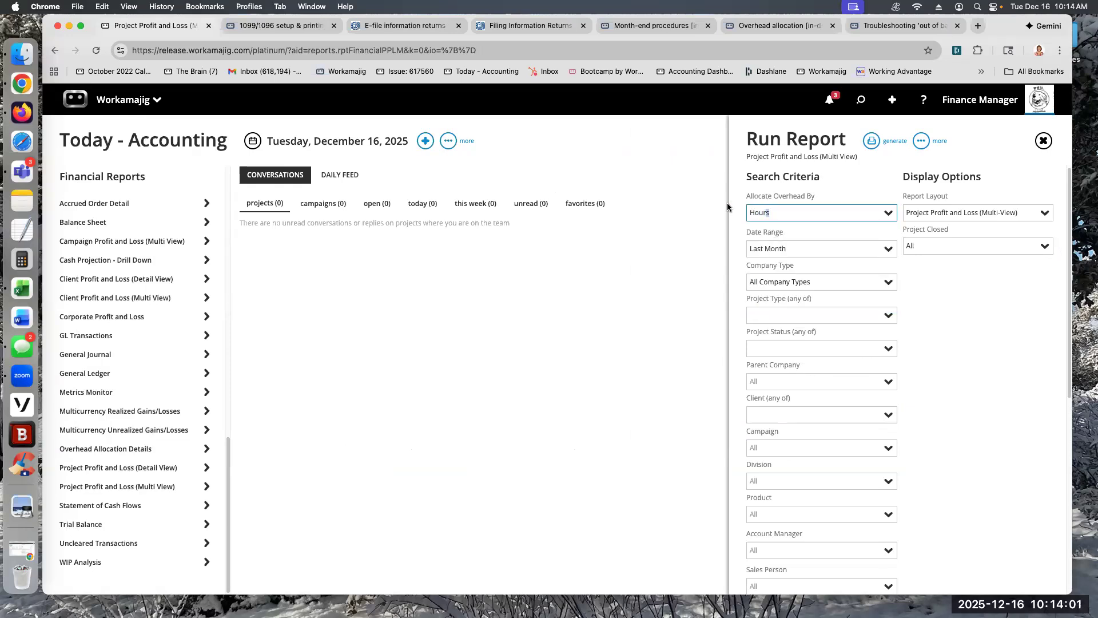
text(none)
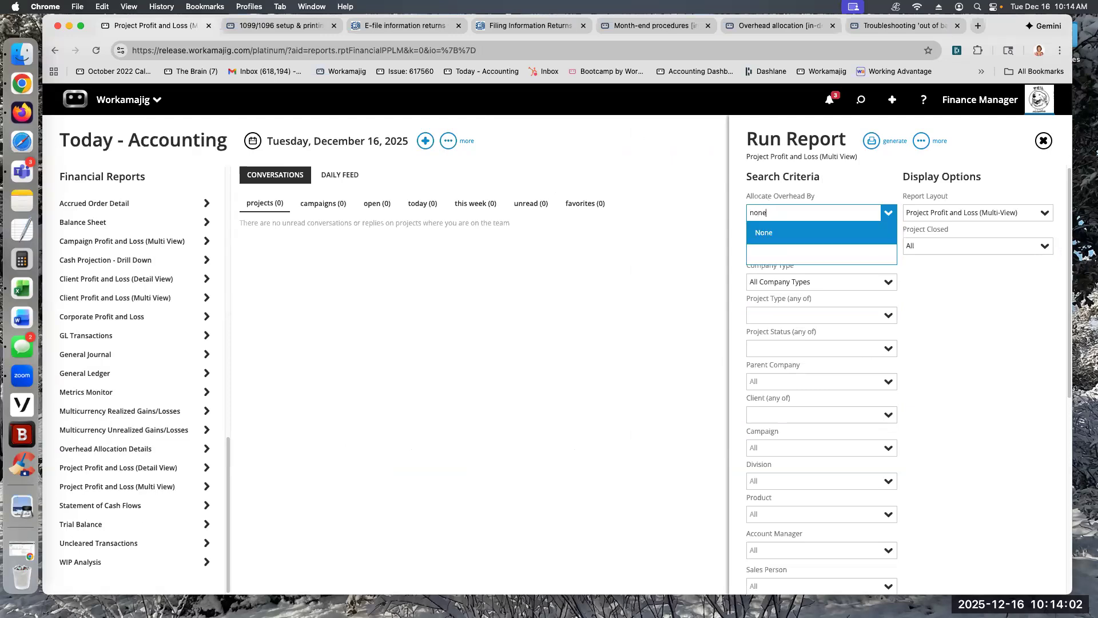
click(764, 232)
click(871, 141)
click(801, 166)
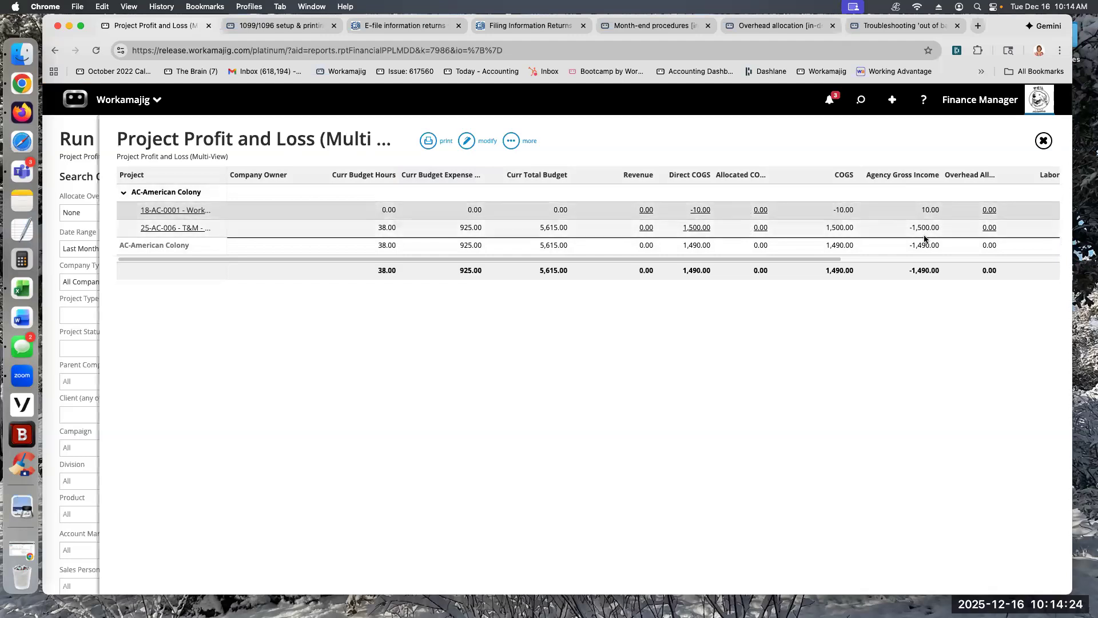
Step: Close the results, set Allocate Overhead By to Hours and regenerate the Project Profit and Loss report on screen
click(1044, 141)
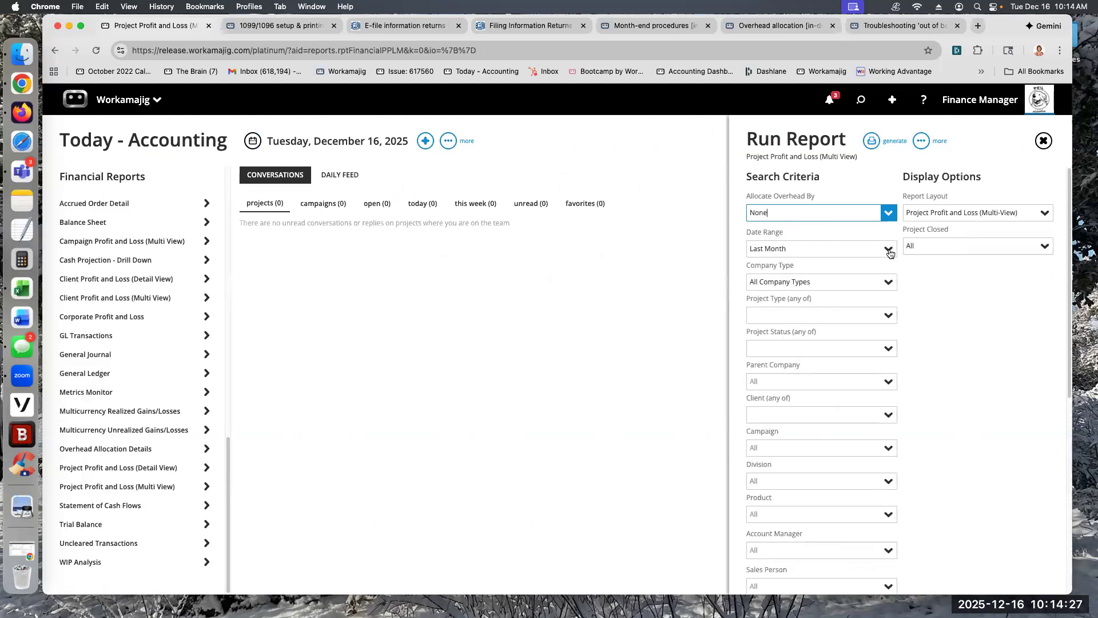
click(888, 214)
click(799, 235)
click(869, 143)
click(826, 170)
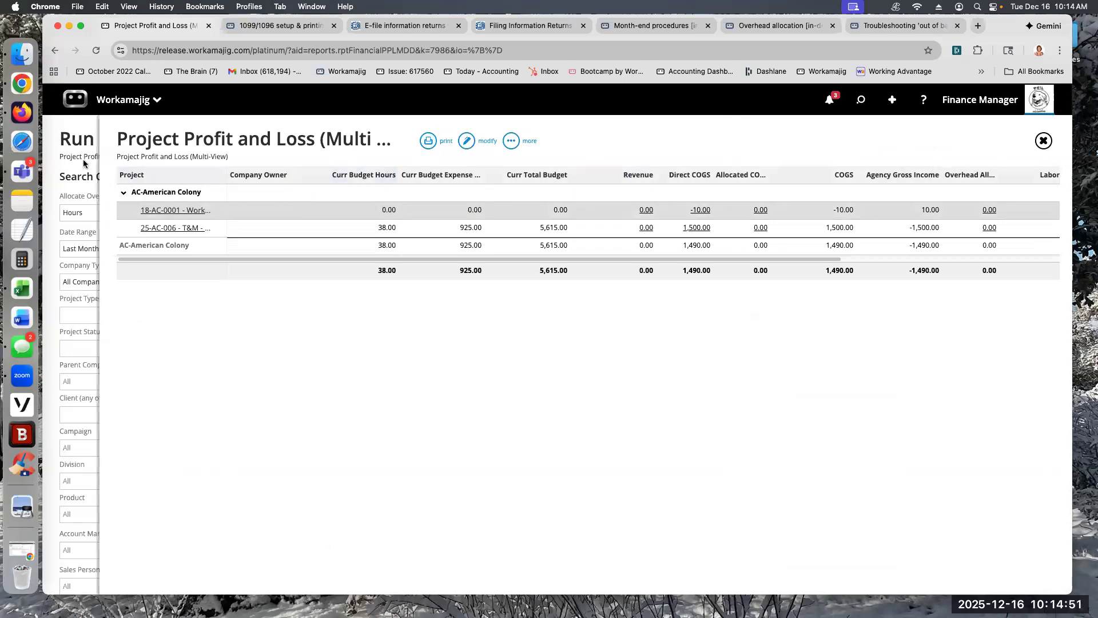
Step: Refresh the Project Profit and Loss results and widen the Allocated COGS column to show its full heading
click(511, 141)
click(450, 171)
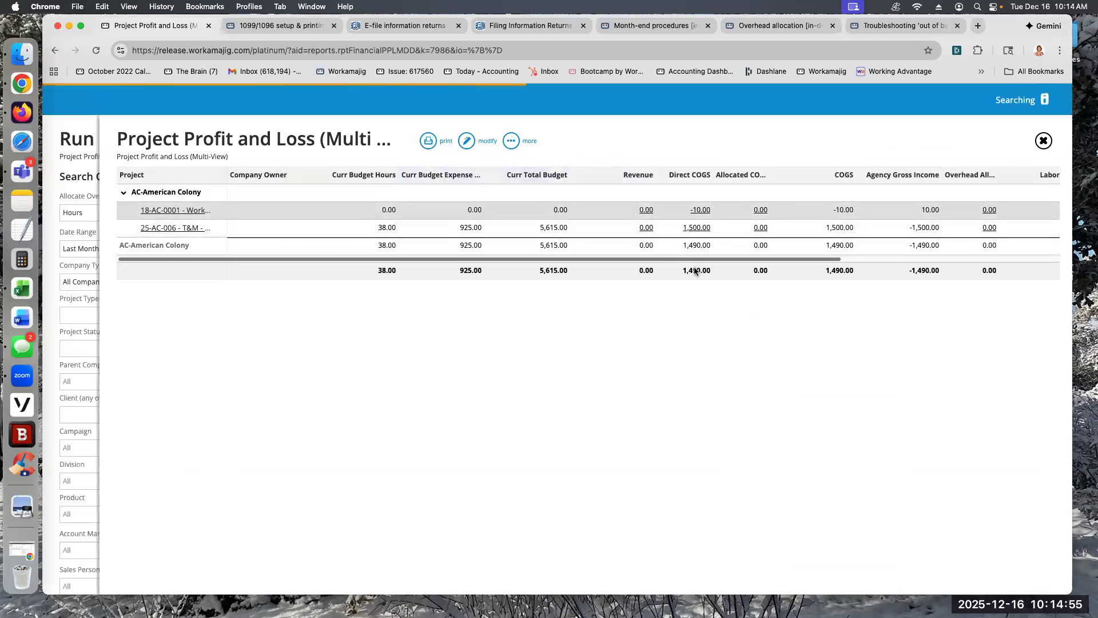
drag(760, 177, 790, 179)
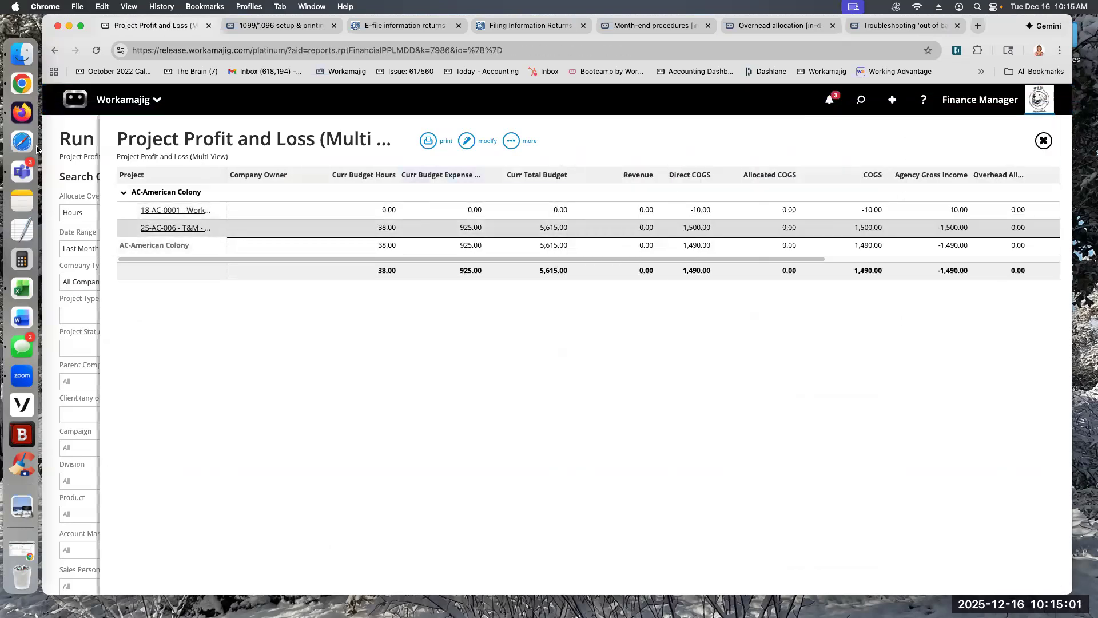
Step: Leave the Project Profit and Loss report and generate Overhead Allocation Details for This Fiscal Year
click(68, 143)
click(507, 311)
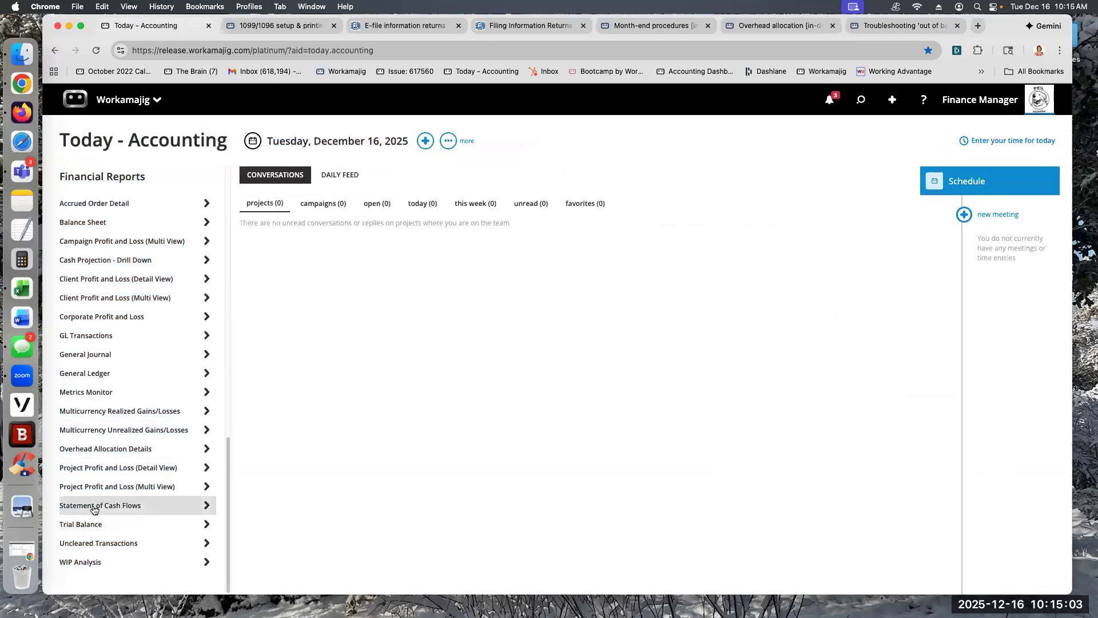
click(106, 448)
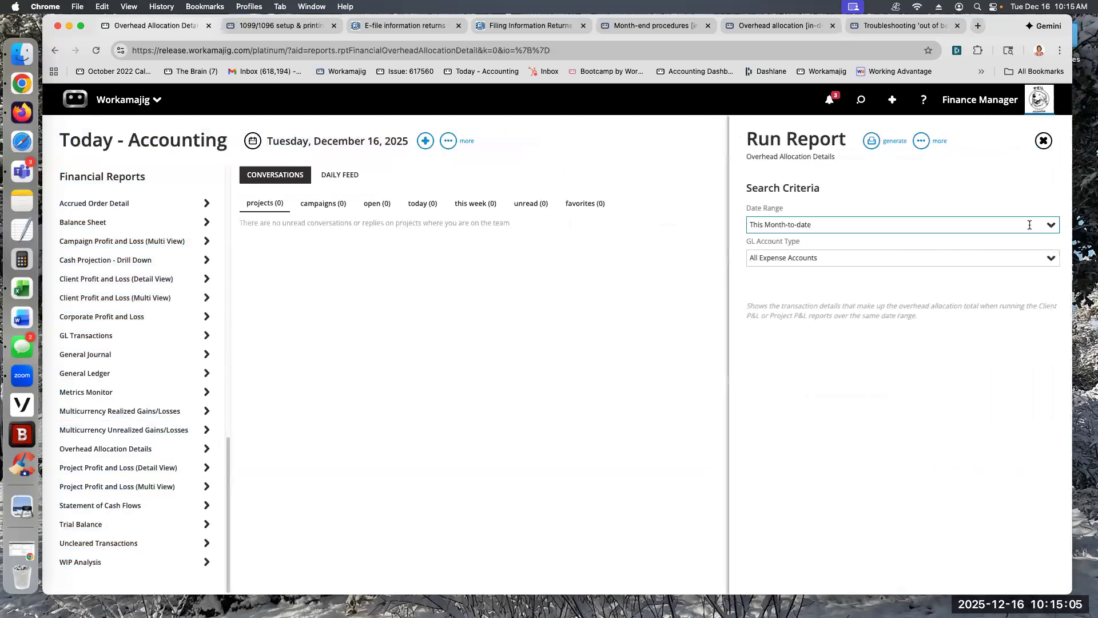
click(1050, 225)
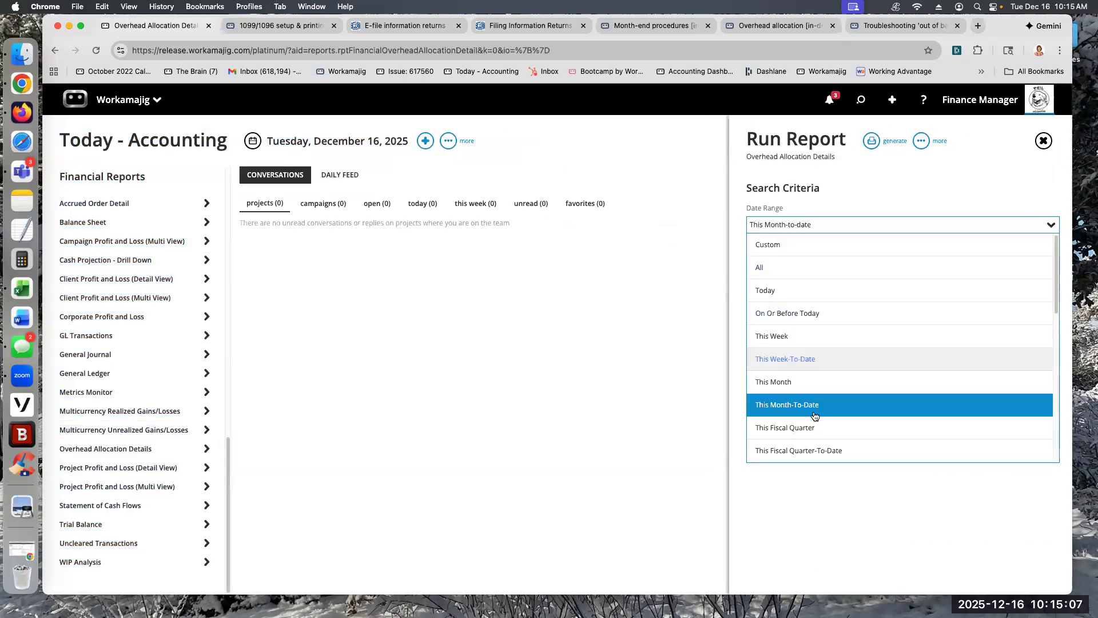
scroll(801, 412, down, 2)
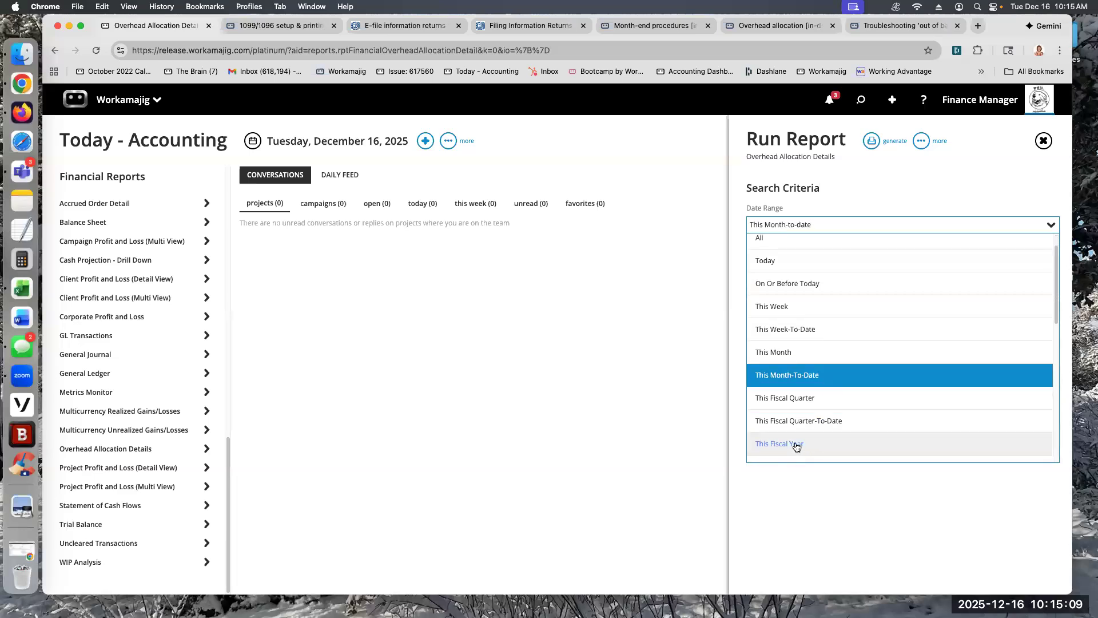
click(797, 445)
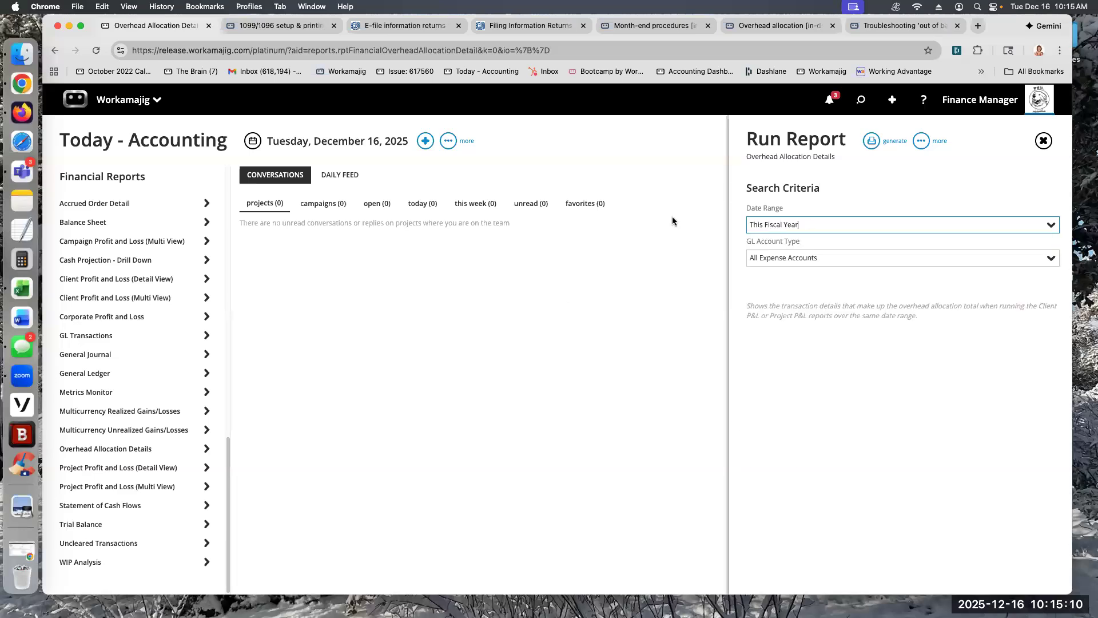
click(872, 141)
click(814, 171)
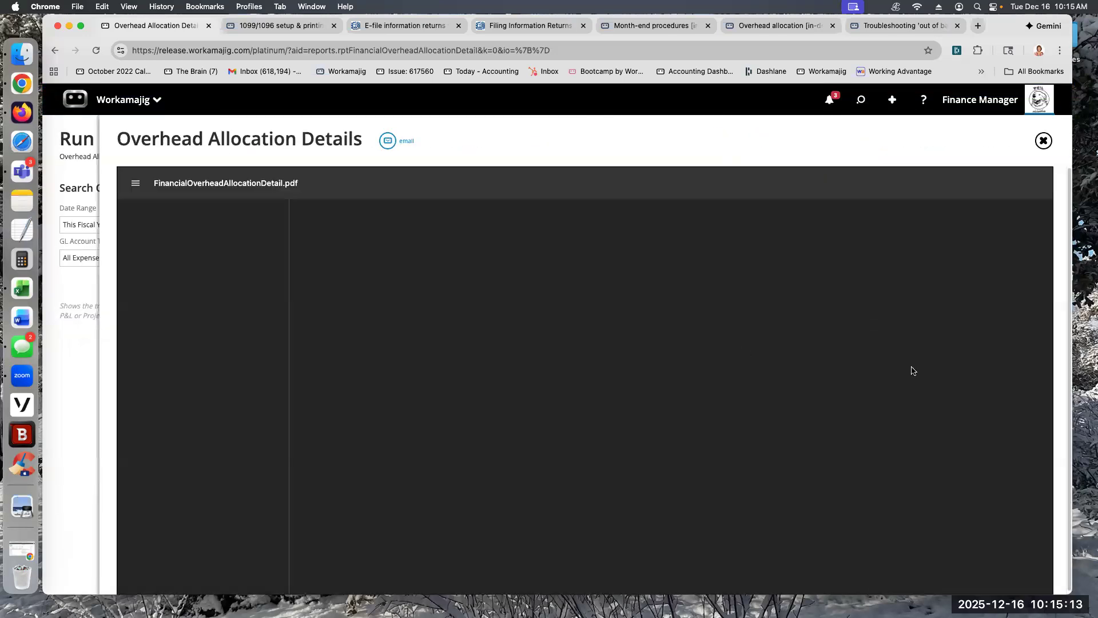
Step: Examine the Cost of Goods Sold total in the fiscal-year Overhead Allocation Detail, and close the report
drag(846, 316, 878, 319)
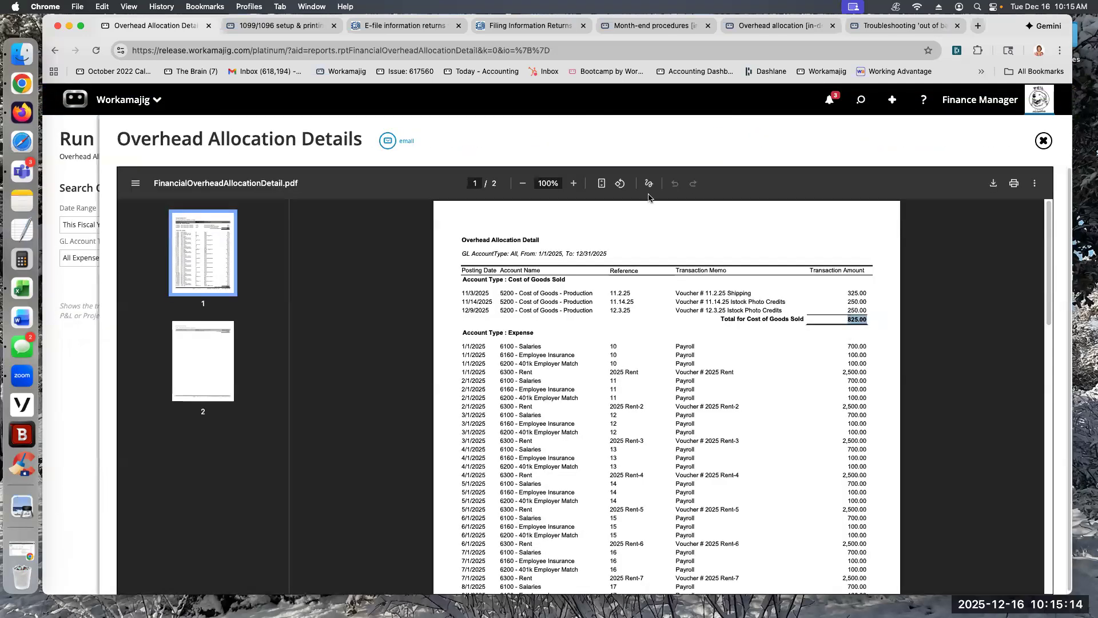
click(574, 183)
click(575, 183)
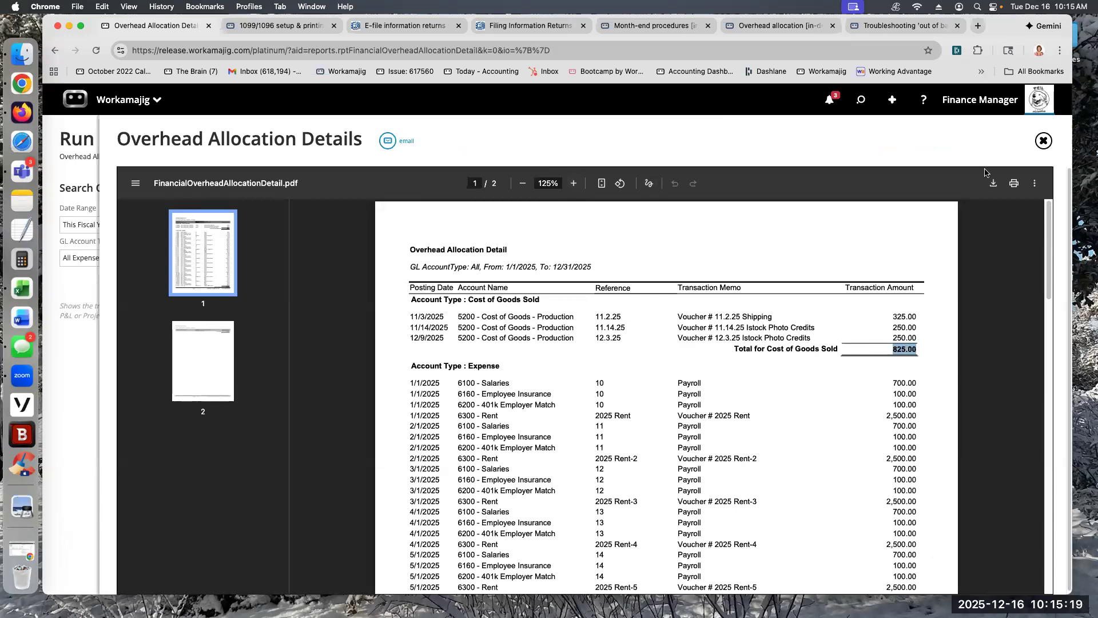
click(1042, 142)
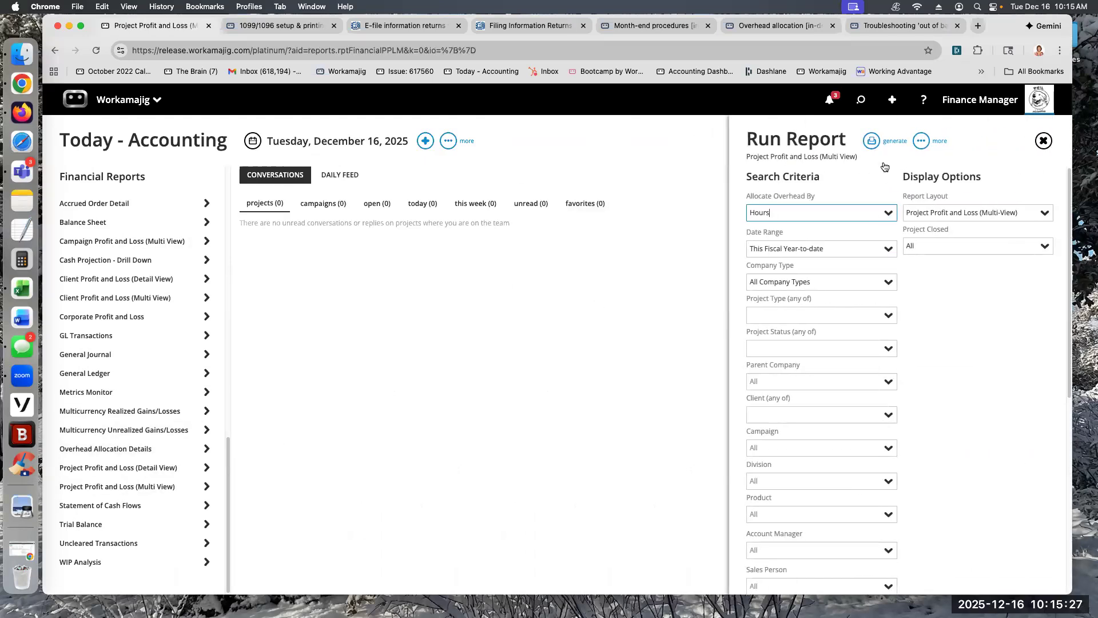
Step: Generate Project Profit and Loss on screen for This Fiscal Year-to-date by Hours, and drill into Allocated COGS for project 19-AC-003
click(886, 143)
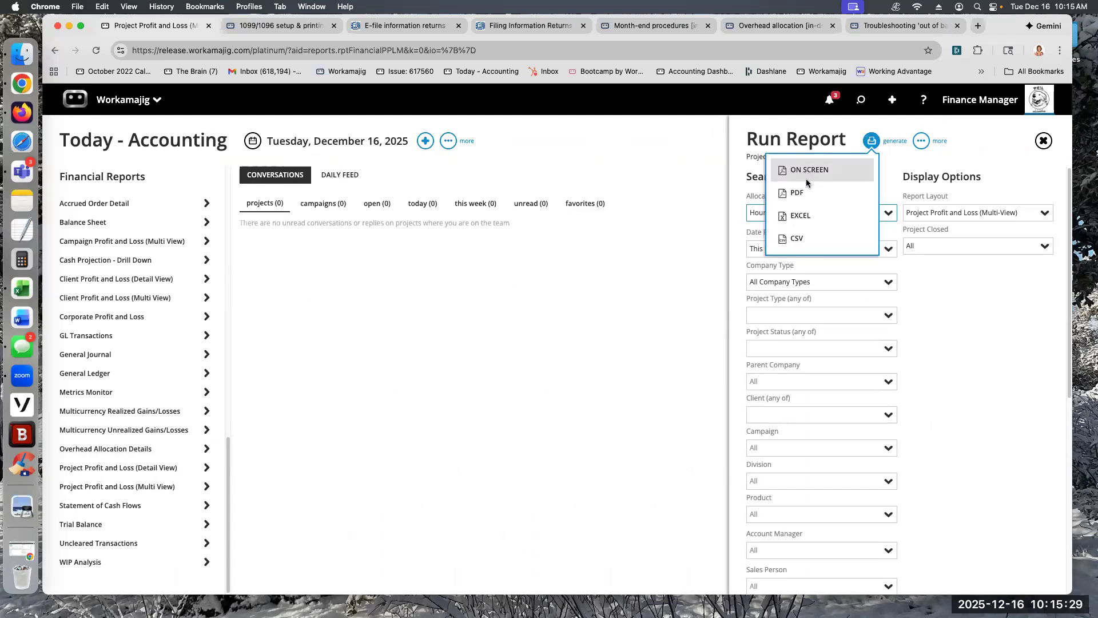
click(805, 178)
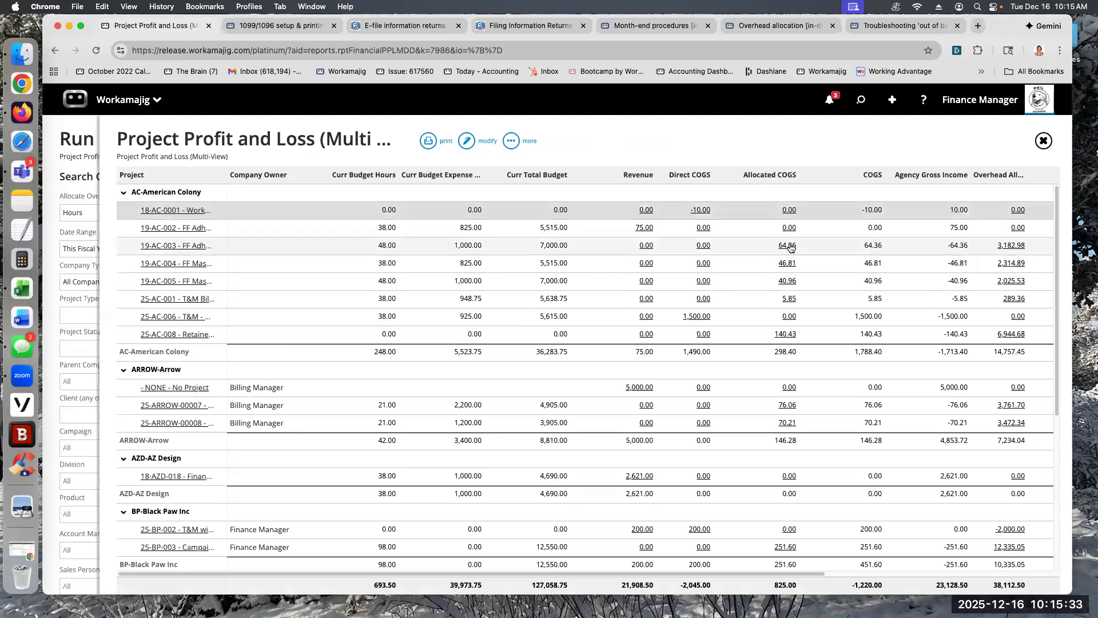
click(777, 205)
click(787, 247)
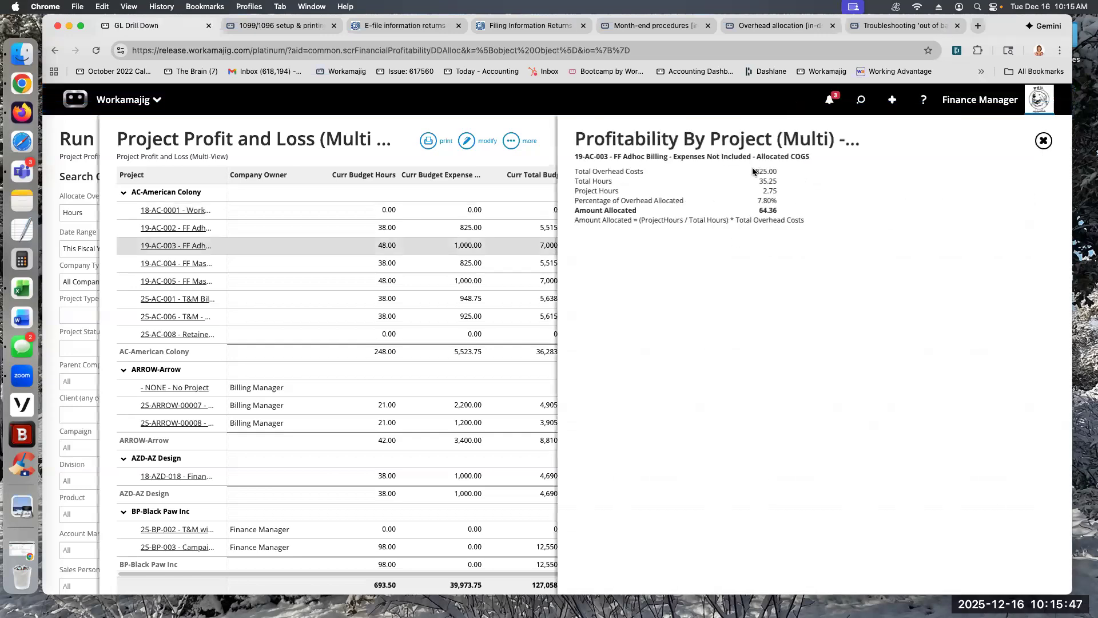
Step: Examine the overhead costs, hours, percentage and amount behind project 19-AC-003's Allocated COGS, and return to the report criteria
drag(775, 171, 777, 172)
drag(760, 181, 778, 180)
drag(762, 191, 779, 193)
drag(757, 200, 778, 171)
double_click(759, 211)
click(263, 244)
click(74, 139)
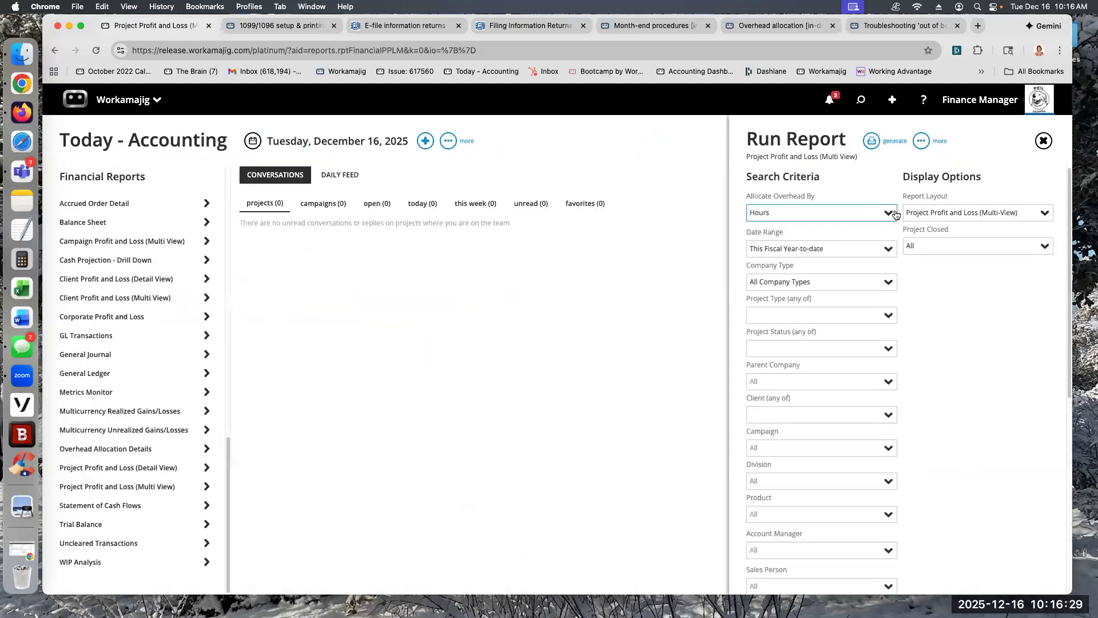
Step: Review the overhead allocation methods, and generate Project Profit and Loss (Multi View) on screen with overhead allocated by Hours
click(888, 213)
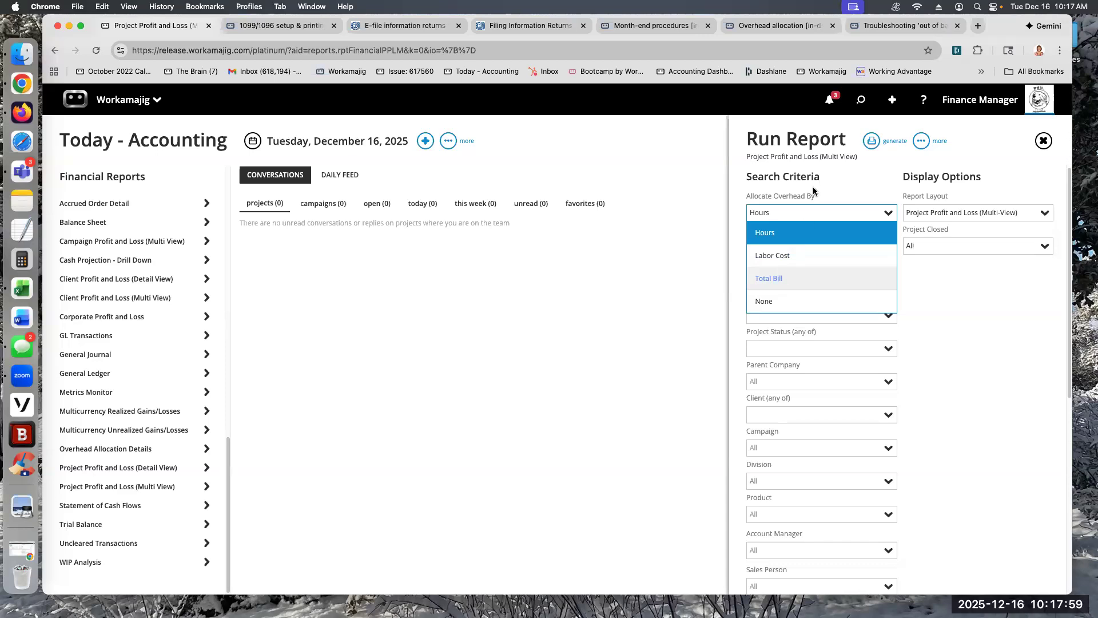
click(852, 167)
click(882, 144)
click(807, 170)
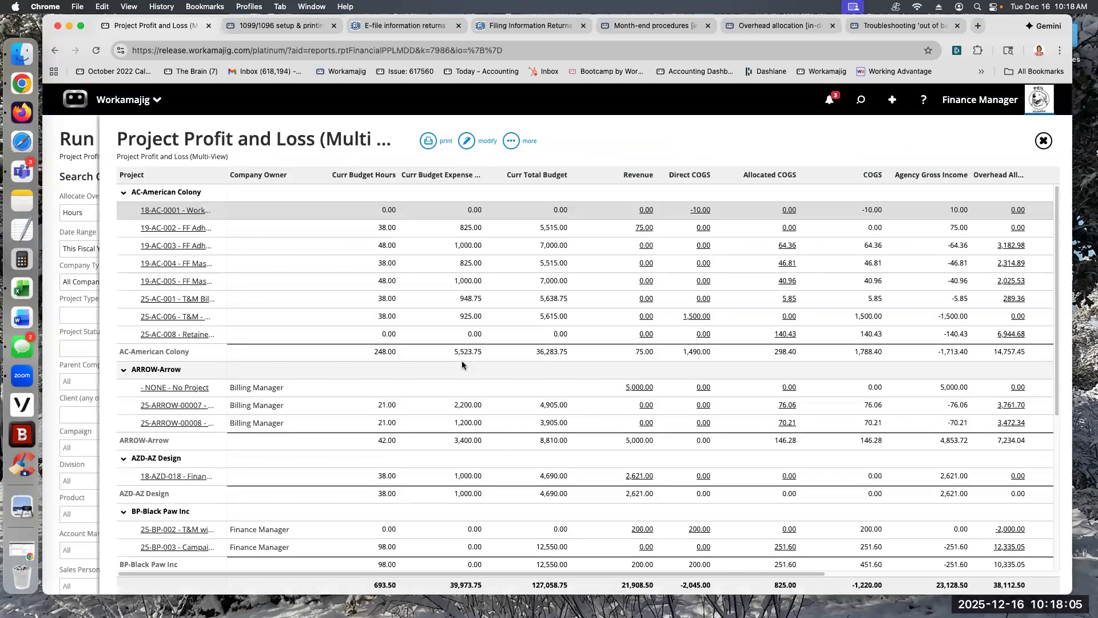
Step: Read the COGS, Allocated COGS and Direct COGS column descriptions, and inspect the Direct COGS transactions for project 25-AC-006
mouse_move(861, 179)
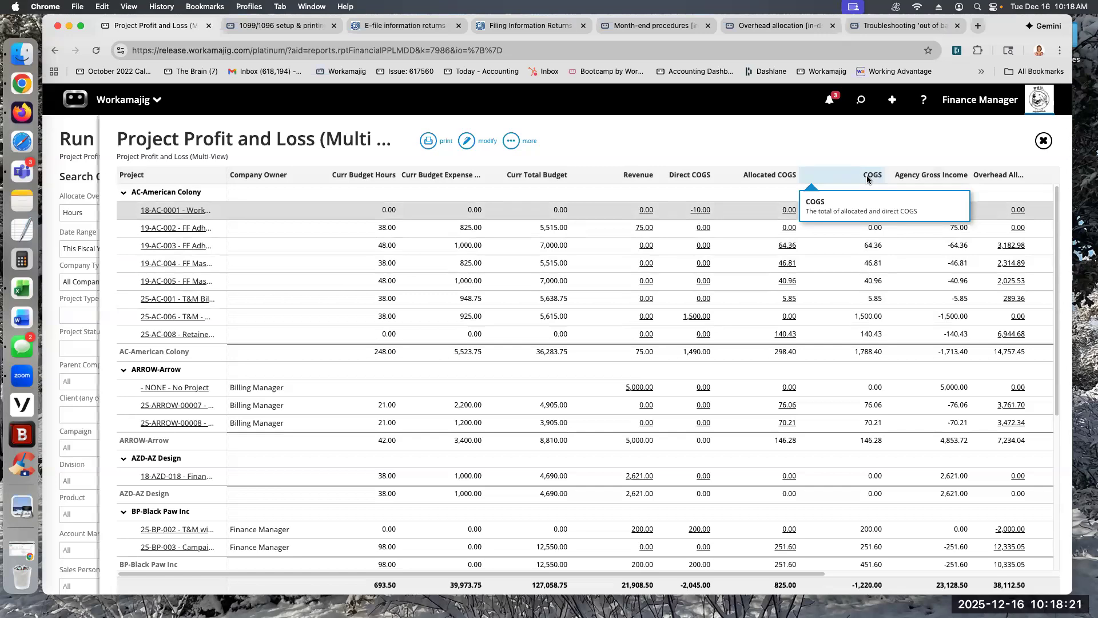
mouse_move(771, 177)
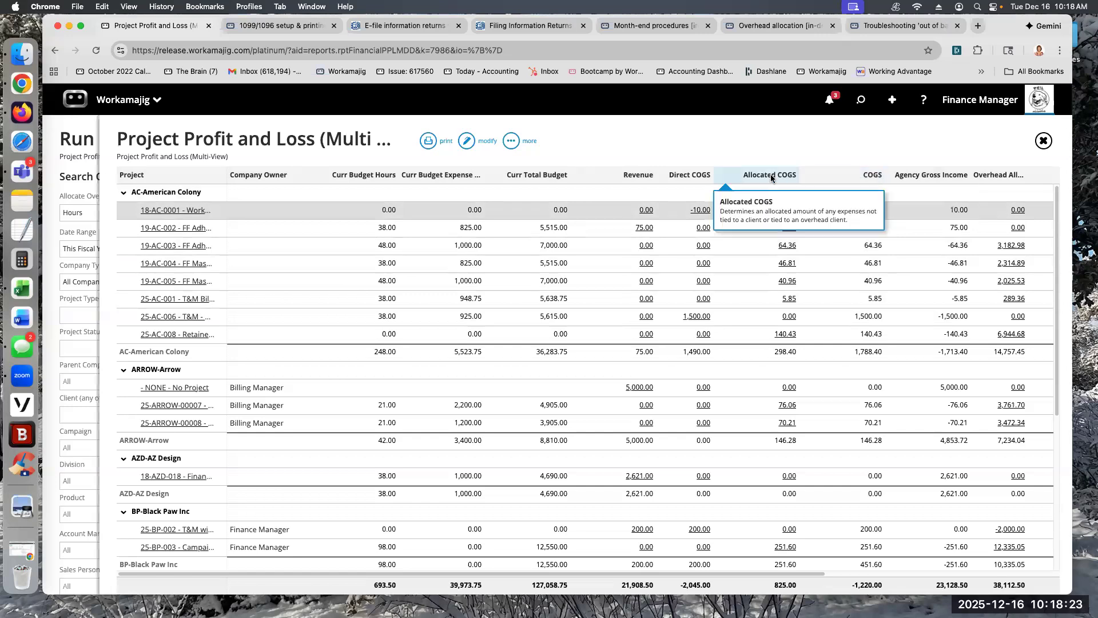
mouse_move(681, 175)
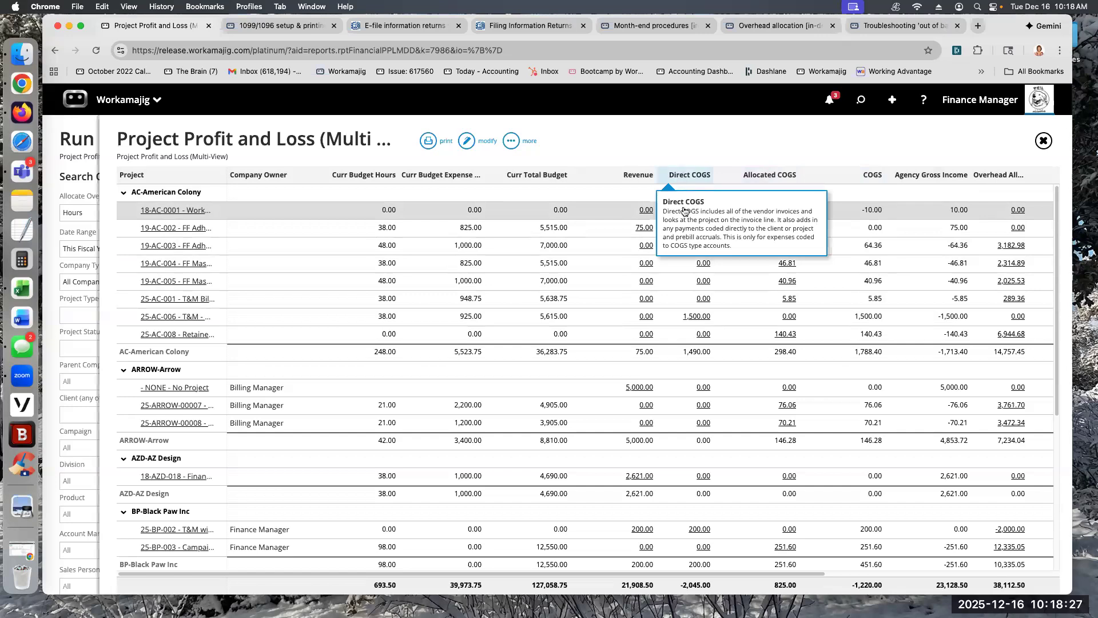
click(697, 316)
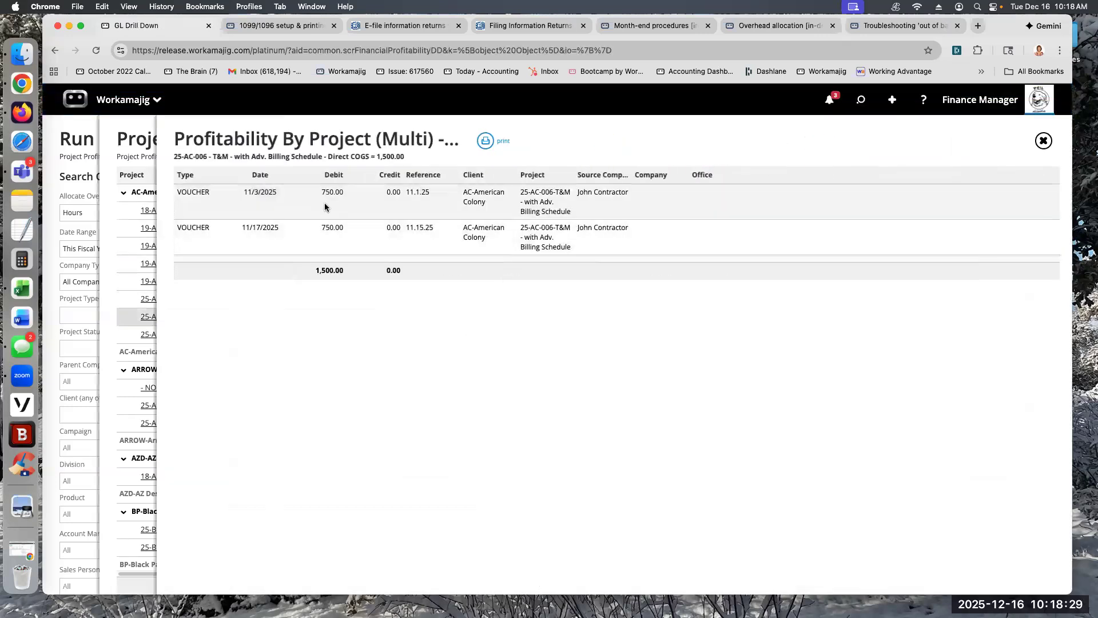
click(1043, 142)
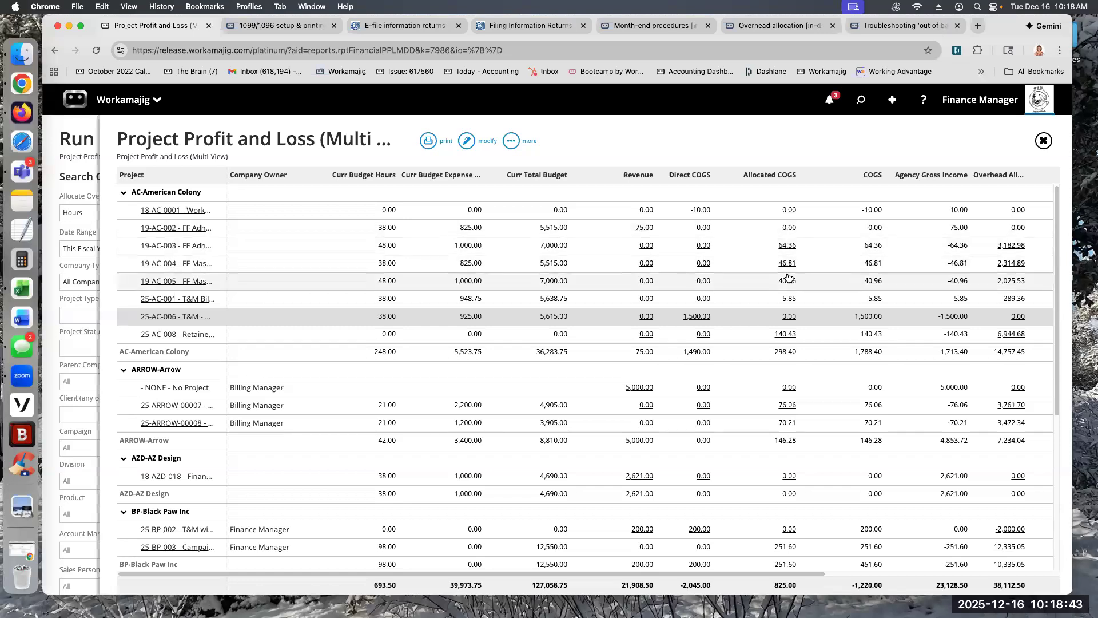
Step: Recheck project 19-AC-003's Allocated COGS calculation, and read the Agency Gross Income and Overhead Allocation column descriptions
click(787, 246)
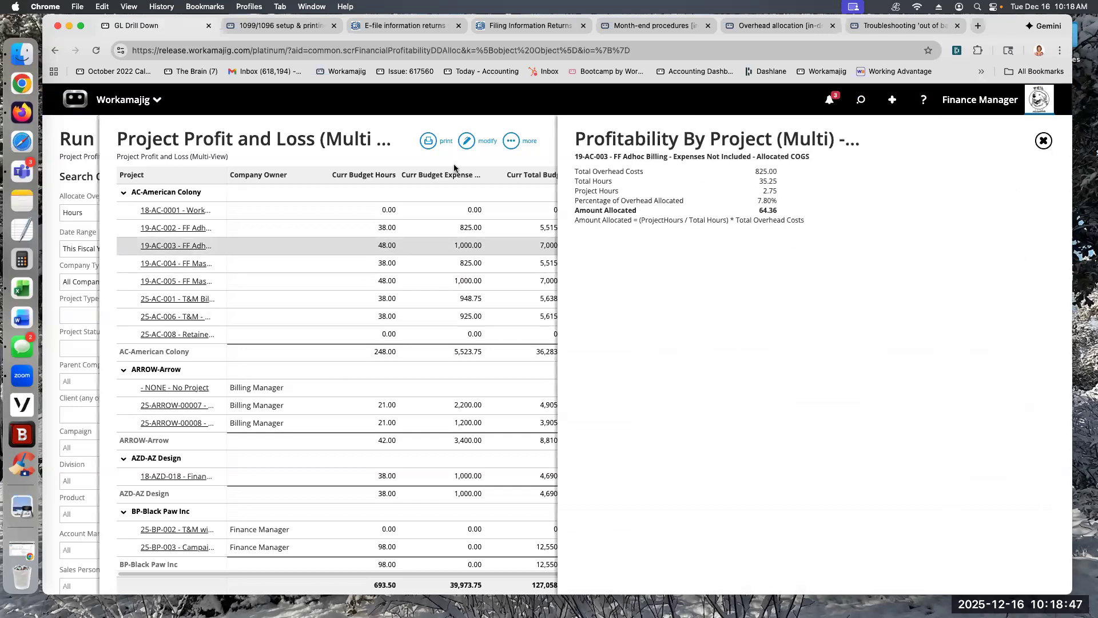
click(370, 122)
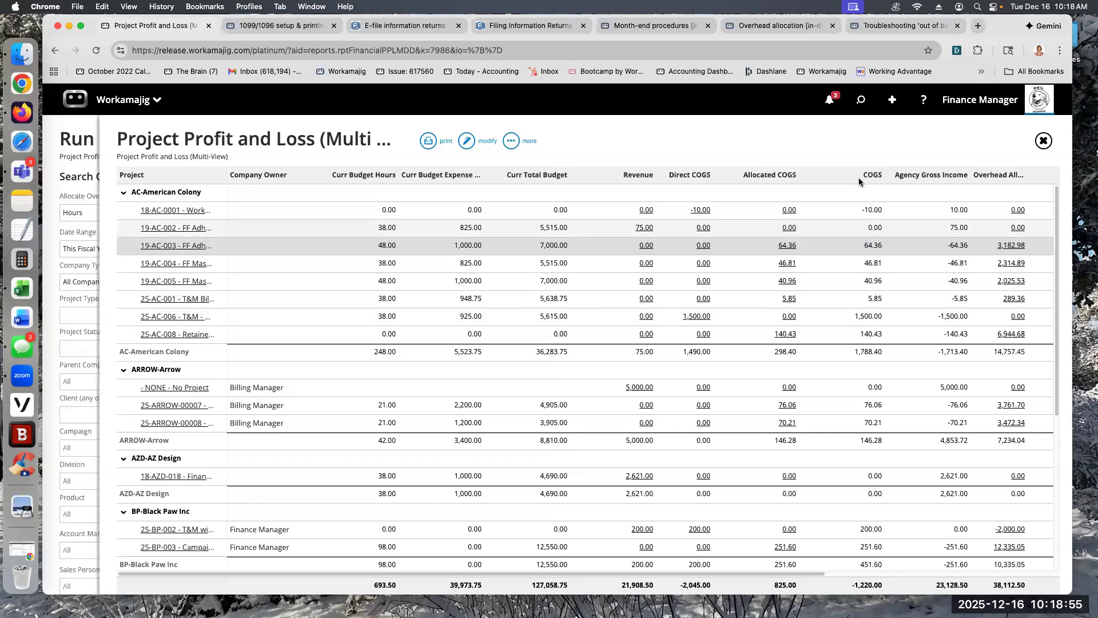
mouse_move(927, 177)
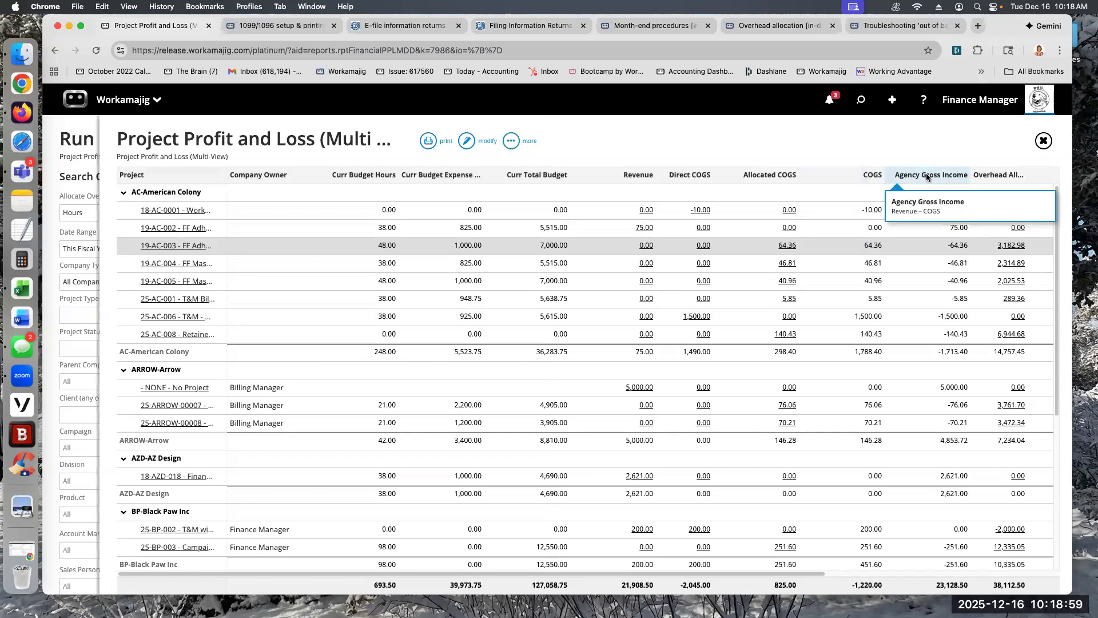
drag(757, 570, 852, 570)
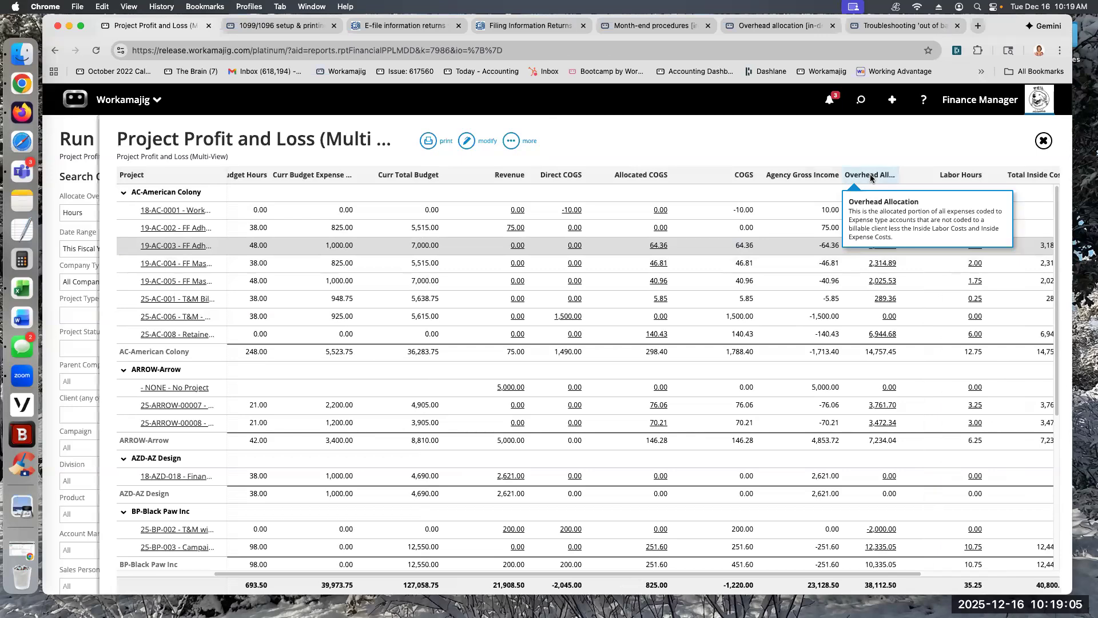
mouse_move(709, 178)
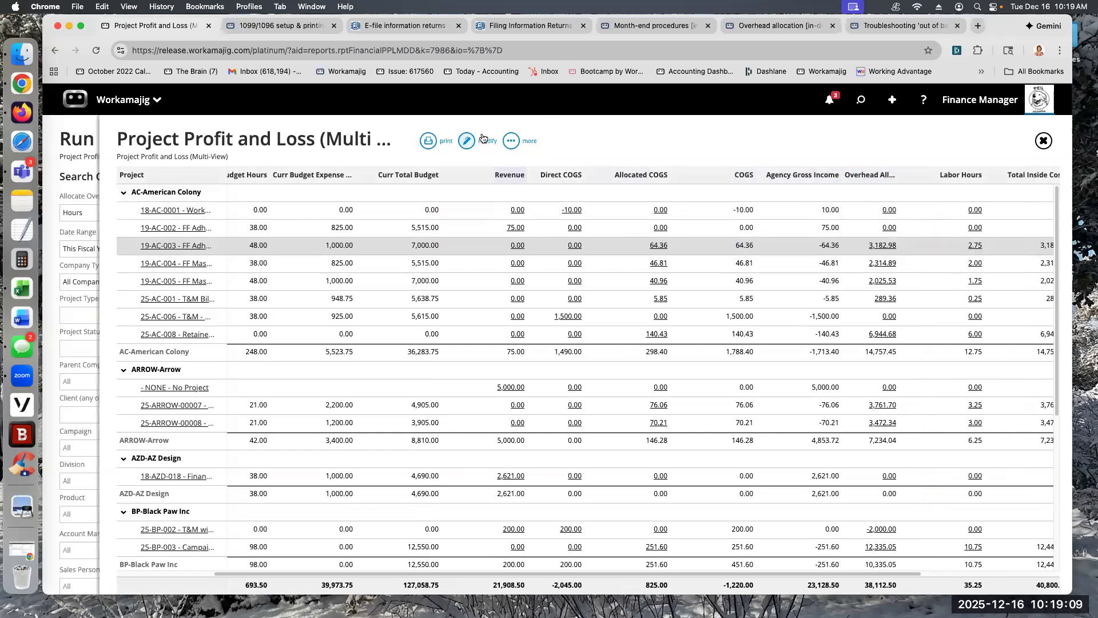
Step: Open the report's view layout, review its column fields, and close it without applying changes
click(512, 141)
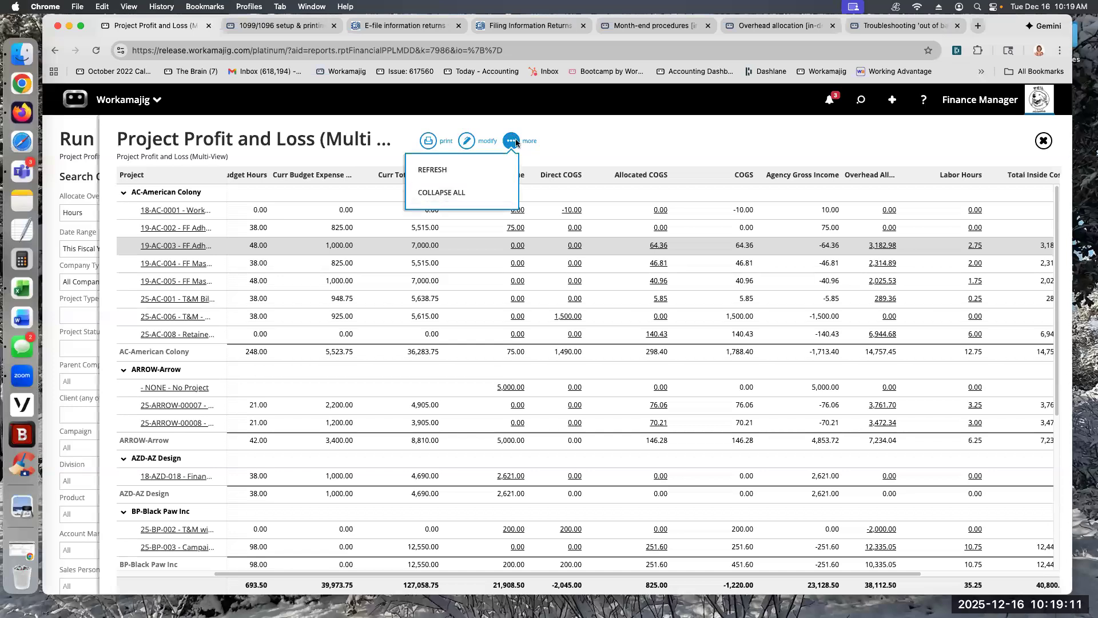
click(473, 146)
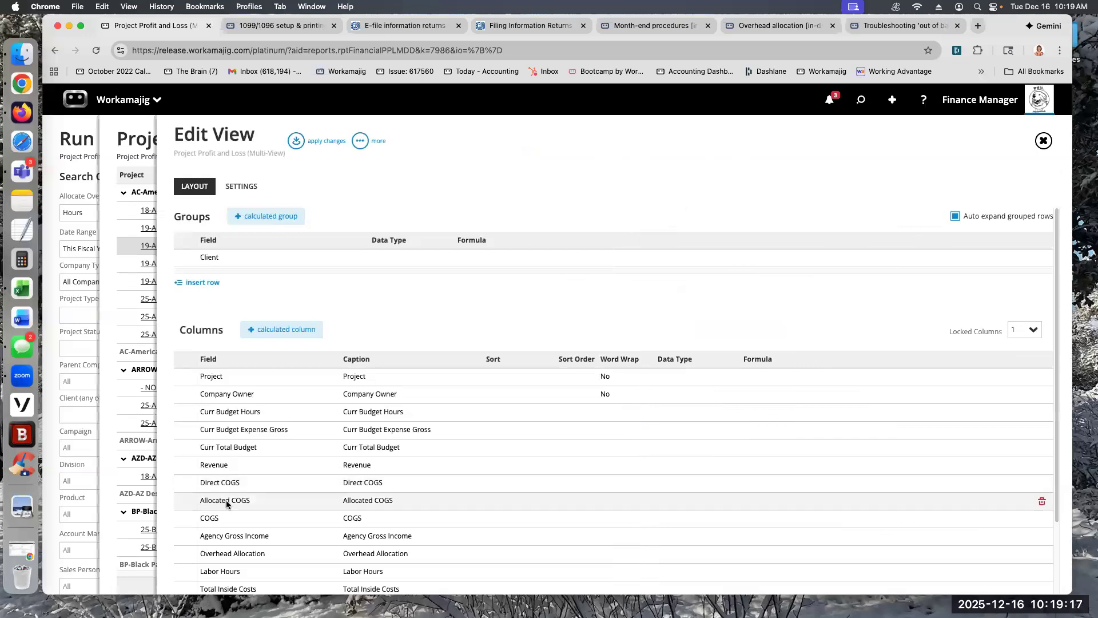
scroll(234, 496, down, 3)
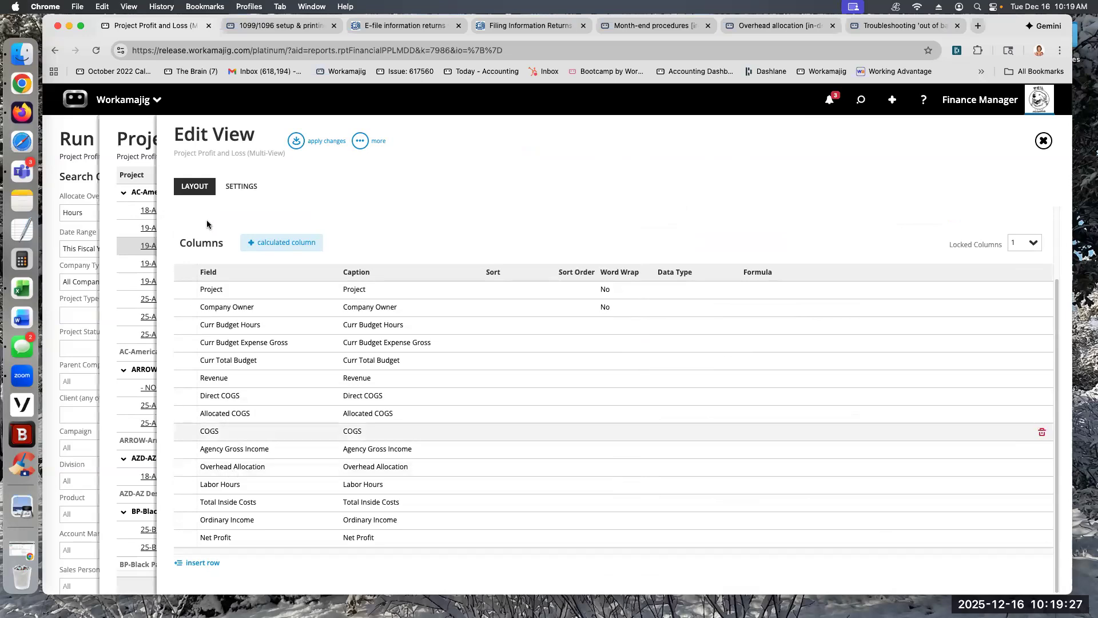
click(137, 127)
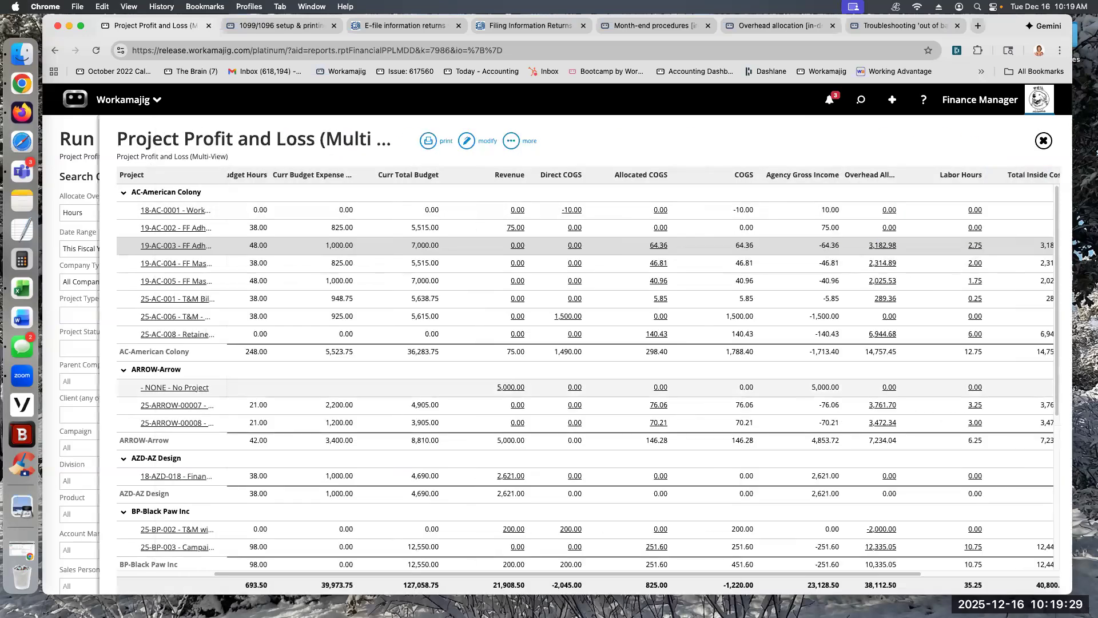
Step: Drill into Overhead Allocation for project 19-AC-003 and examine the overhead costs, hours, percentage and amount allocated
drag(757, 572, 828, 252)
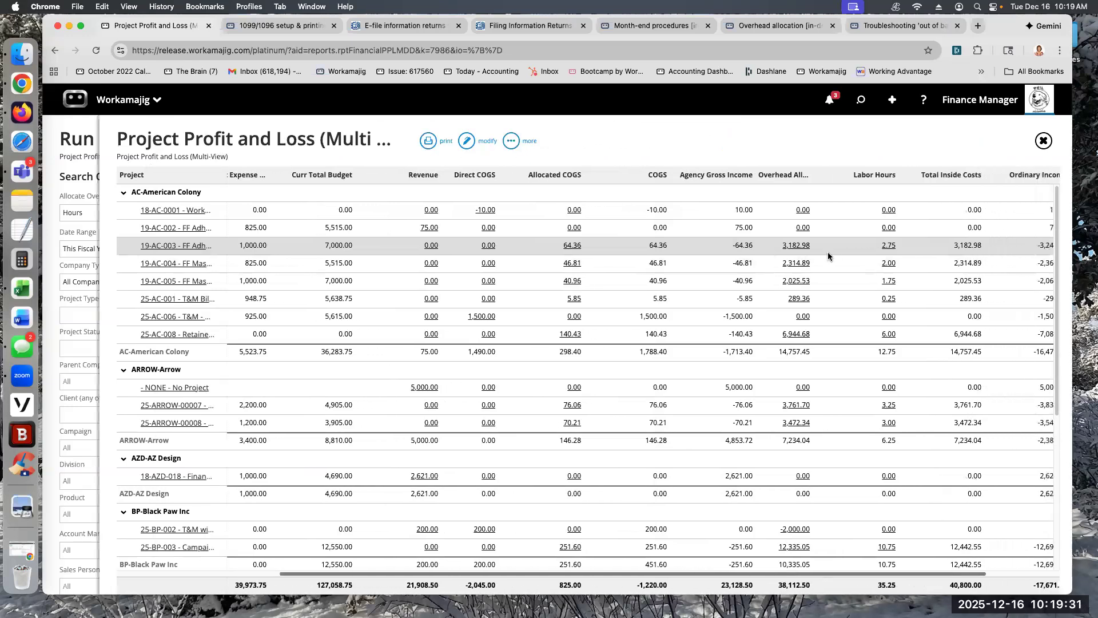
click(802, 245)
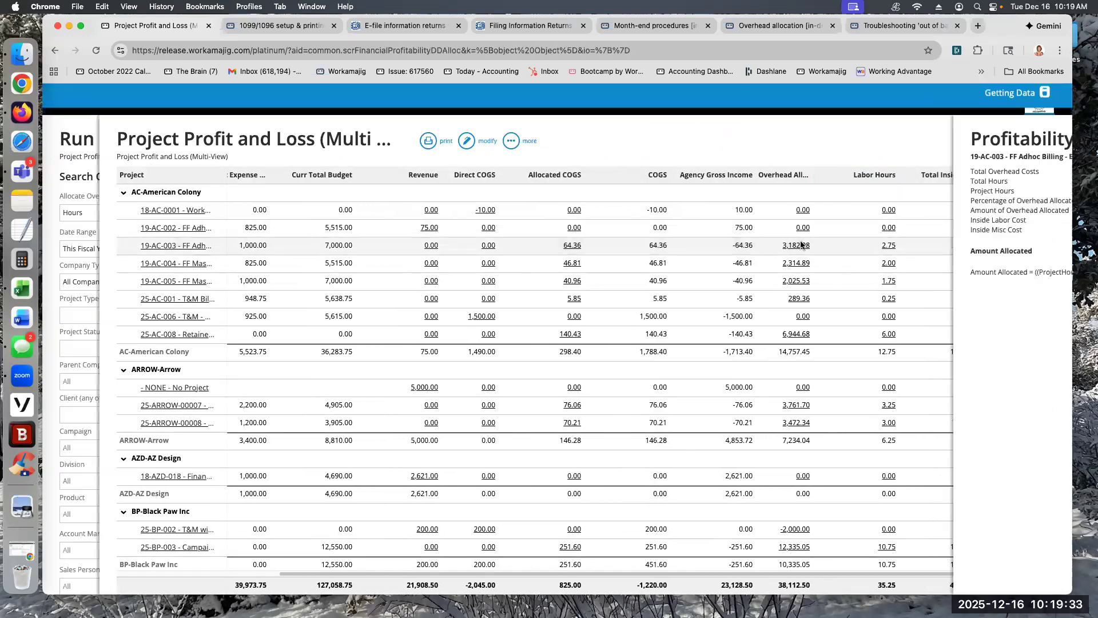
drag(744, 171, 777, 171)
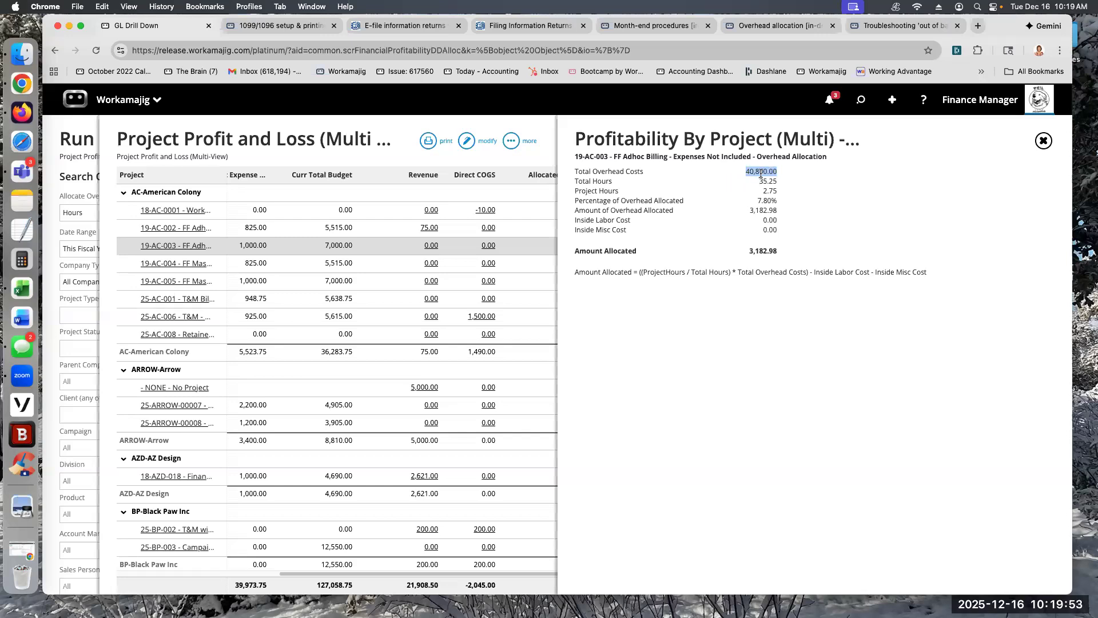
click(772, 181)
drag(772, 181, 777, 203)
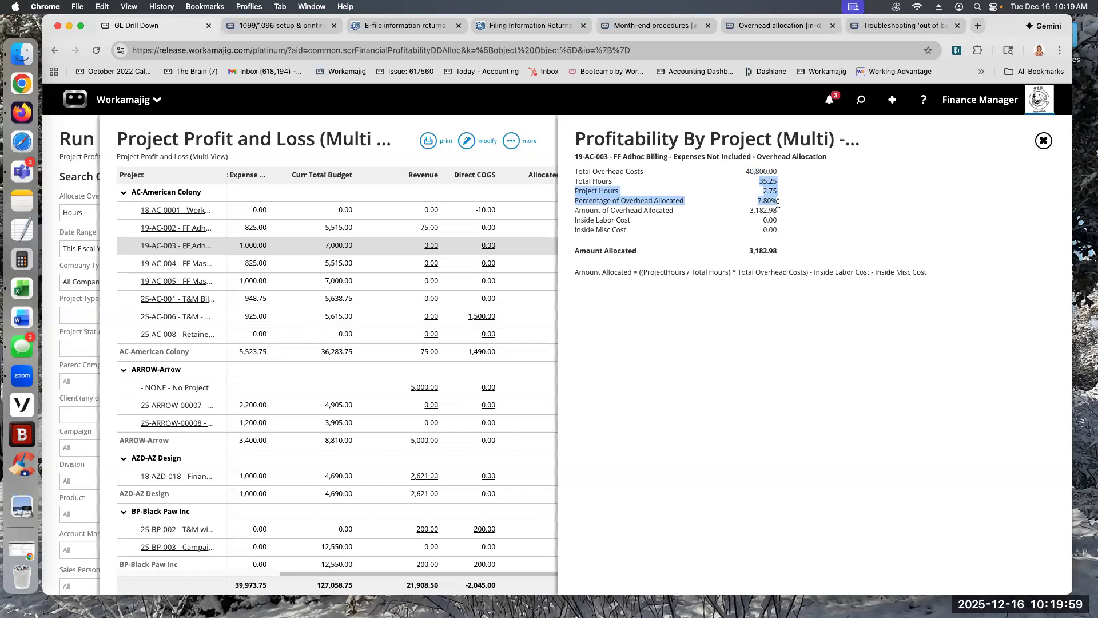
double_click(749, 210)
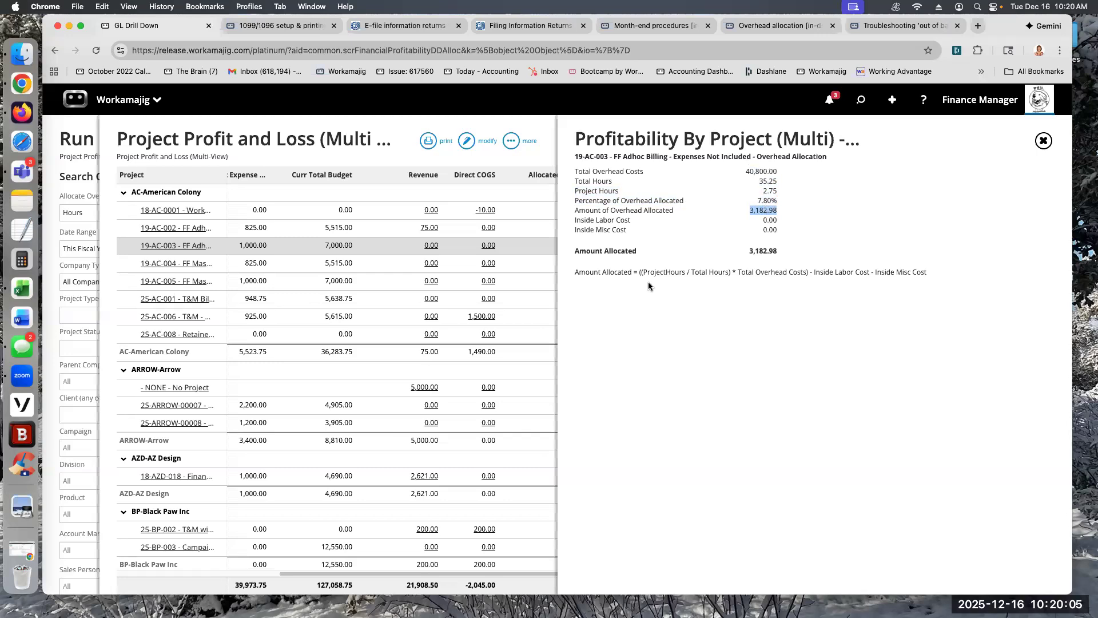
Step: Compare the Amount Allocated formula and its Inside Labor Cost deduction with Total Overhead Costs, and close the drill-down
drag(576, 271, 805, 278)
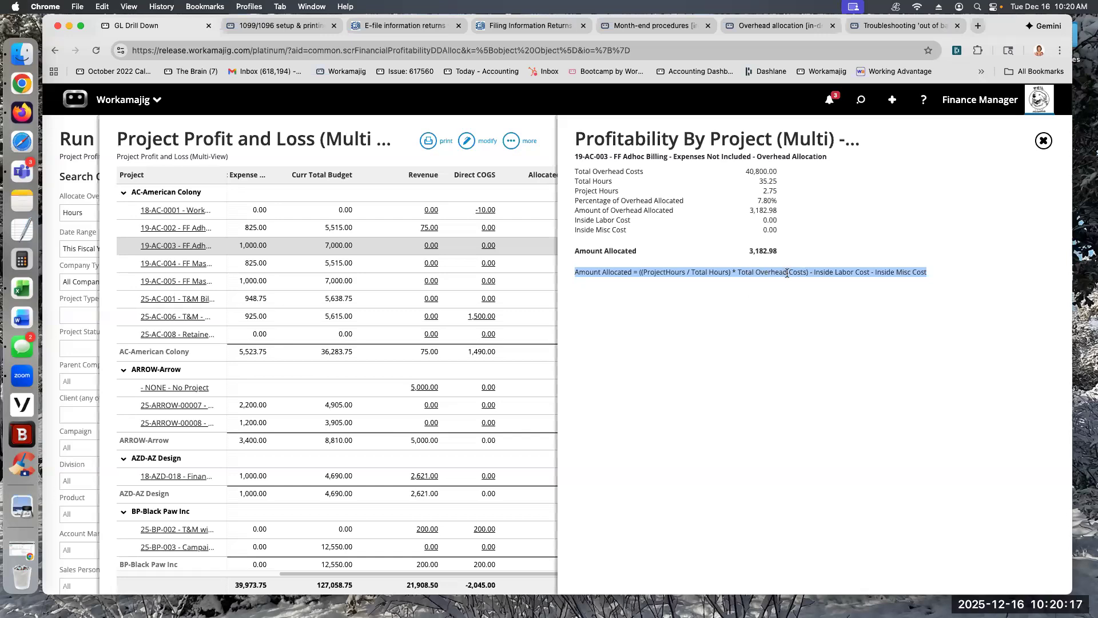
click(766, 169)
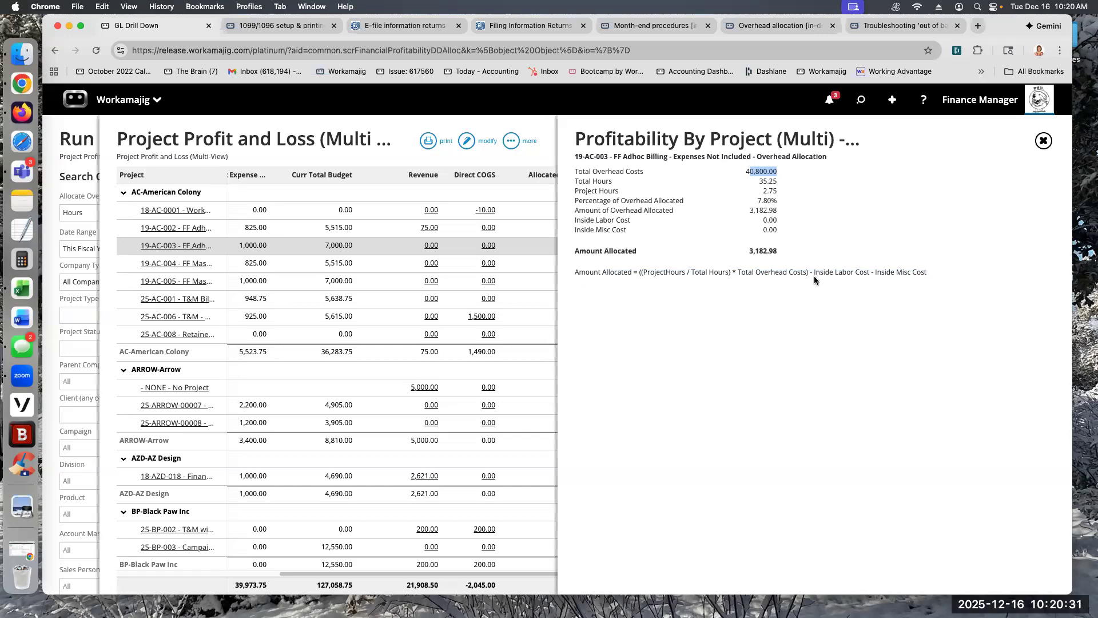
drag(813, 273, 868, 272)
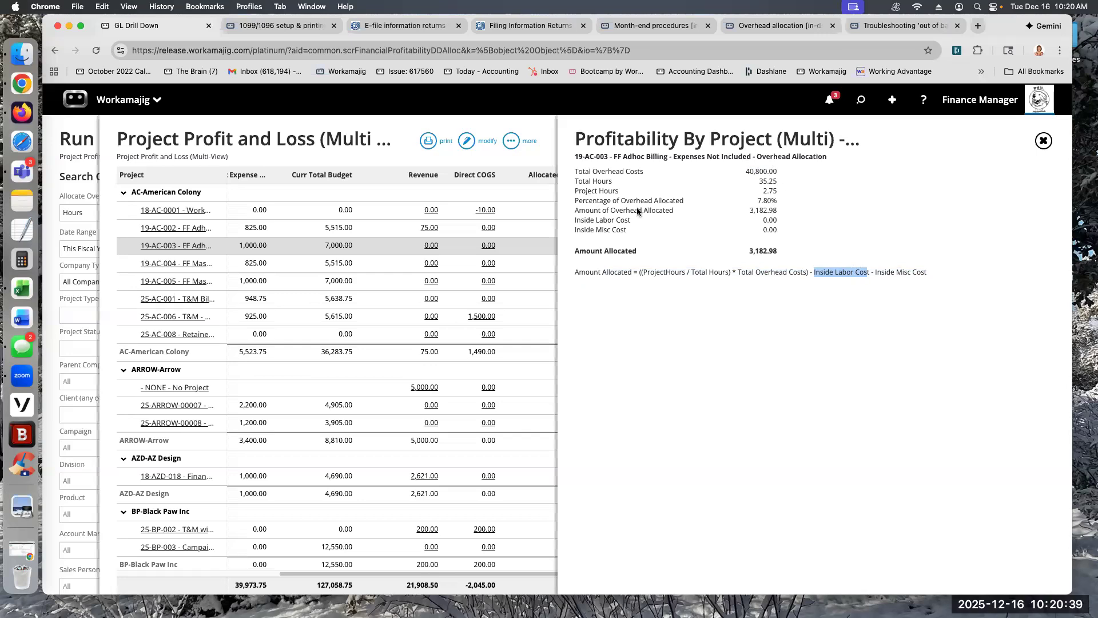
click(760, 171)
double_click(760, 170)
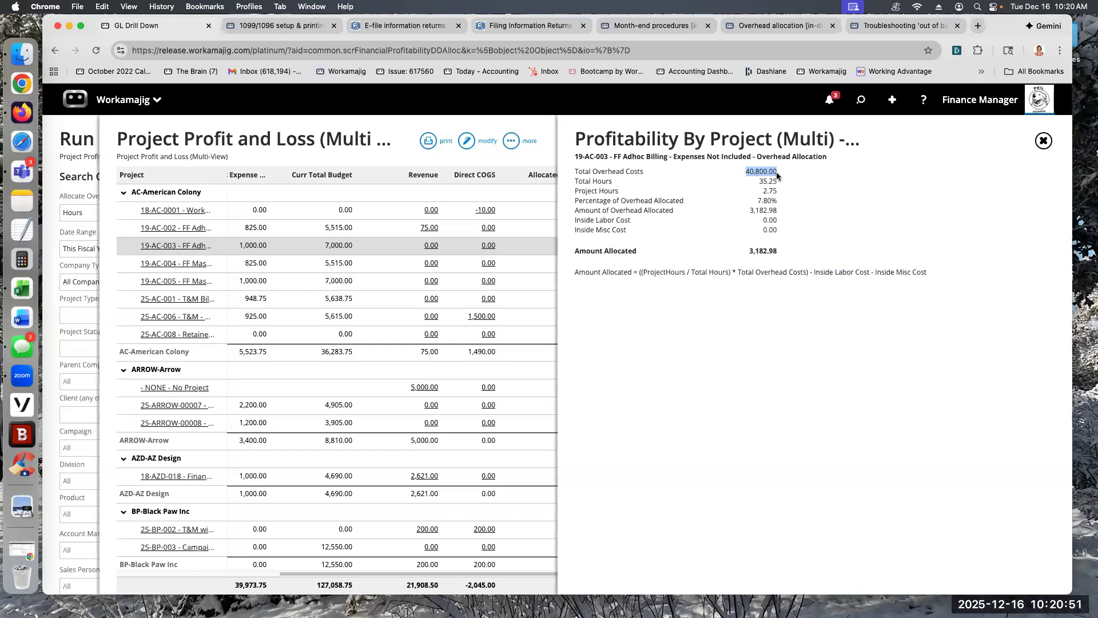
click(531, 121)
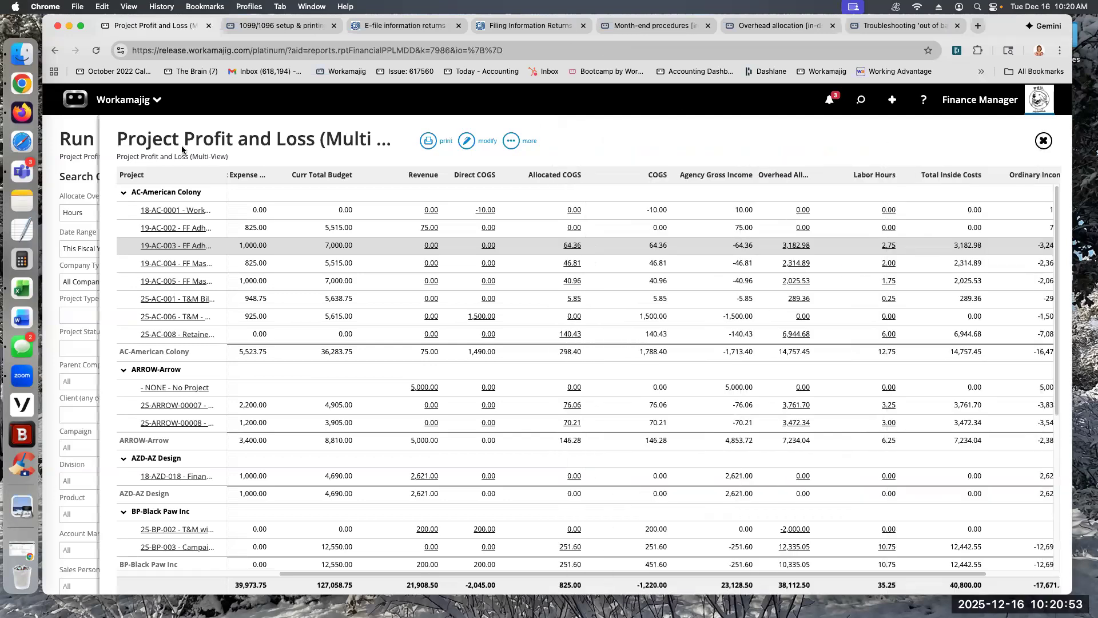
Step: Leave the project report and review the overhead allocation methods offered by Client Profit and Loss (Multi View)
scroll(263, 466, down, 10)
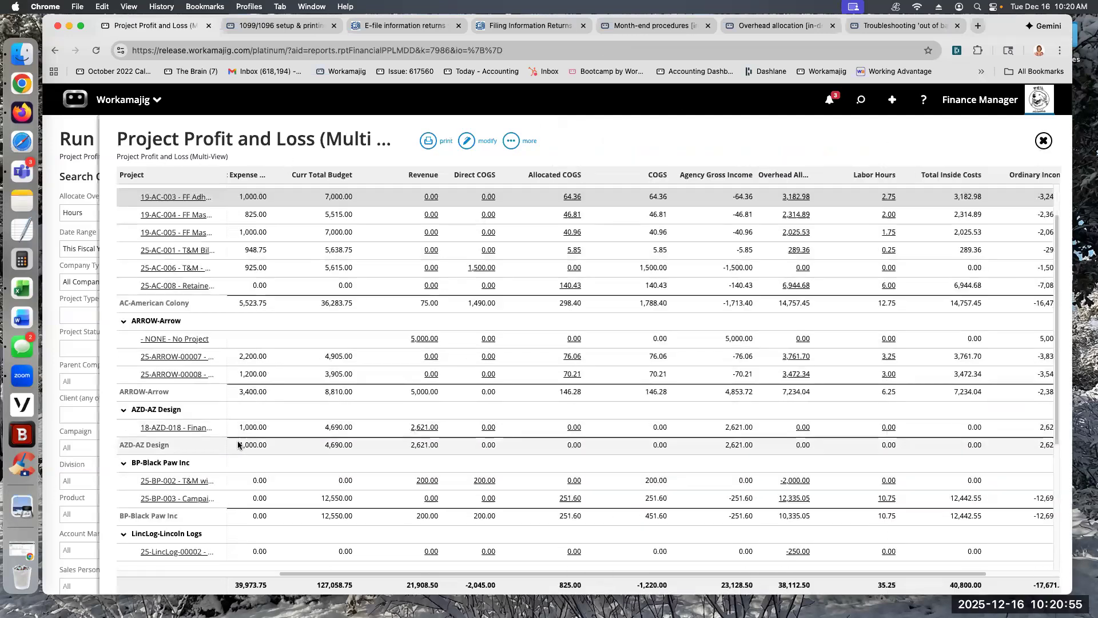
click(65, 158)
click(123, 298)
click(884, 215)
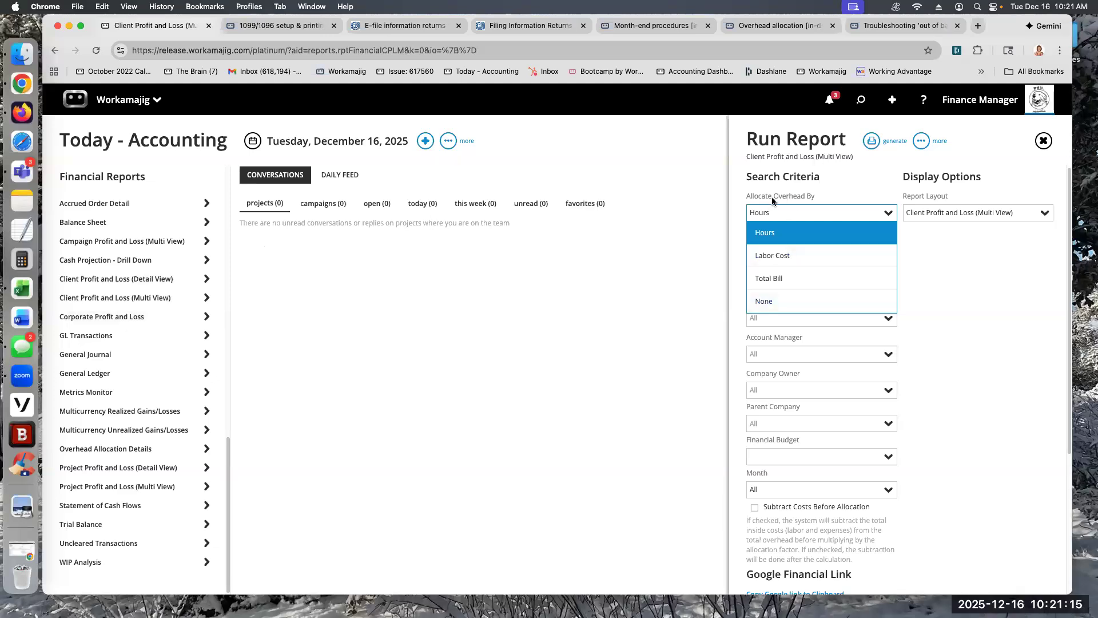
Step: Run Corporate Profit and Loss as a single date range report for This Fiscal Year
click(94, 317)
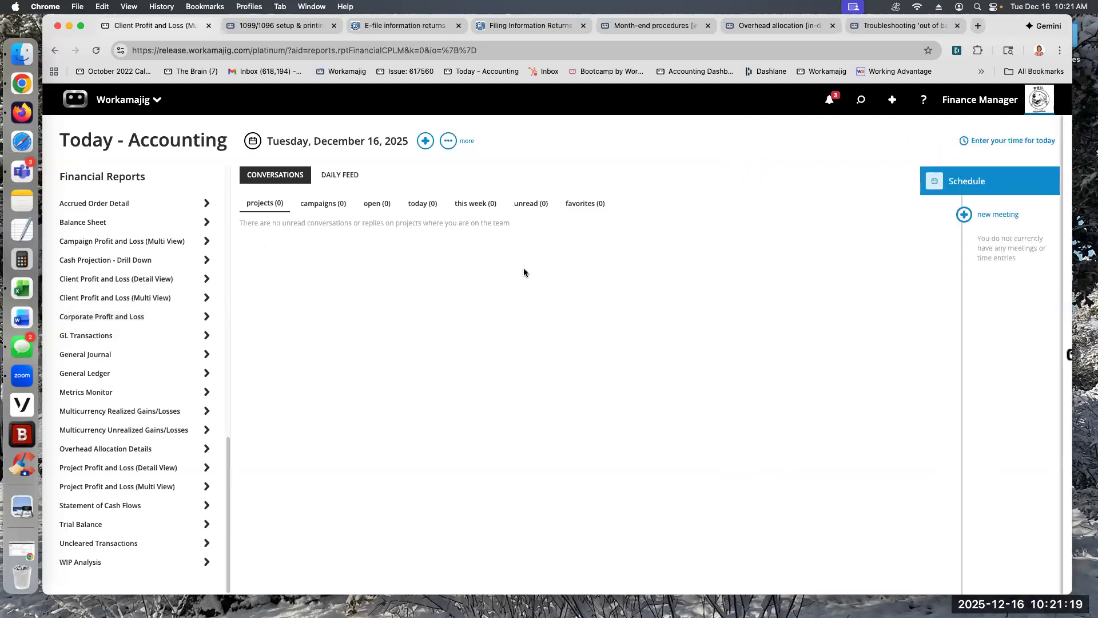
click(755, 307)
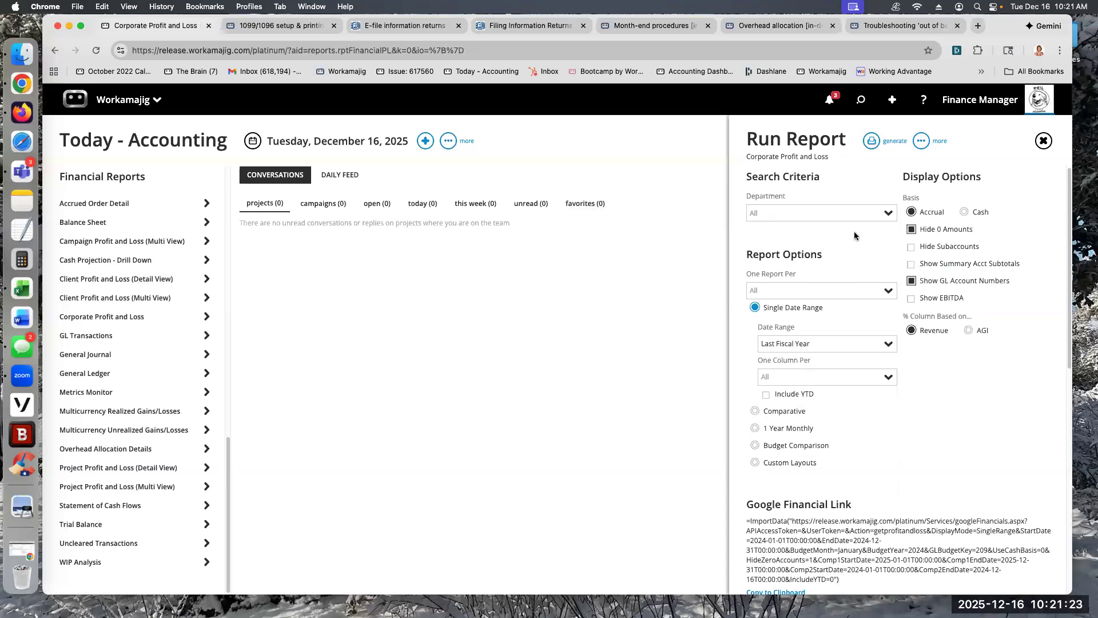
click(851, 344)
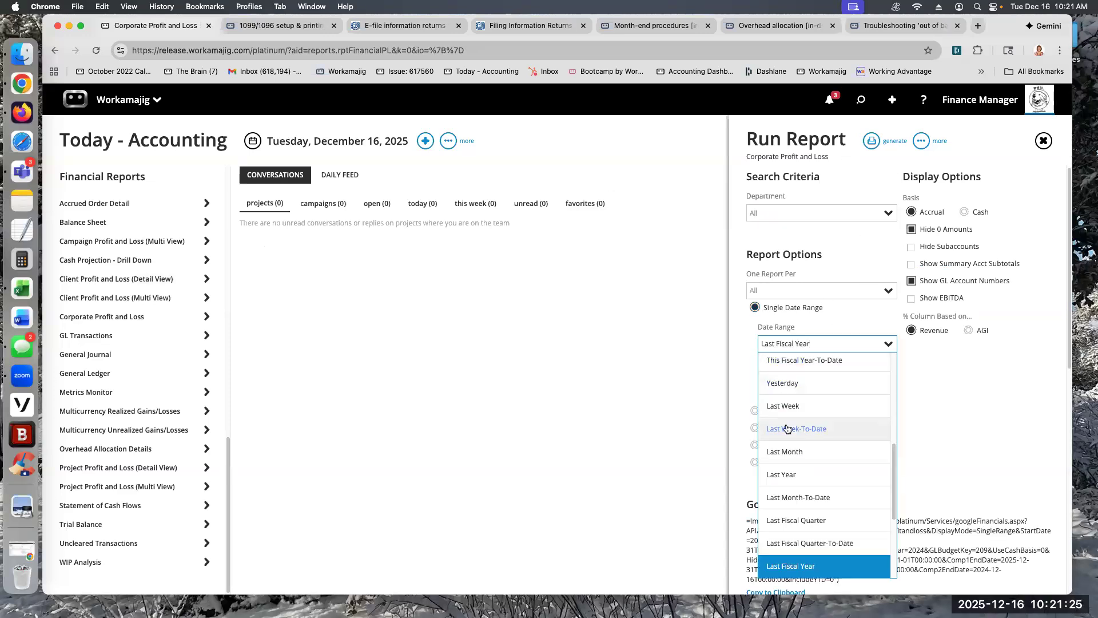
scroll(793, 526, down, 1)
scroll(793, 525, down, 6)
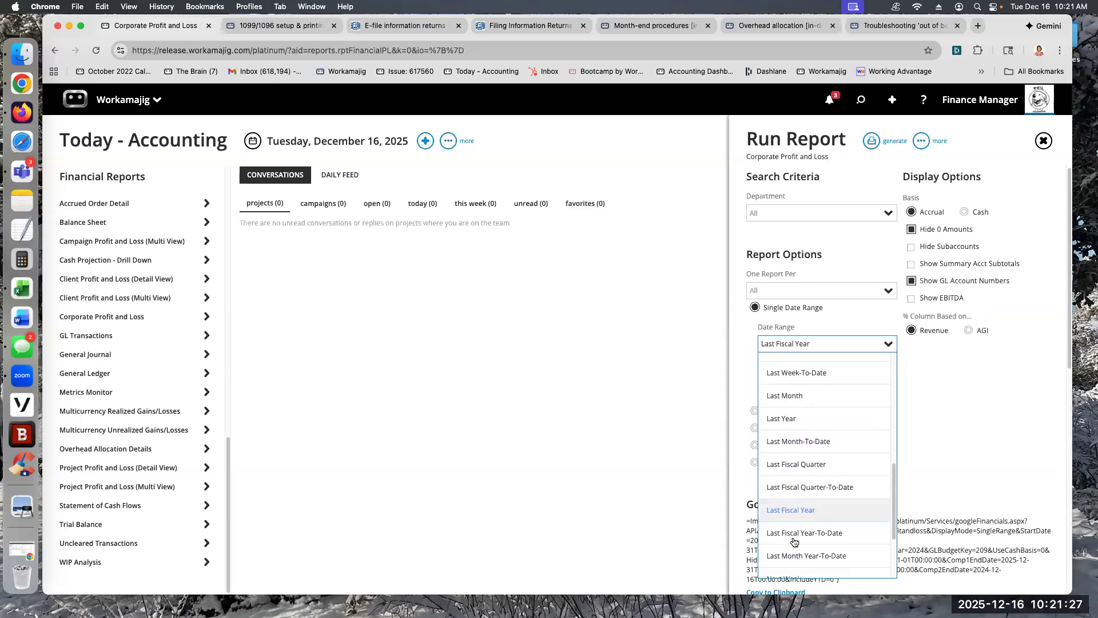
scroll(793, 430, up, 15)
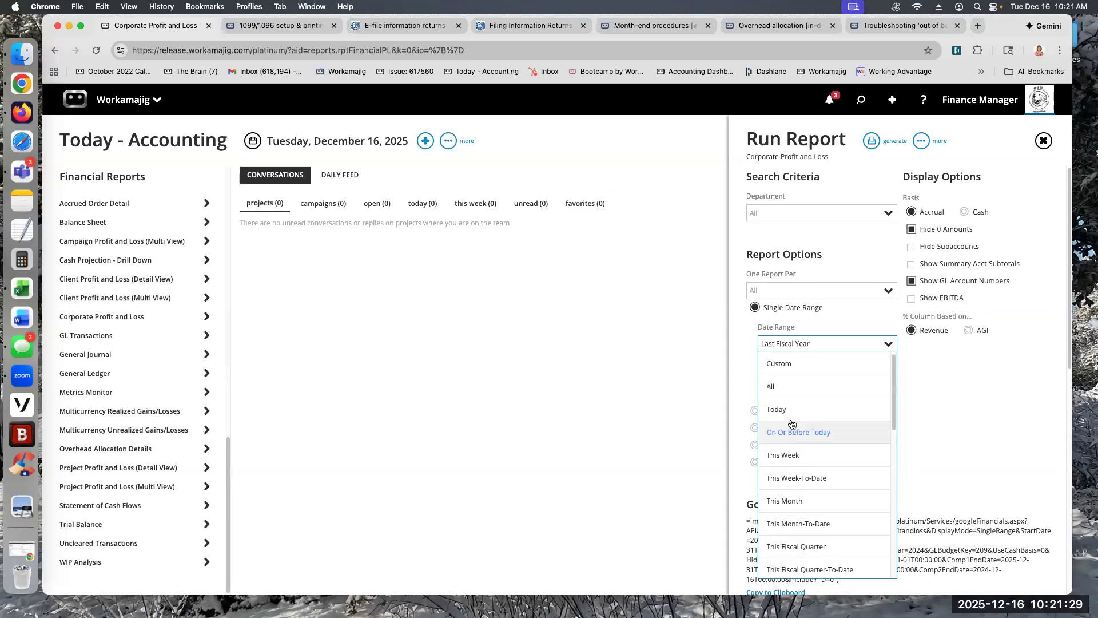
scroll(794, 449, down, 4)
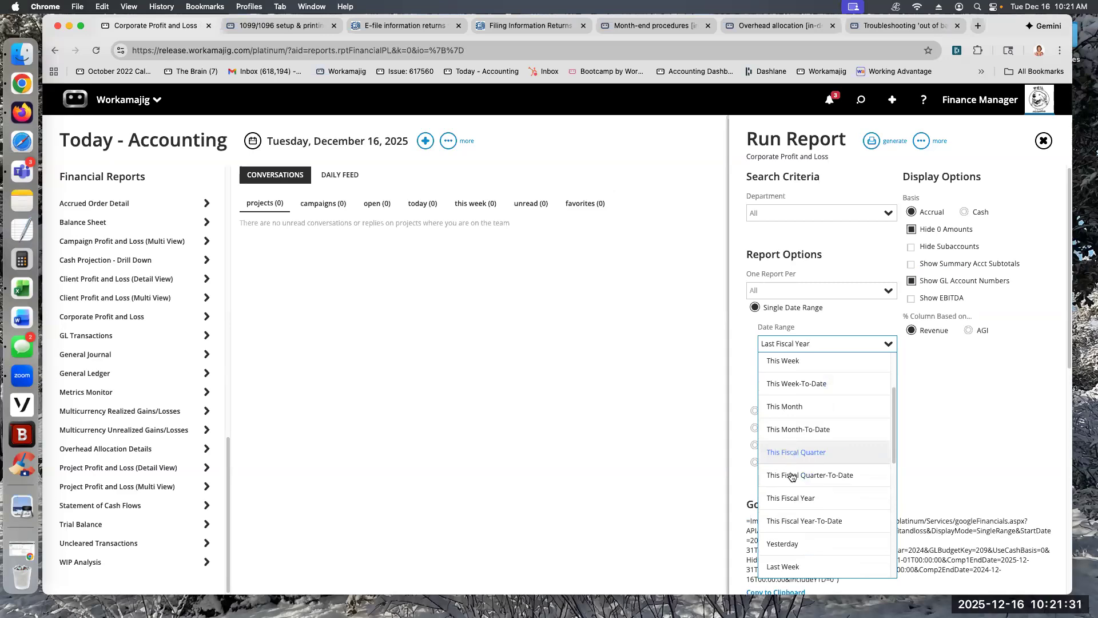
click(791, 498)
click(871, 141)
click(808, 169)
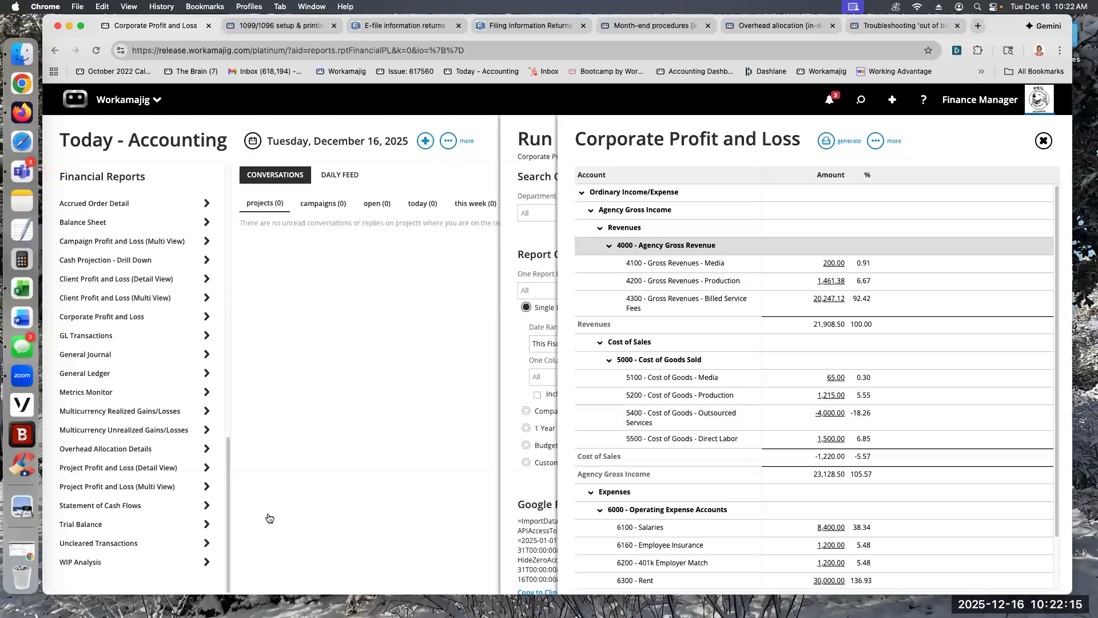
Step: Generate Overhead Allocation Details for This Month-to-date across all expense accounts, review the transaction details, and close the report
click(103, 450)
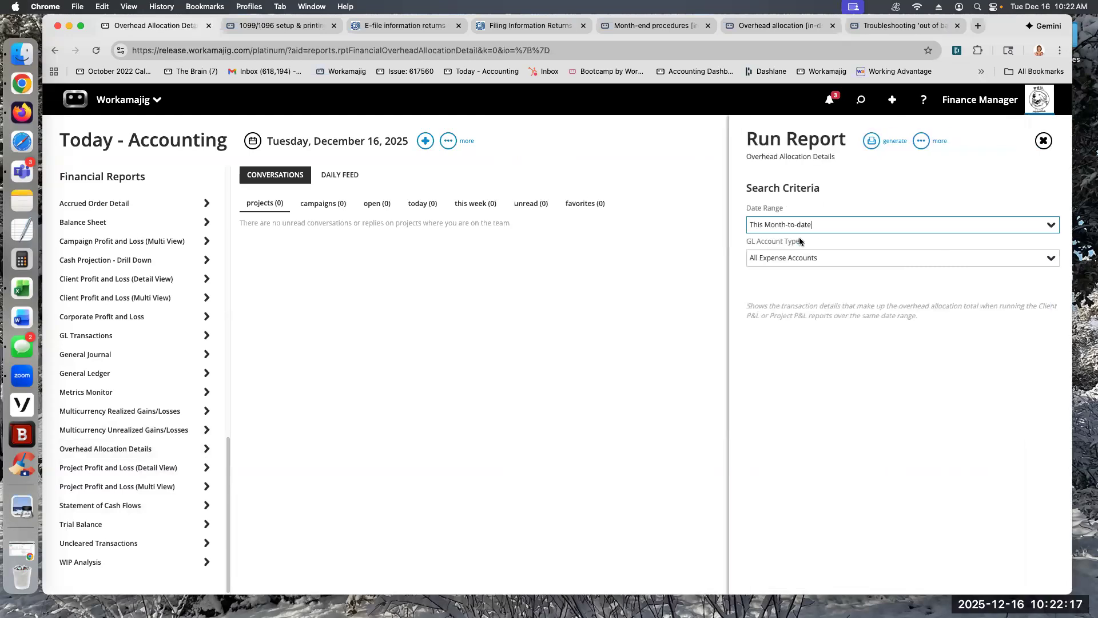
click(880, 143)
click(812, 191)
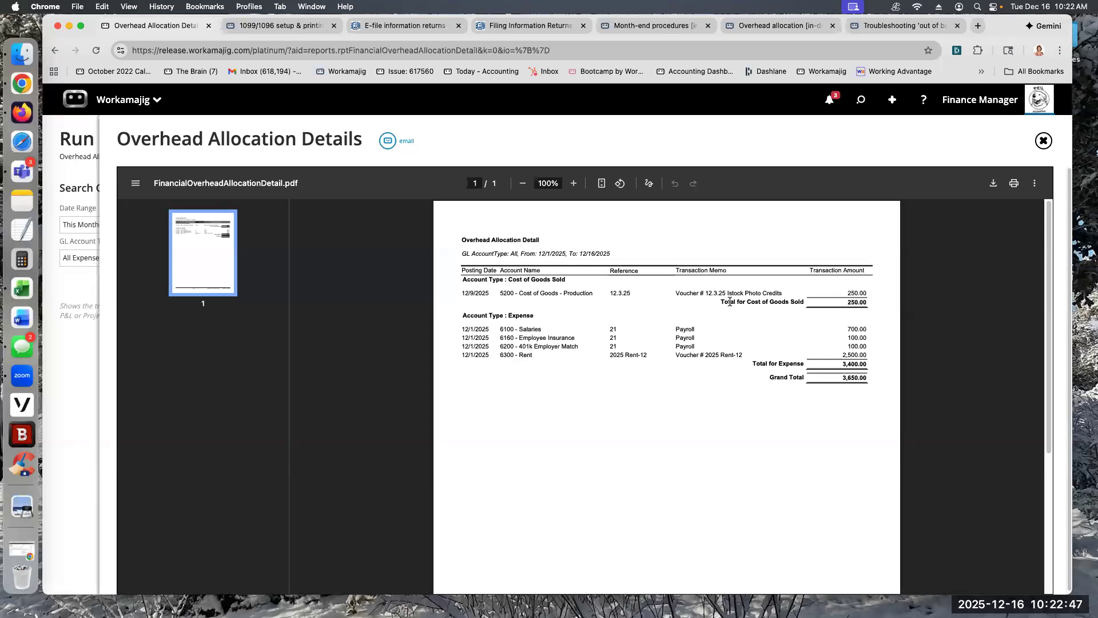
click(69, 149)
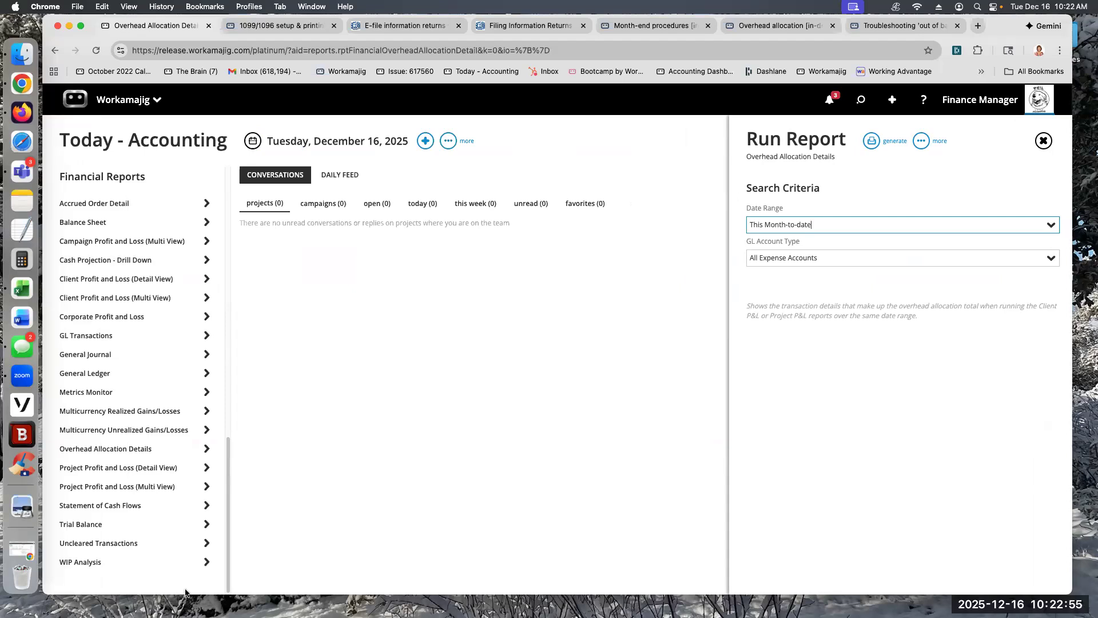
Step: Compare the Comparative and Custom Layouts options of Corporate Profit and Loss, and run it with the Qtrly Actuals Current Year and Prior column set
click(112, 316)
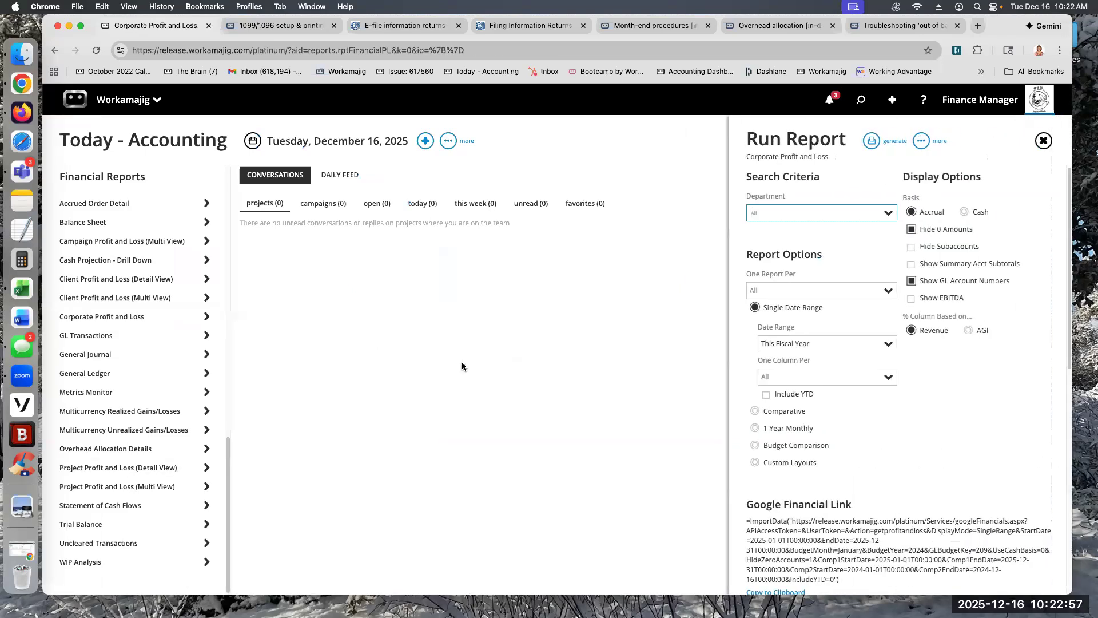
click(755, 462)
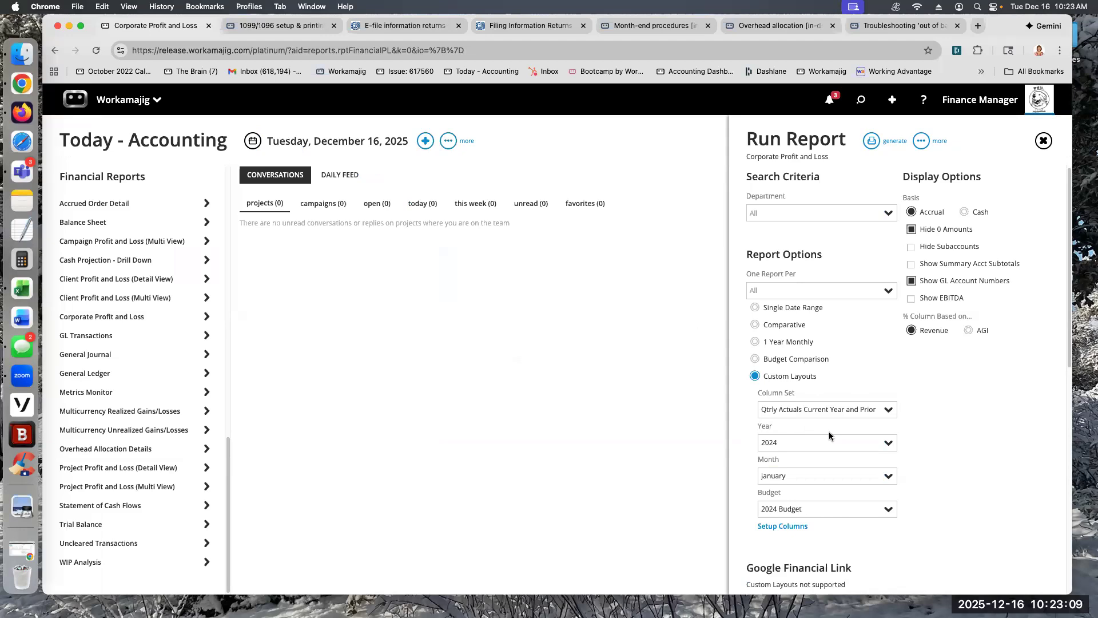
click(757, 325)
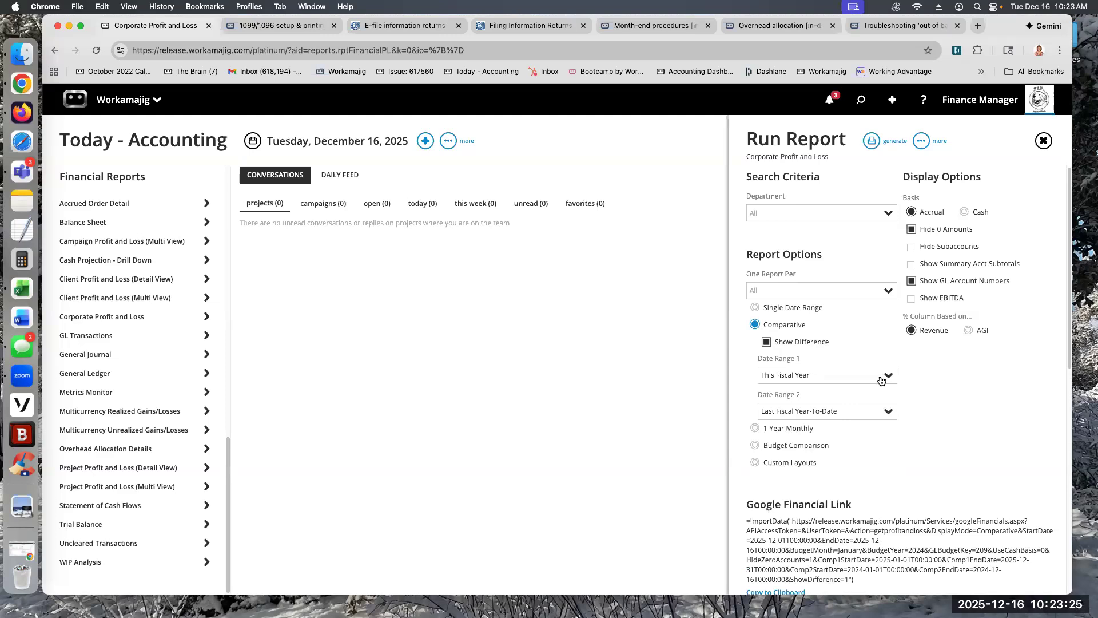
click(755, 462)
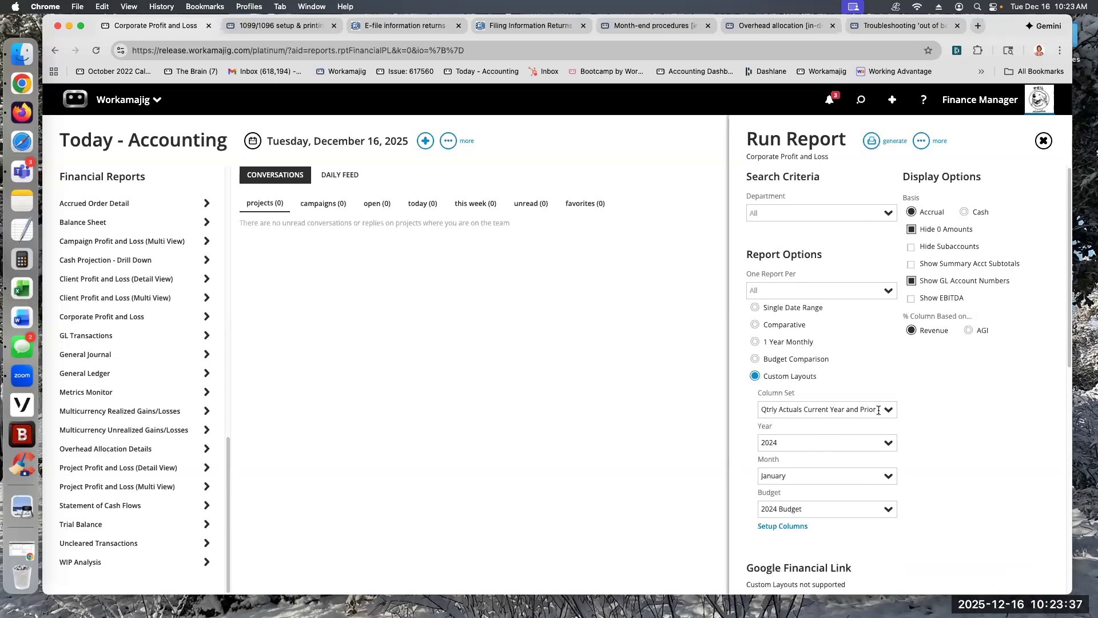
click(871, 141)
click(829, 169)
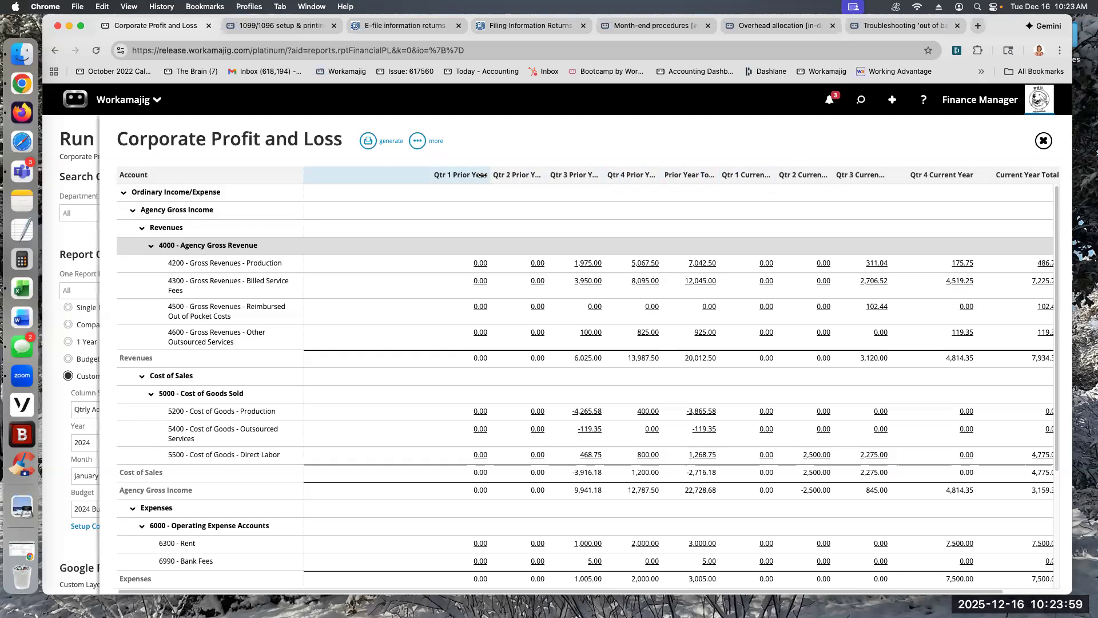
Step: Open the Qtrly Actuals Current Year and Prior layout from the corporate profit and loss layouts in System Setup
click(153, 104)
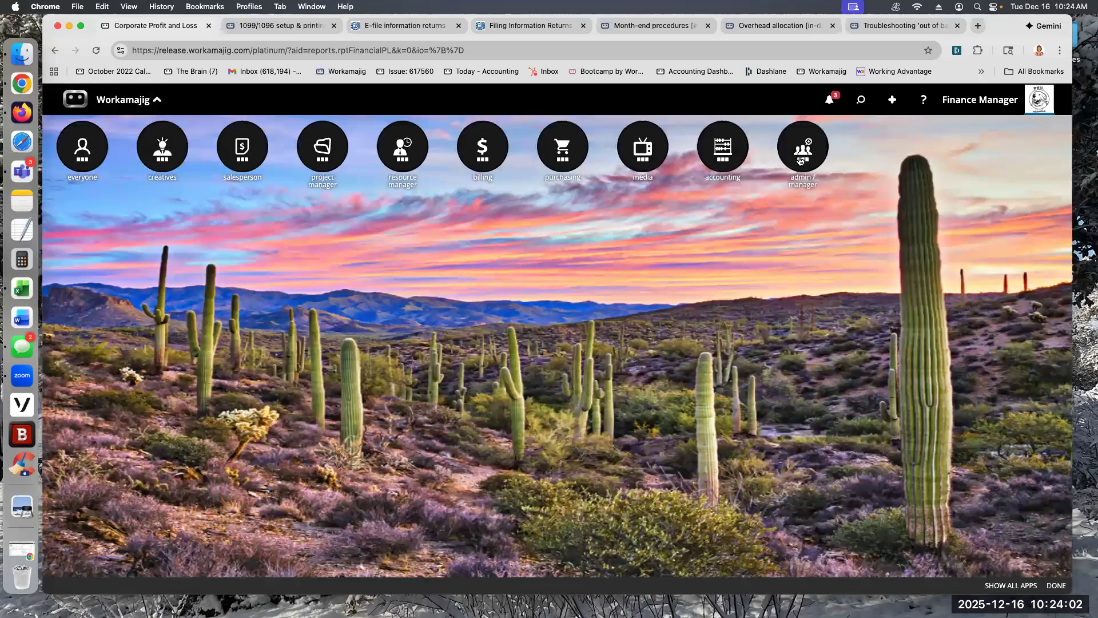
click(802, 150)
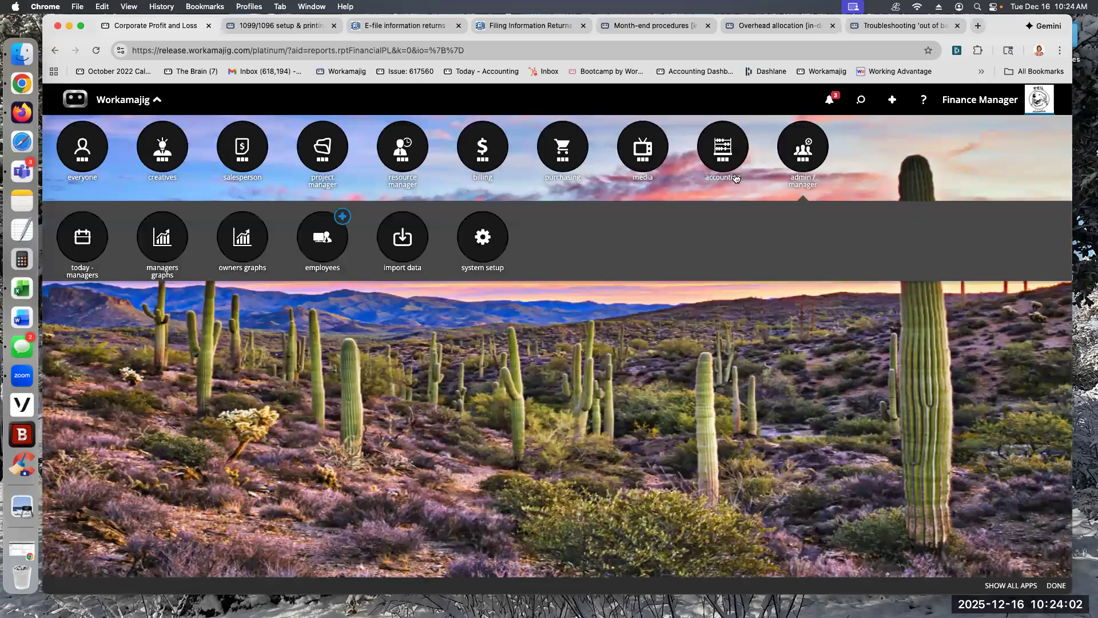
click(480, 251)
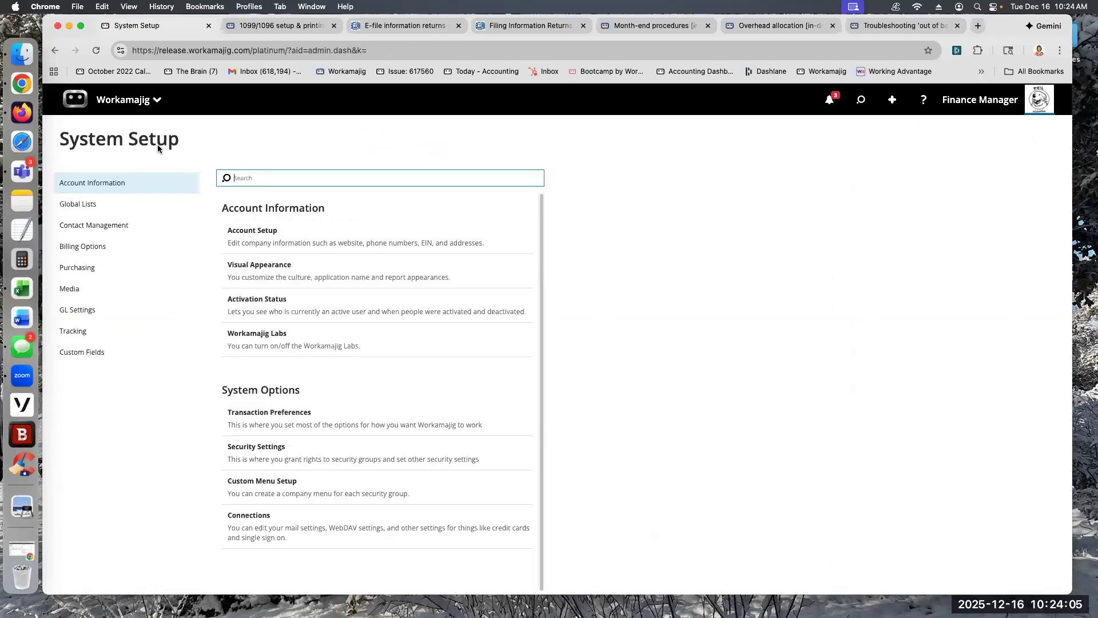
click(75, 310)
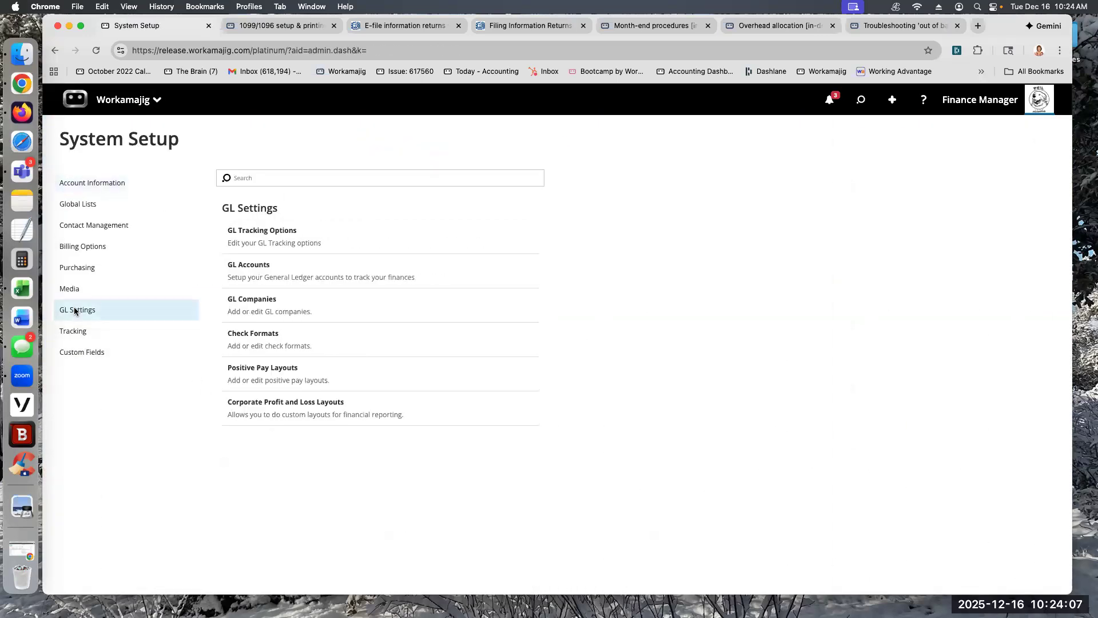
click(263, 402)
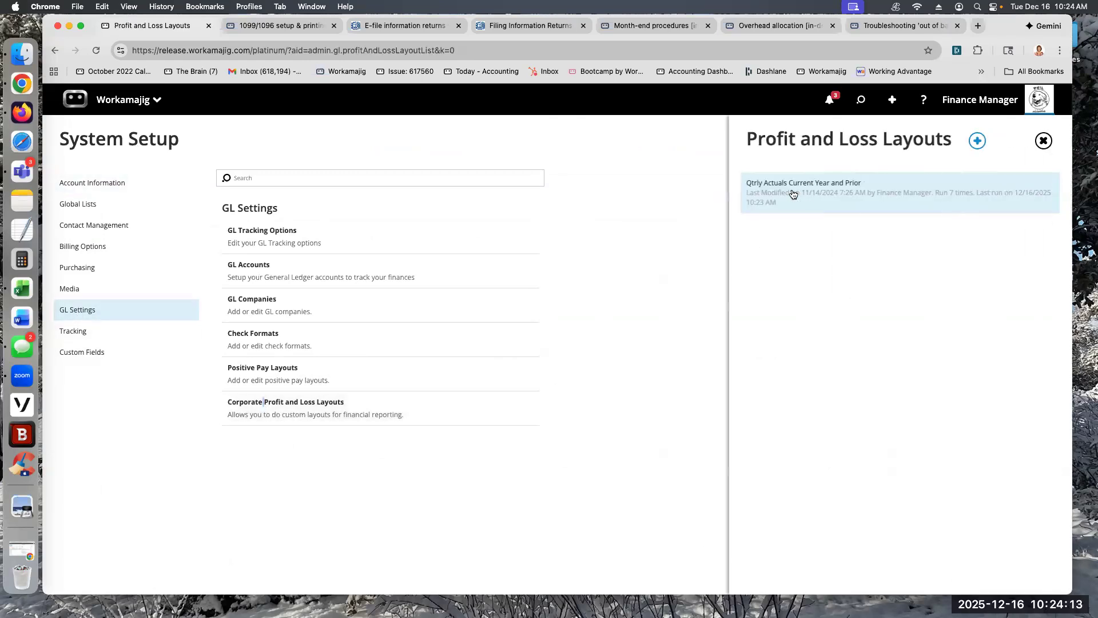
click(793, 194)
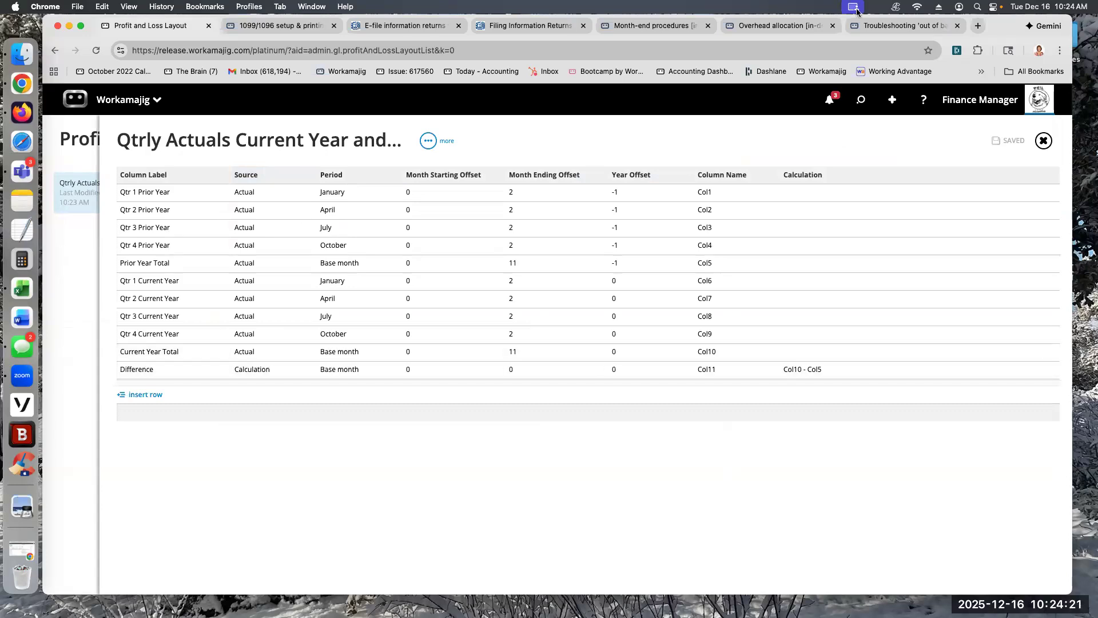
Step: Search the support site for custom layouts and review the Corporate profit & loss layouts guide's navigation and custom layout instructions
click(895, 25)
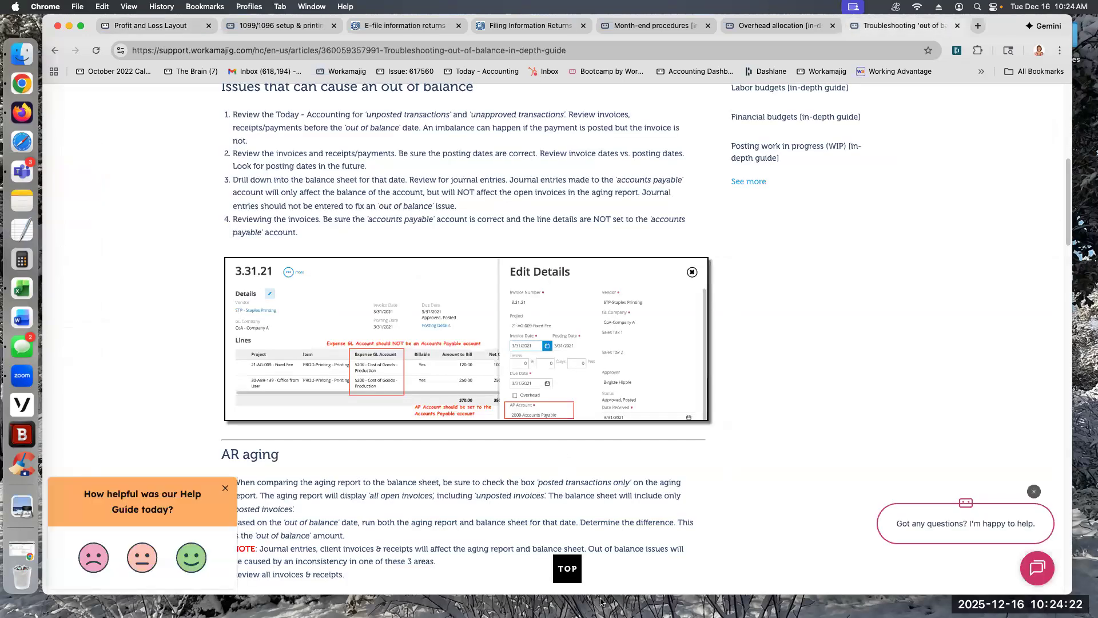
click(567, 568)
text(custom layou)
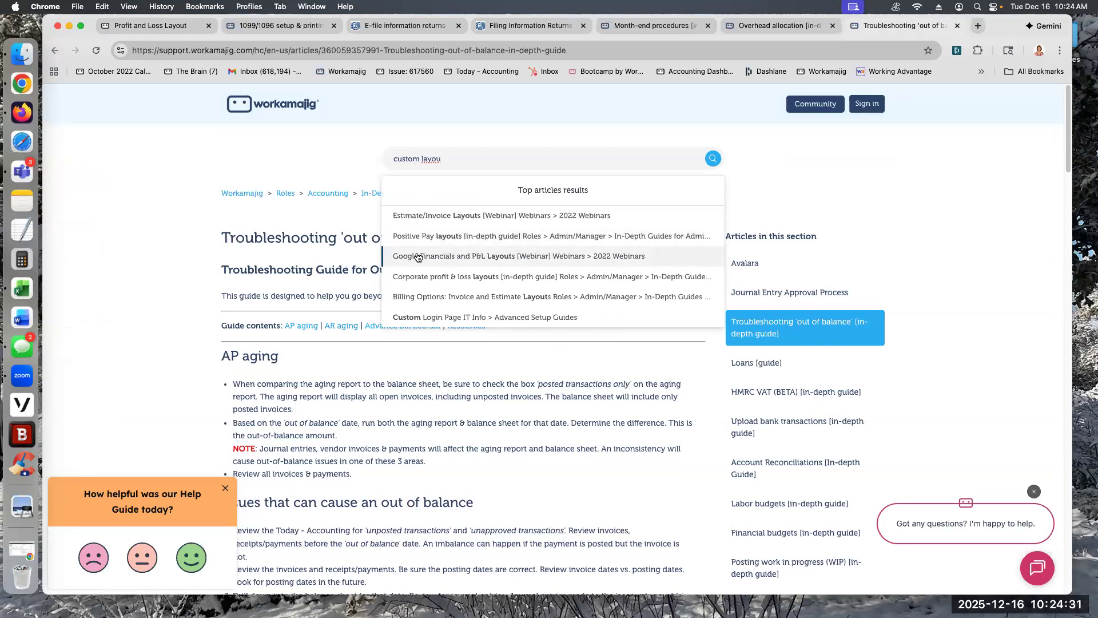
click(404, 278)
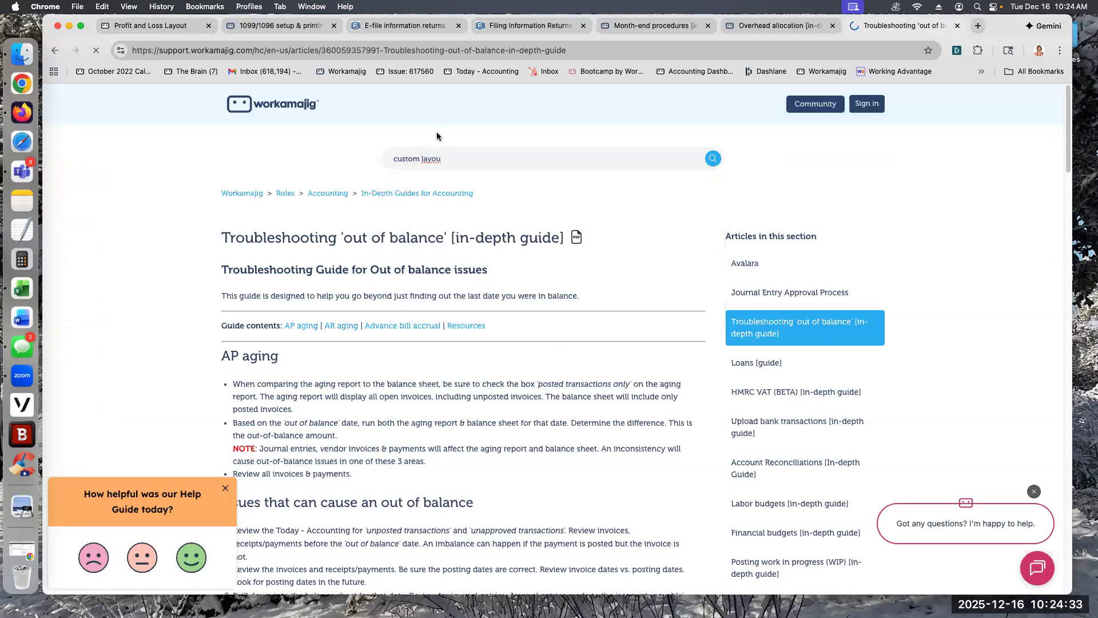
scroll(683, 401, down, 2)
scroll(683, 400, down, 3)
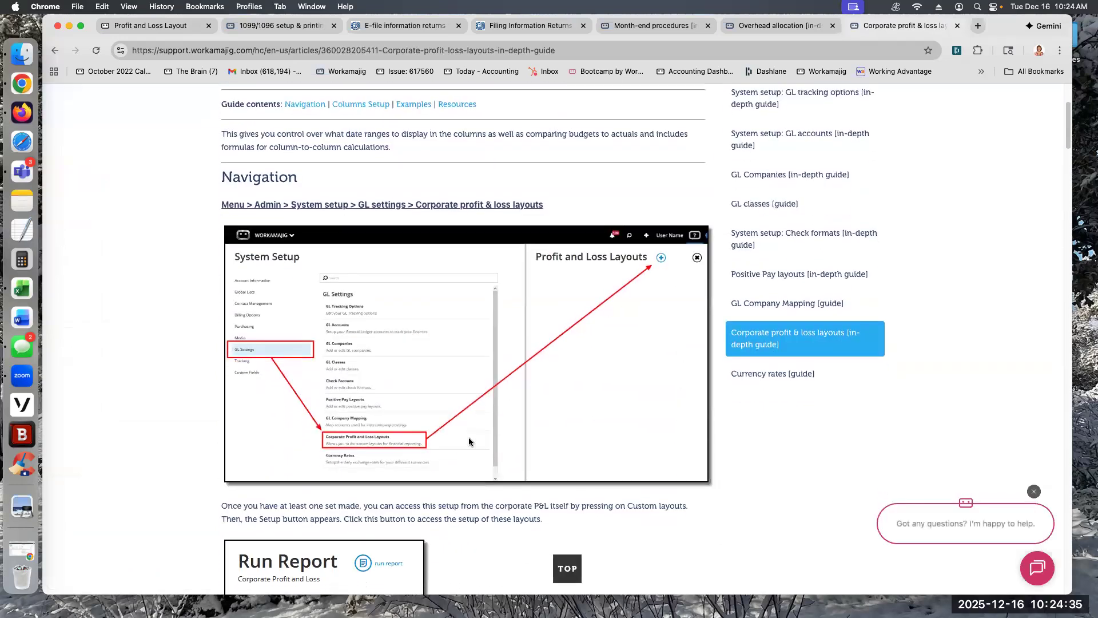
scroll(423, 520, down, 5)
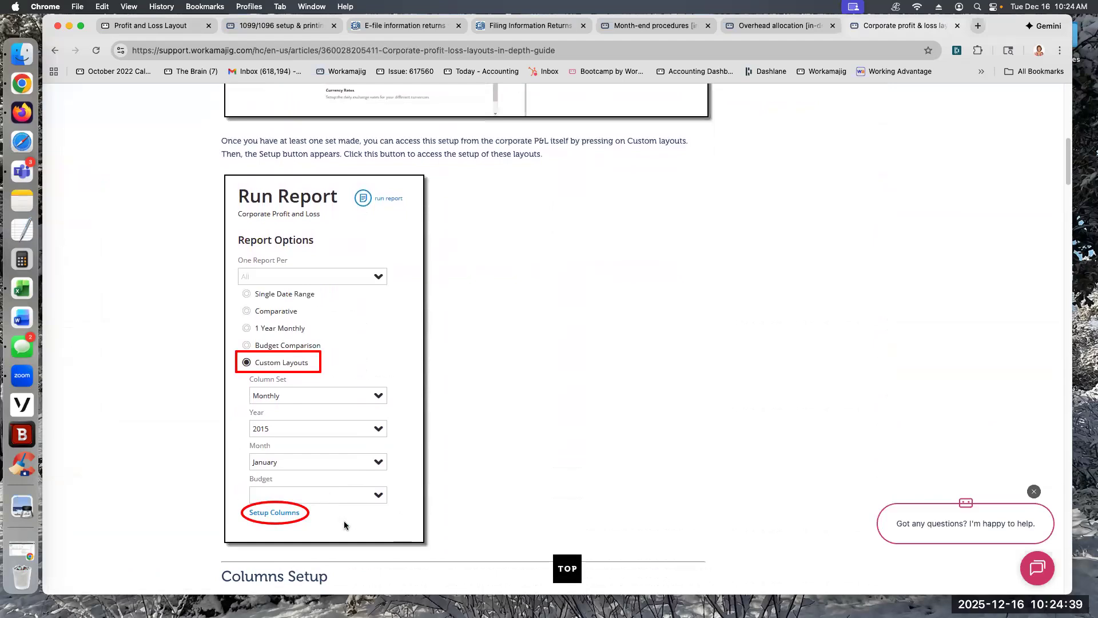
scroll(373, 530, up, 1)
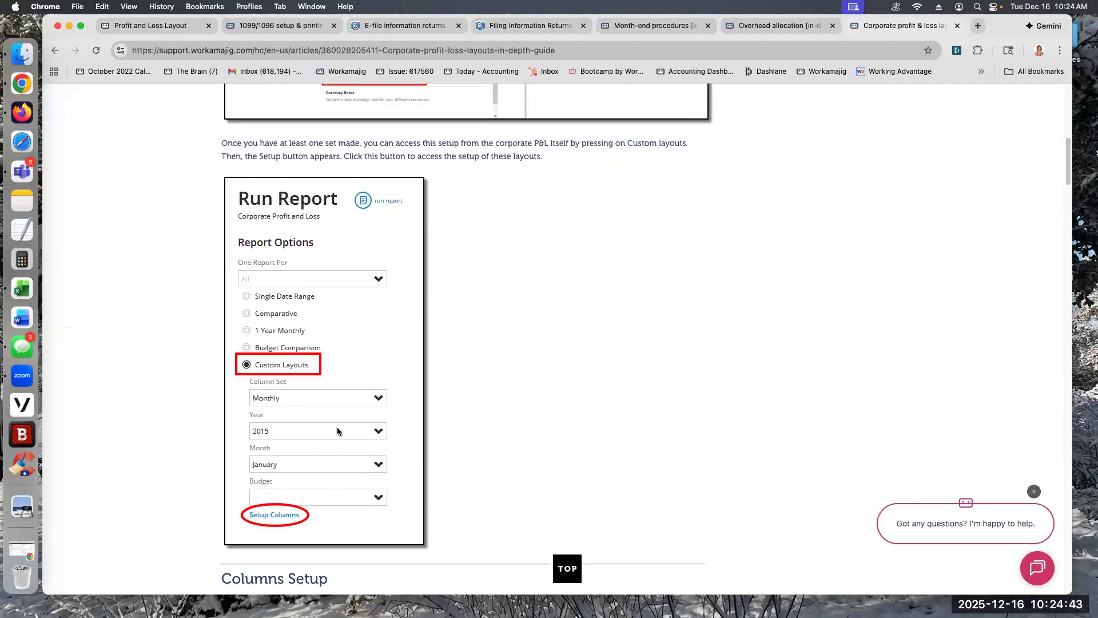
scroll(362, 412, up, 6)
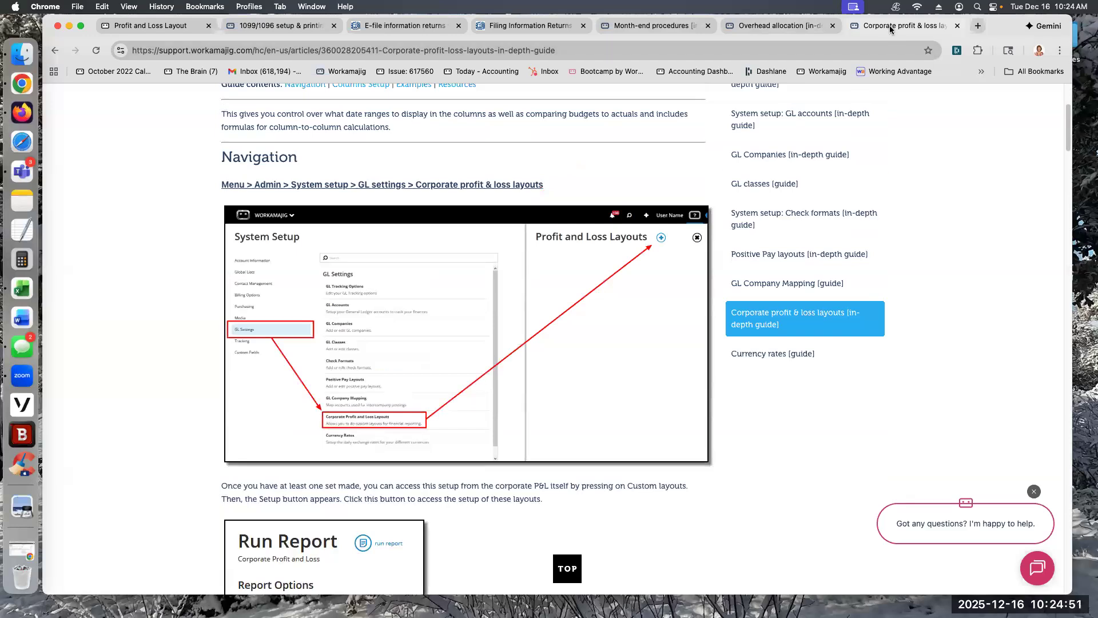
Step: Back in Profit and Loss Layouts, inspect the new layout form without saving and reopen Qtrly Actuals Current Year and Prior
click(148, 25)
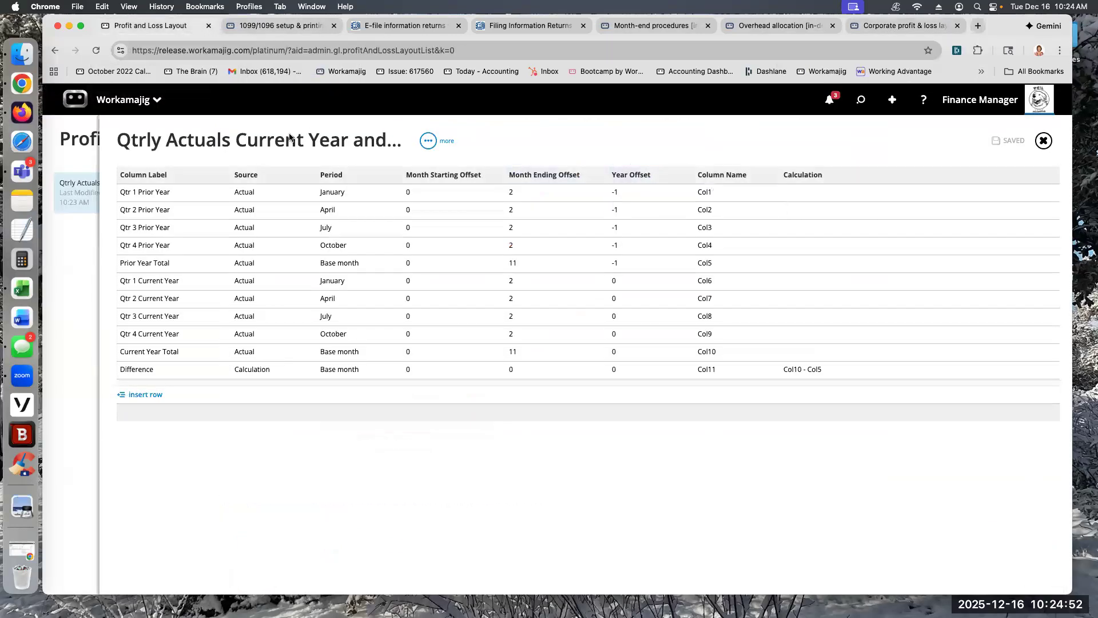
click(72, 141)
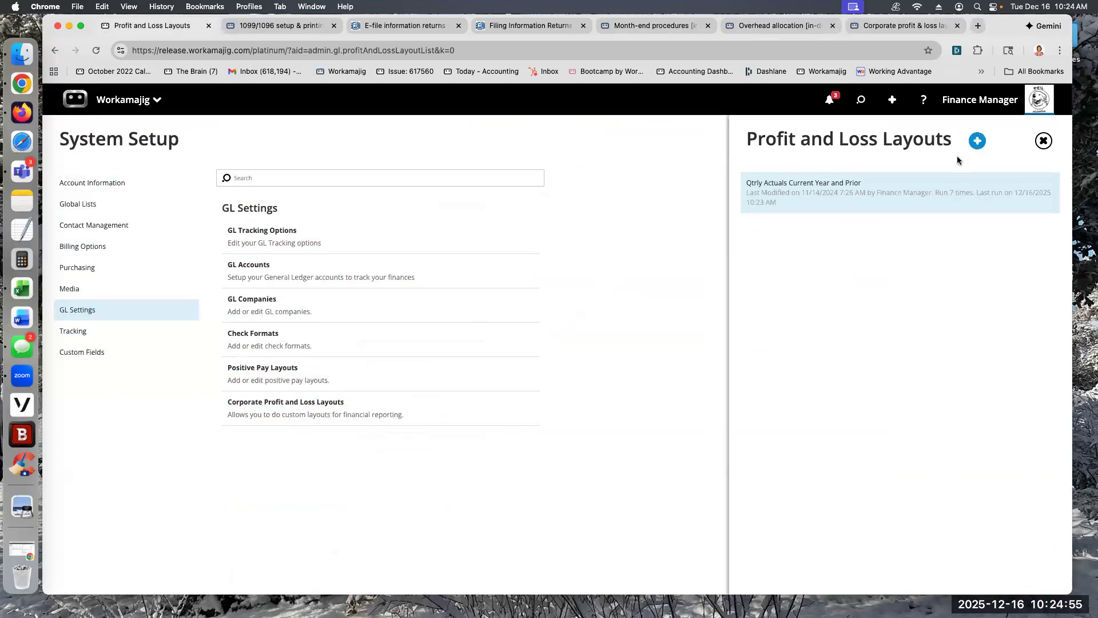
click(977, 141)
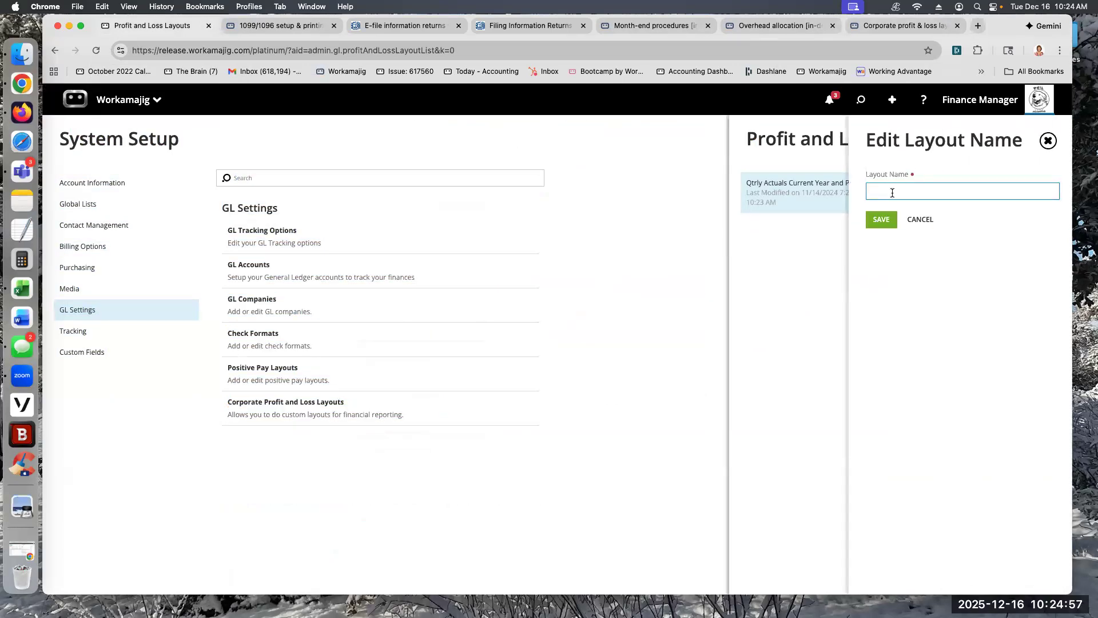
click(803, 257)
click(794, 191)
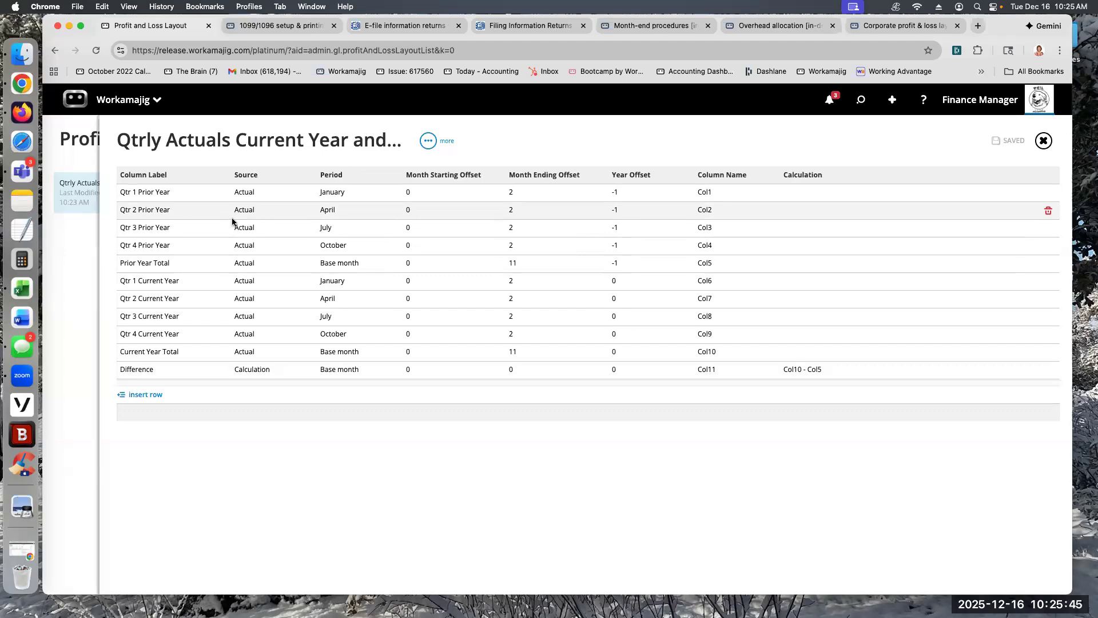
Step: Inspect the Qtr 1 Prior Year column's label and its available source options without changing them
click(174, 186)
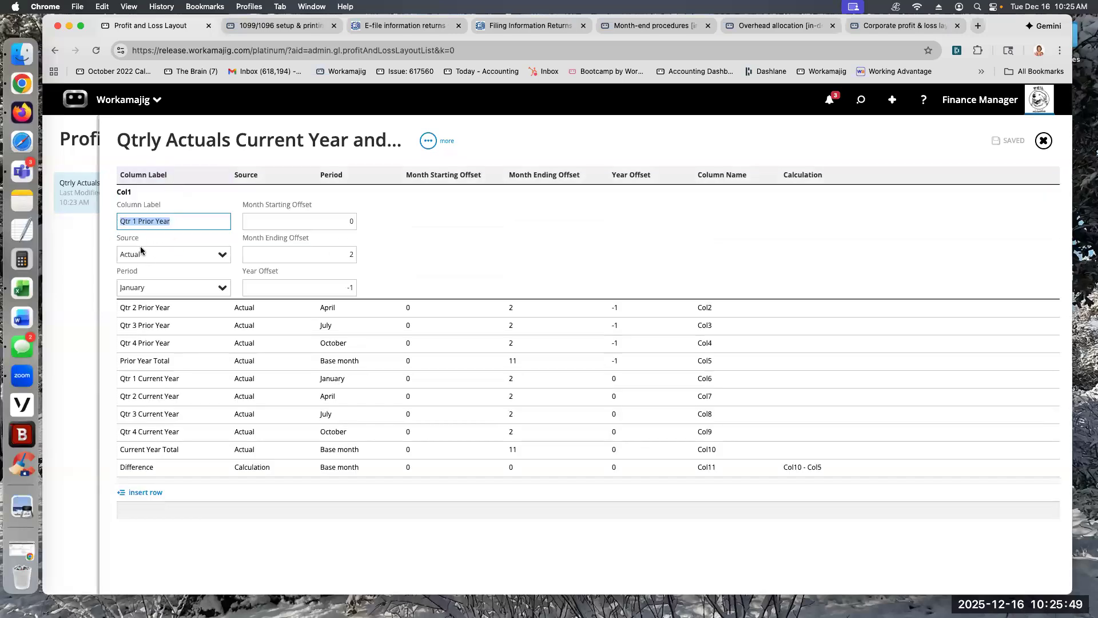
click(214, 260)
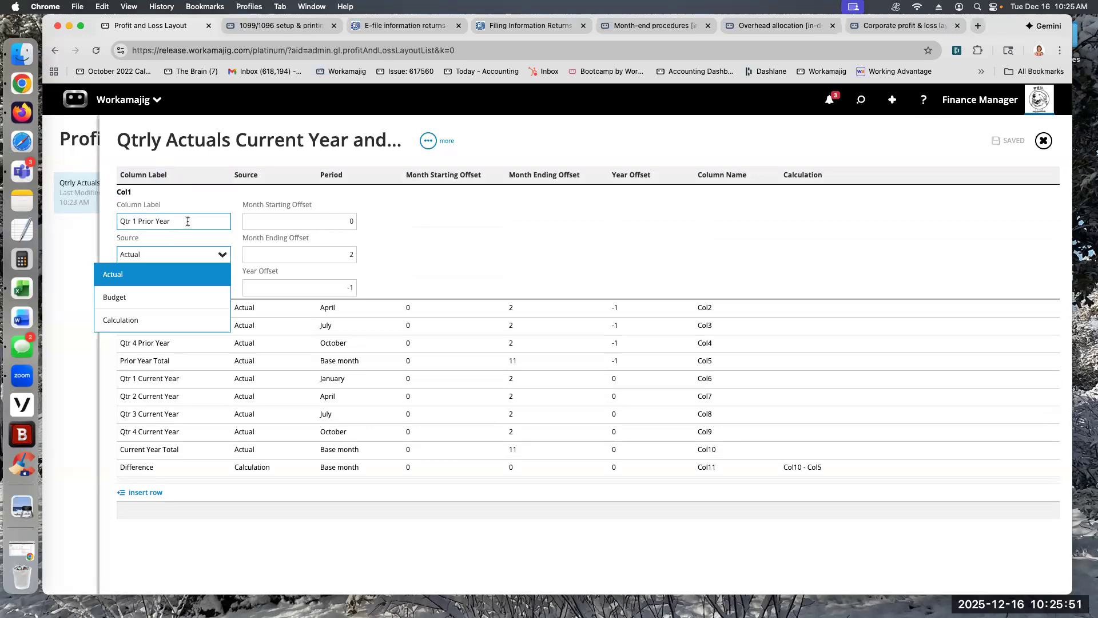
drag(187, 222, 122, 214)
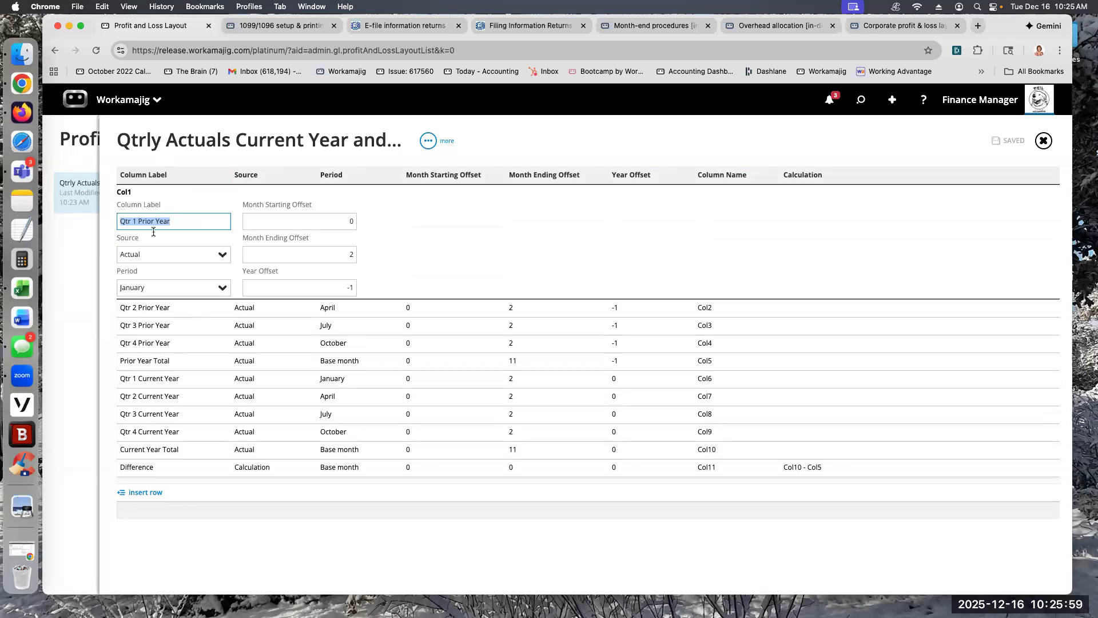
click(222, 258)
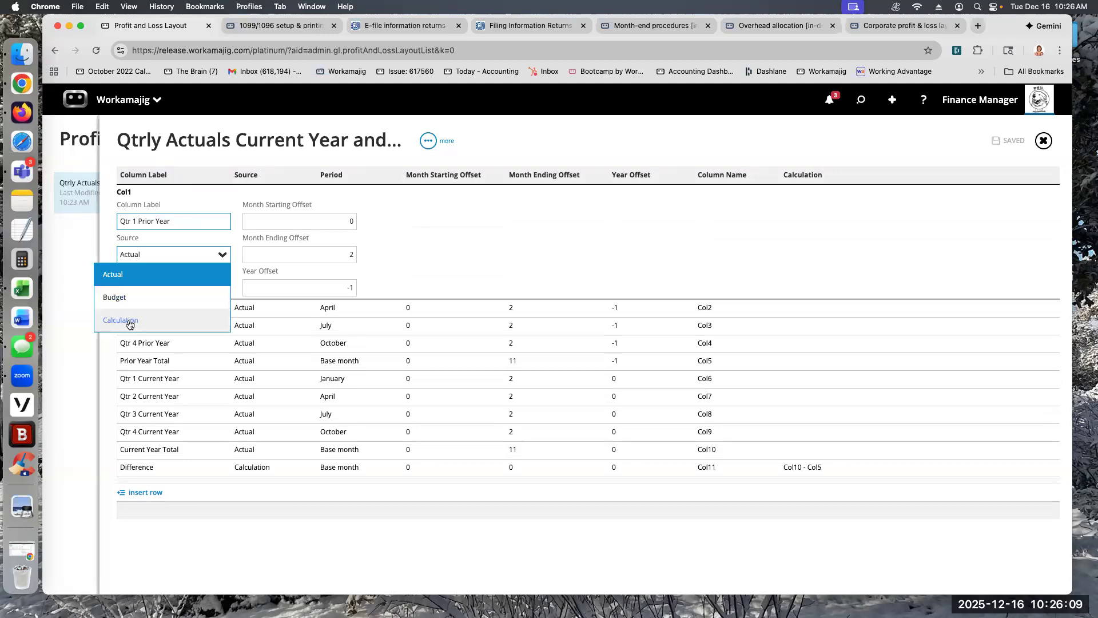
click(238, 509)
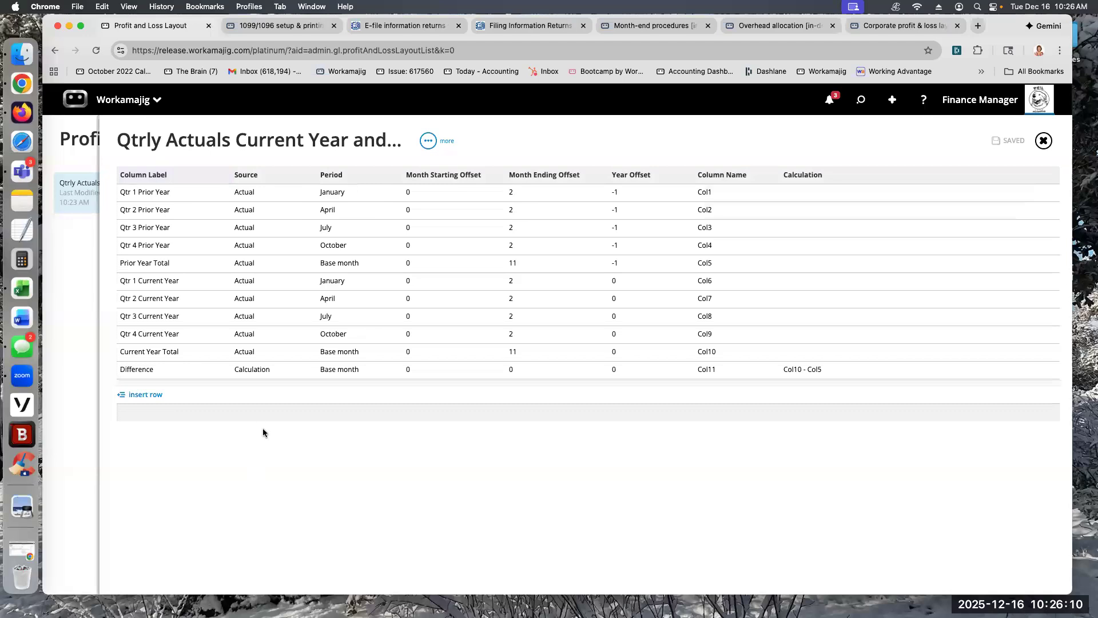
Step: Review the Difference column's source and calculation formula, leaving them as they are
click(253, 371)
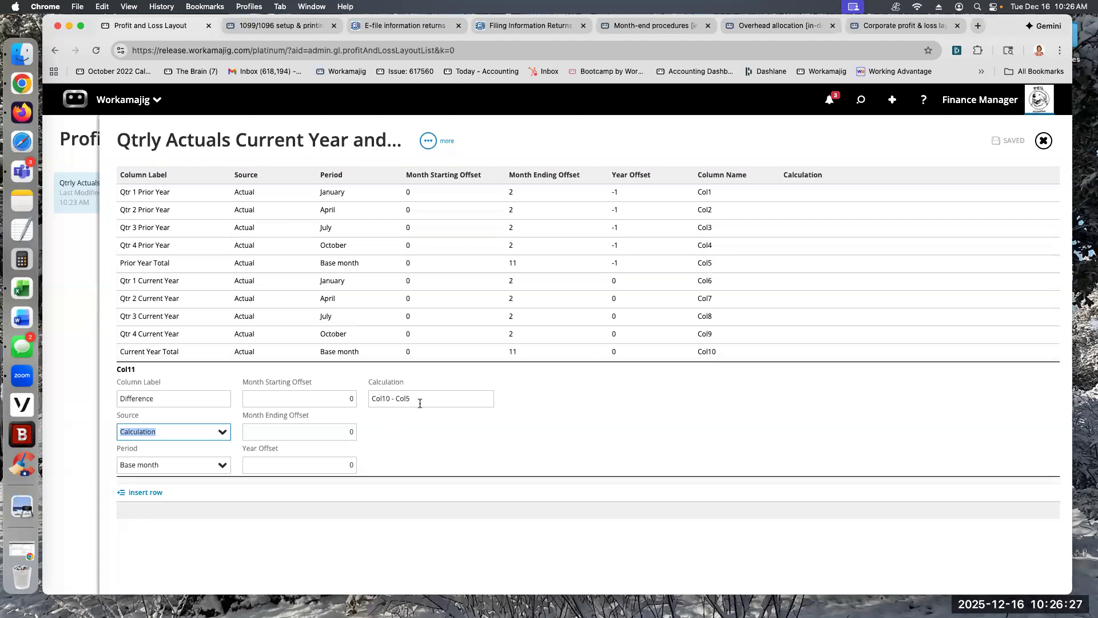
click(415, 399)
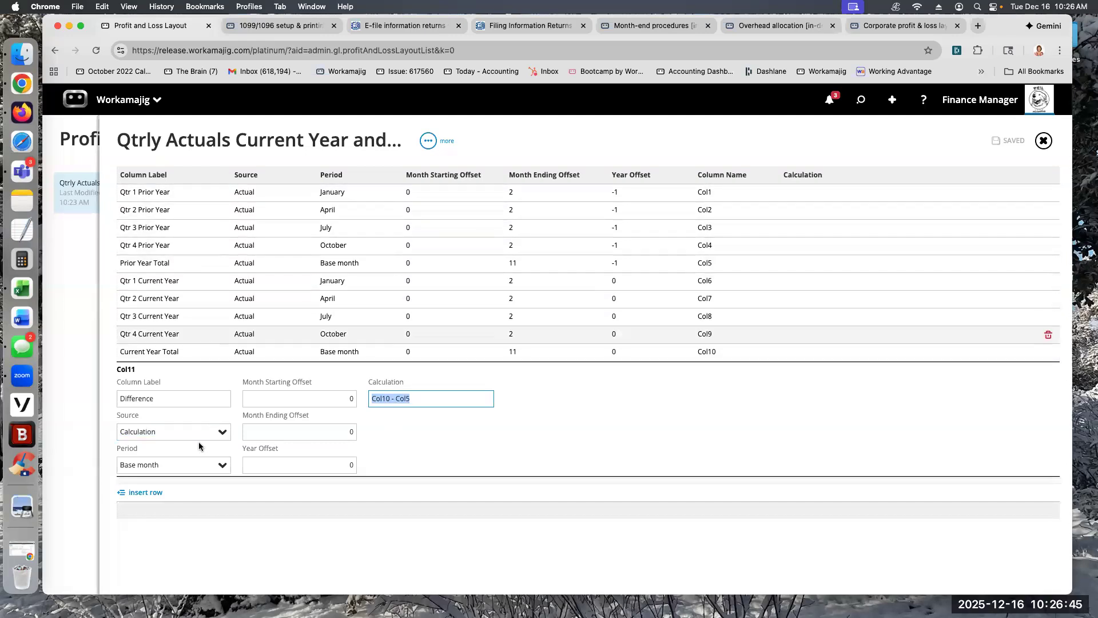
click(235, 520)
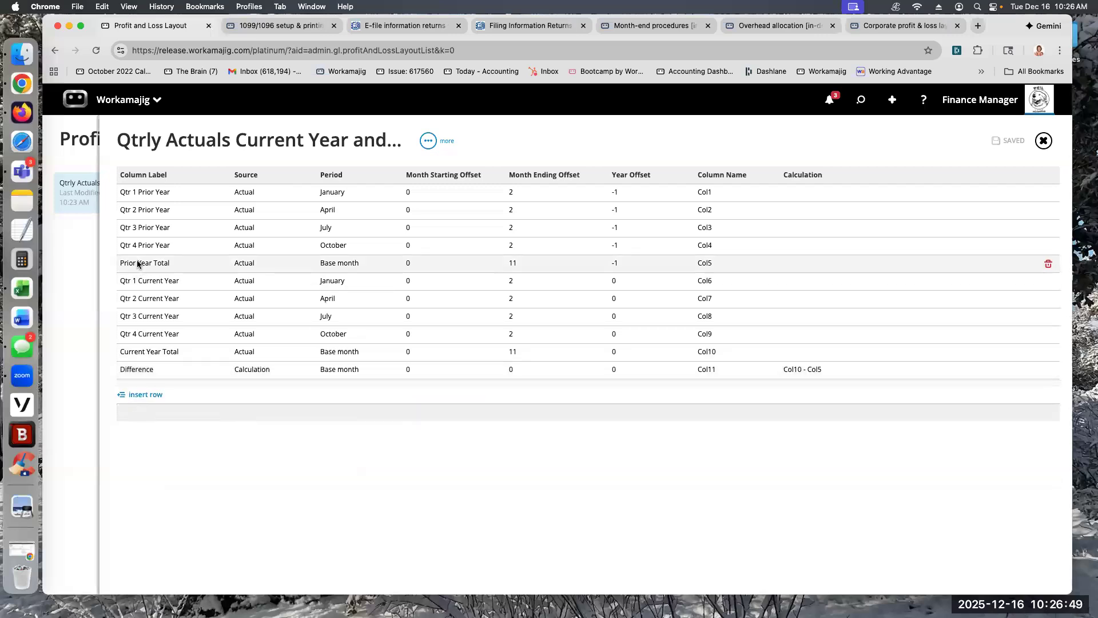
Step: Move the Prior Year Total row directly above Current Year Total and set the Difference column's calculation to Col10 - Col9
drag(147, 296, 143, 350)
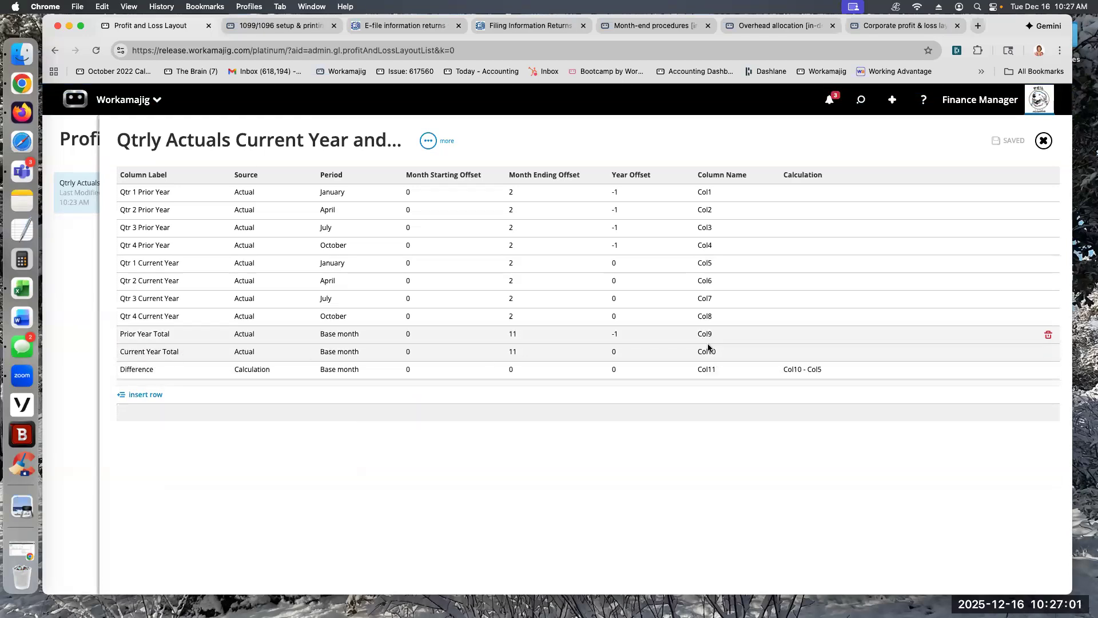
click(801, 372)
click(413, 395)
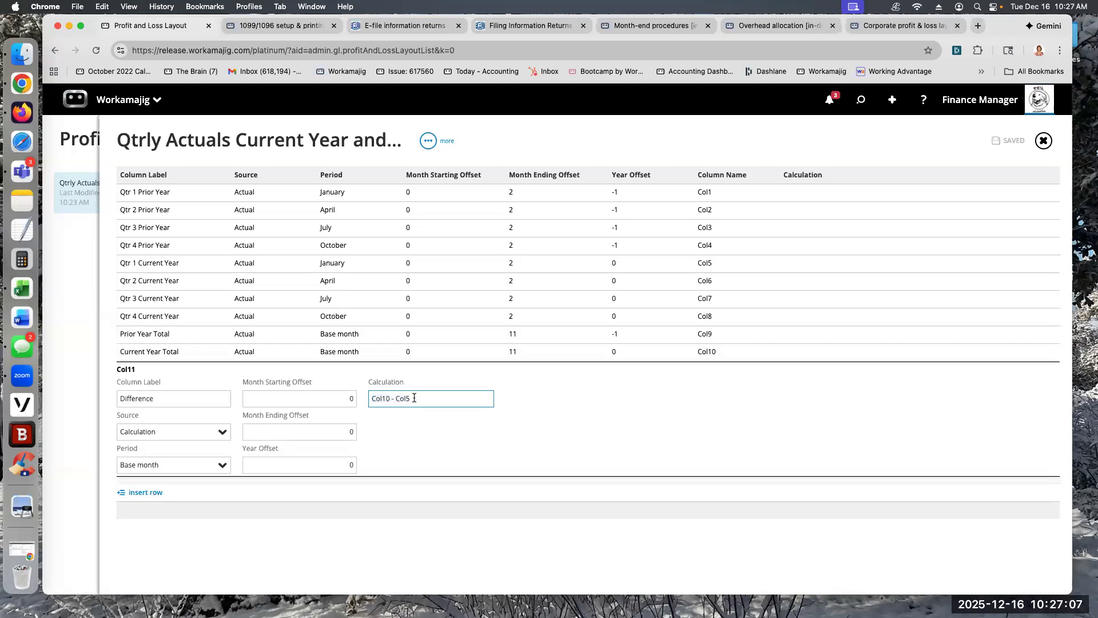
key(BackSpace)
text(9)
click(424, 532)
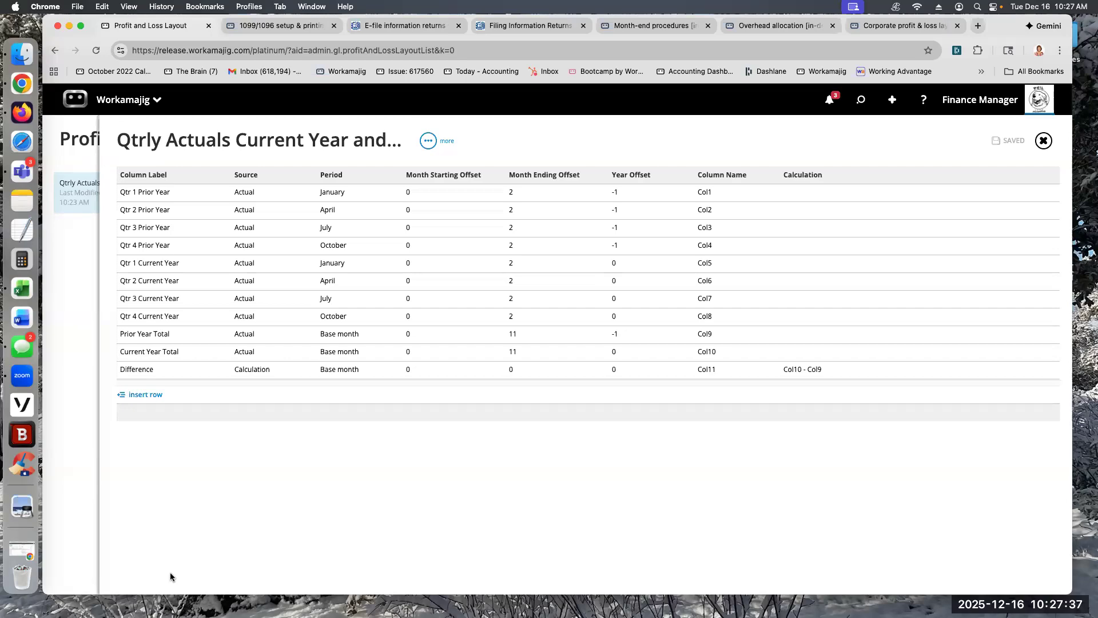
Step: From the Month-end procedures guide, return to the support site's home page and open the Upcoming Webinars article under Upcoming Live Webinars
click(652, 25)
scroll(163, 93, up, 15)
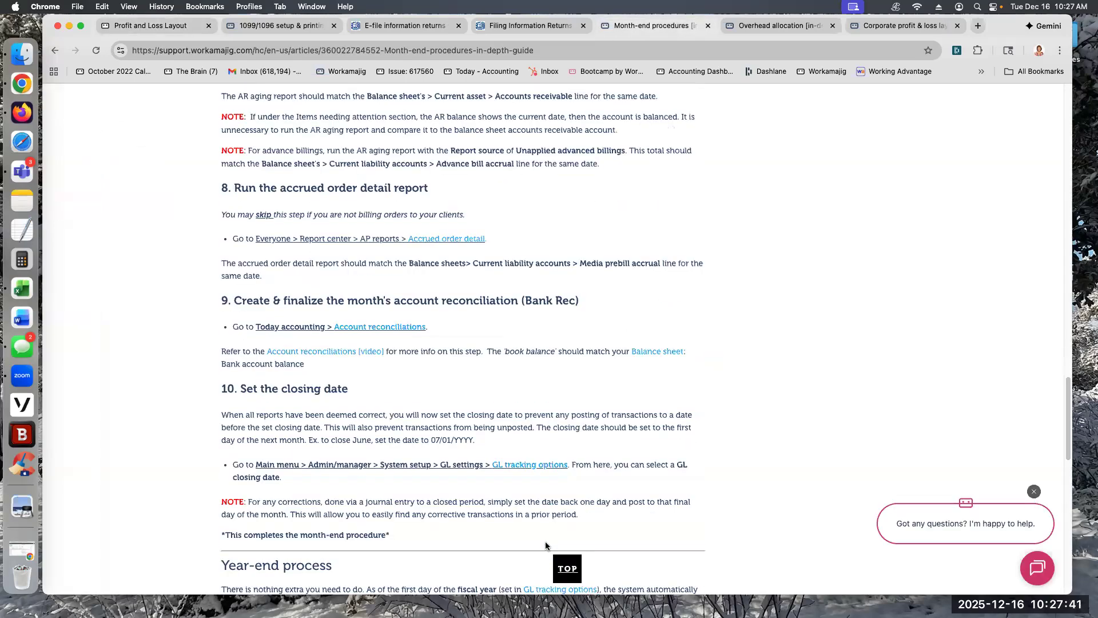
scroll(171, 114, up, 5)
click(241, 194)
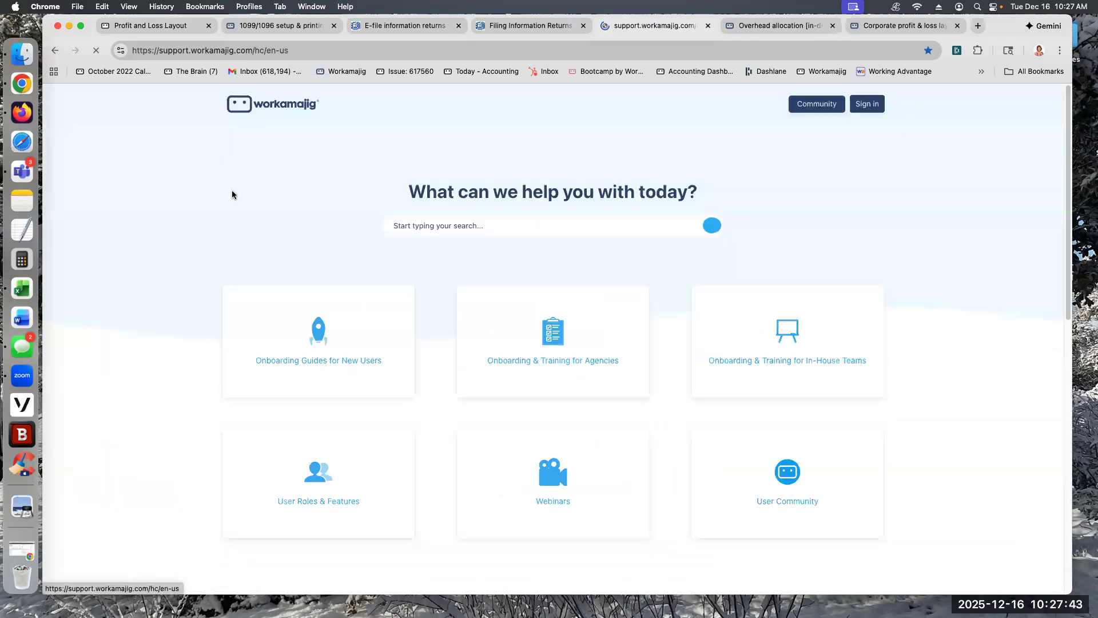
click(553, 492)
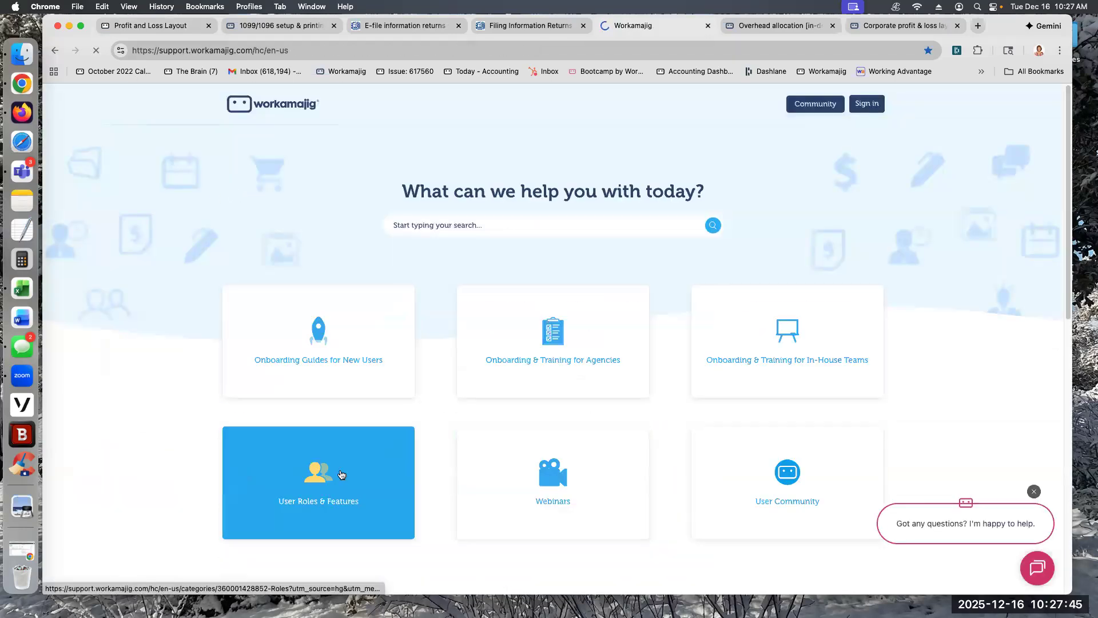
click(424, 311)
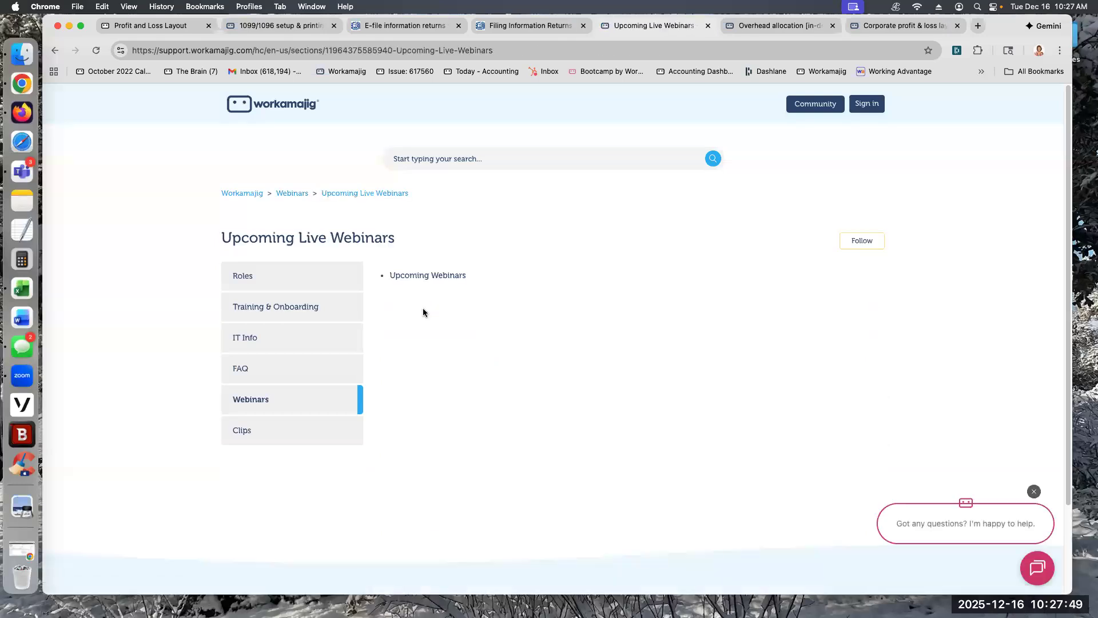
click(442, 276)
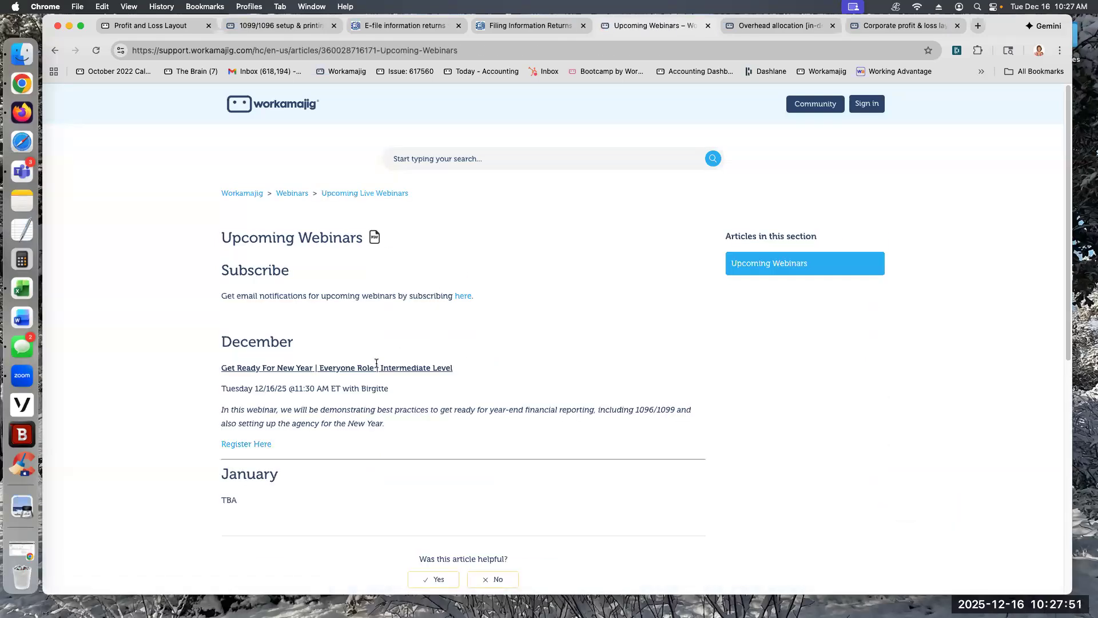